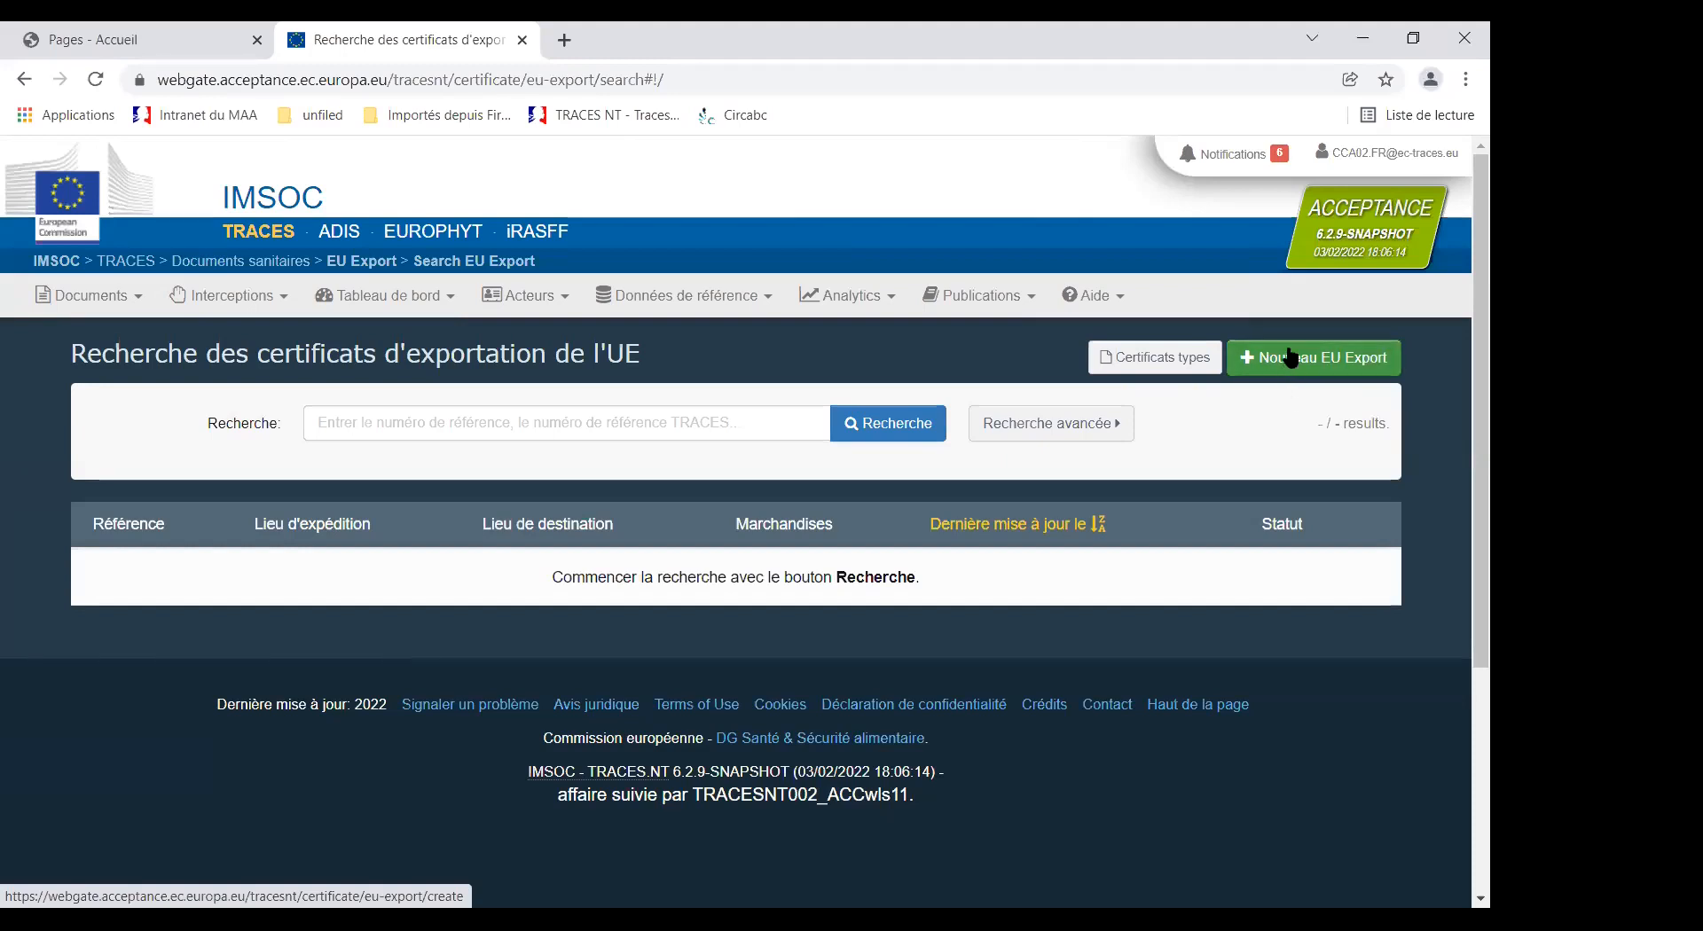
Create a new EU export certificate for commodity 0201 10 using the model "(CA) Viandes de bœuf fraîches destinées à l'exportation vers le Canada V.2".
left_click(1291, 360)
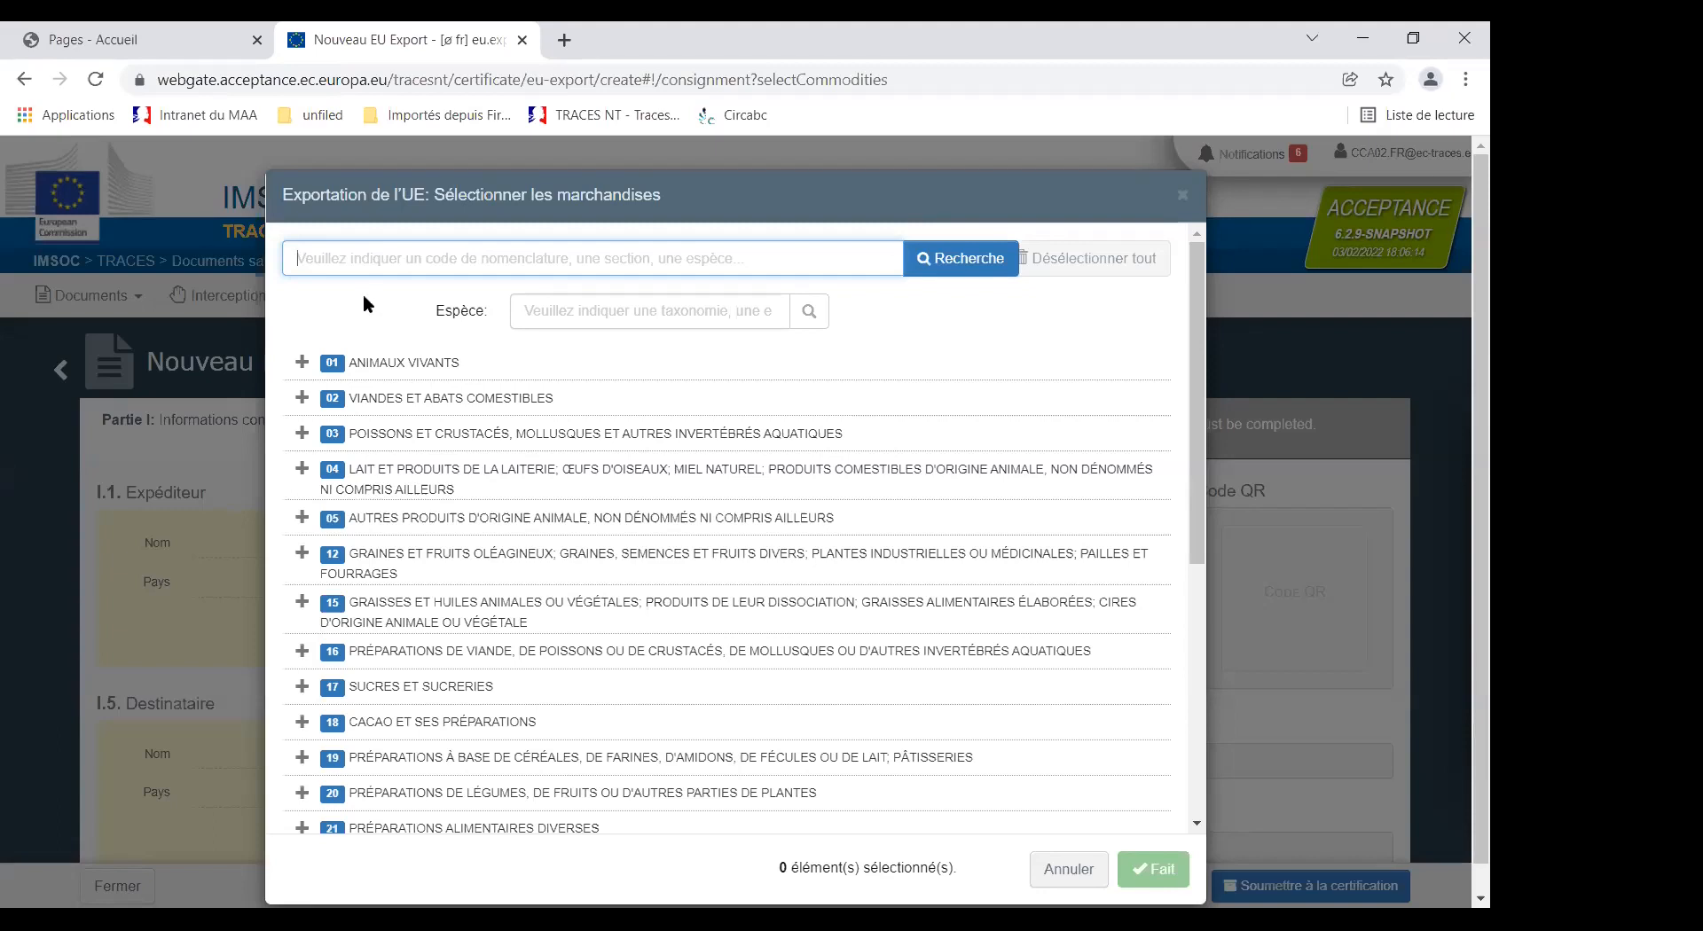
left_click(303, 401)
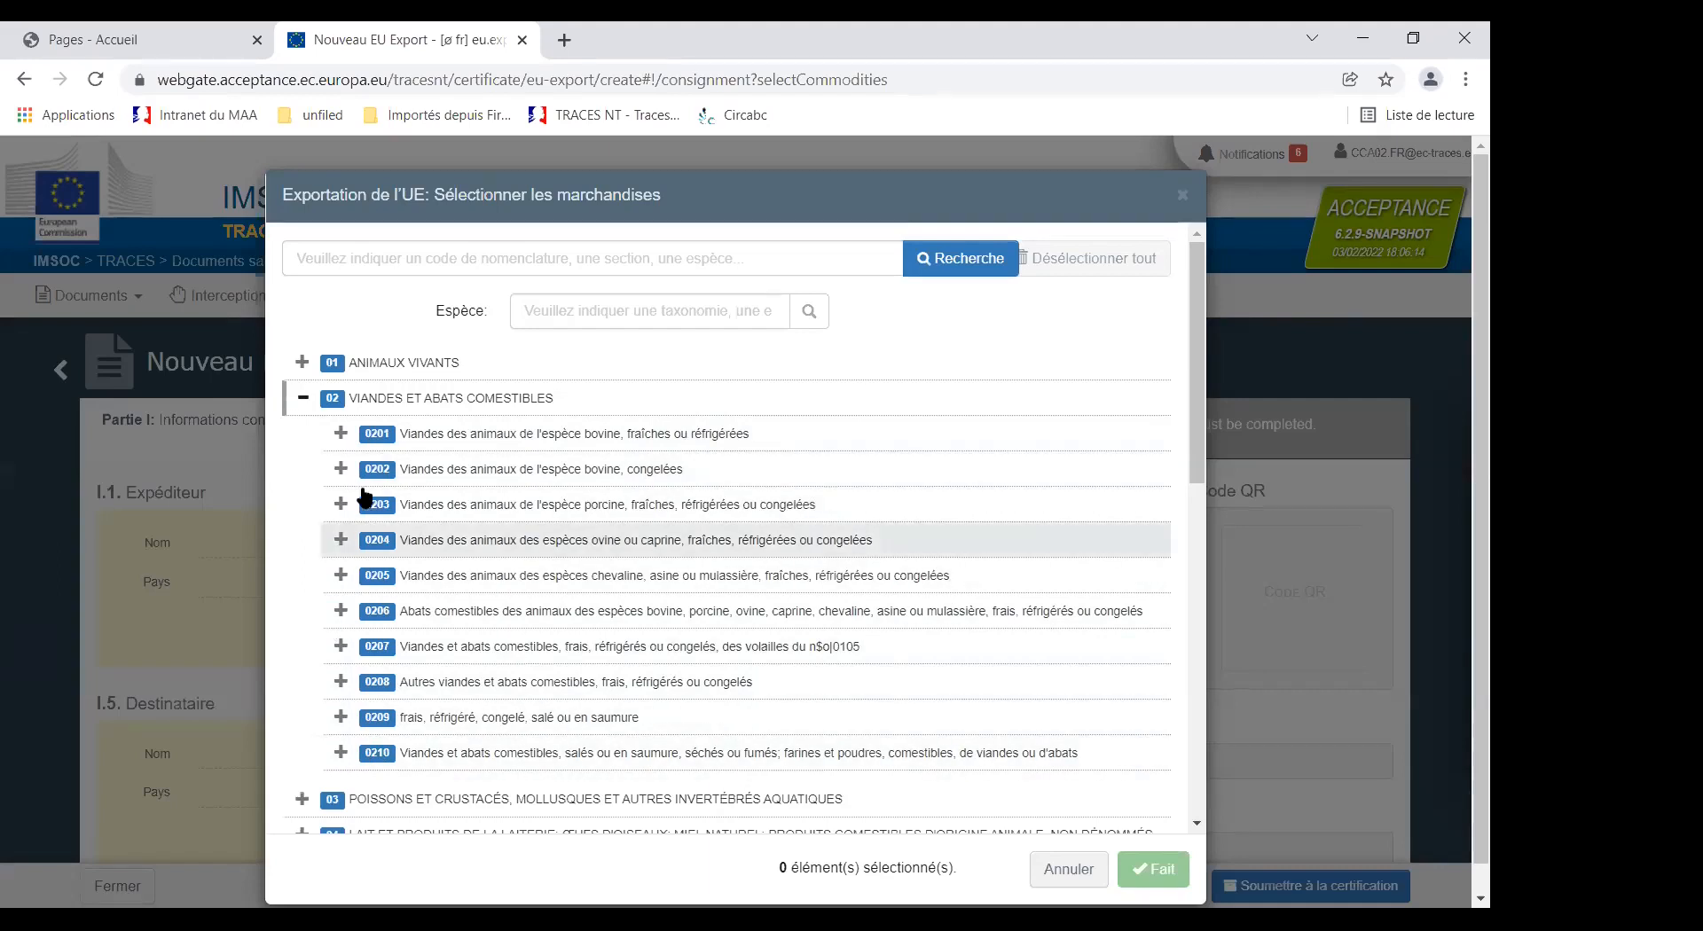
left_click(342, 436)
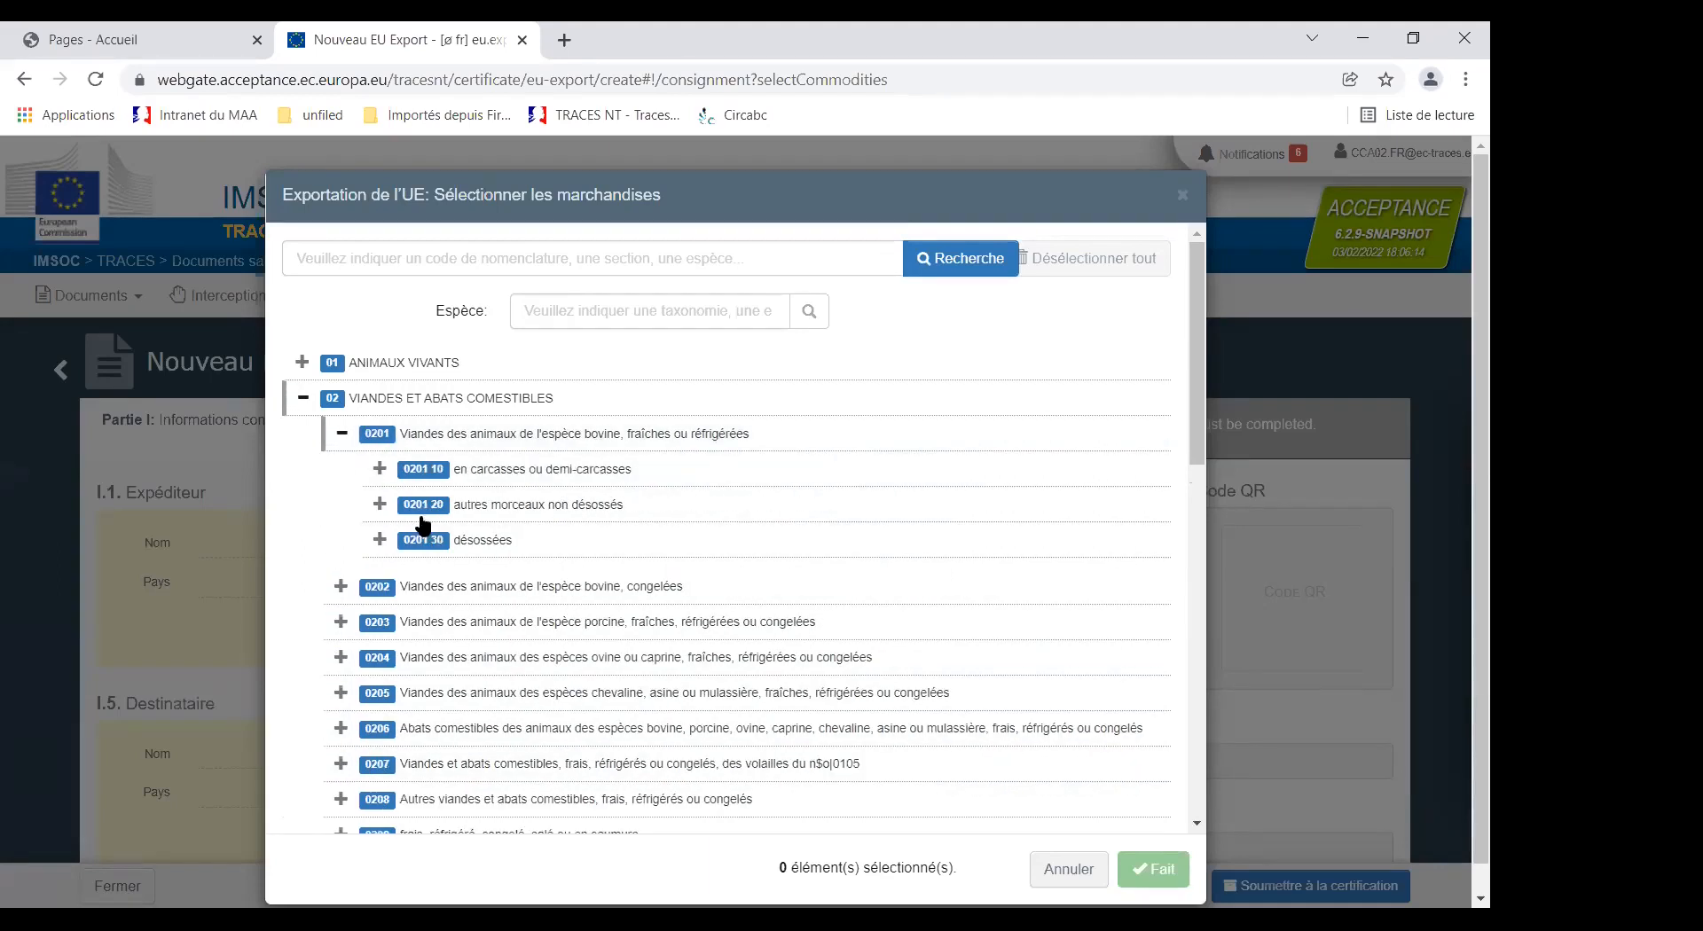
left_click(379, 470)
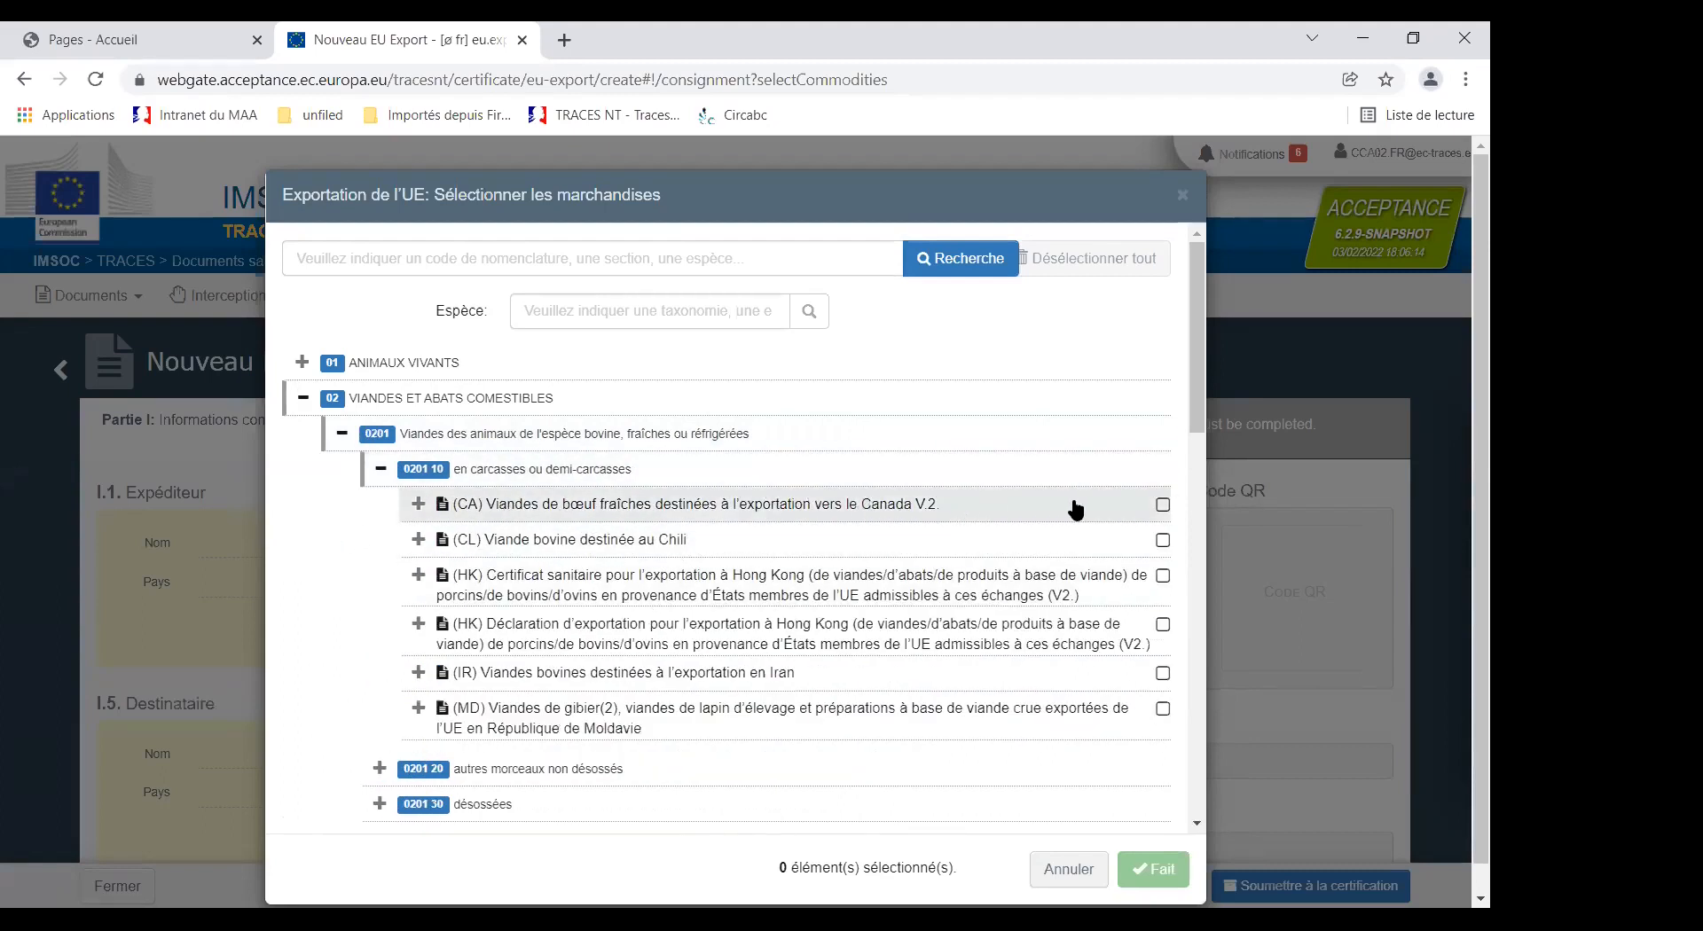
left_click(1162, 506)
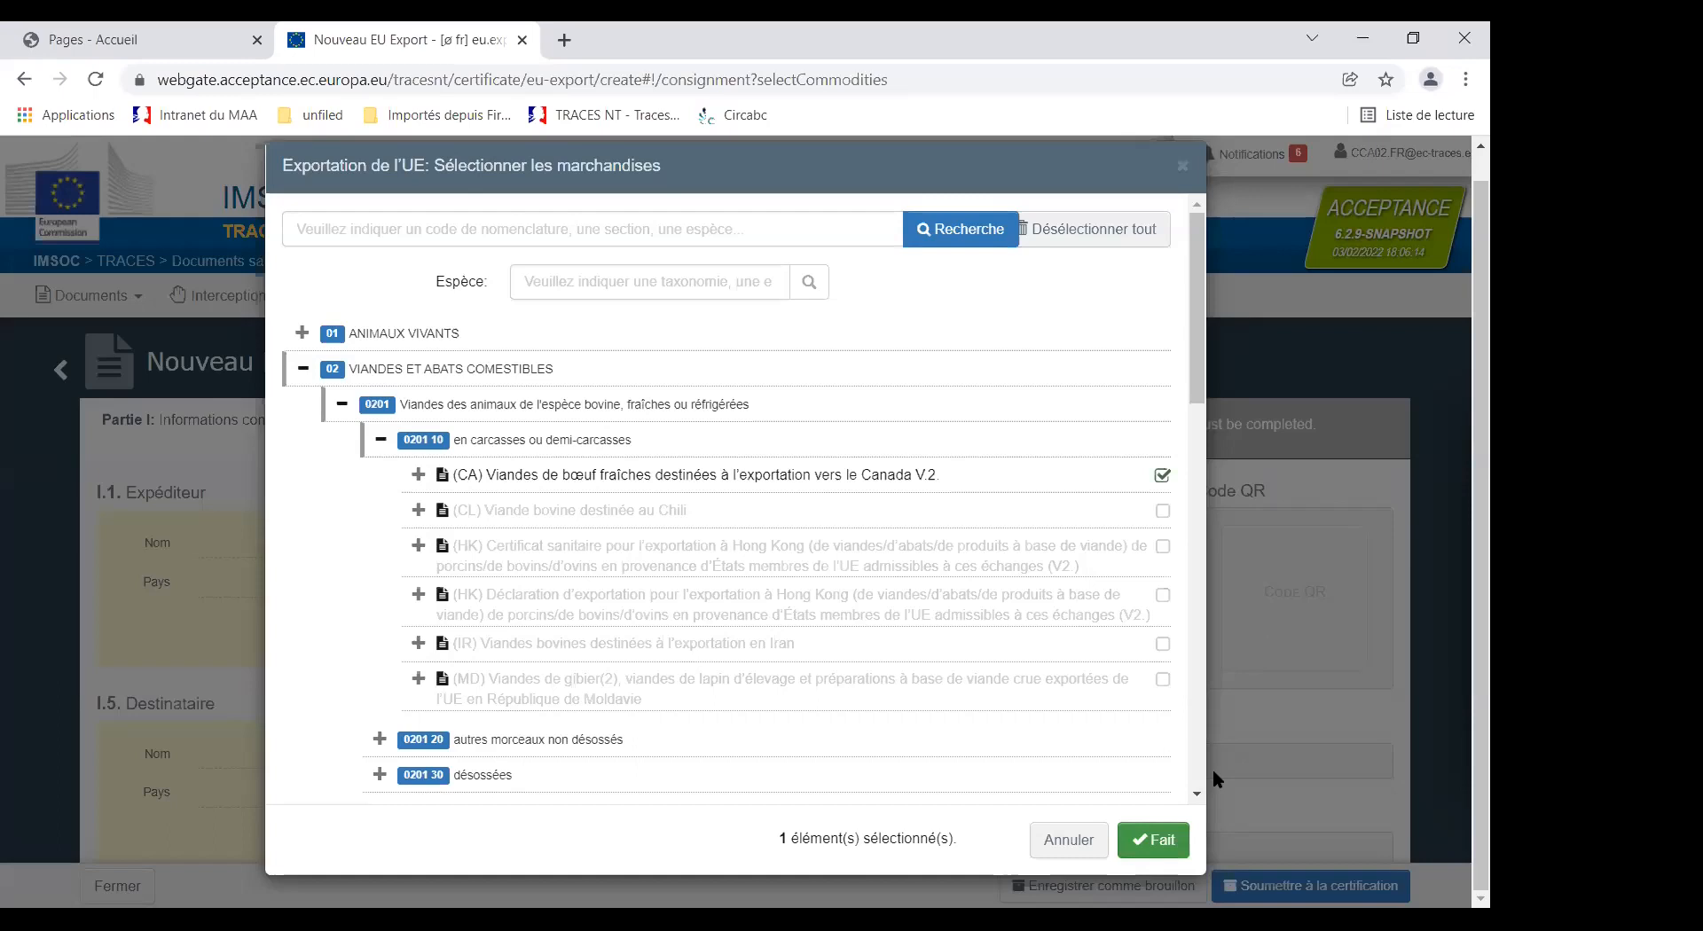
left_click(1153, 840)
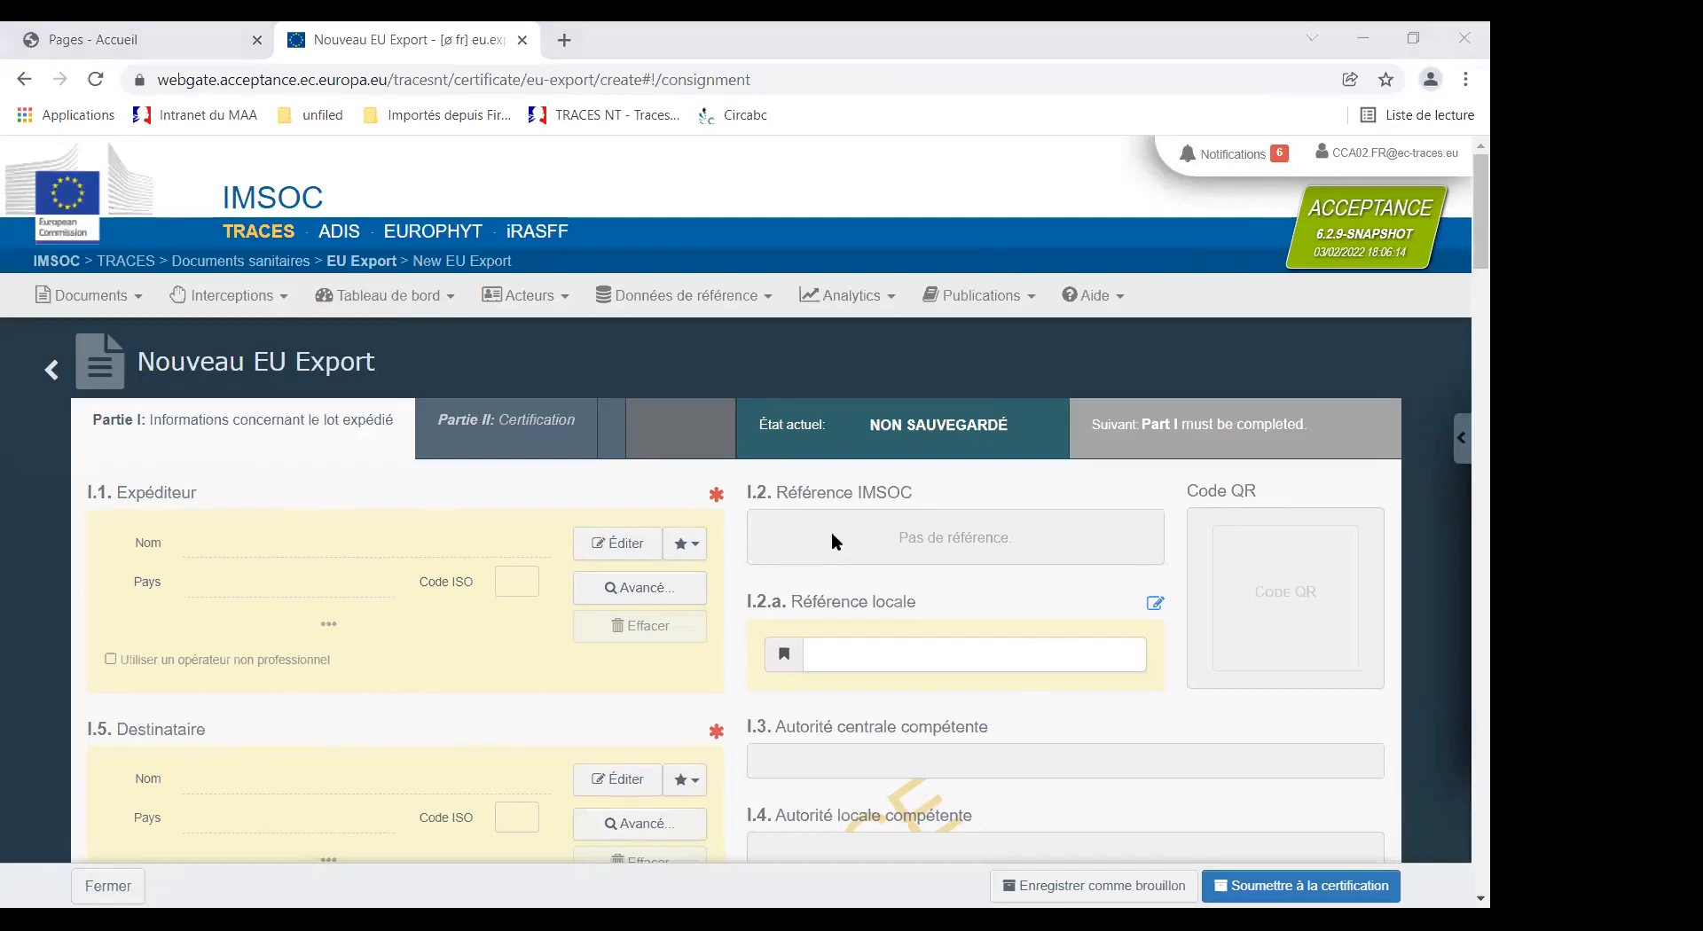
Examine the Part I sections of the new certificate, from the consignor down to the I.28 commodity description.
scroll(481, 620, "down", 4)
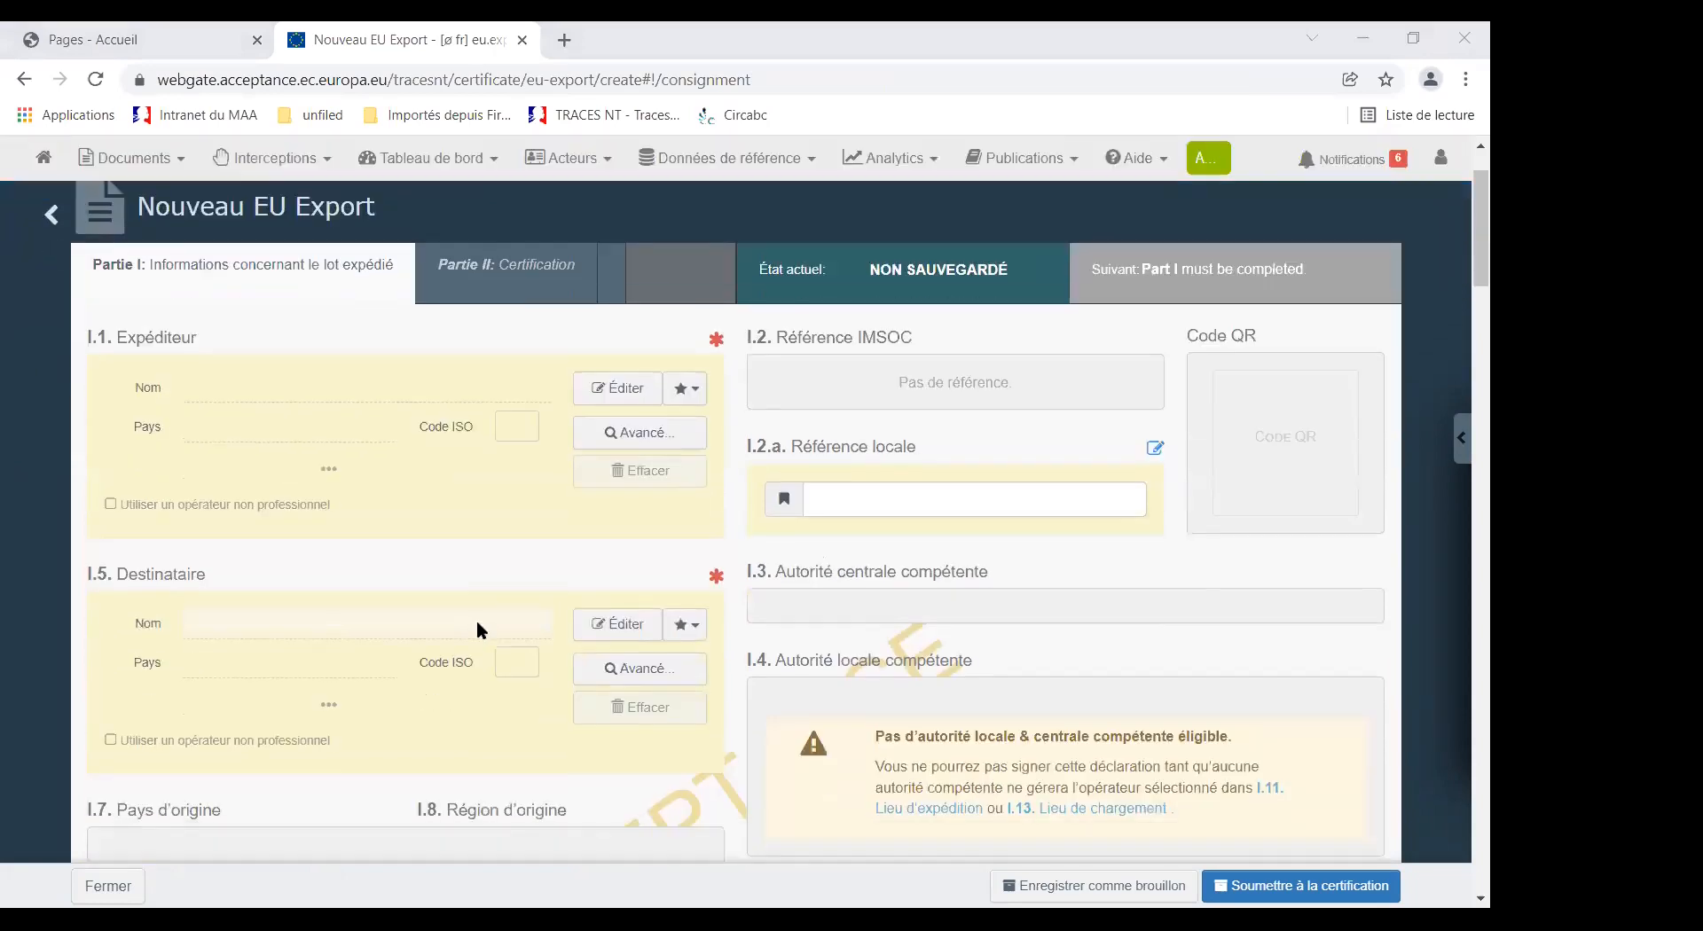
scroll(479, 622, "up", 1)
scroll(479, 621, "down", 1)
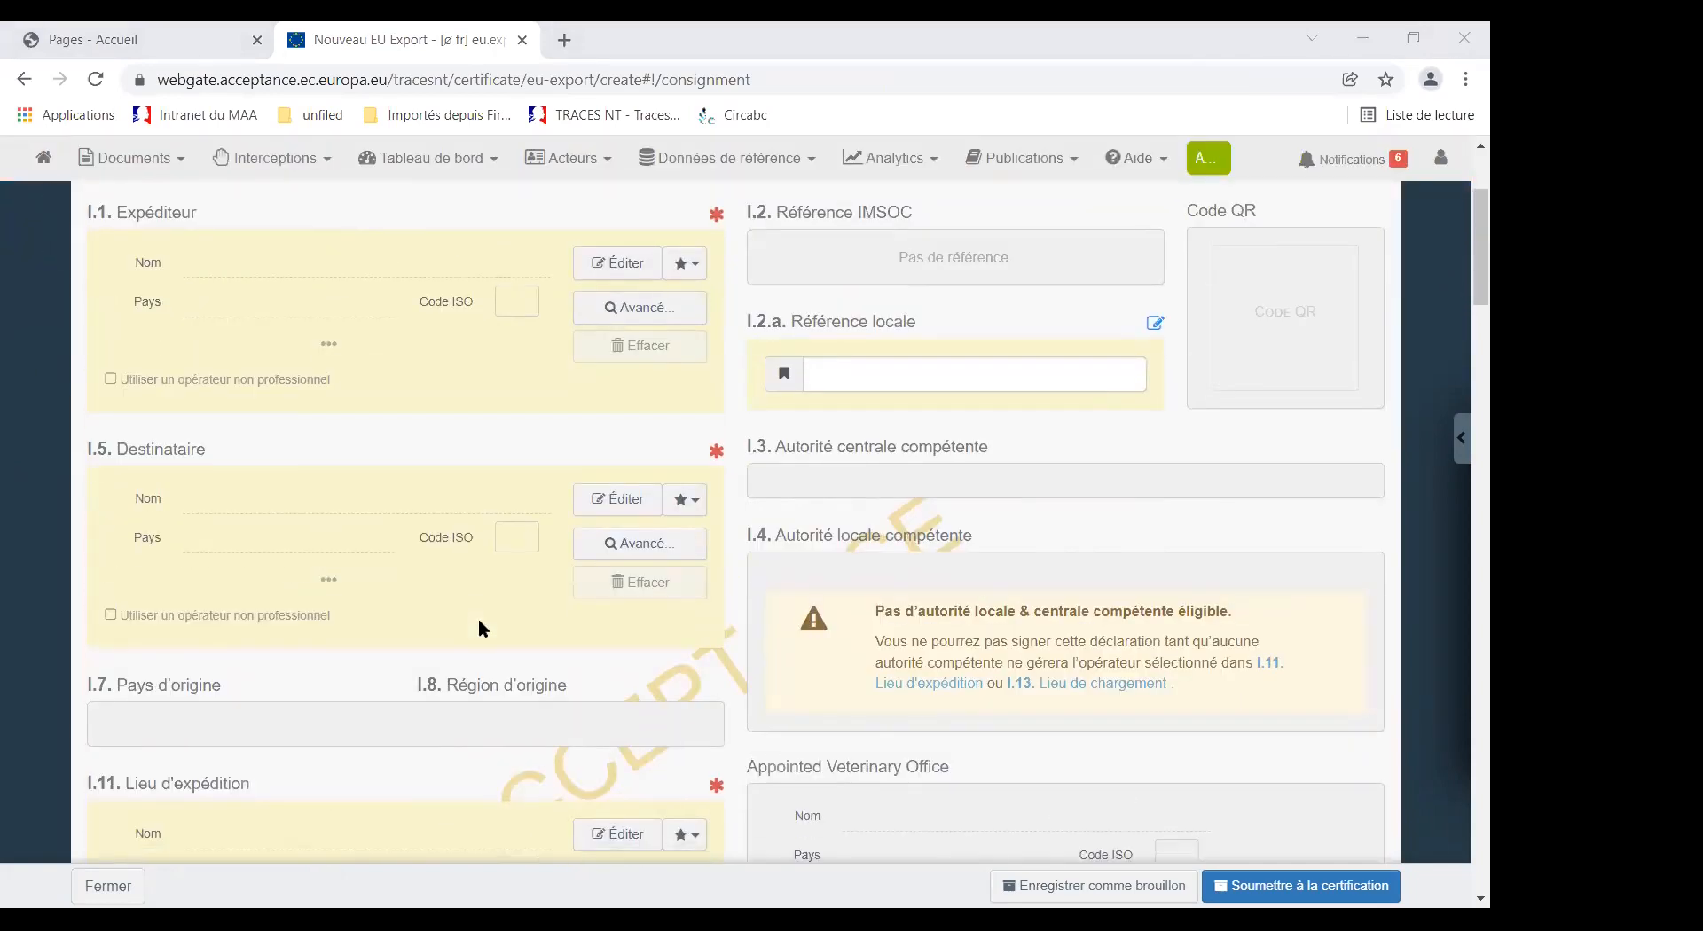
scroll(479, 626, "down", 3)
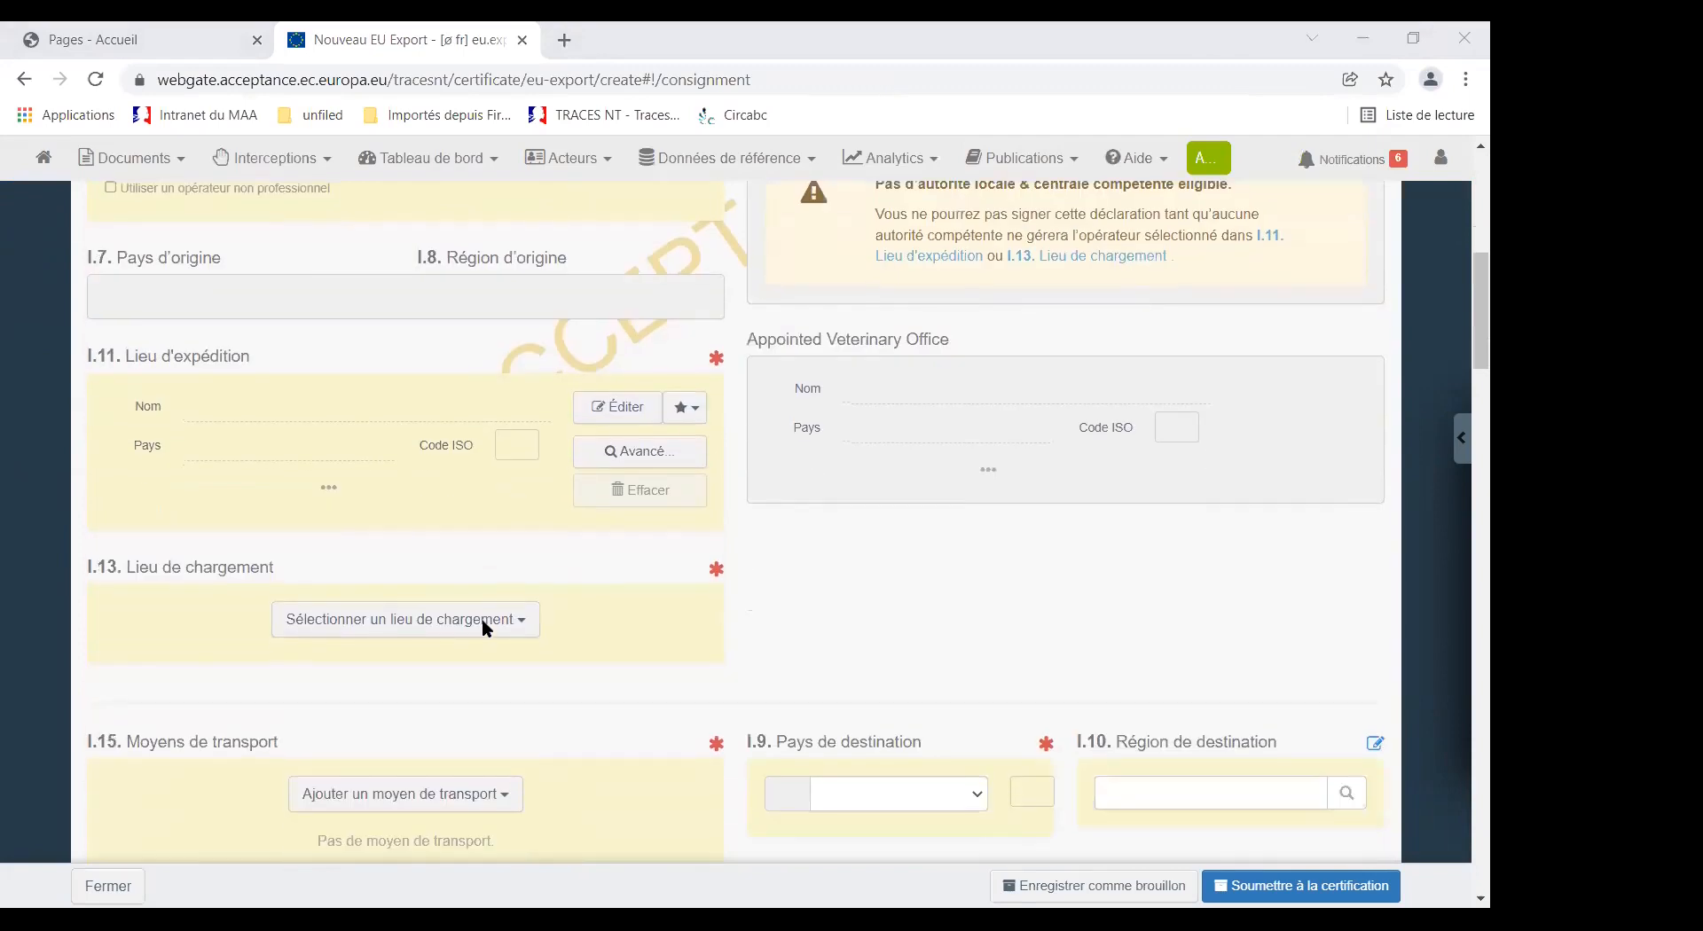
scroll(487, 630, "down", 9)
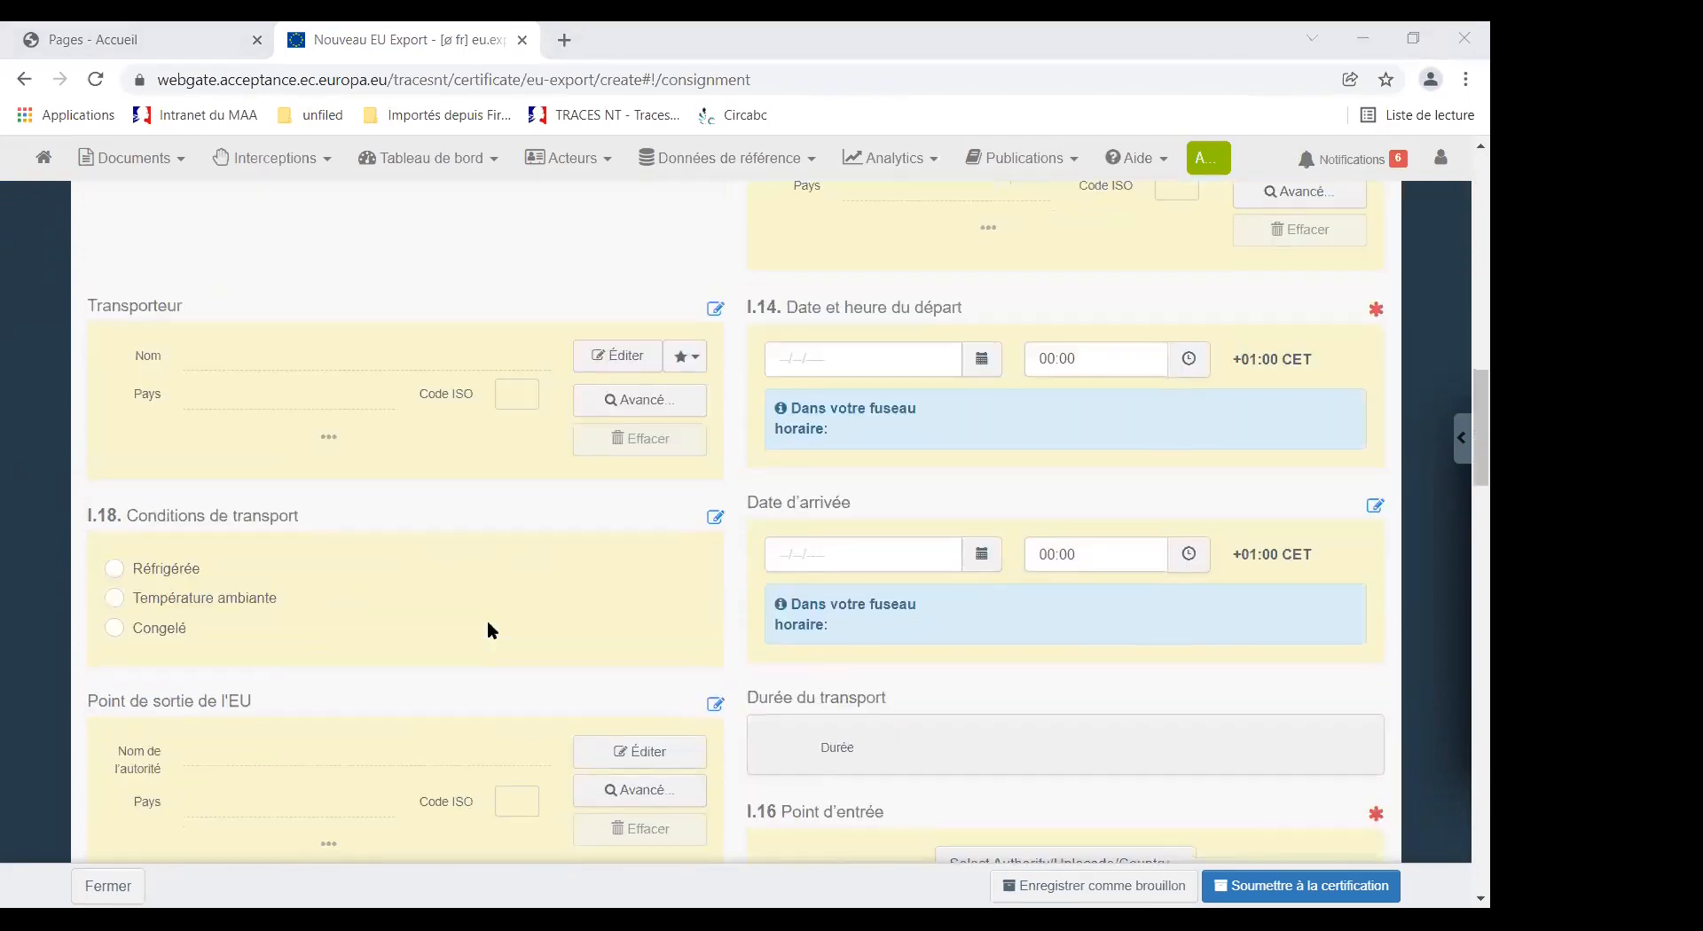
scroll(487, 622, "down", 8)
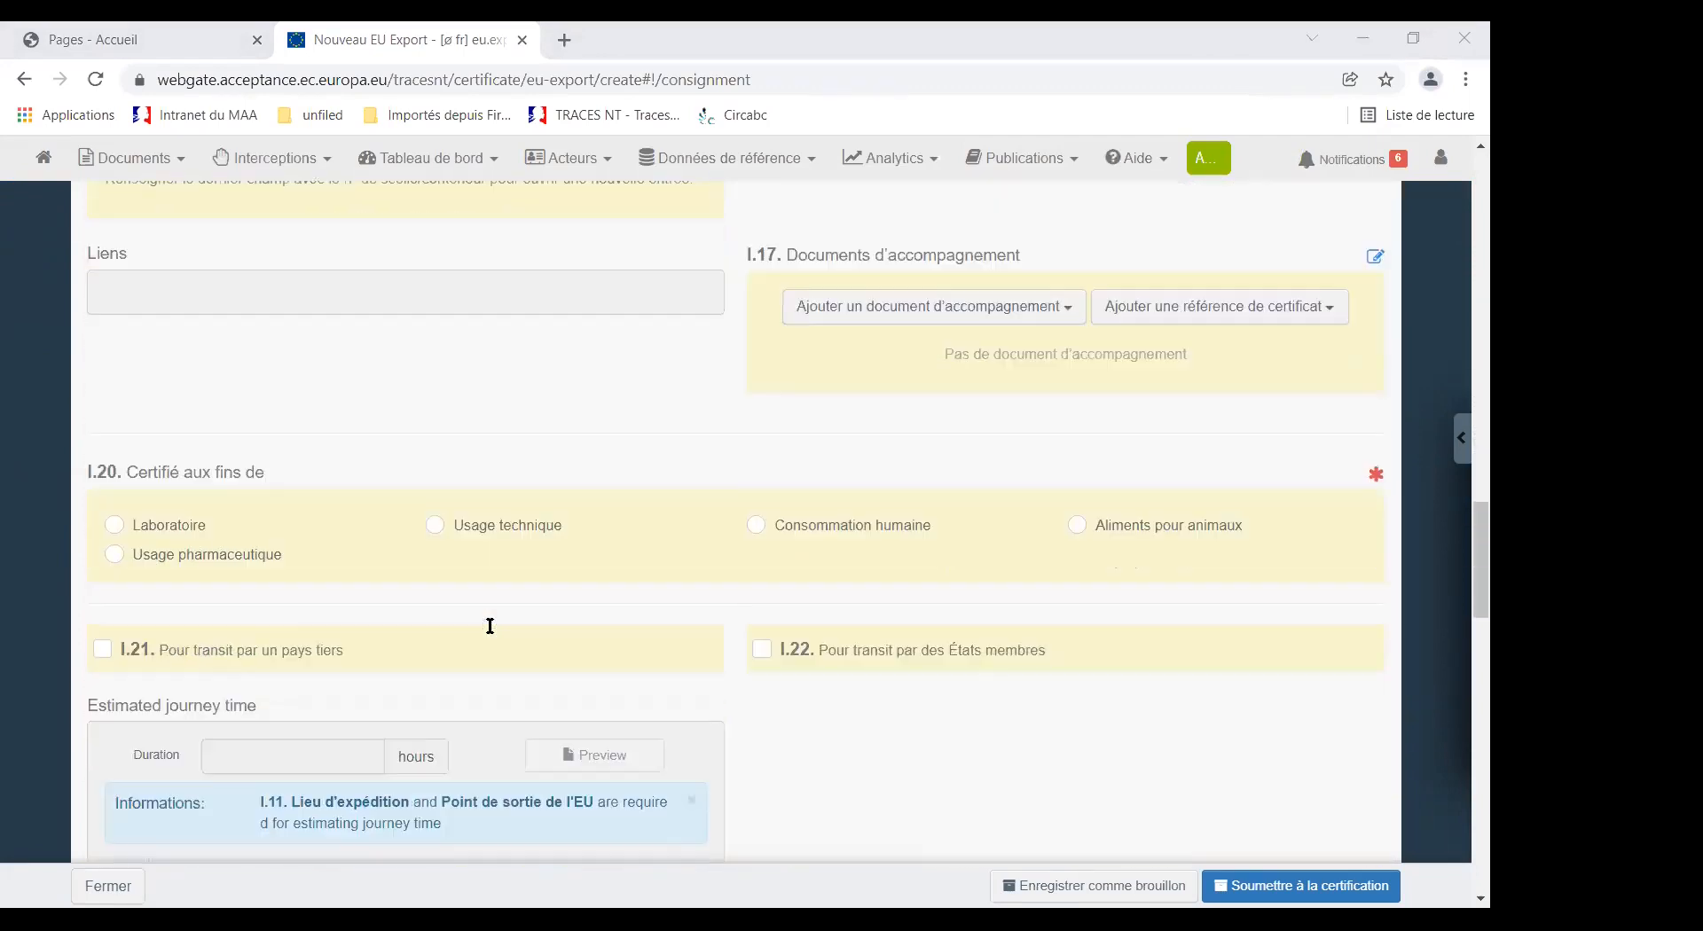
scroll(487, 625, "down", 5)
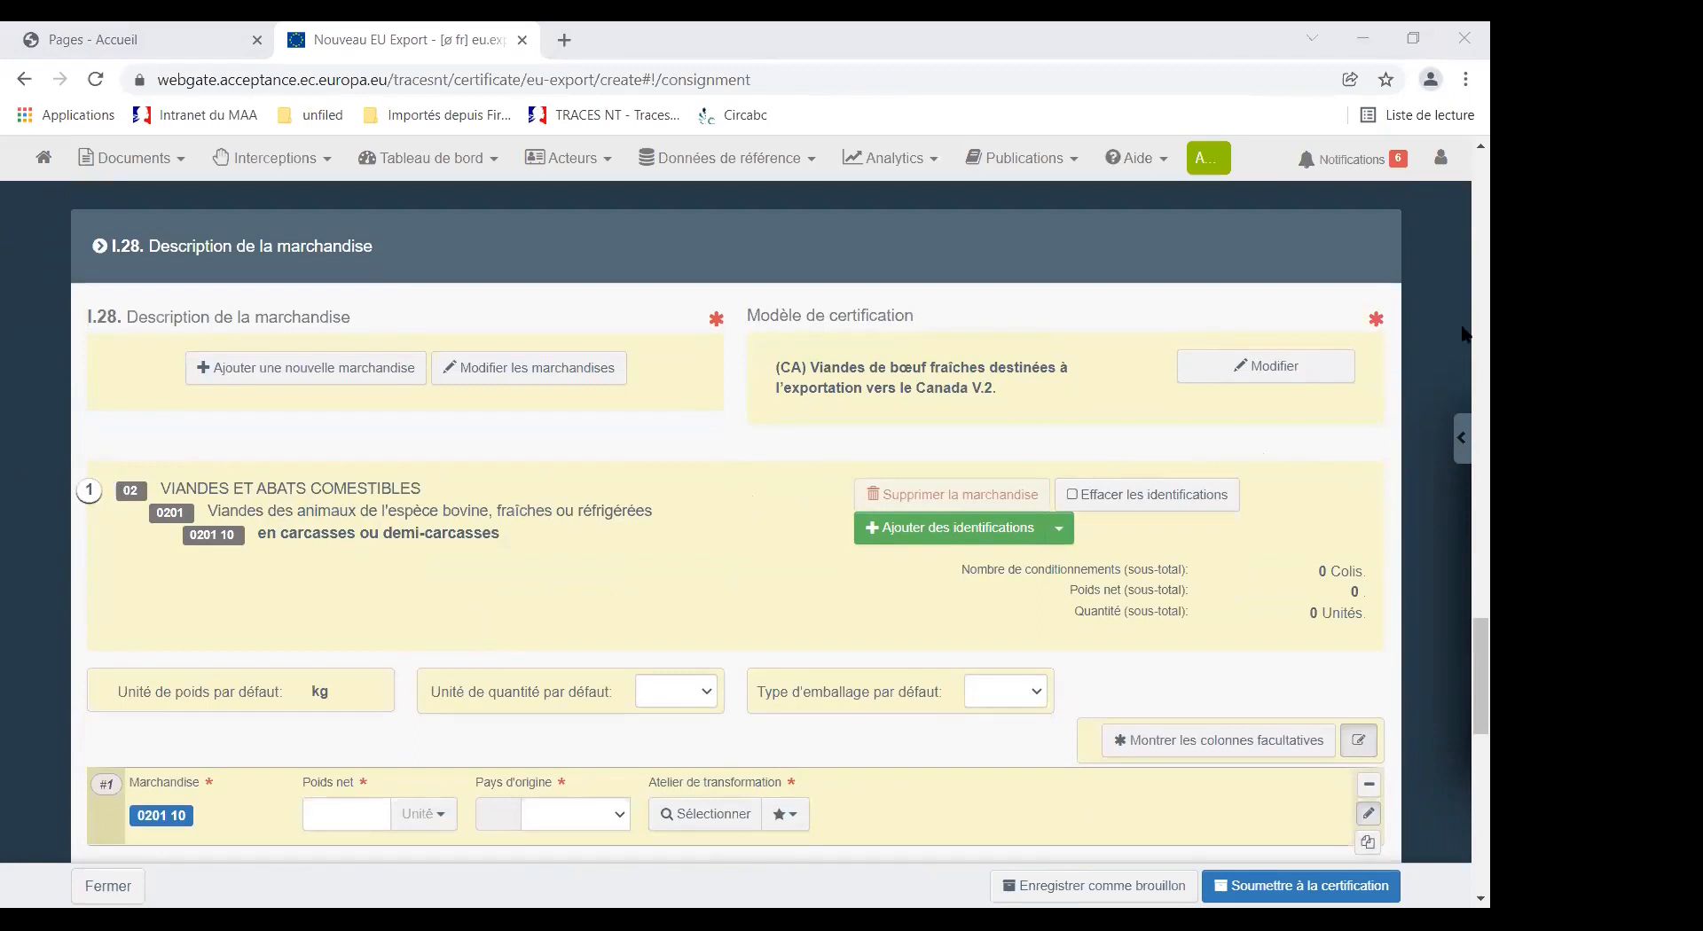
Try the section shortcuts by jumping to Traders, Lieu d'expédition and Commodities, then hide the shortcut list.
left_click(1463, 441)
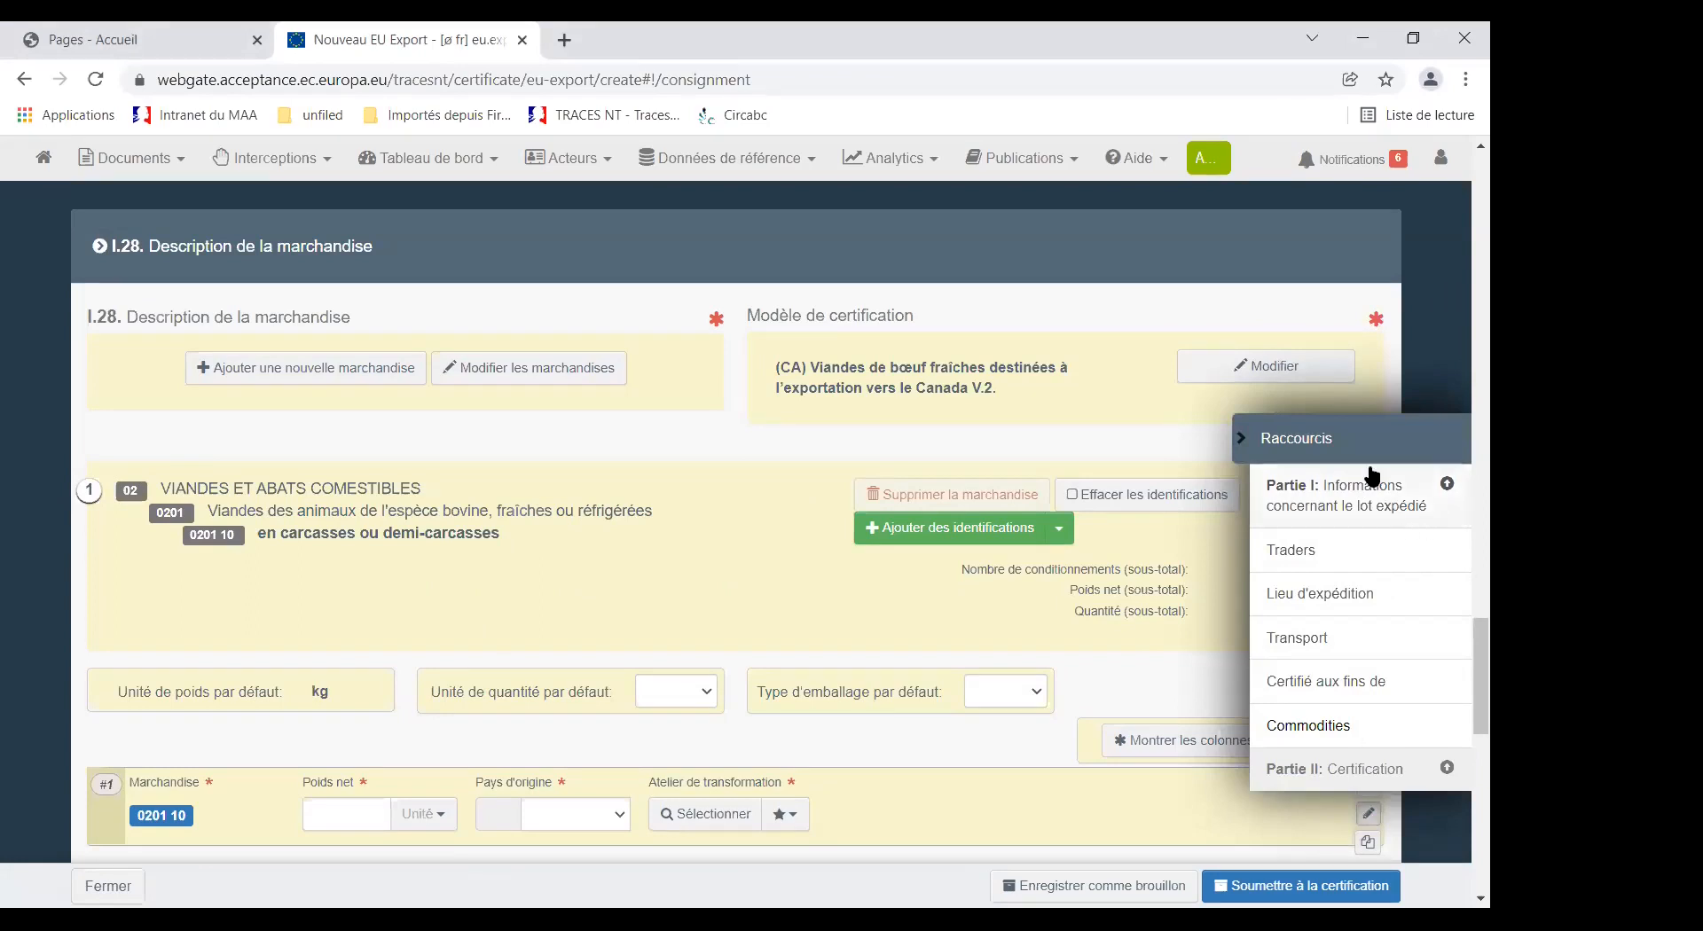
left_click(1264, 441)
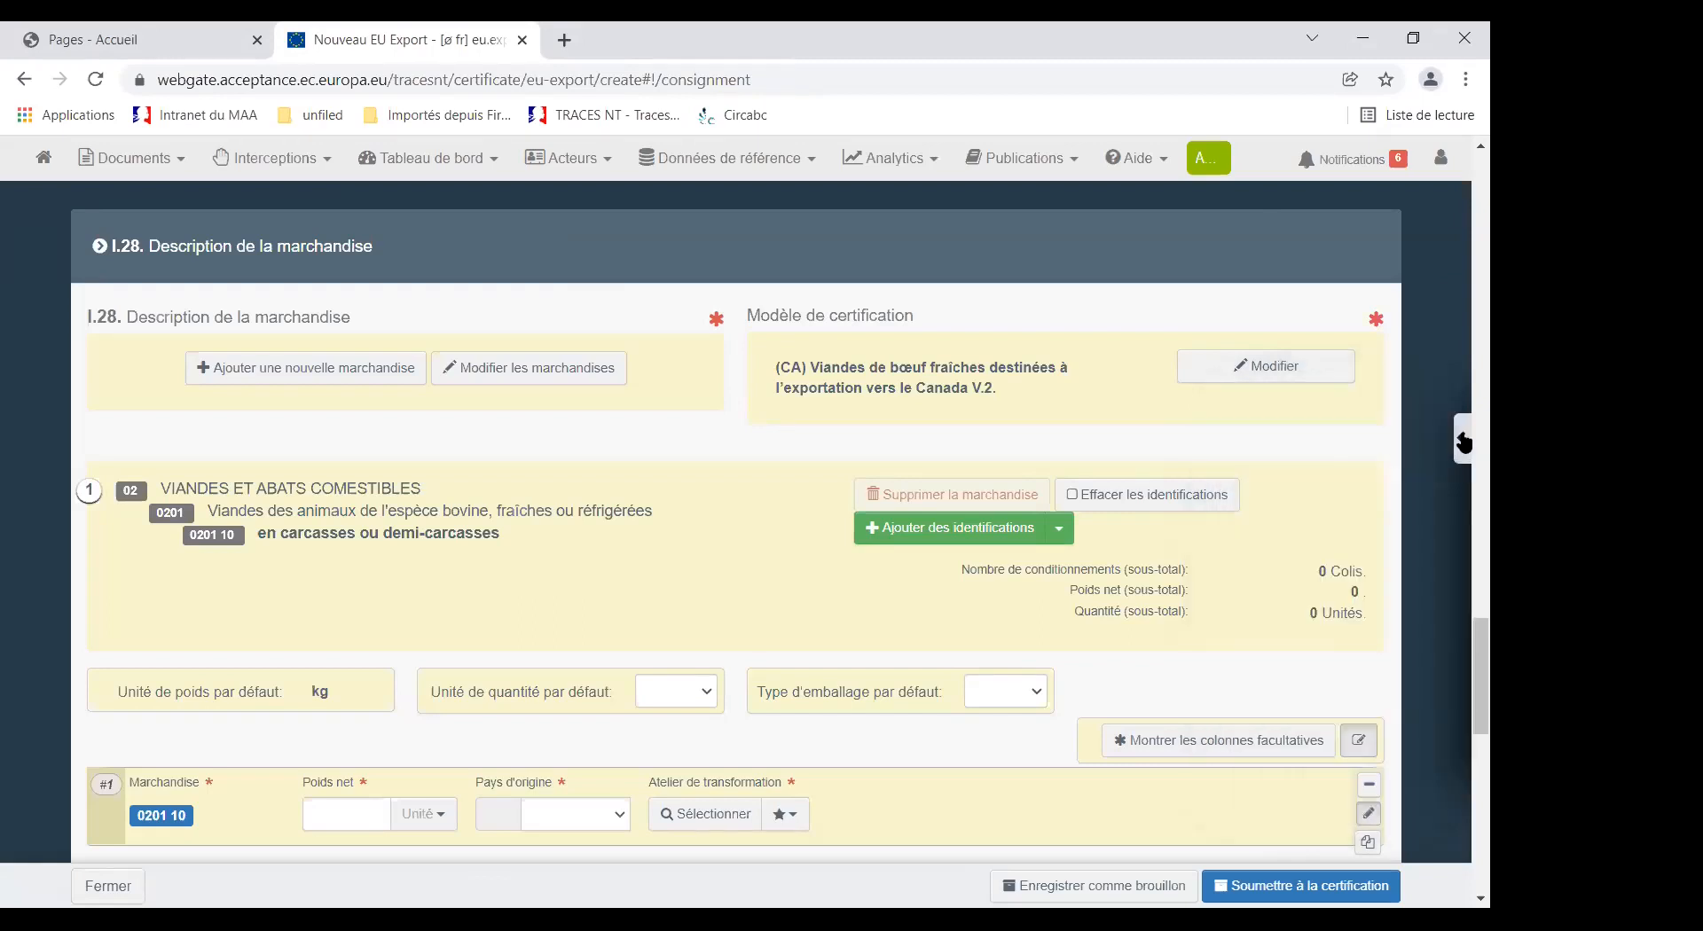
left_click(1465, 436)
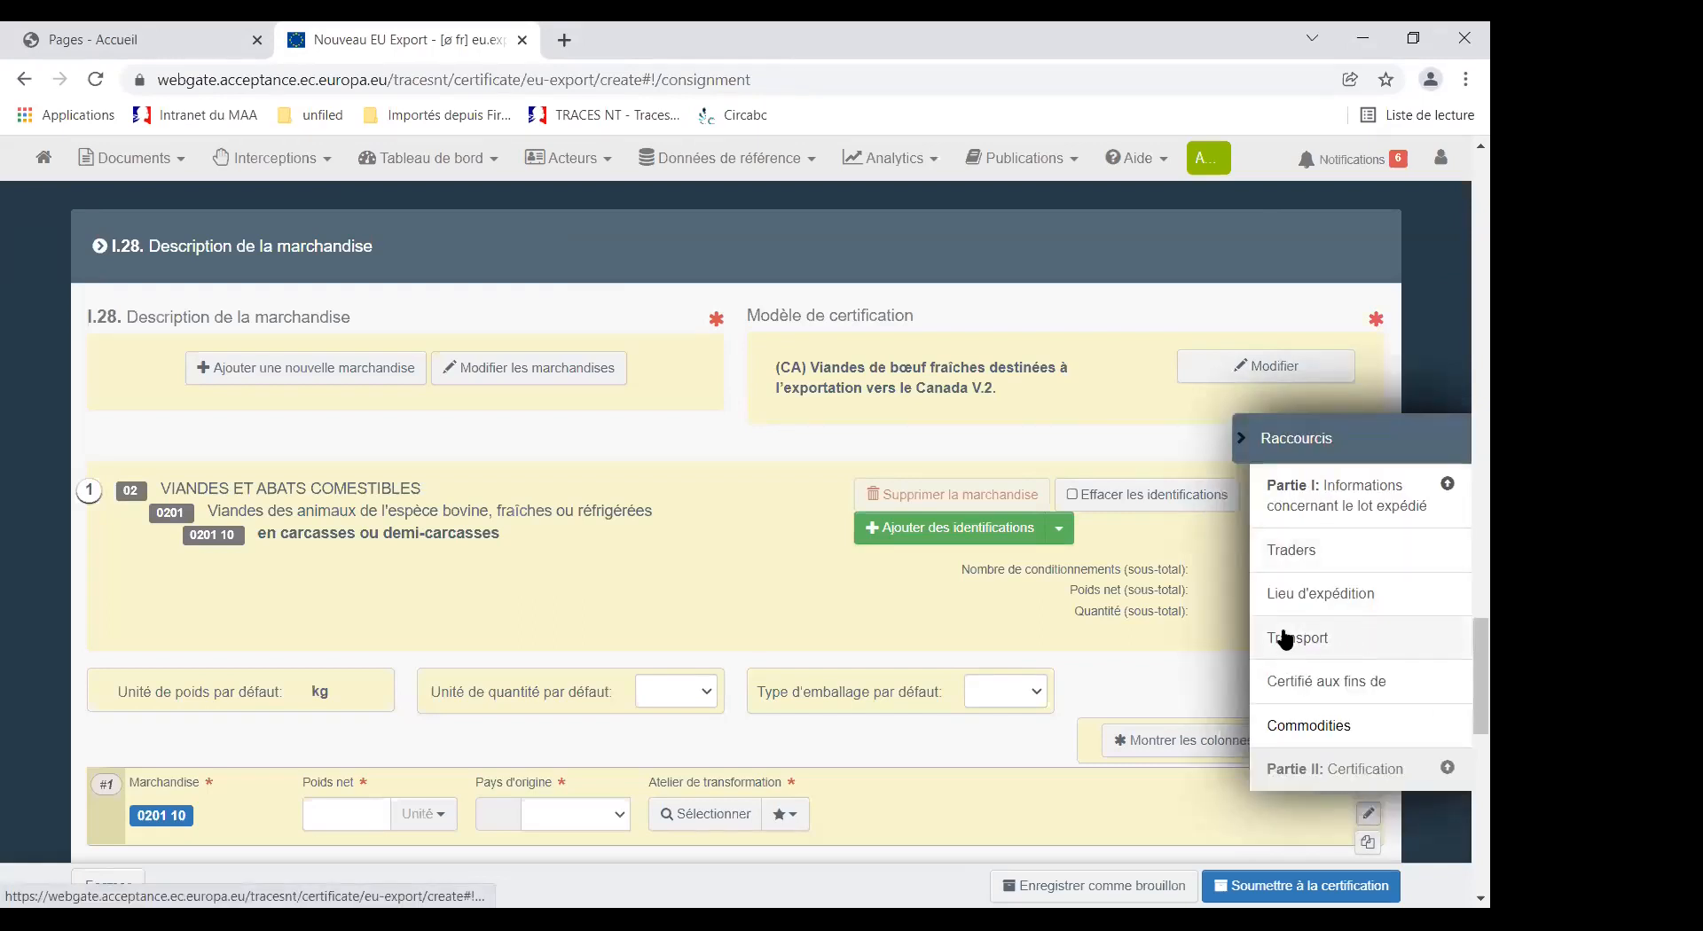
left_click(1292, 551)
left_click(1293, 551)
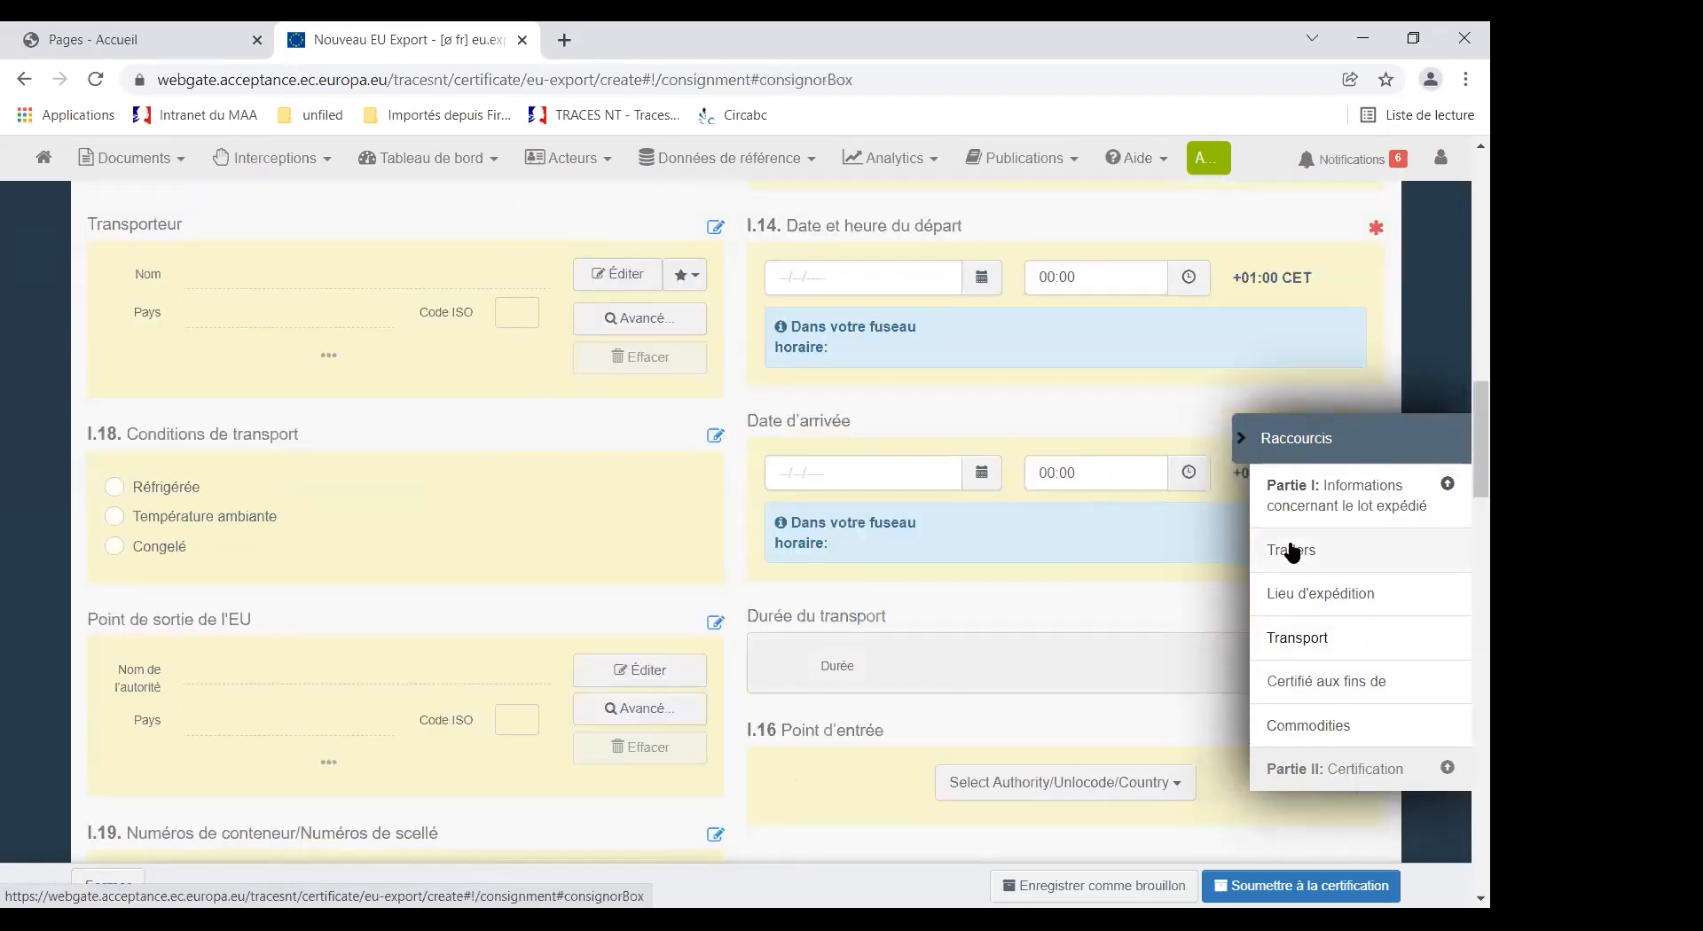
left_click(1295, 595)
left_click(1294, 733)
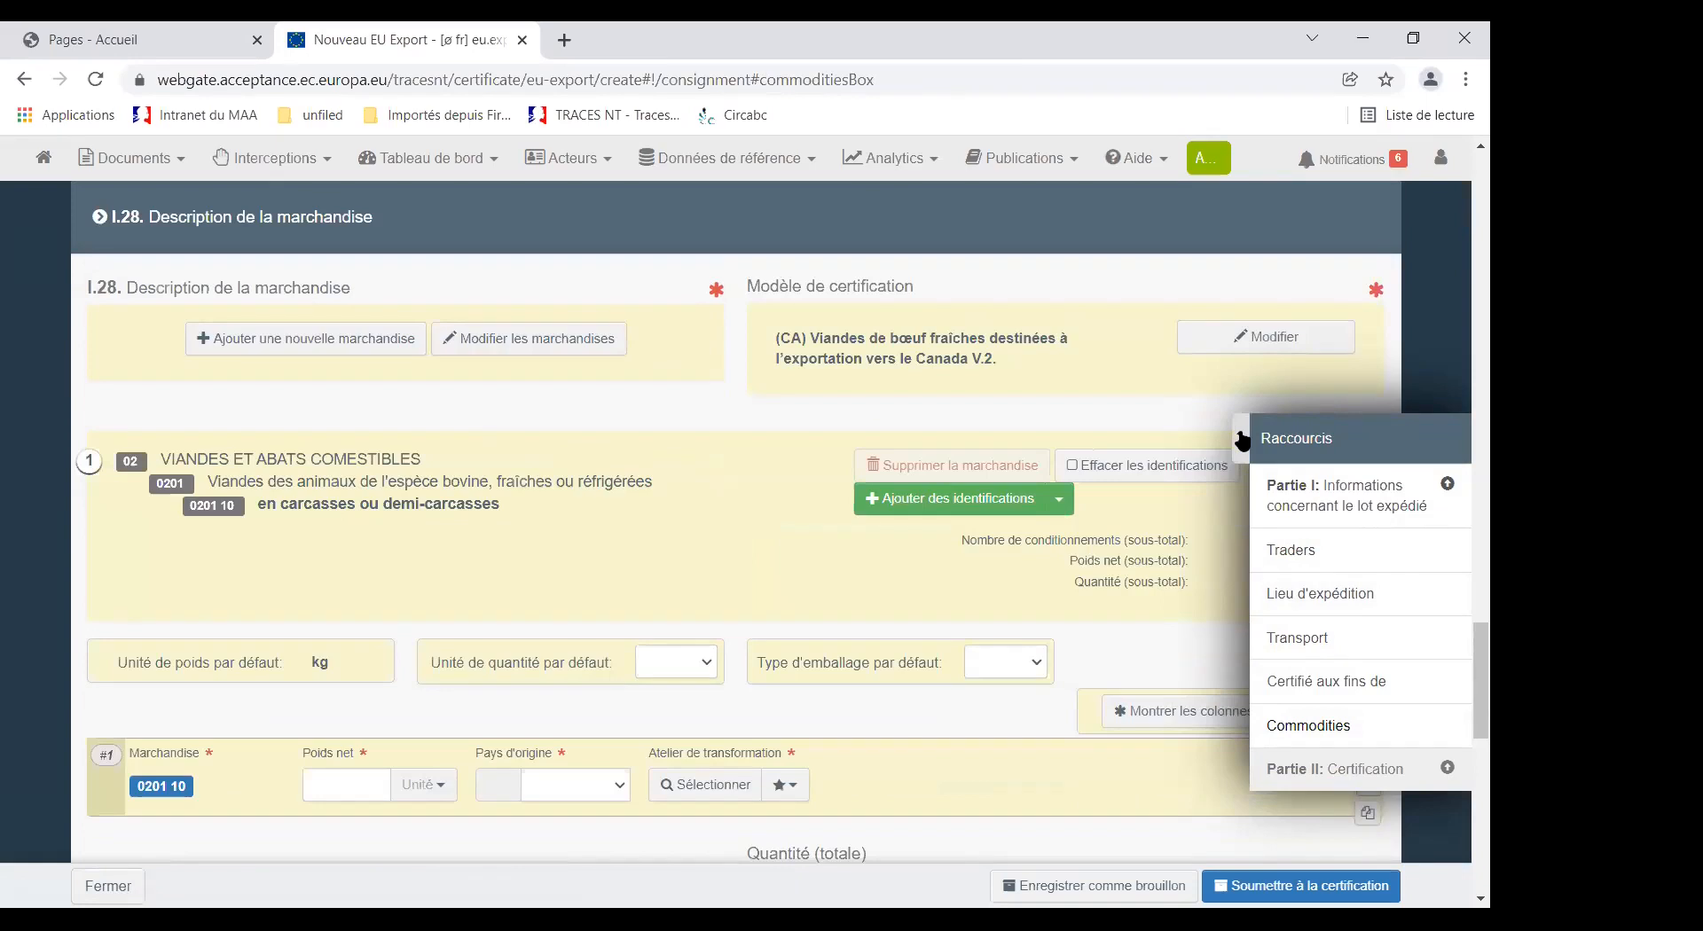
left_click(1241, 439)
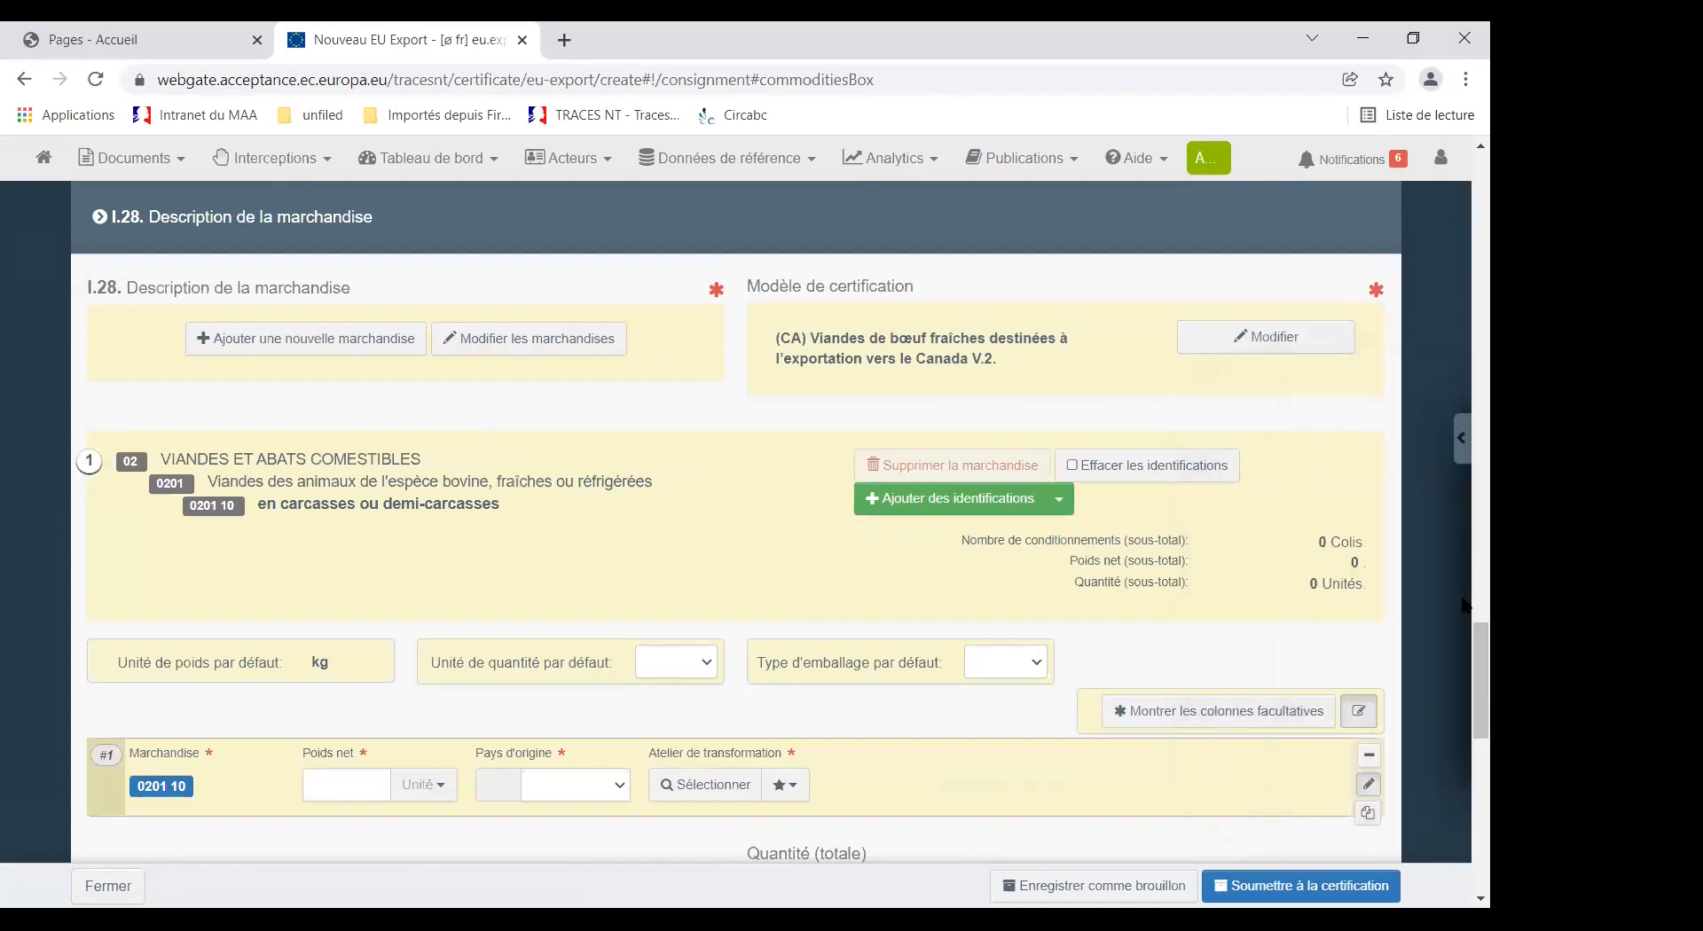
Review throughout Part I which fields are marked as mandatory and which as optional.
left_click_drag(1480, 643, 1465, 148)
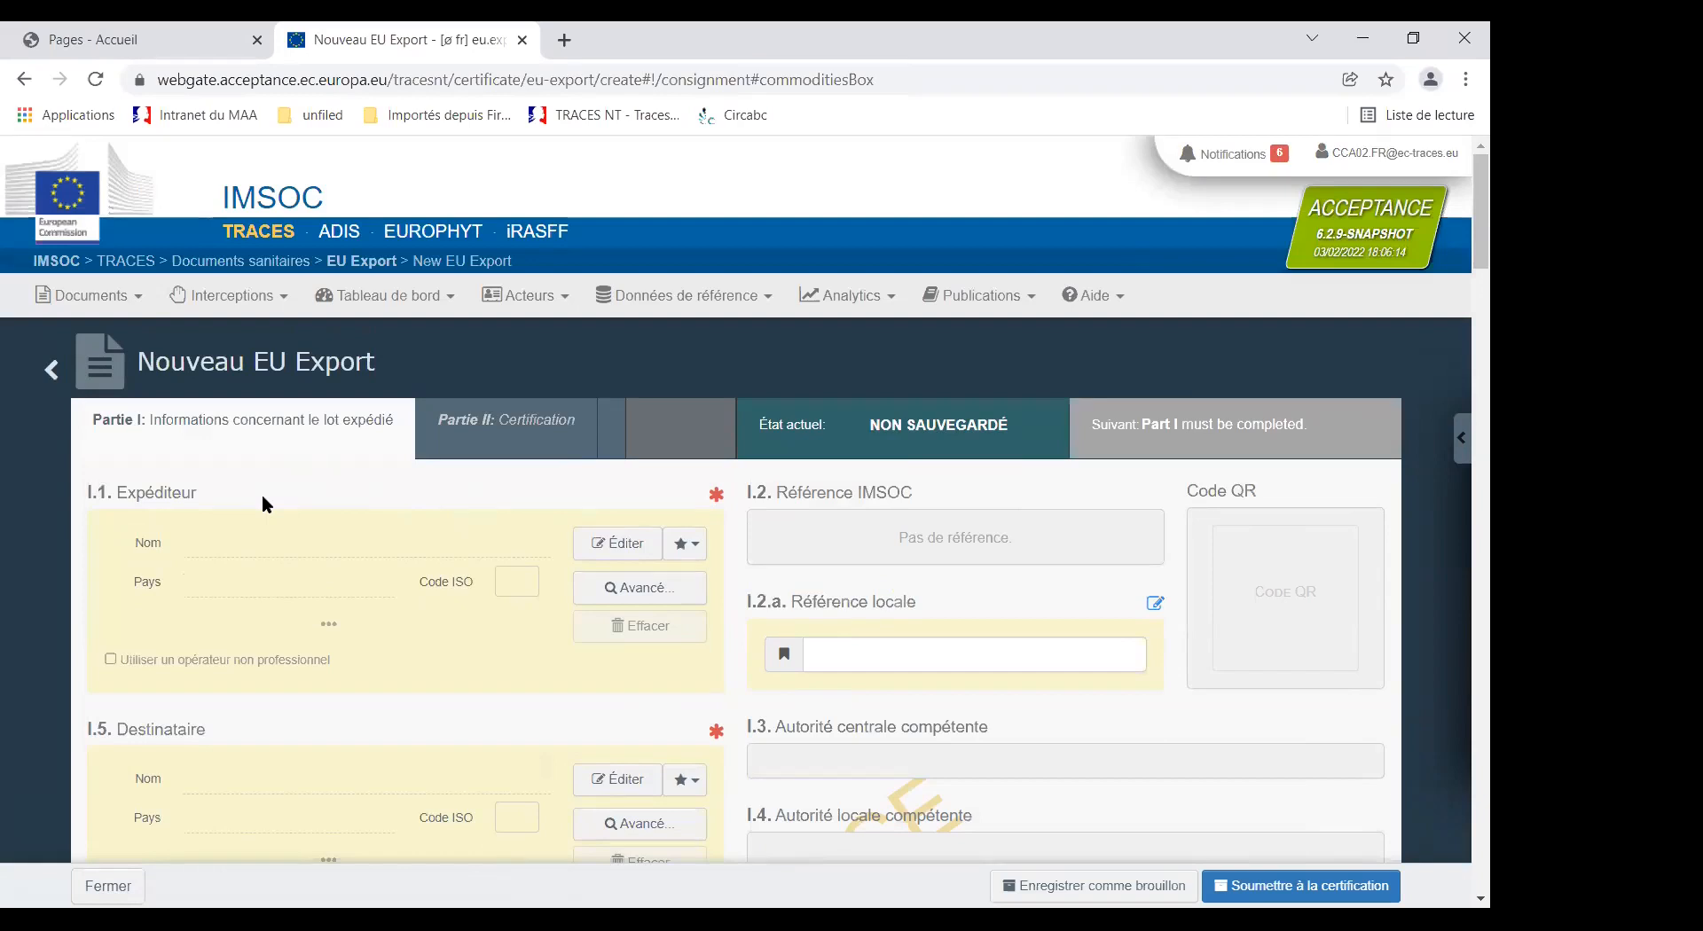
mouse_move(715, 493)
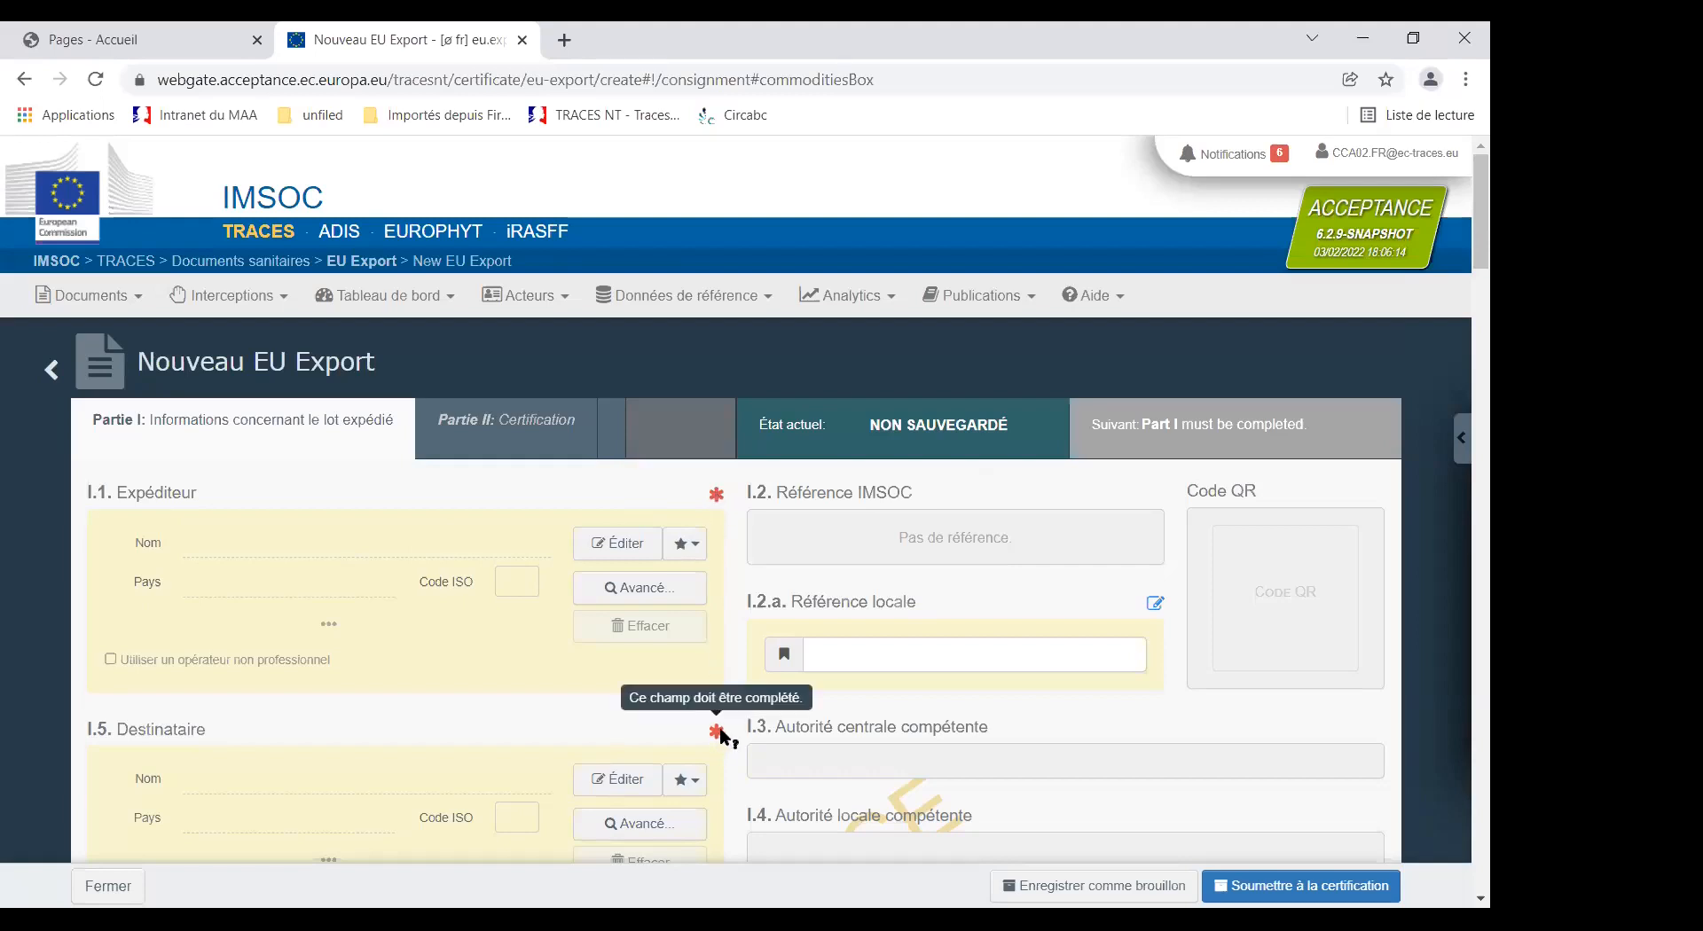
scroll(825, 676, "down", 5)
scroll(813, 679, "down", 9)
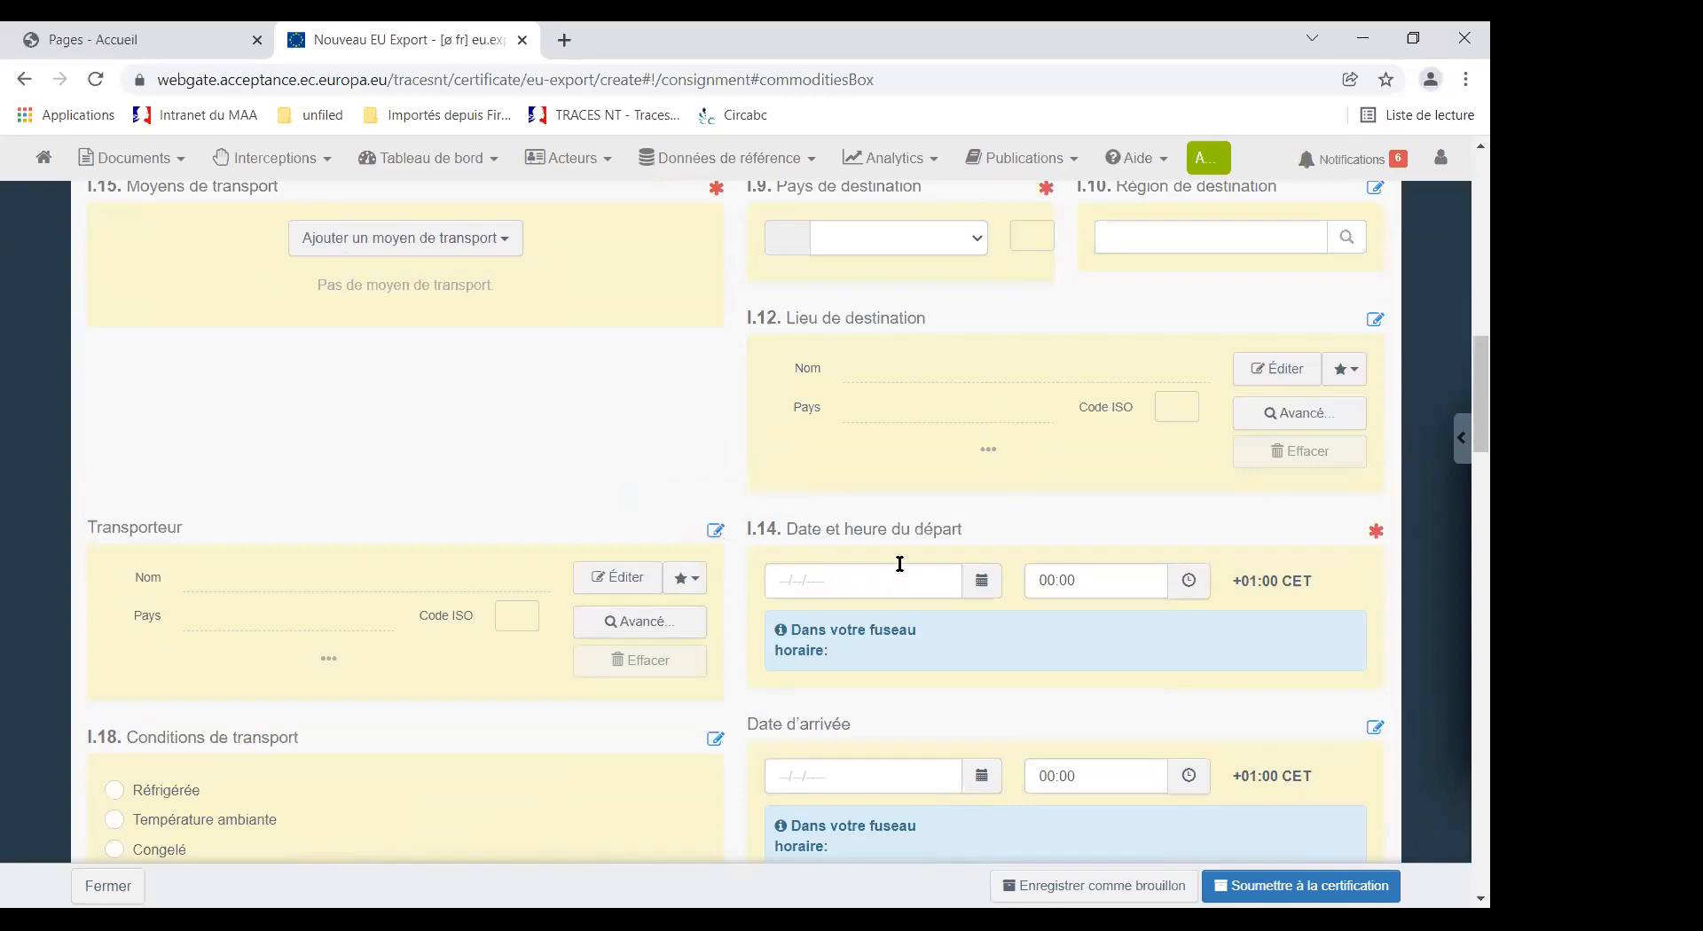
scroll(825, 692, "down", 20)
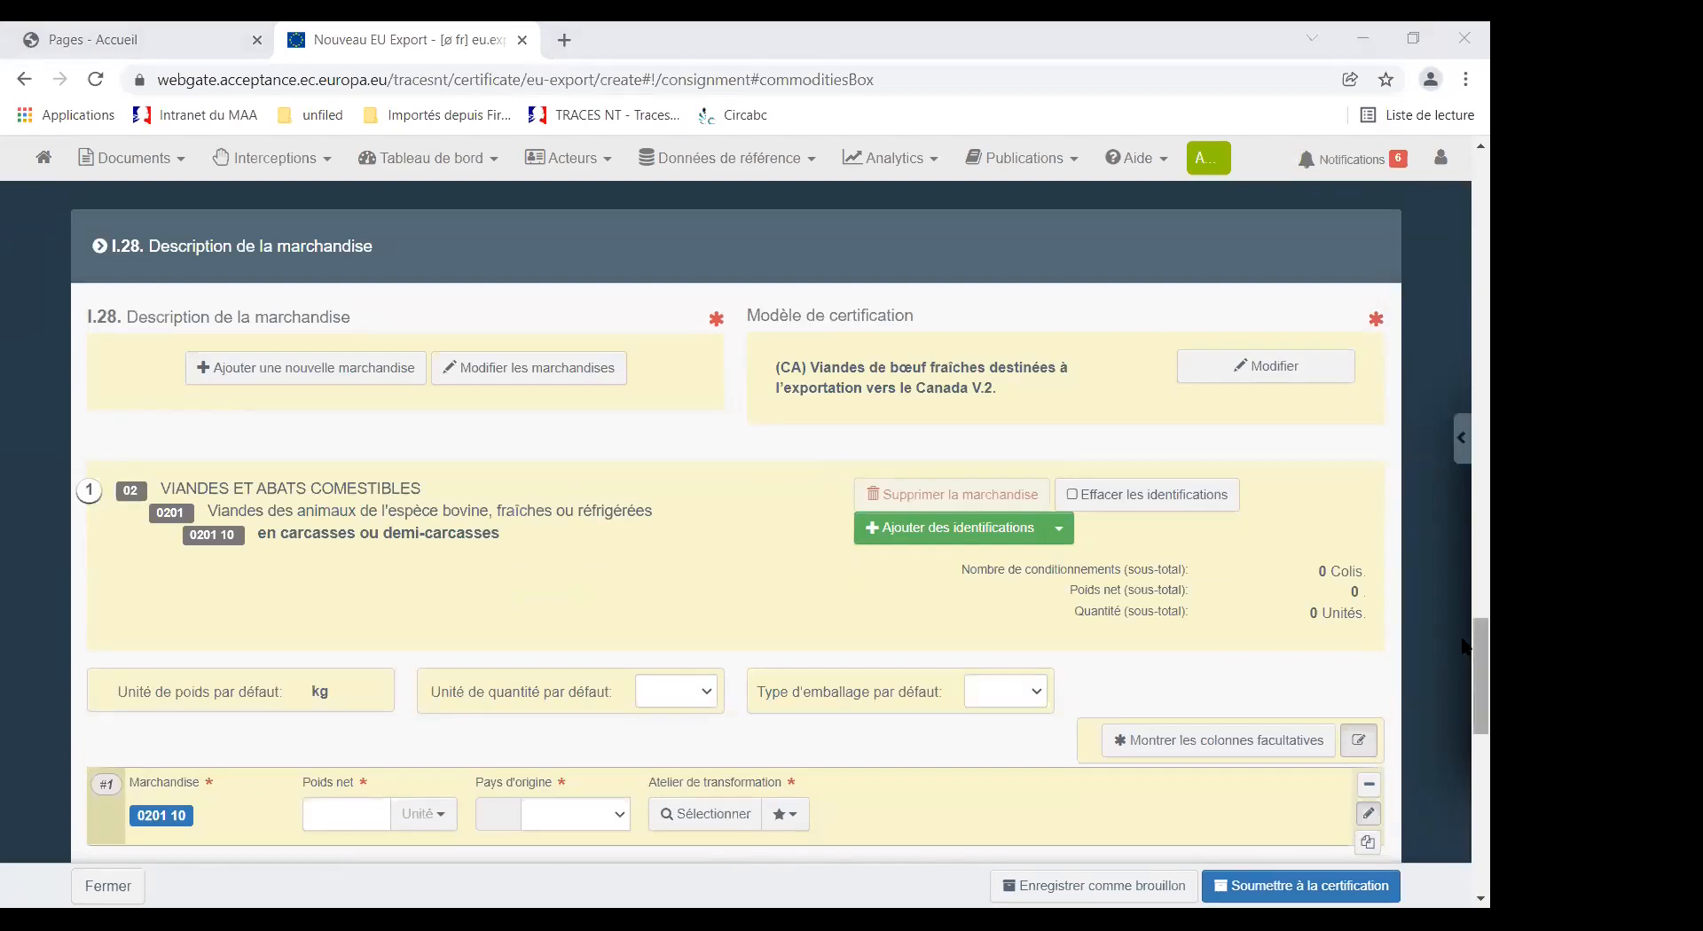
left_click_drag(1480, 676, 1464, 171)
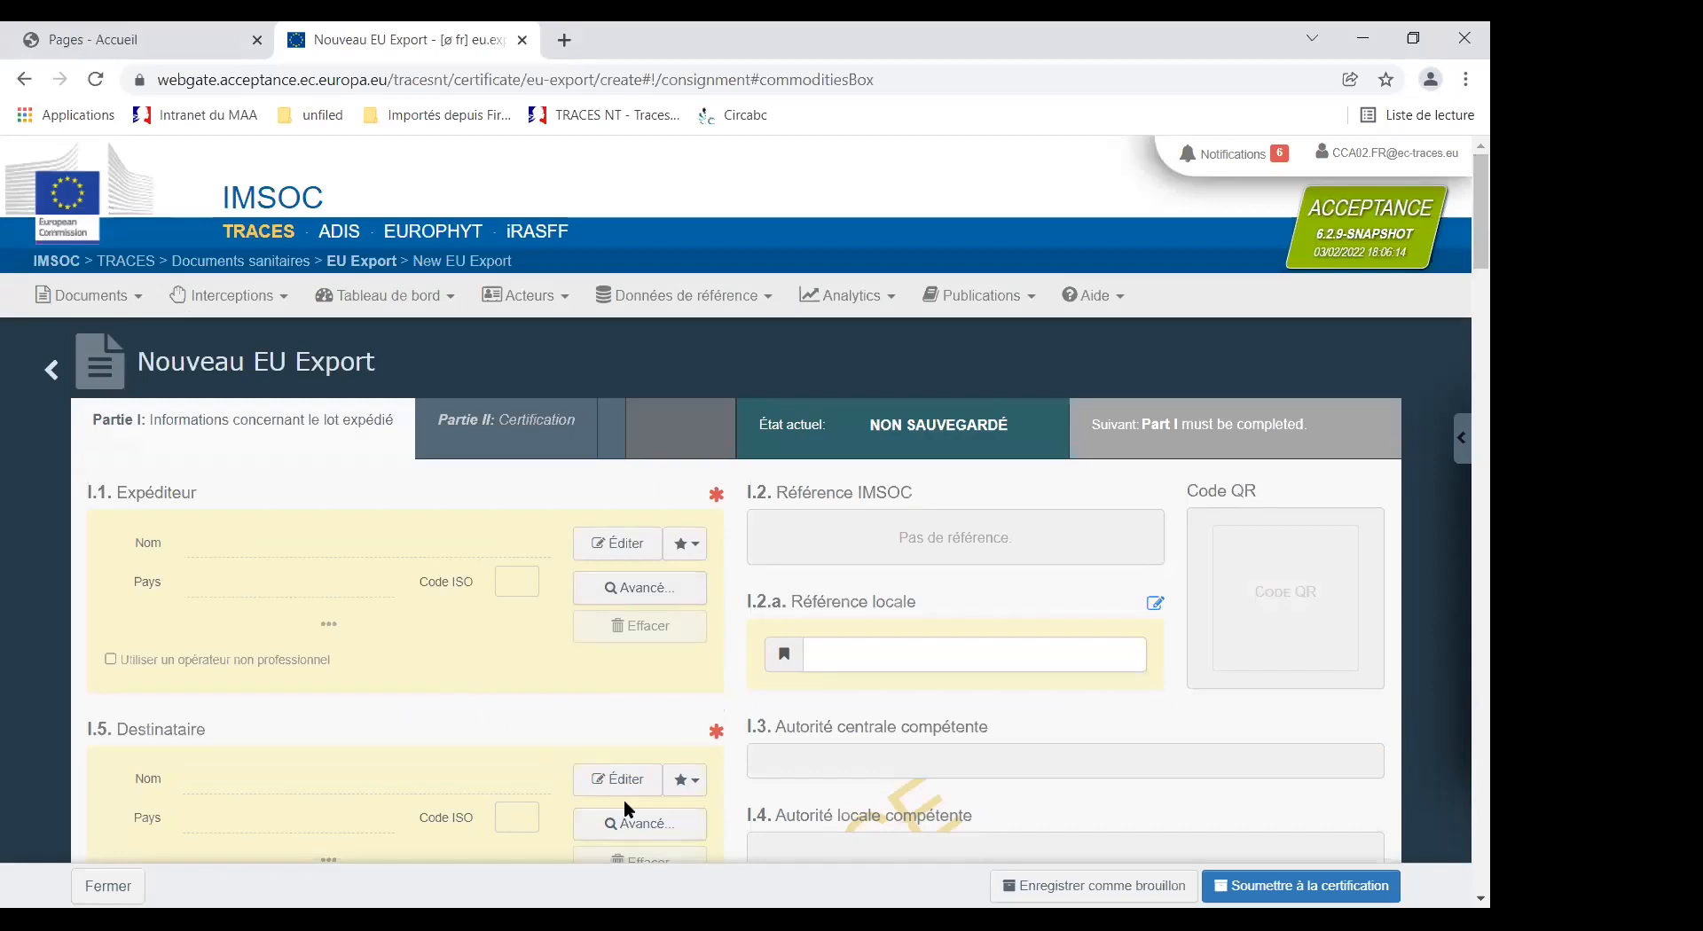
Run an advanced consignor search for "ABP" in France and select "ABP processing plant 25/11/2021" for box I.1.
left_click(219, 545)
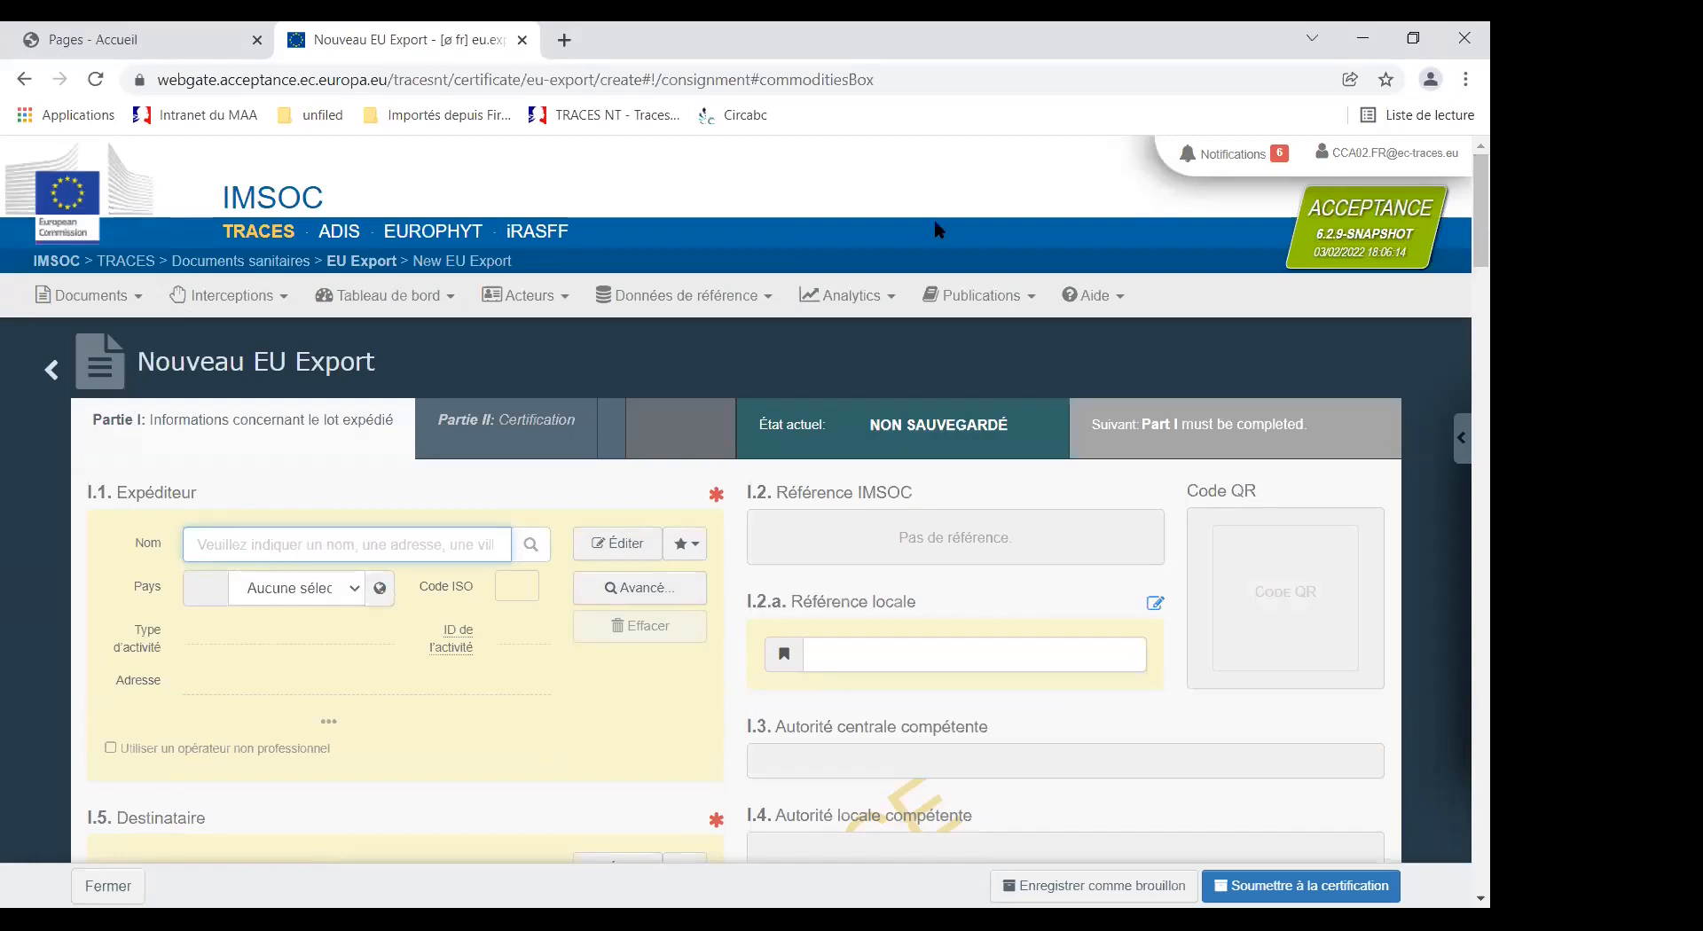
left_click(227, 541)
left_click(641, 589)
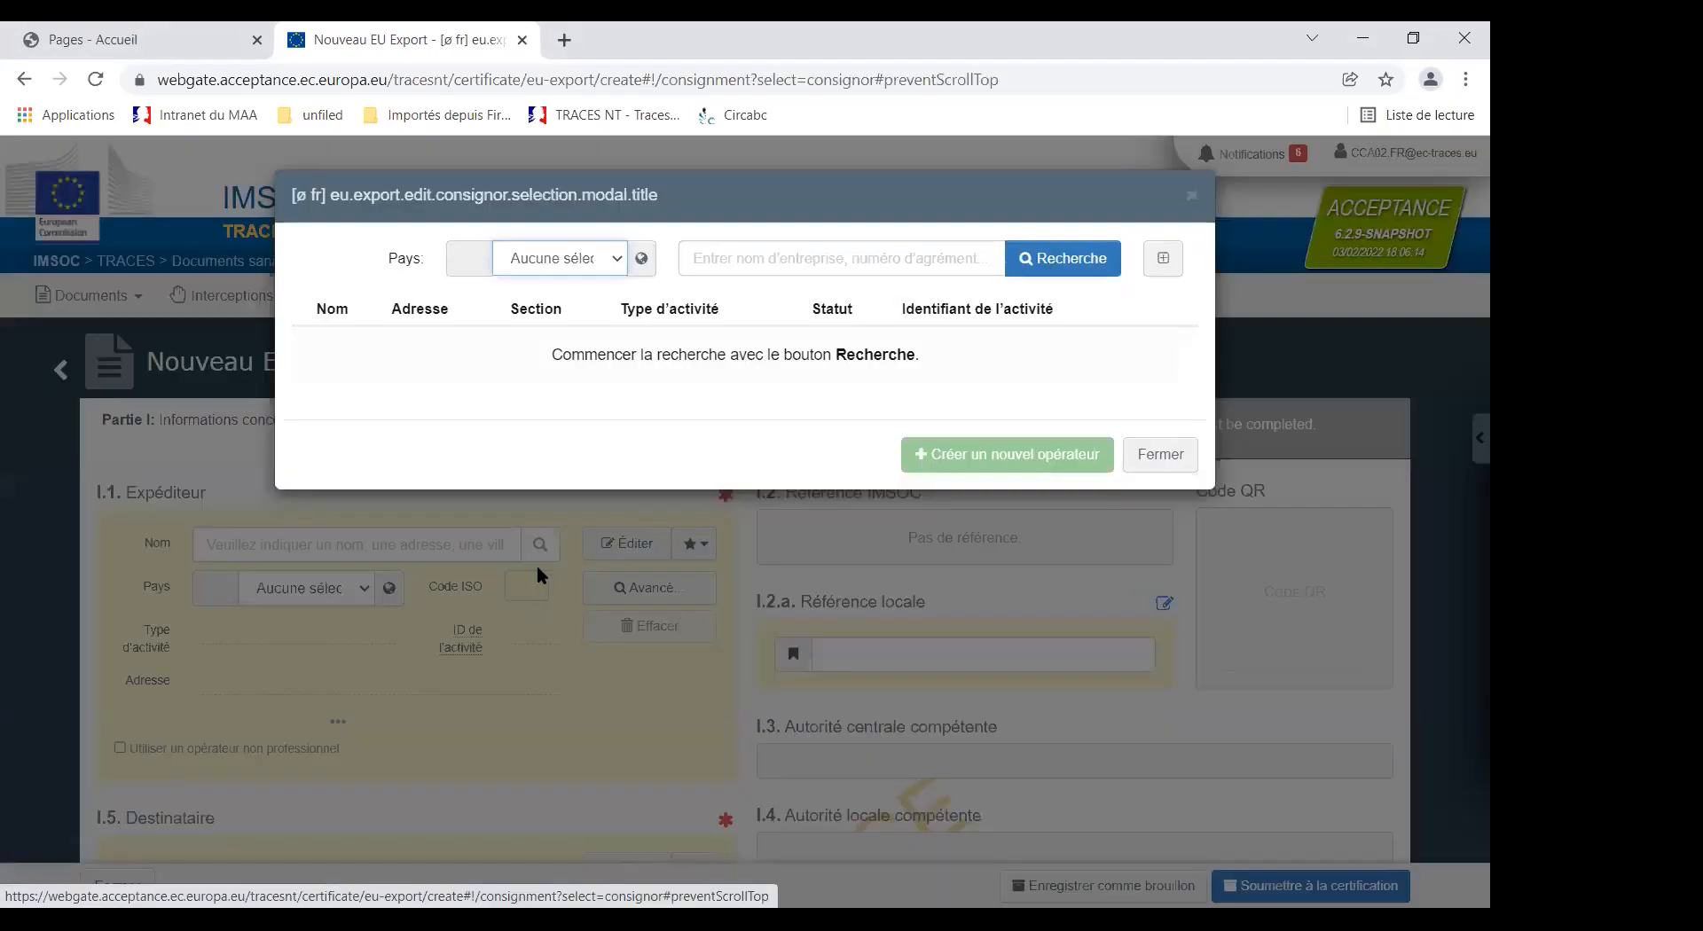
left_click(617, 261)
type("fr")
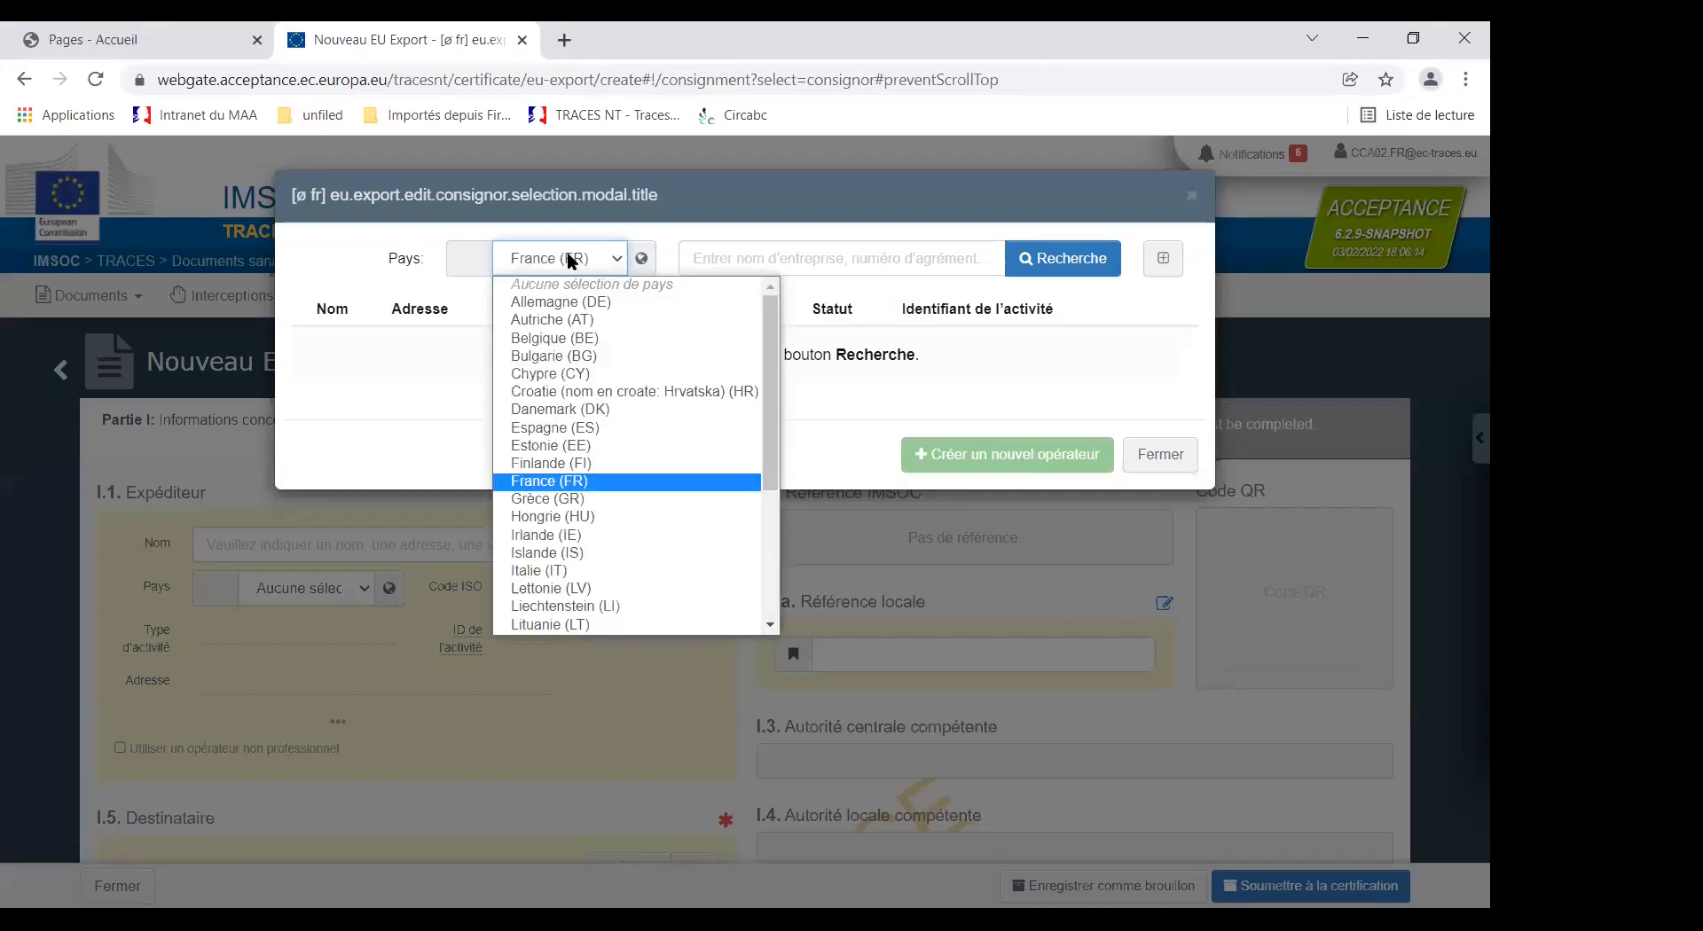
left_click(1056, 259)
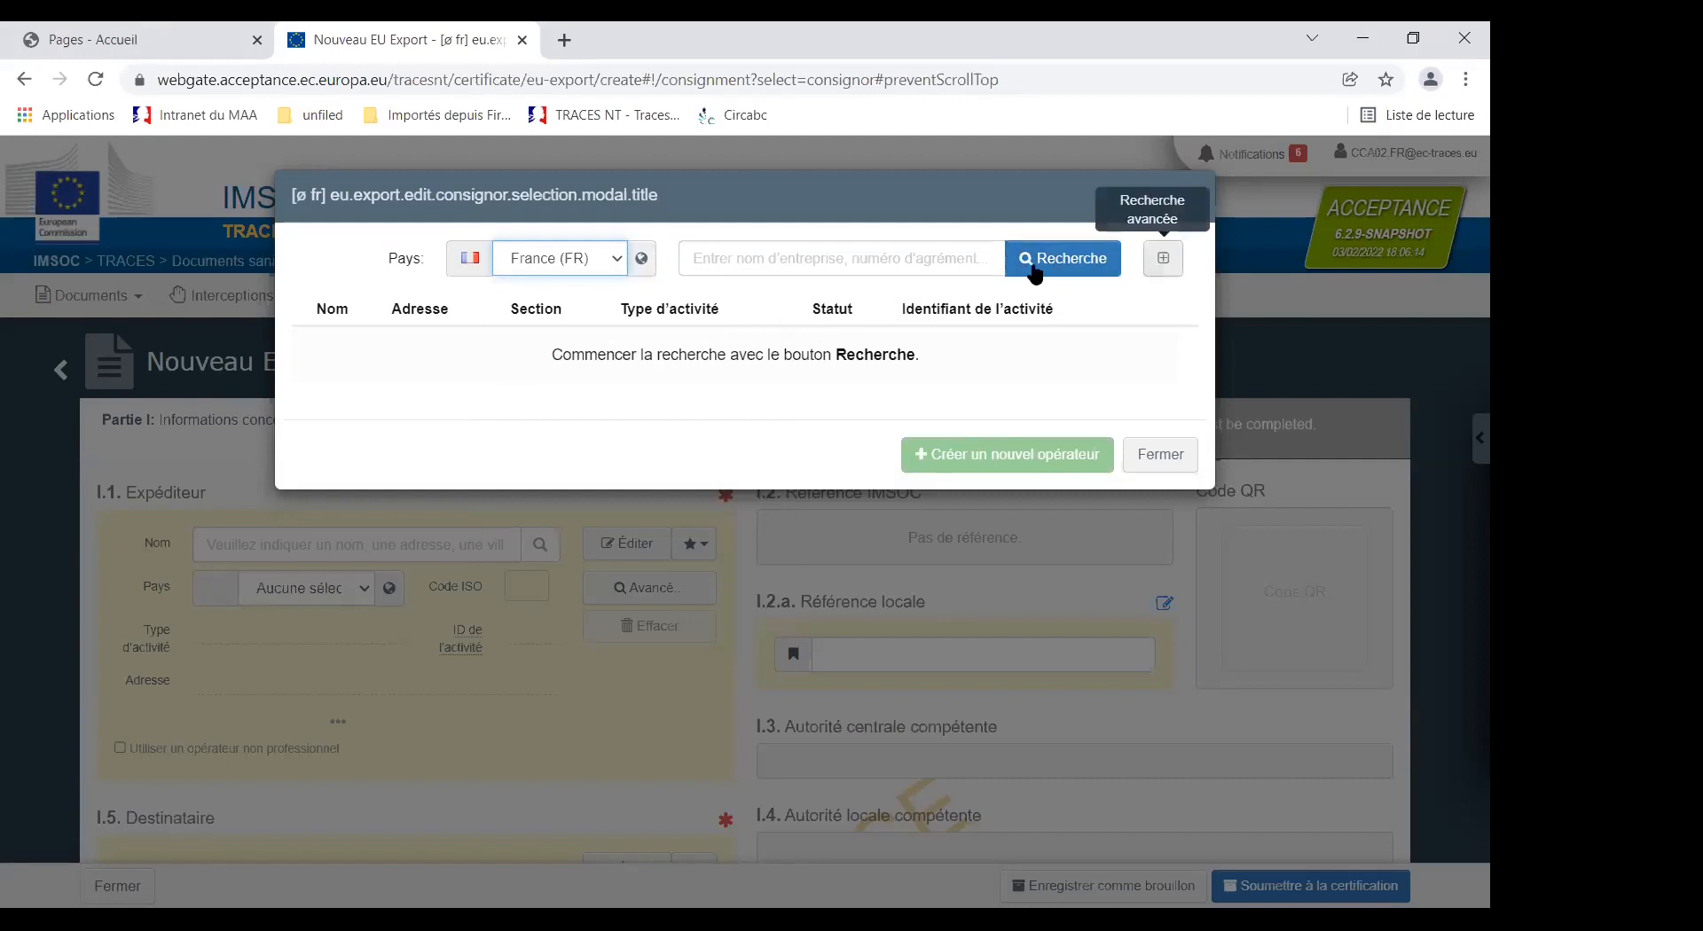
left_click(721, 259)
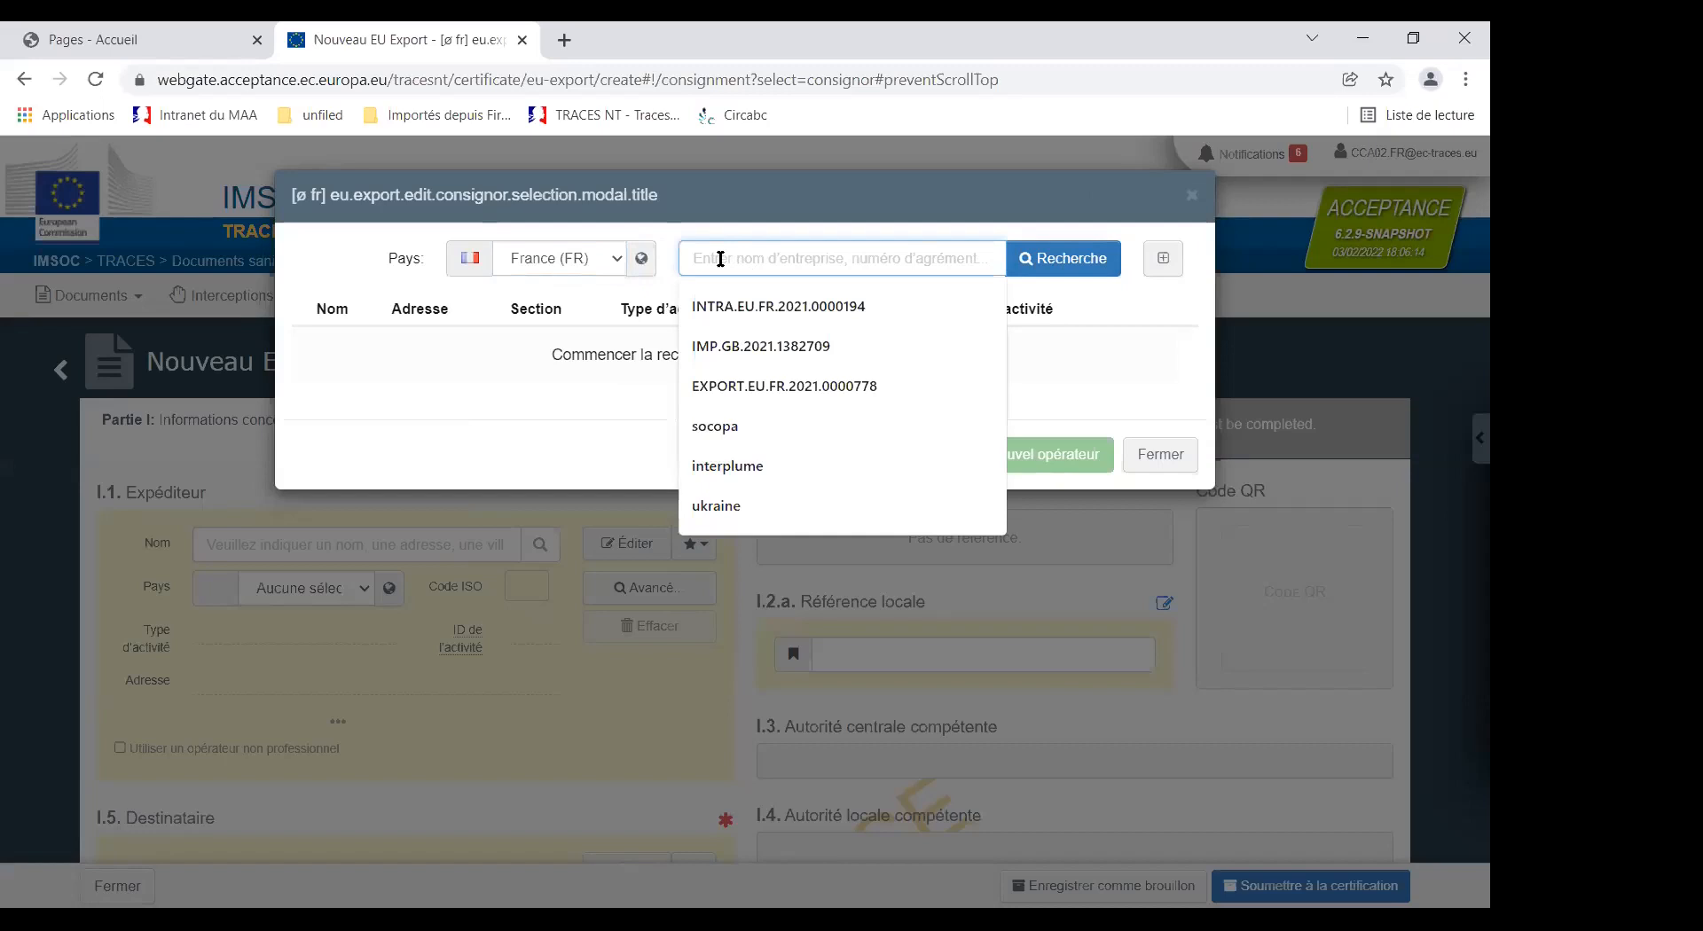
type("ABF")
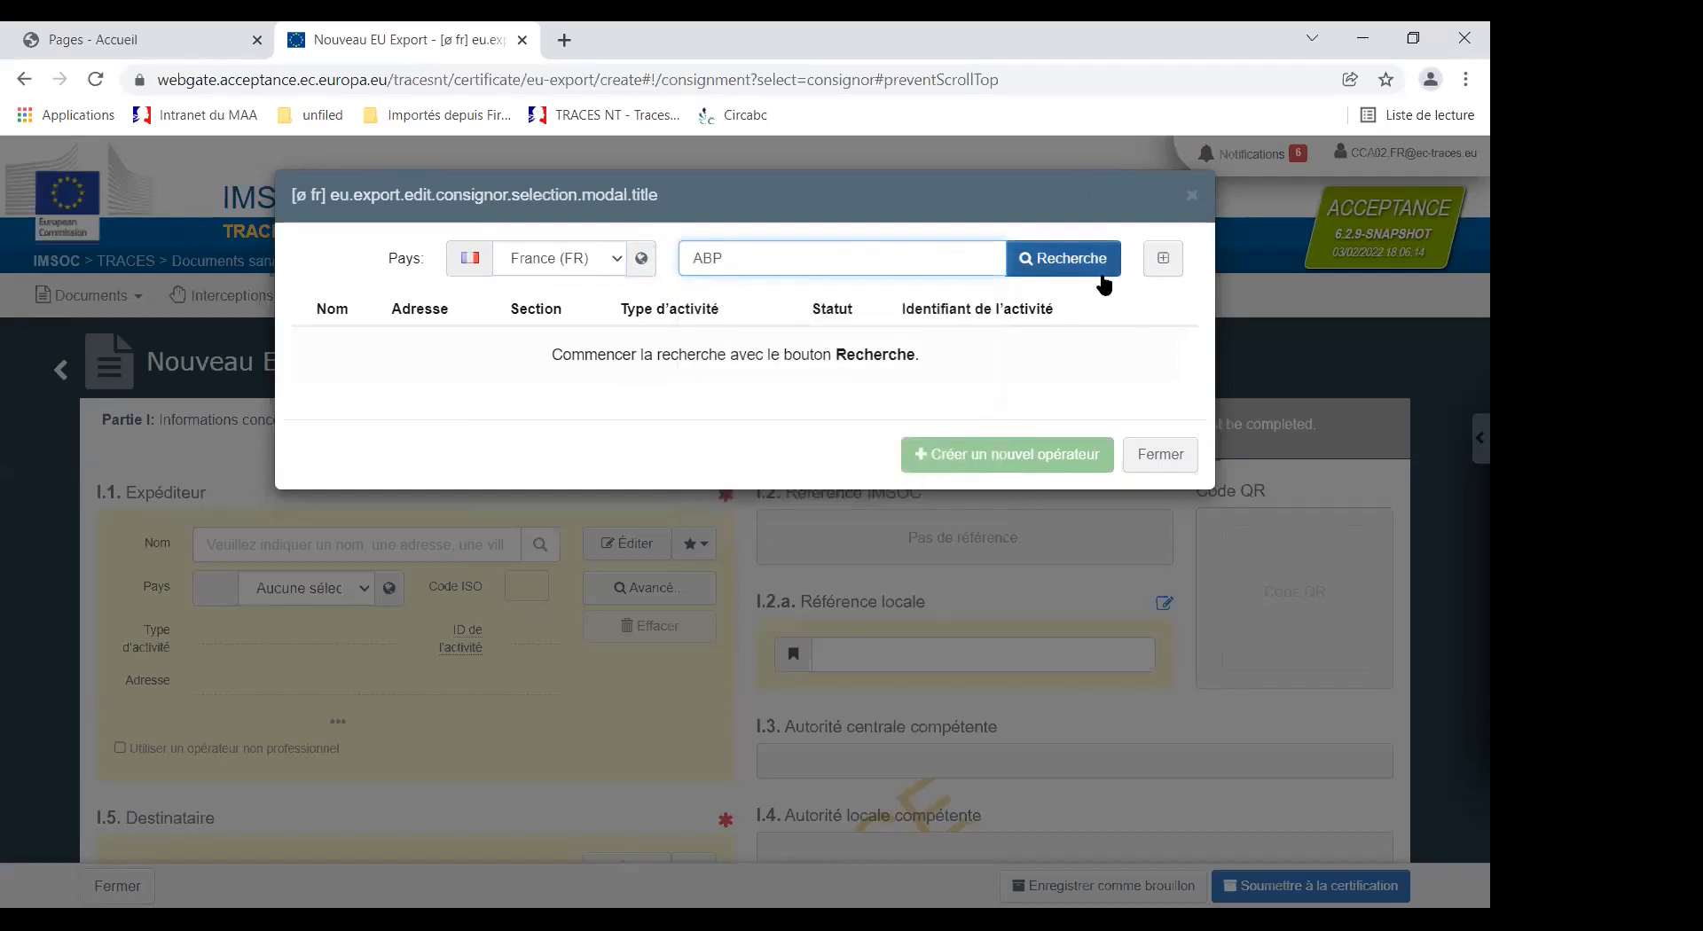
left_click(1029, 258)
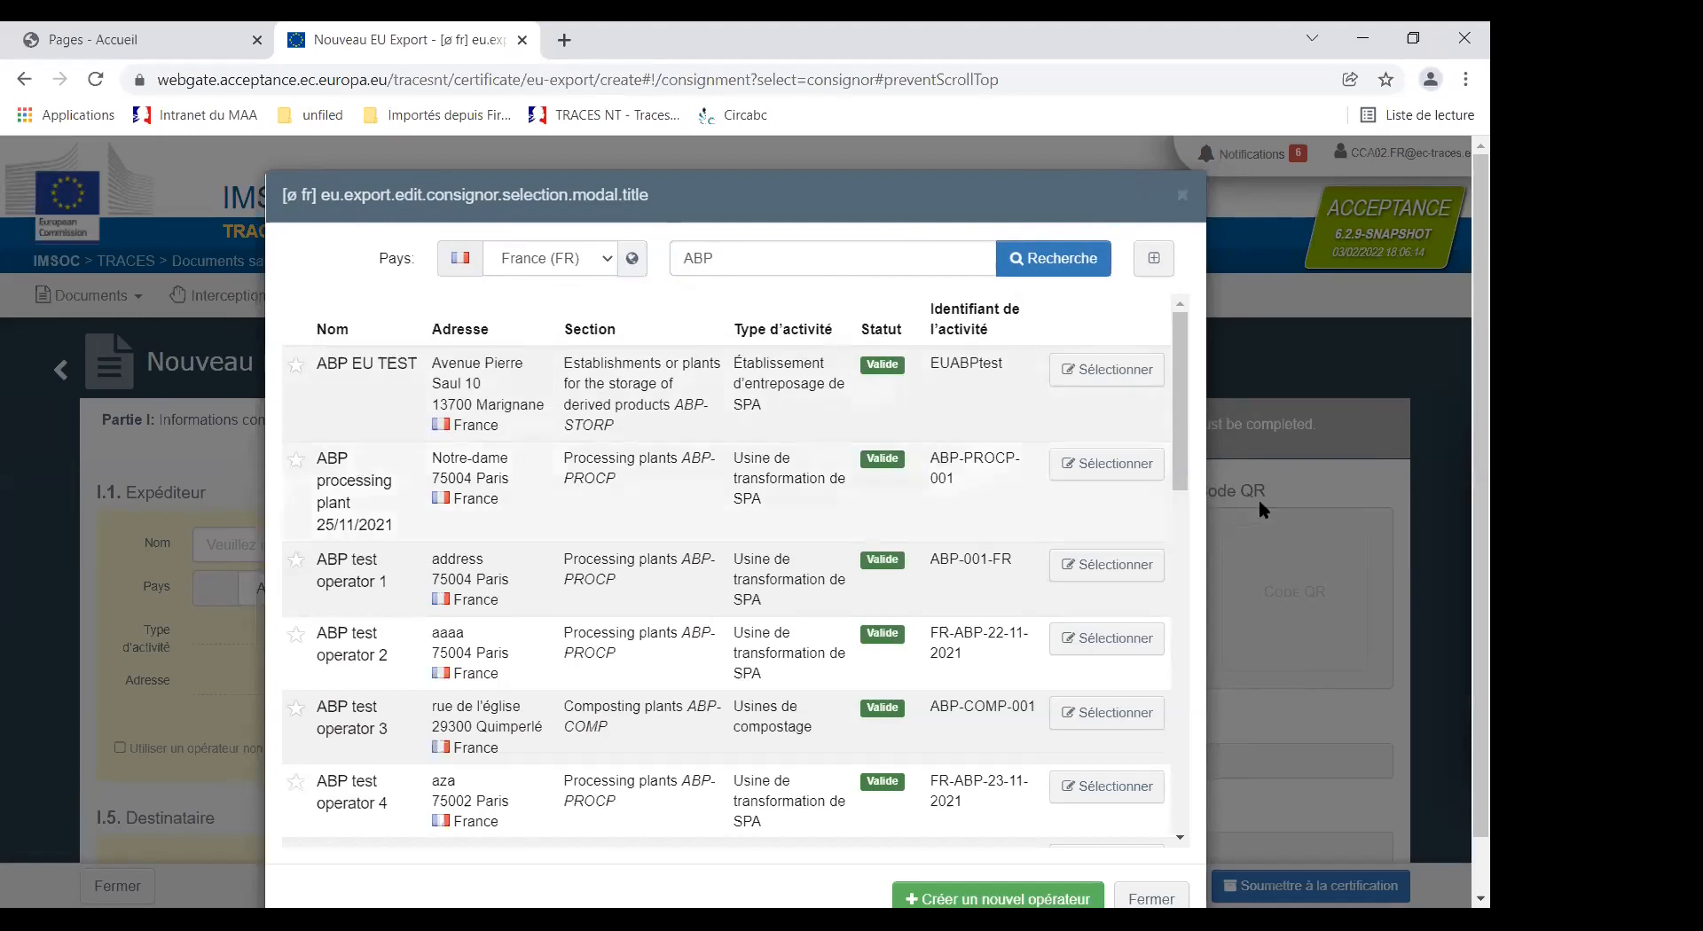
left_click(1101, 468)
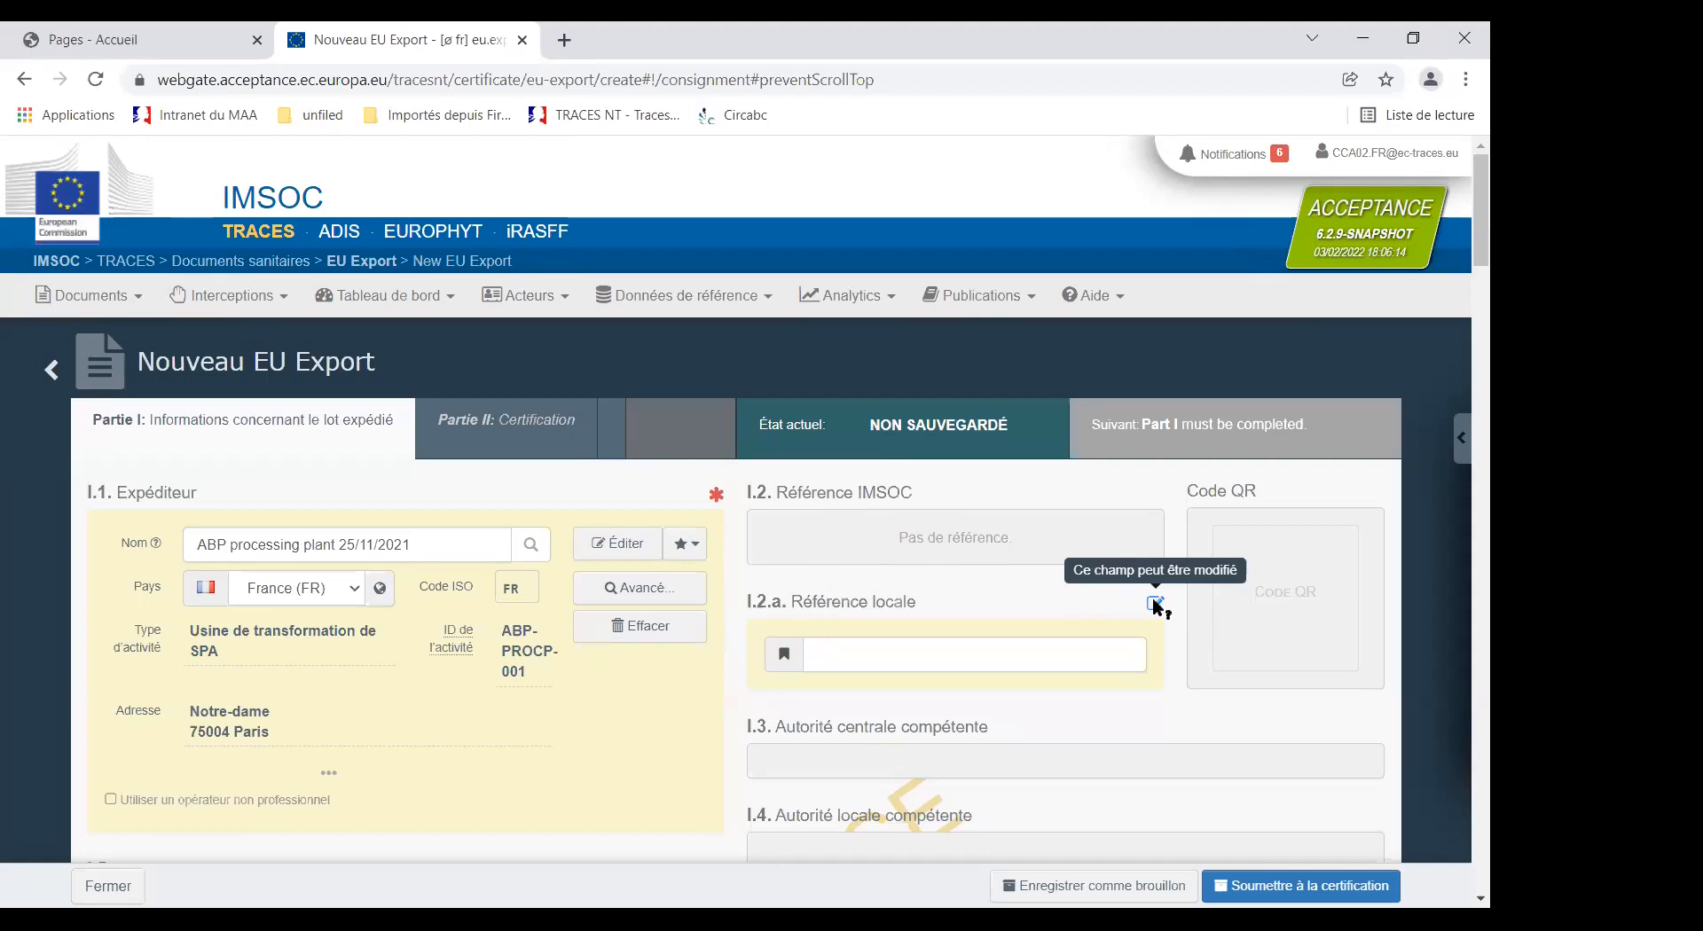
left_click(845, 654)
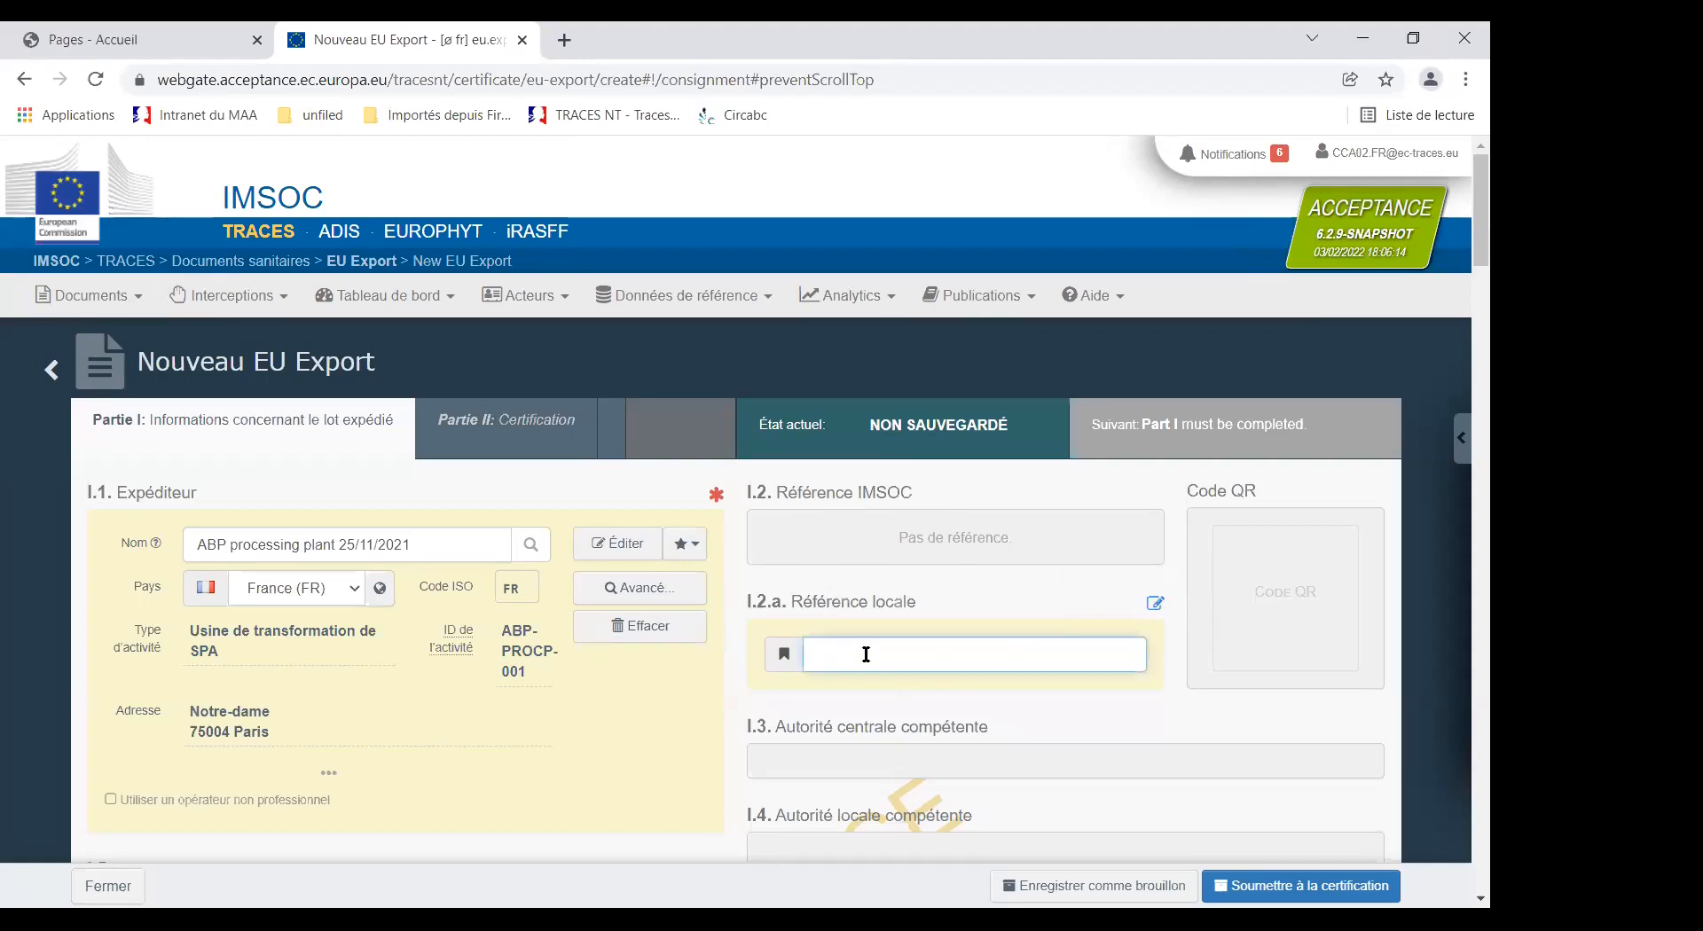
type("PAUL")
key("BackSpace")
key("BackSpace")
left_click(623, 688)
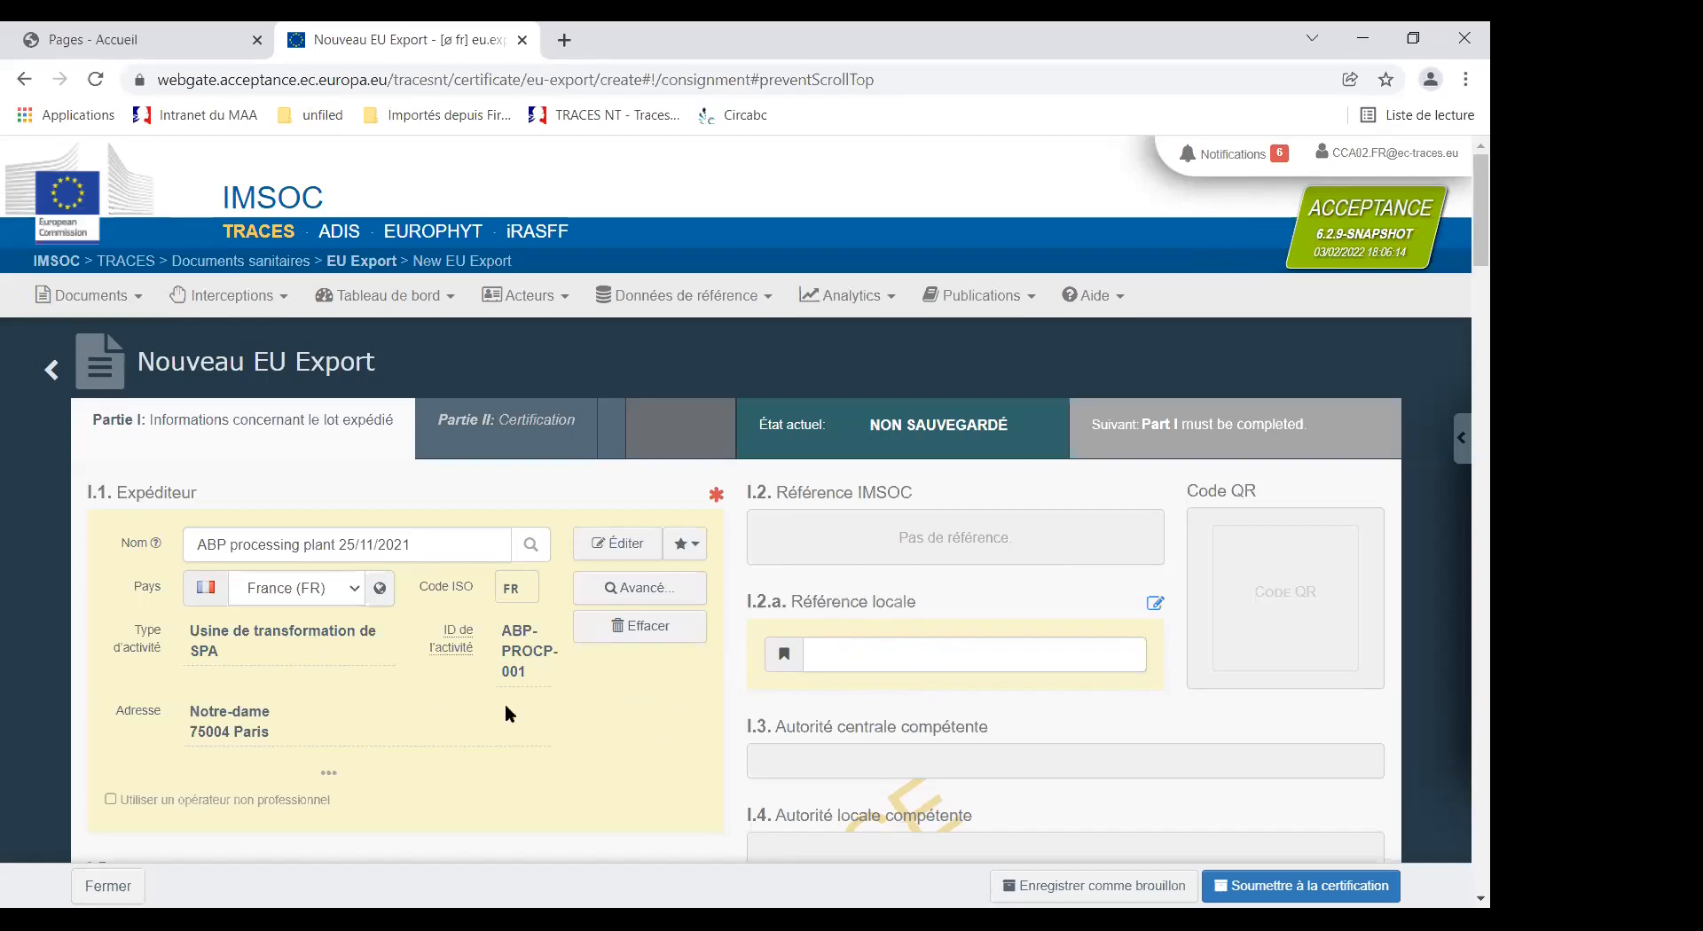
Set the country of the consignee in box I.5 to Canada (CA).
scroll(546, 688, "down", 4)
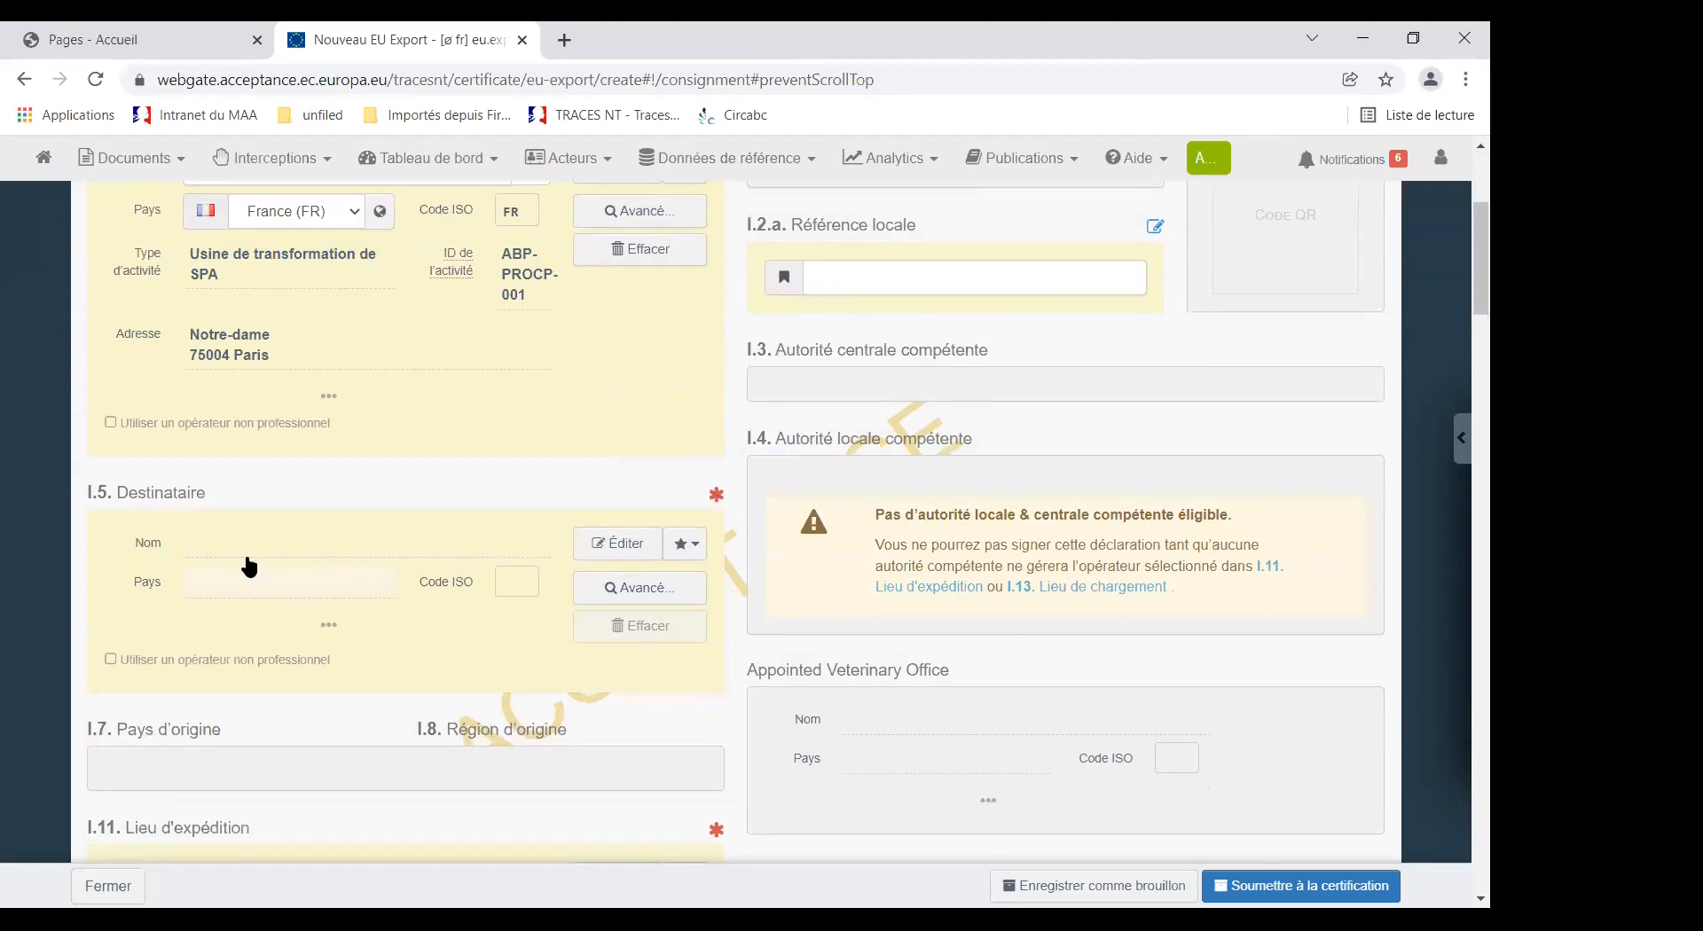
left_click(207, 539)
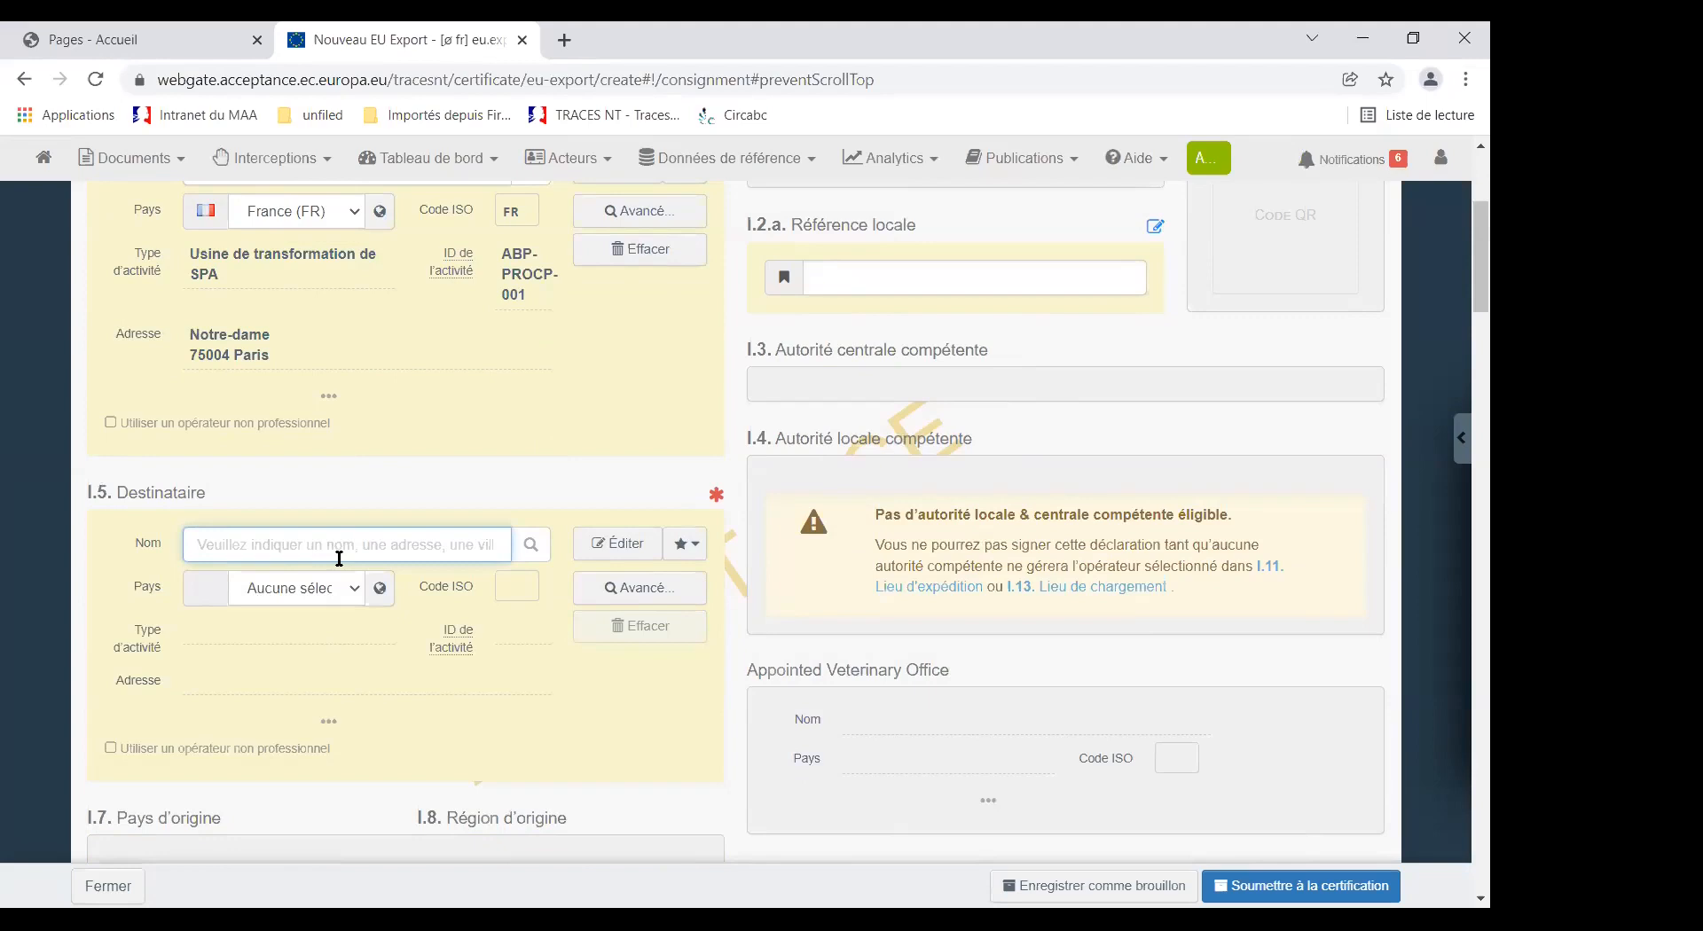
type("LIB")
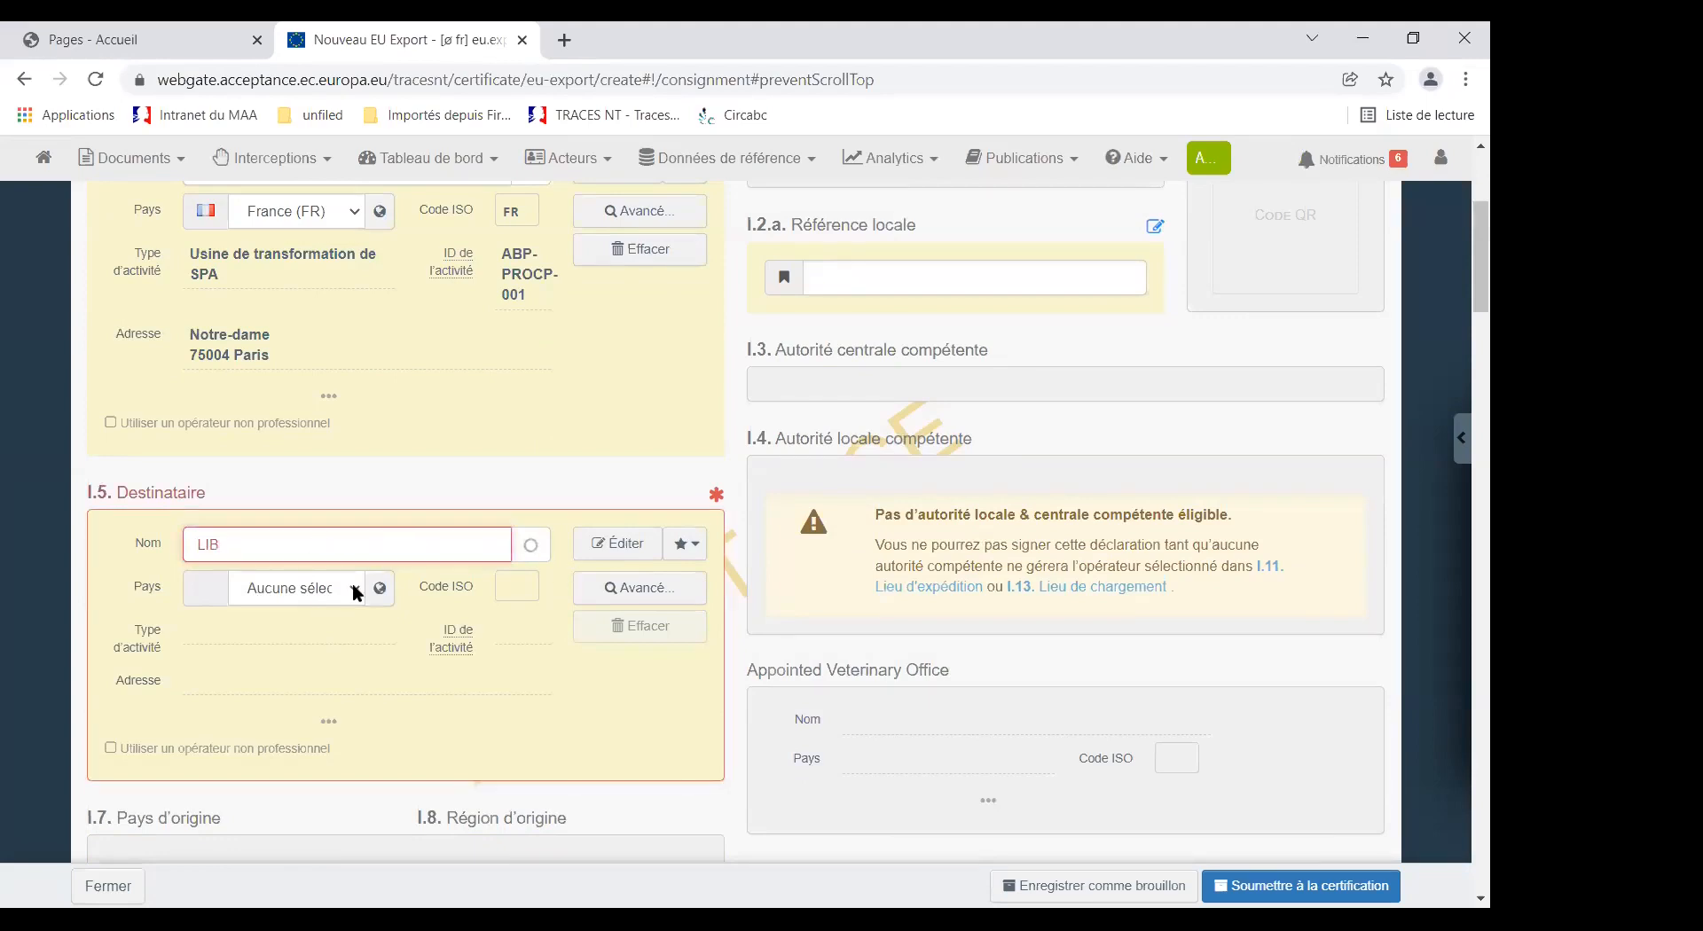
key("f")
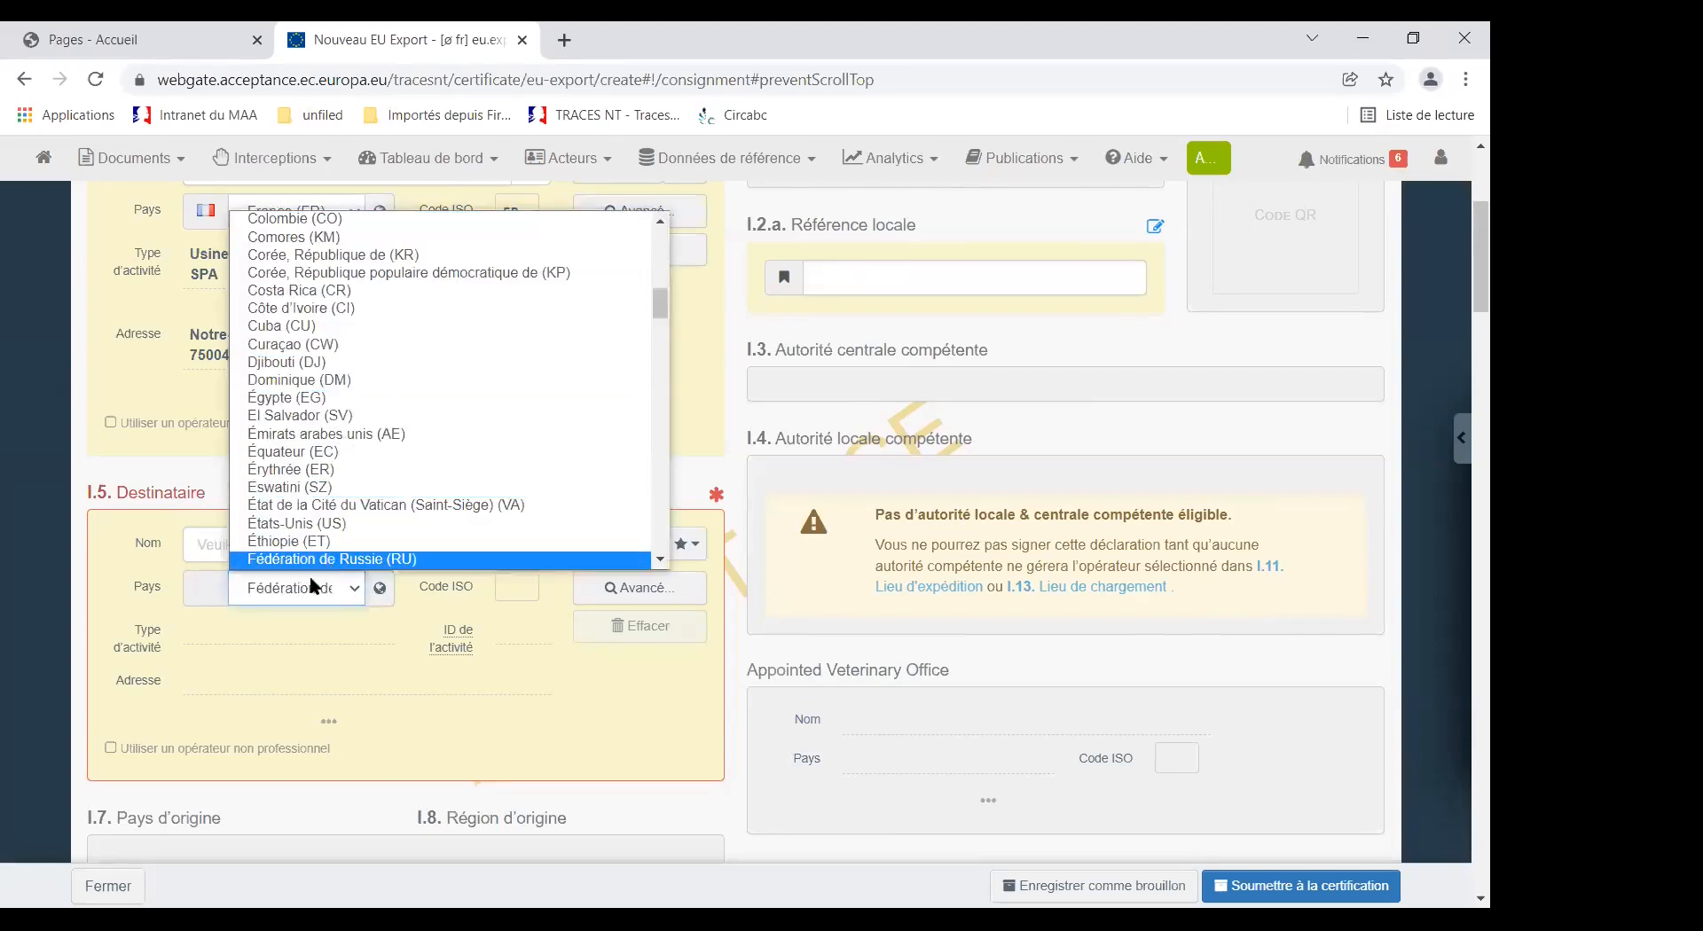
left_click(354, 585)
key("f")
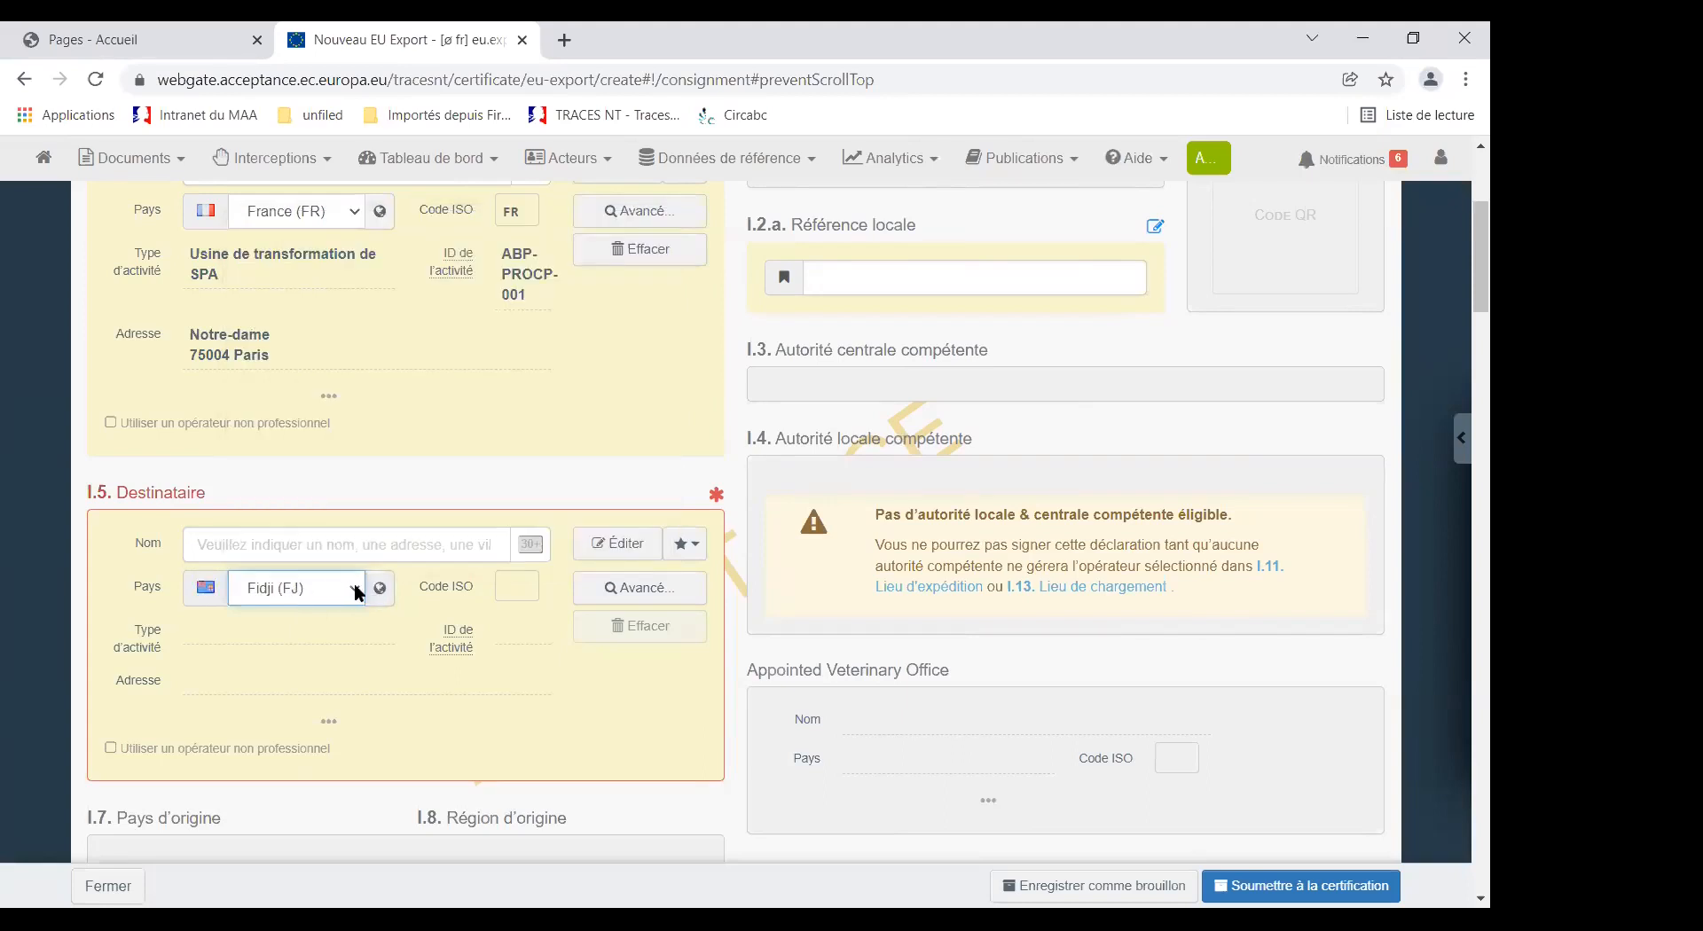
left_click(358, 592)
key("c")
key("a")
key("n")
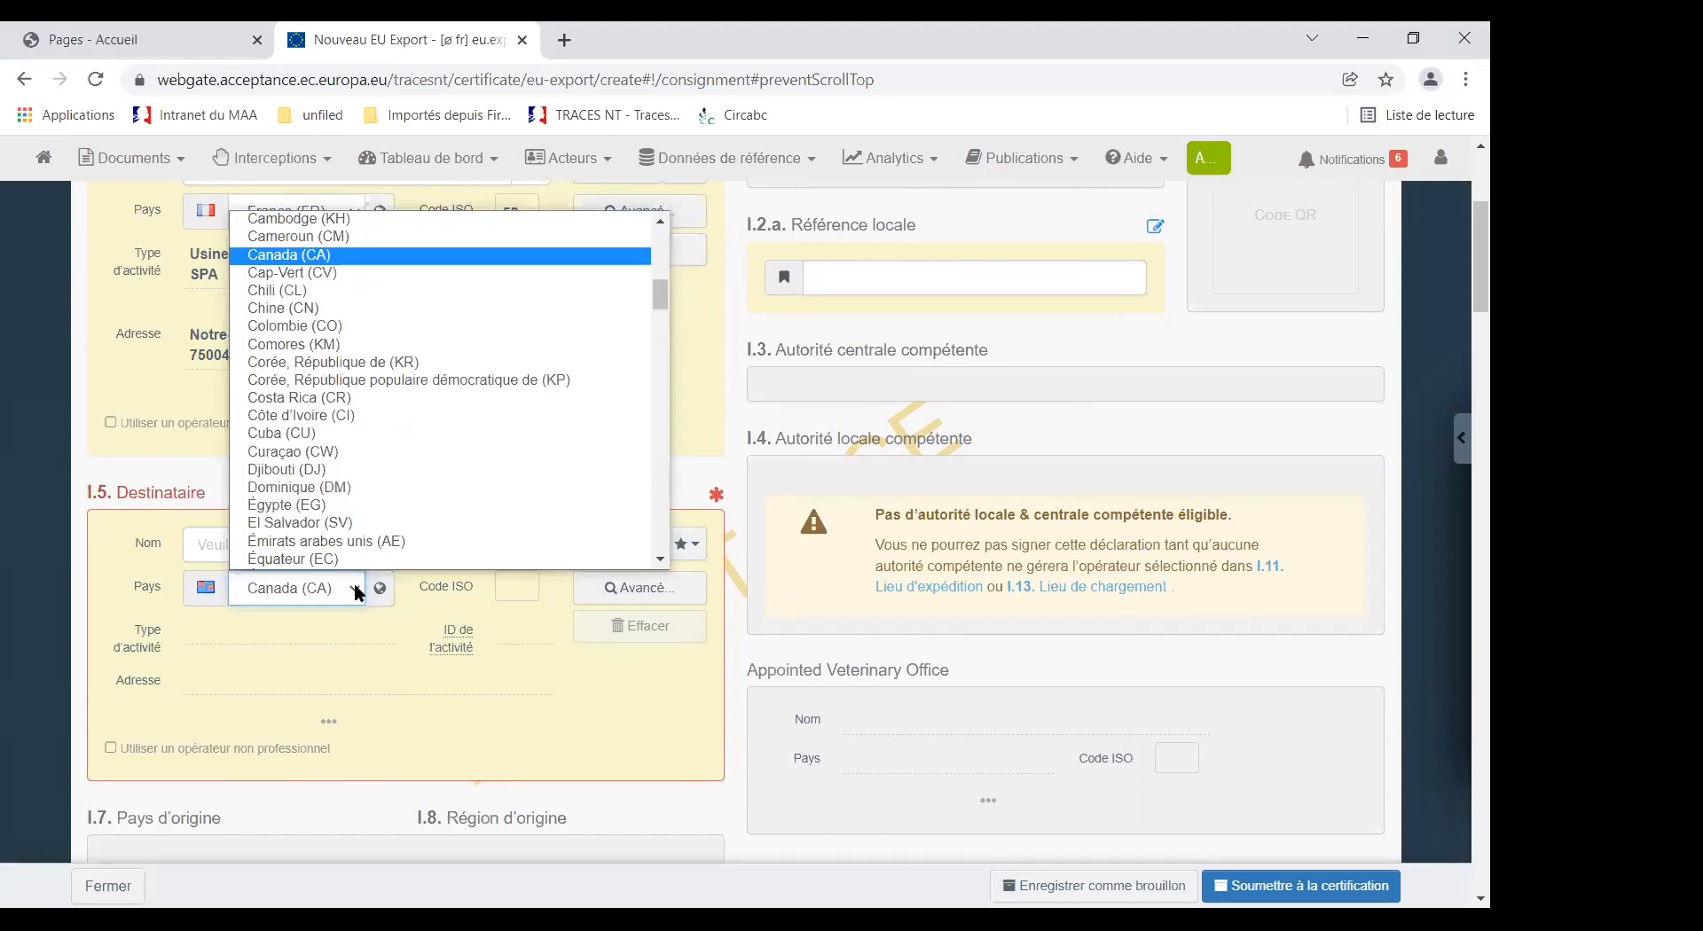
Search the Canadian consignees for "LIBOX" and select the LIBOXI36 WW cold store (Entrepôts frigorifiques) for meat products in box I.5.
left_click(257, 545)
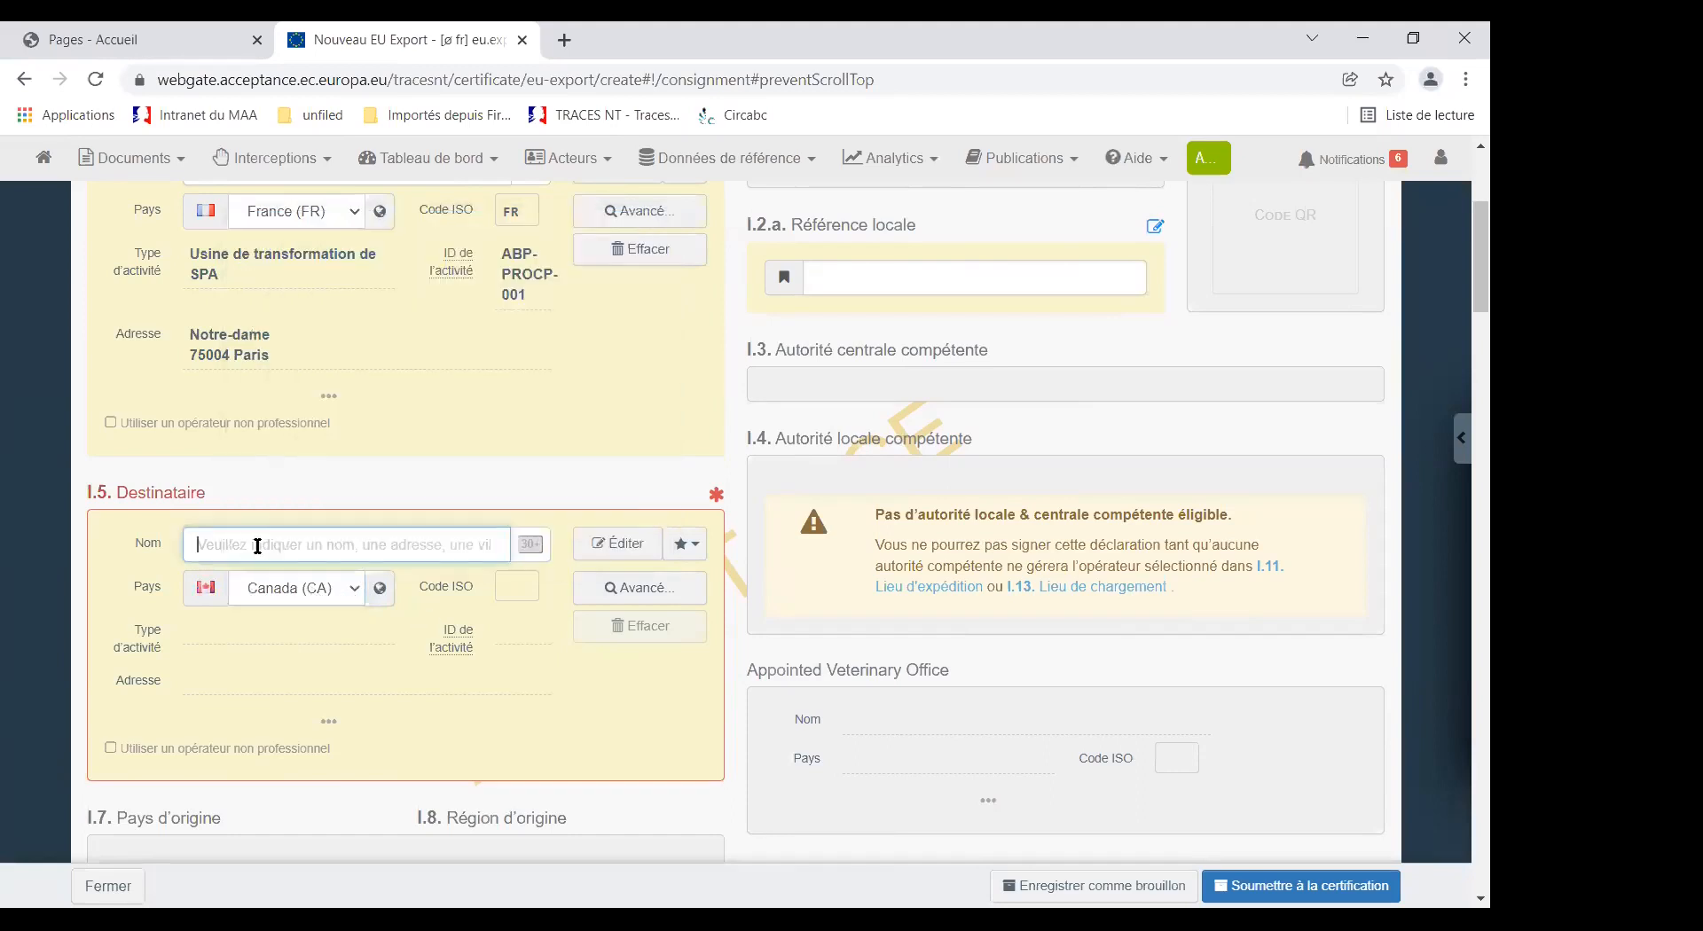
type("LIB")
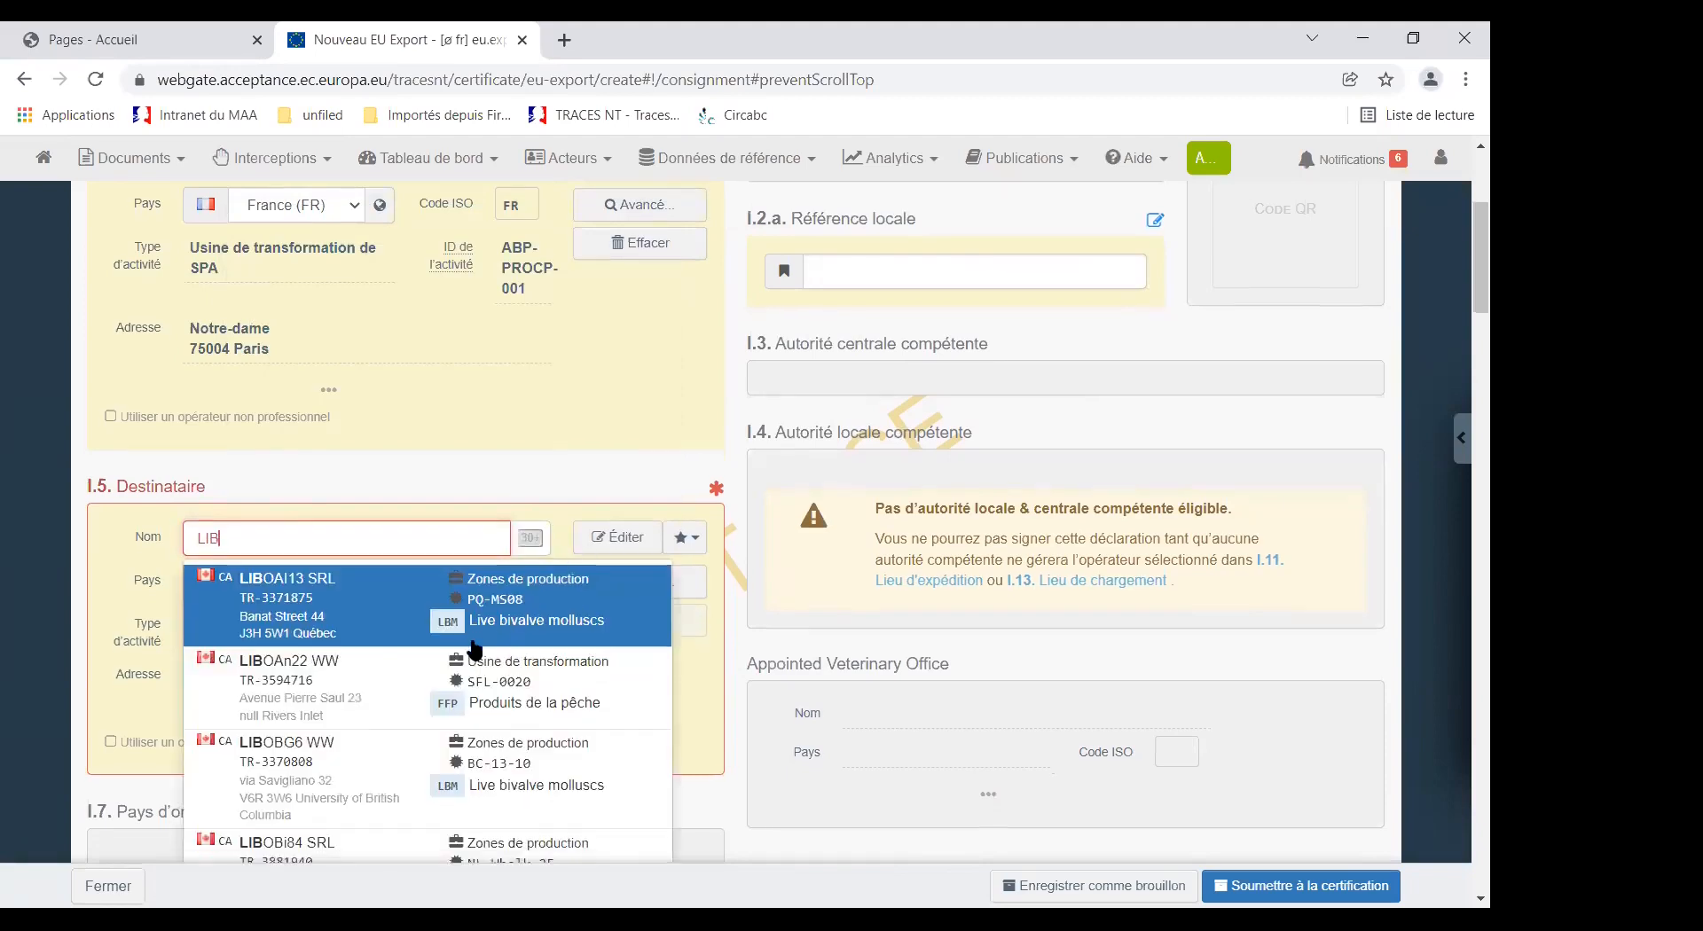
scroll(477, 650, "down", 3)
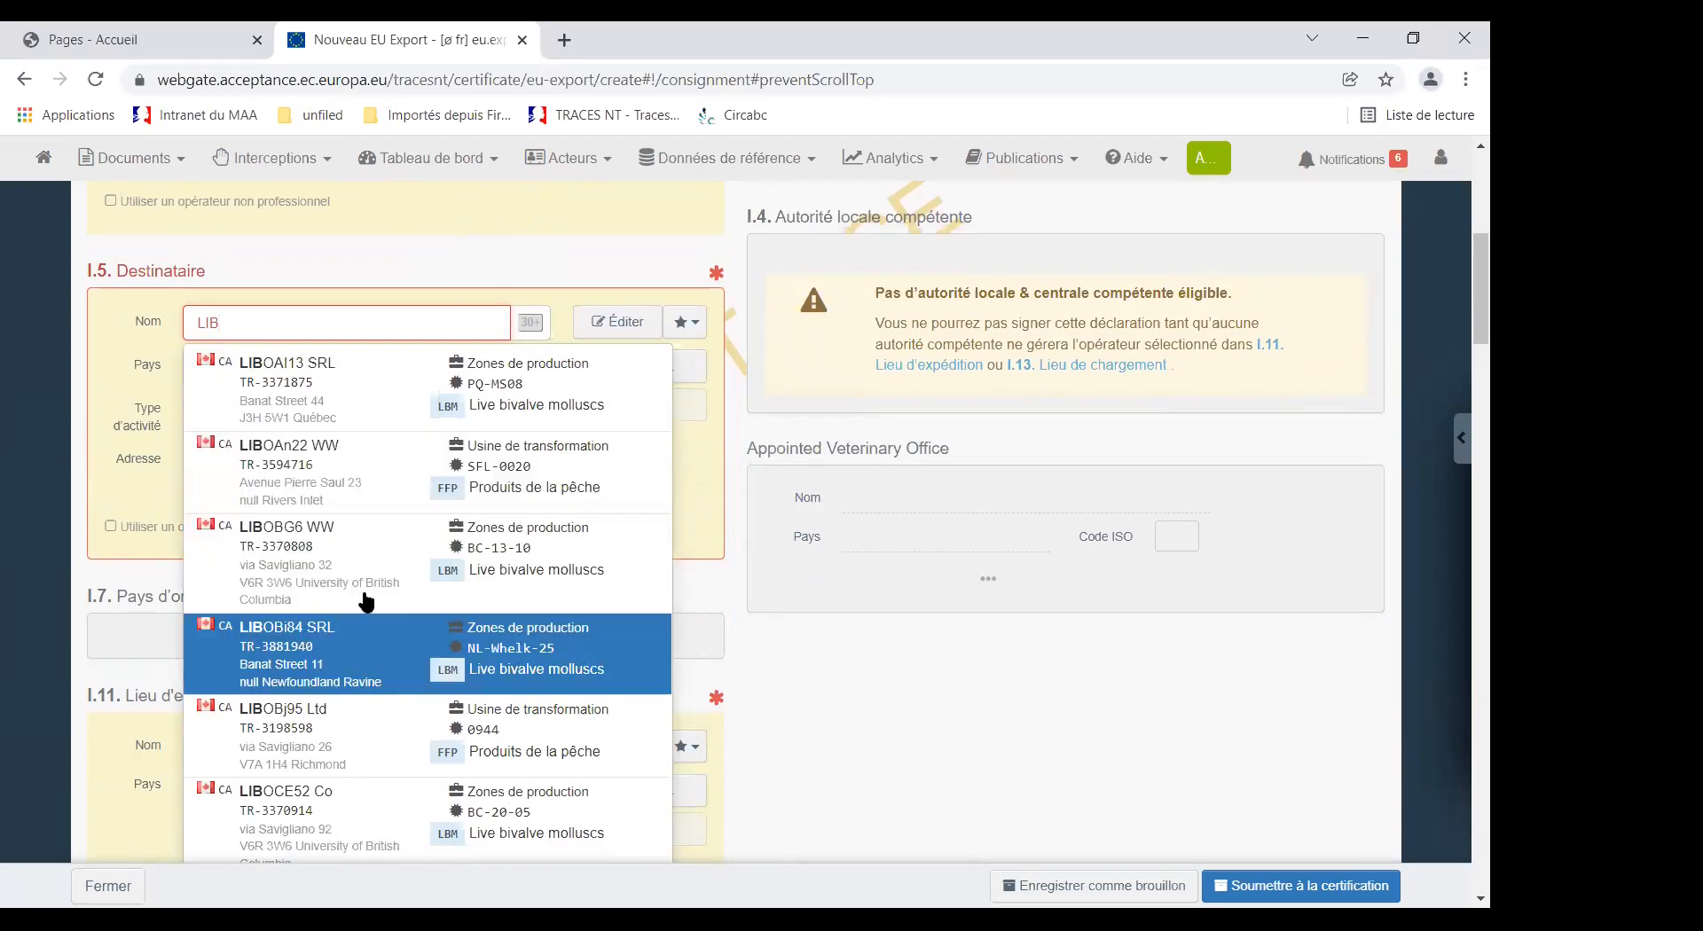
scroll(364, 617, "down", 3)
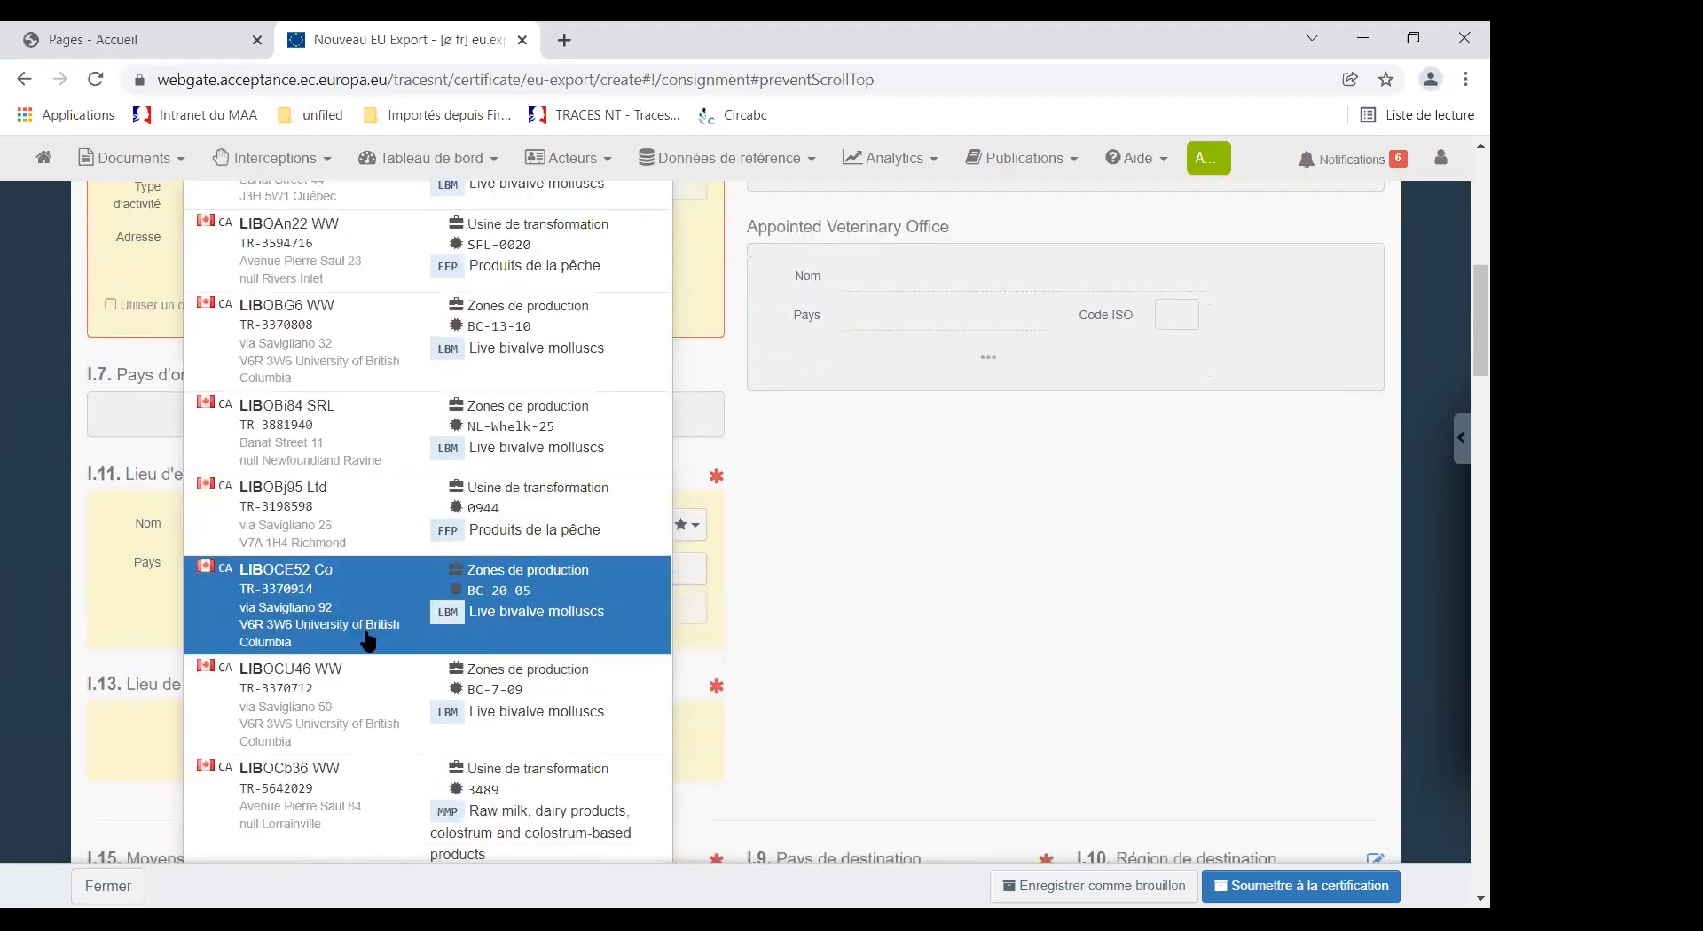
scroll(368, 640, "down", 6)
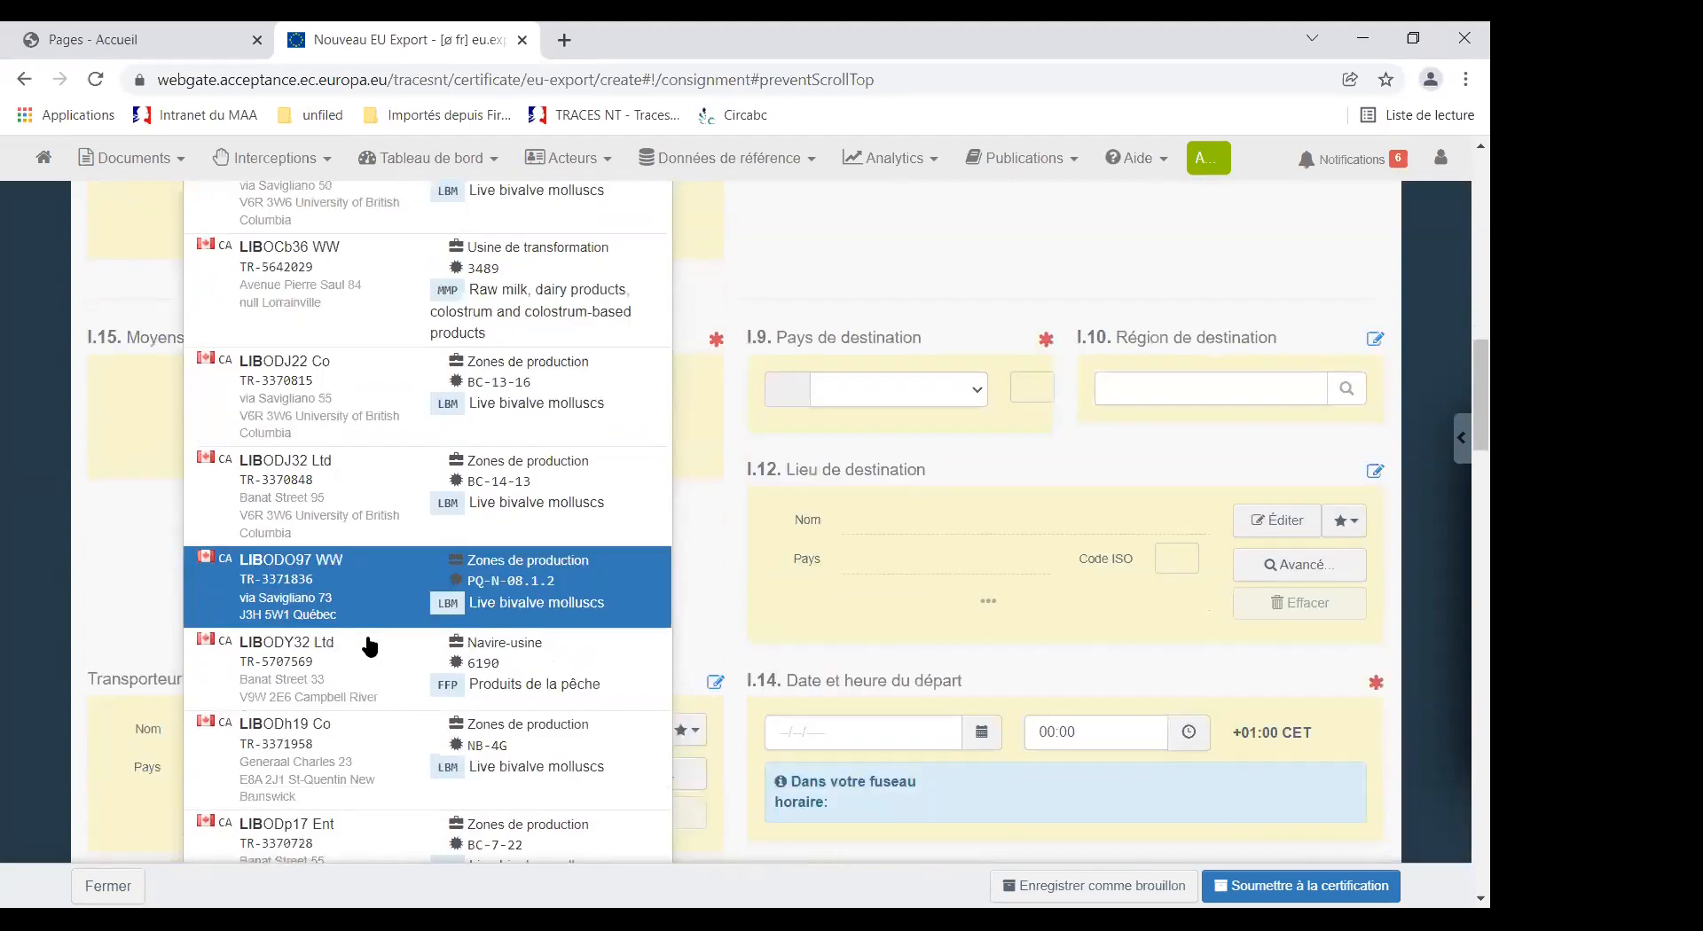
scroll(371, 647, "down", 5)
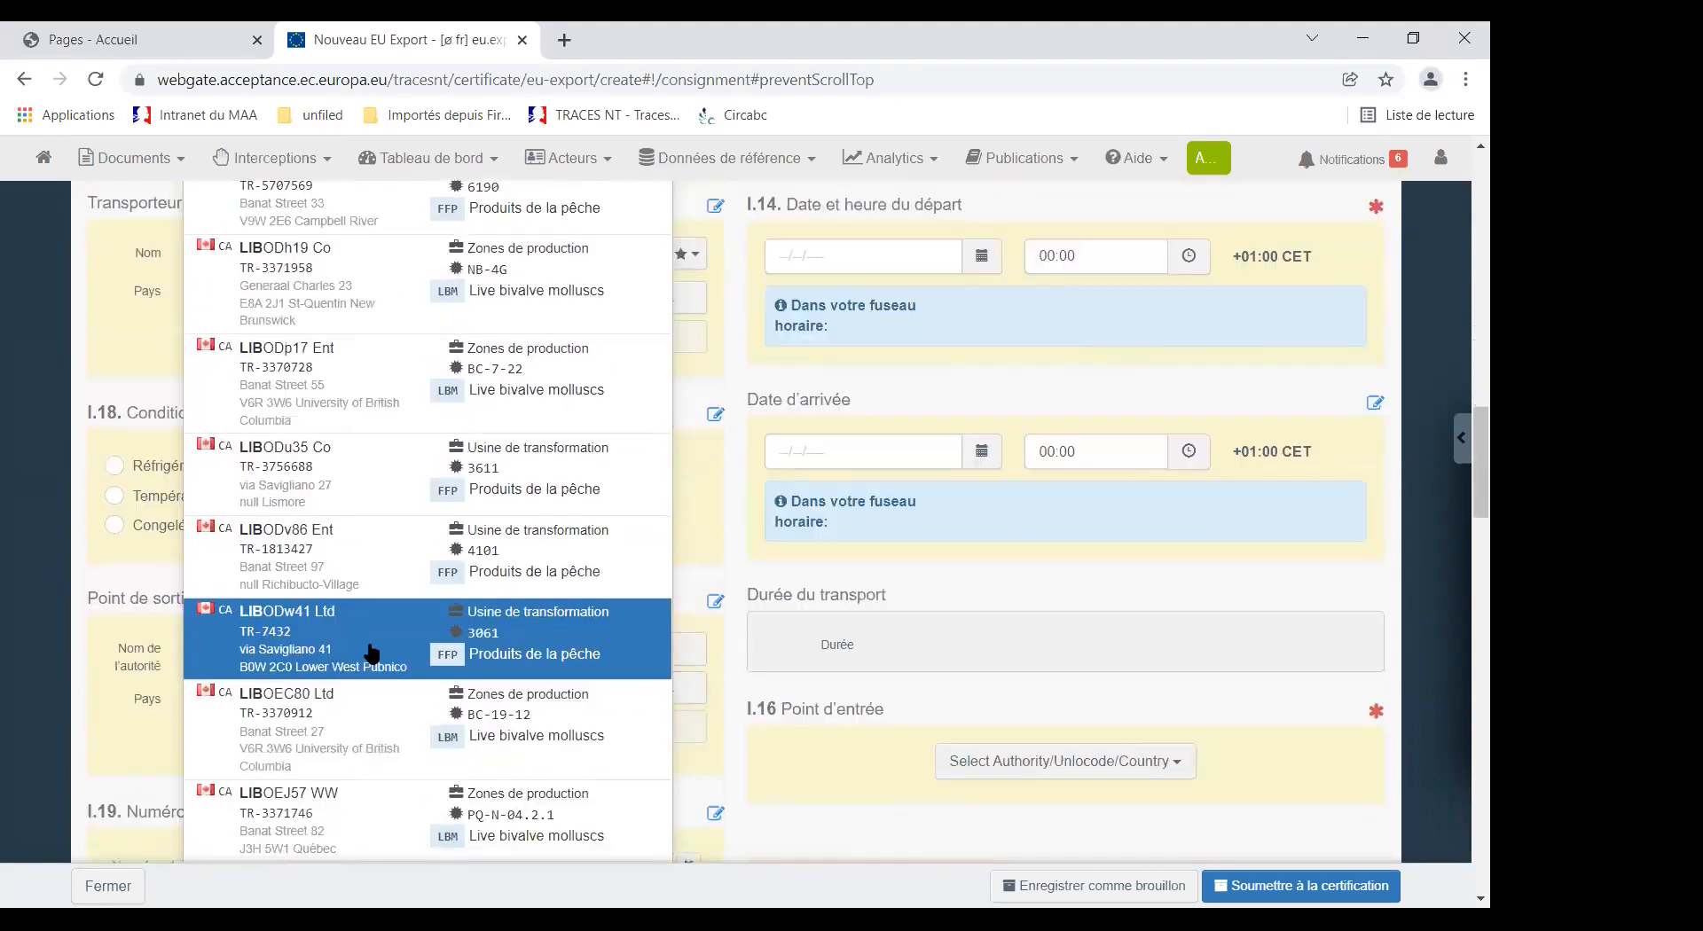
scroll(371, 654, "down", 5)
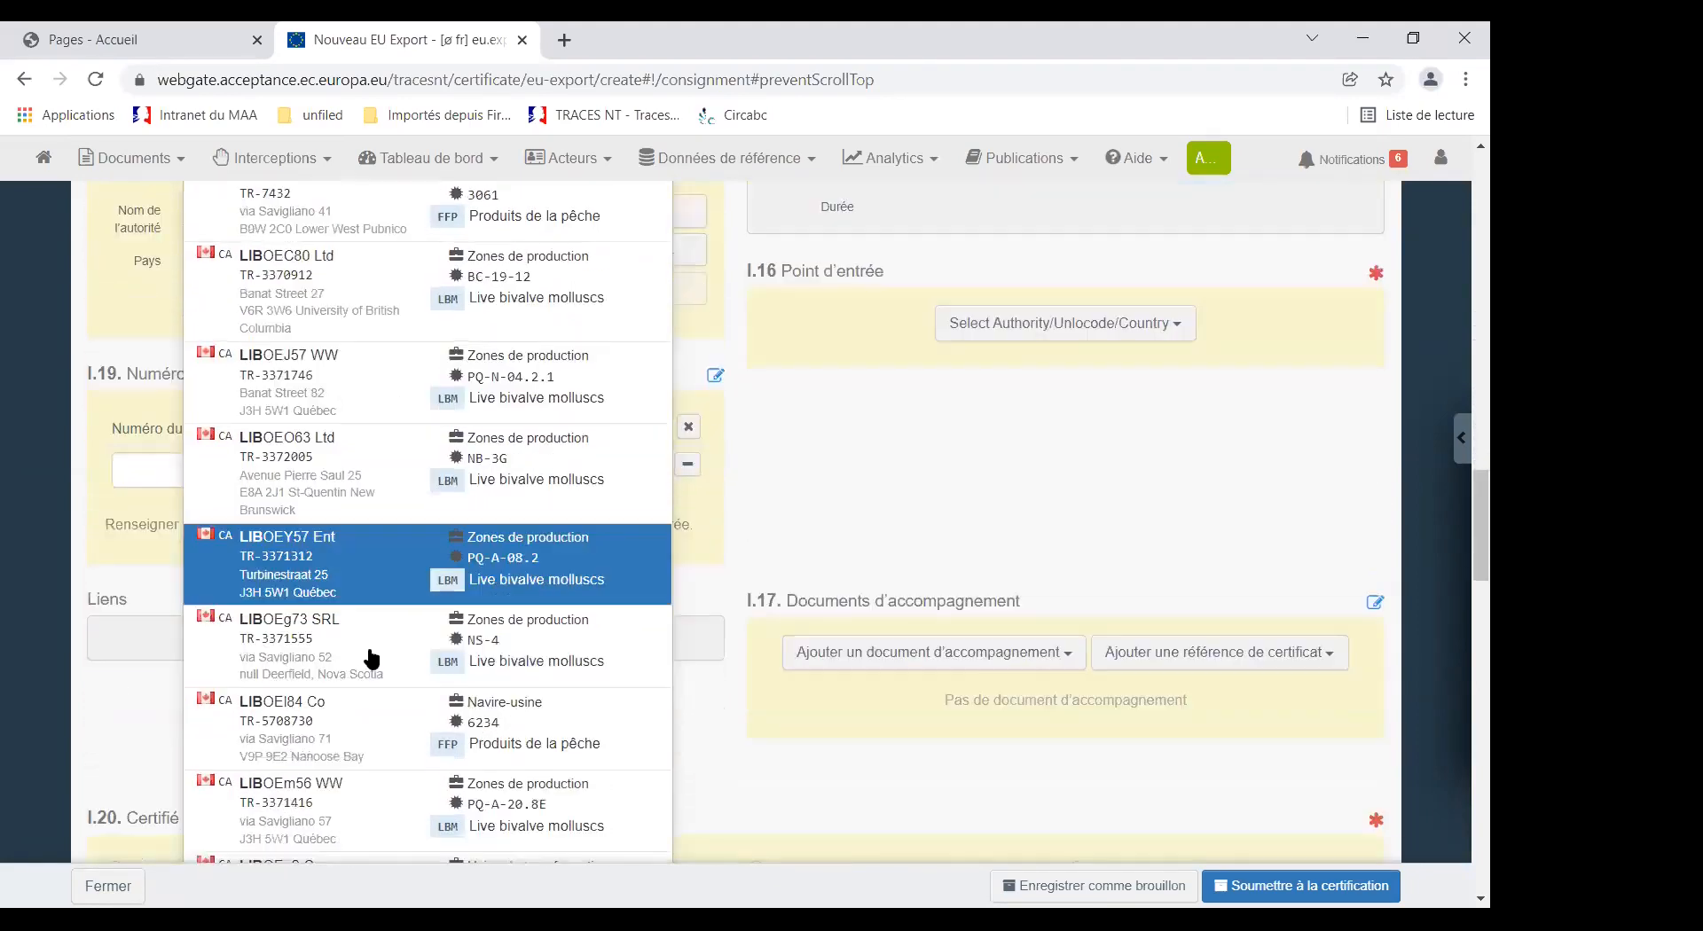
scroll(371, 658, "down", 1)
scroll(373, 656, "down", 1)
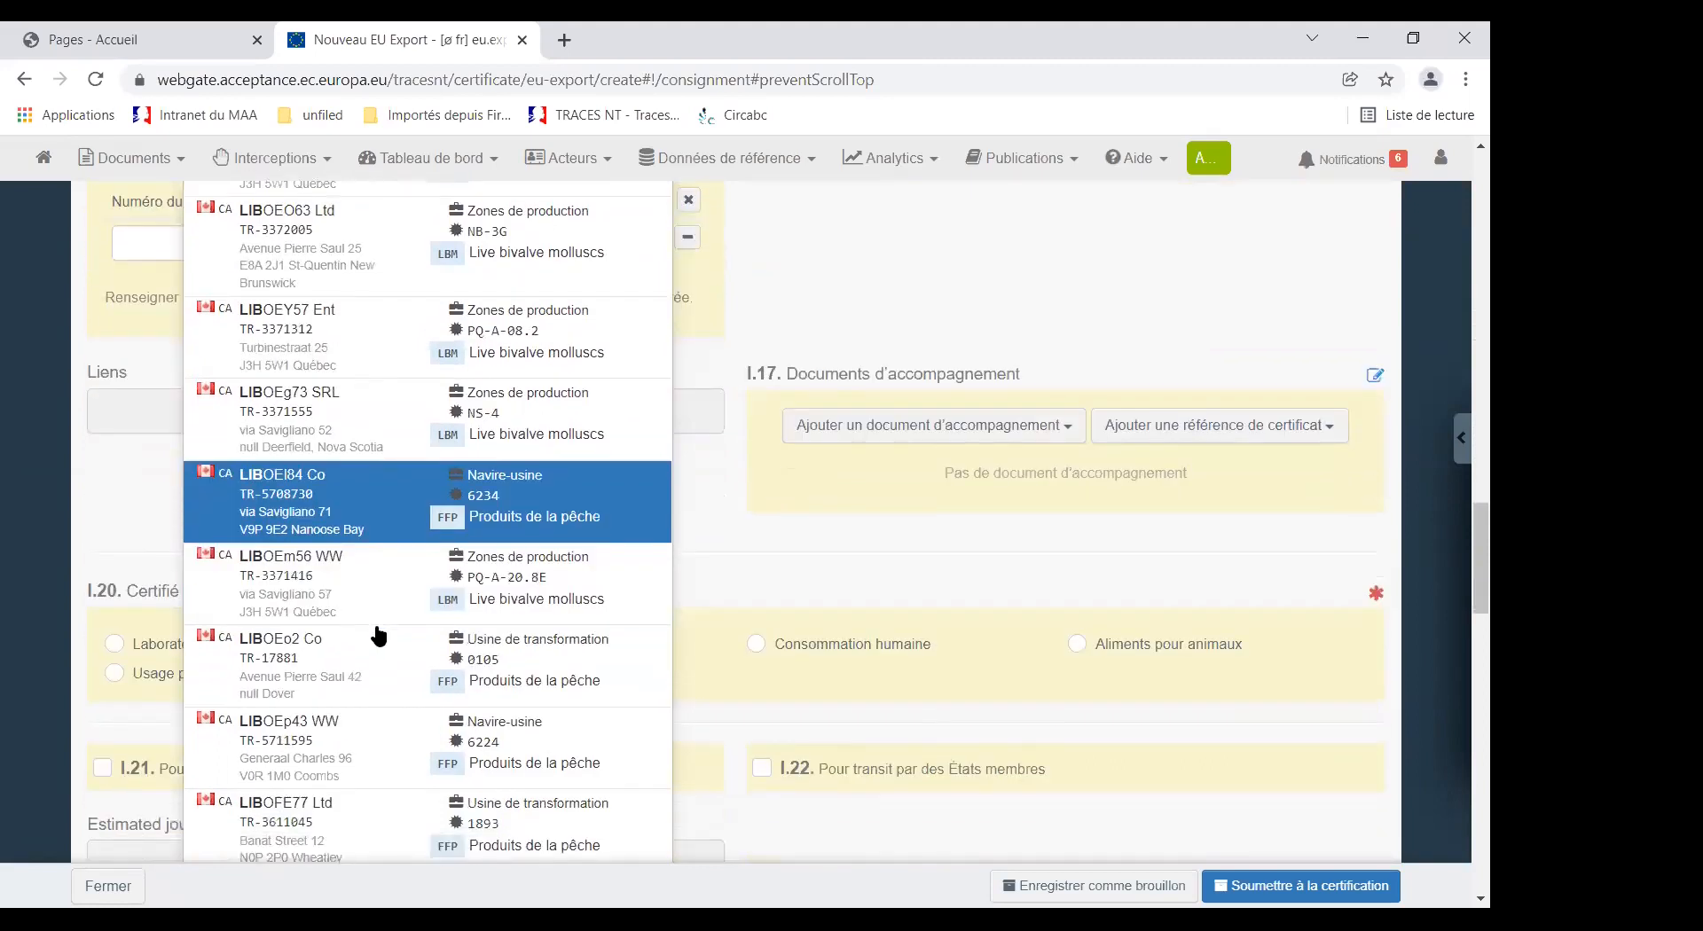
scroll(377, 638, "up", 15)
scroll(376, 621, "down", 5)
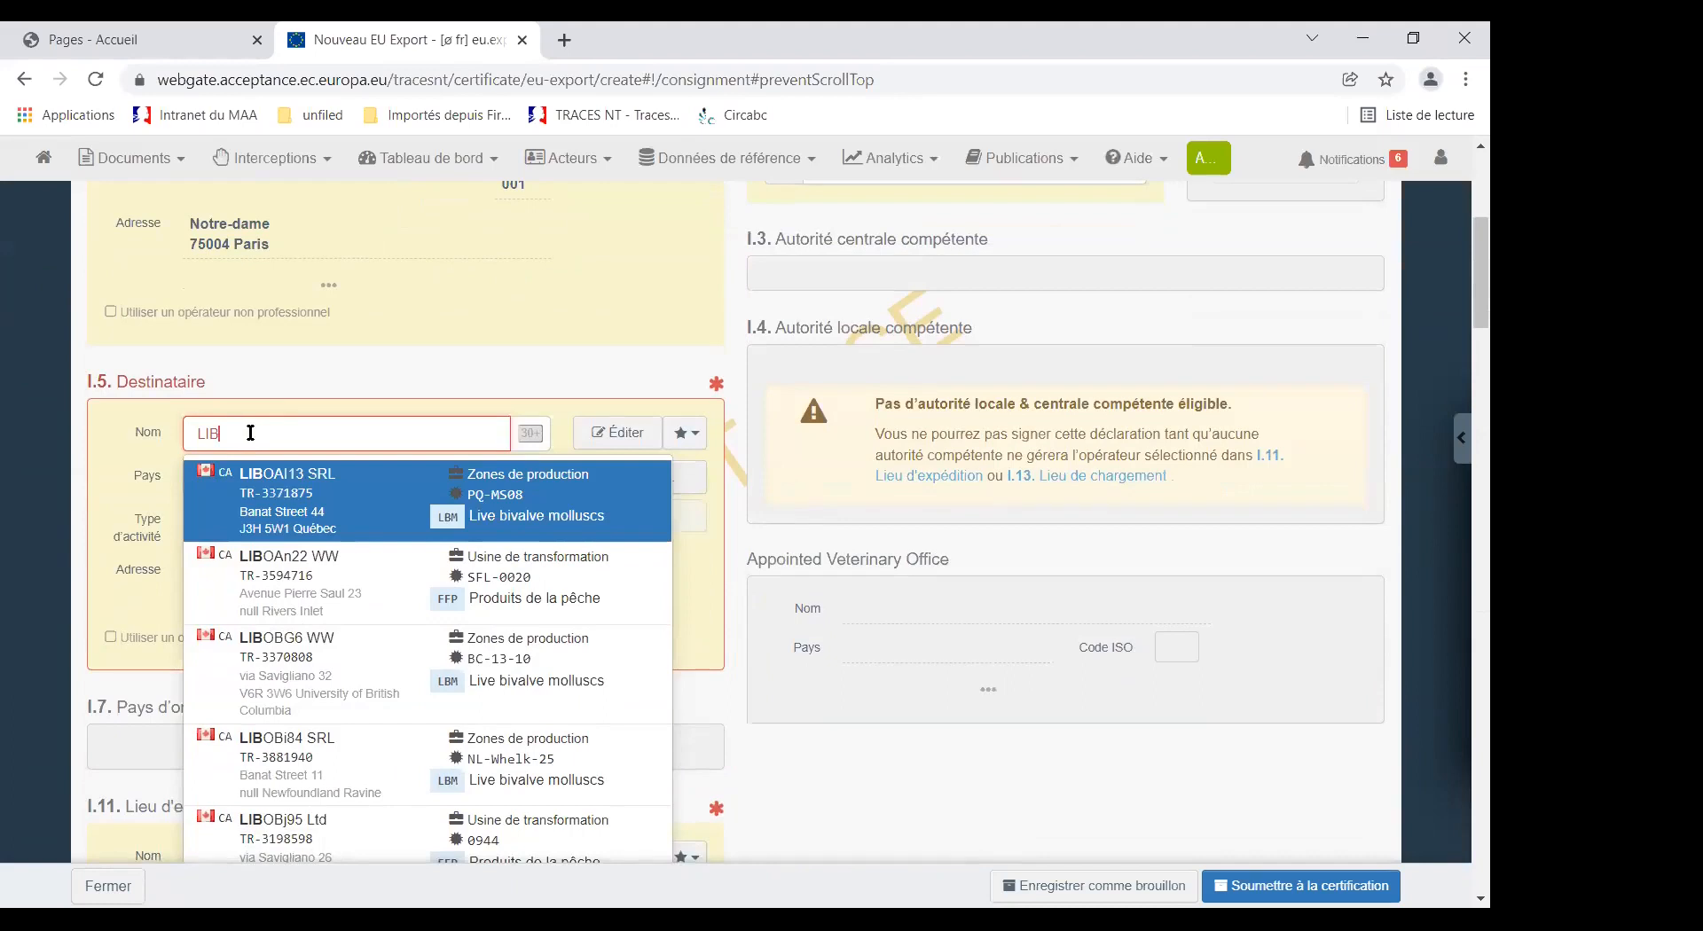
type("OX")
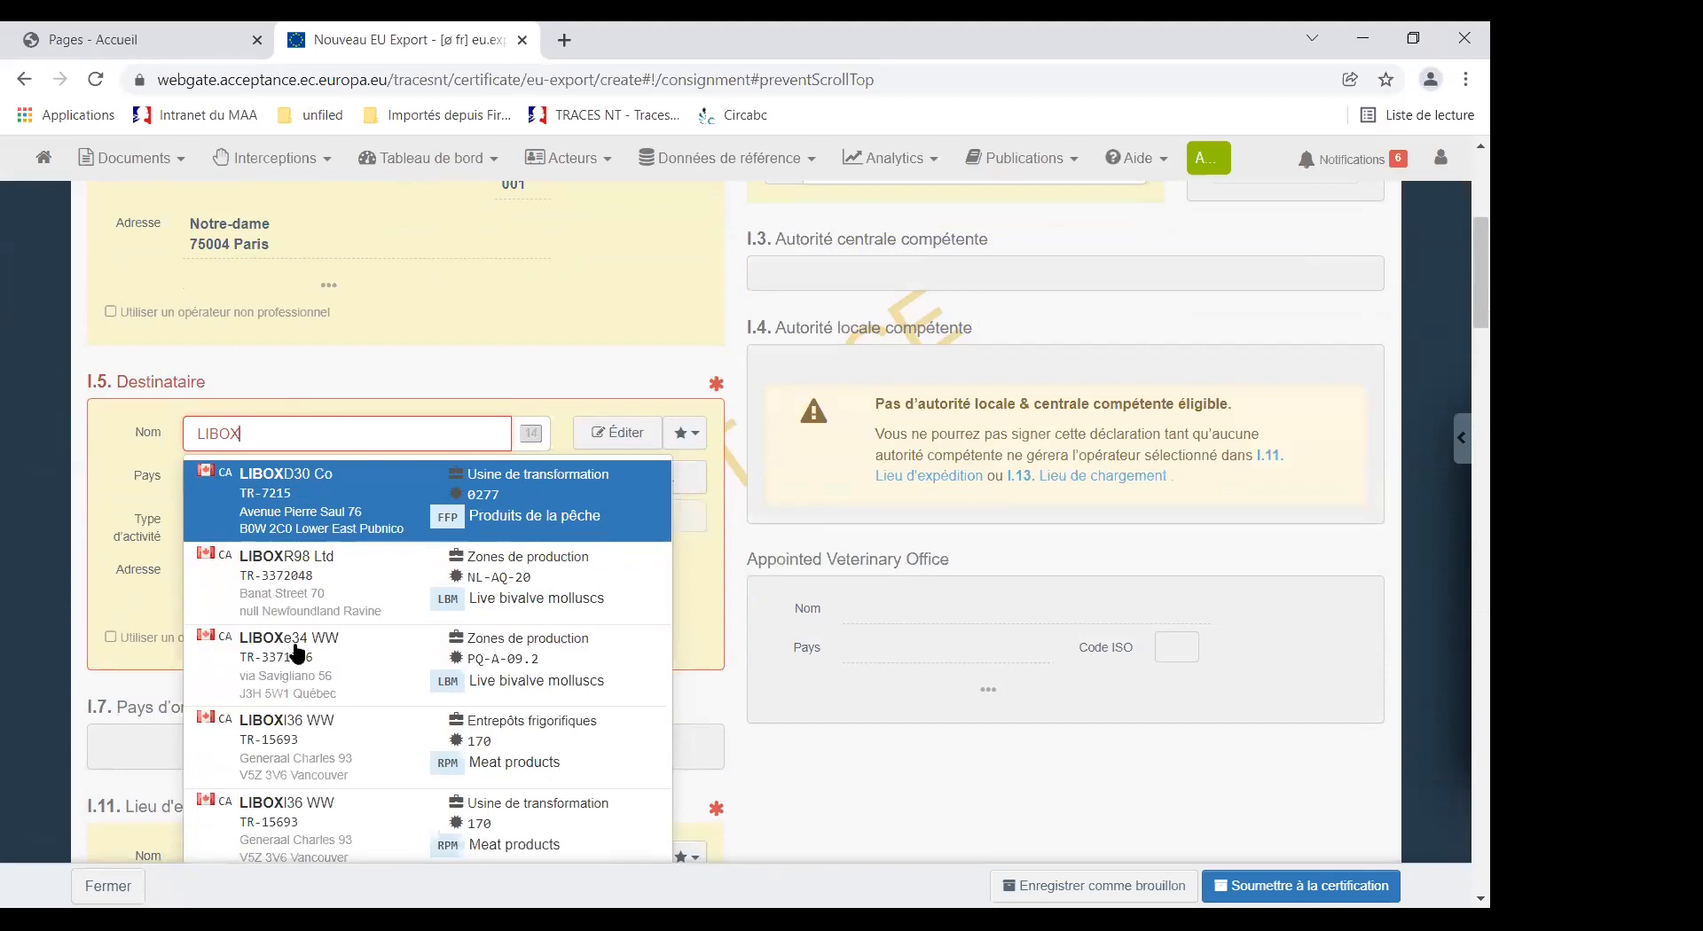
left_click(277, 736)
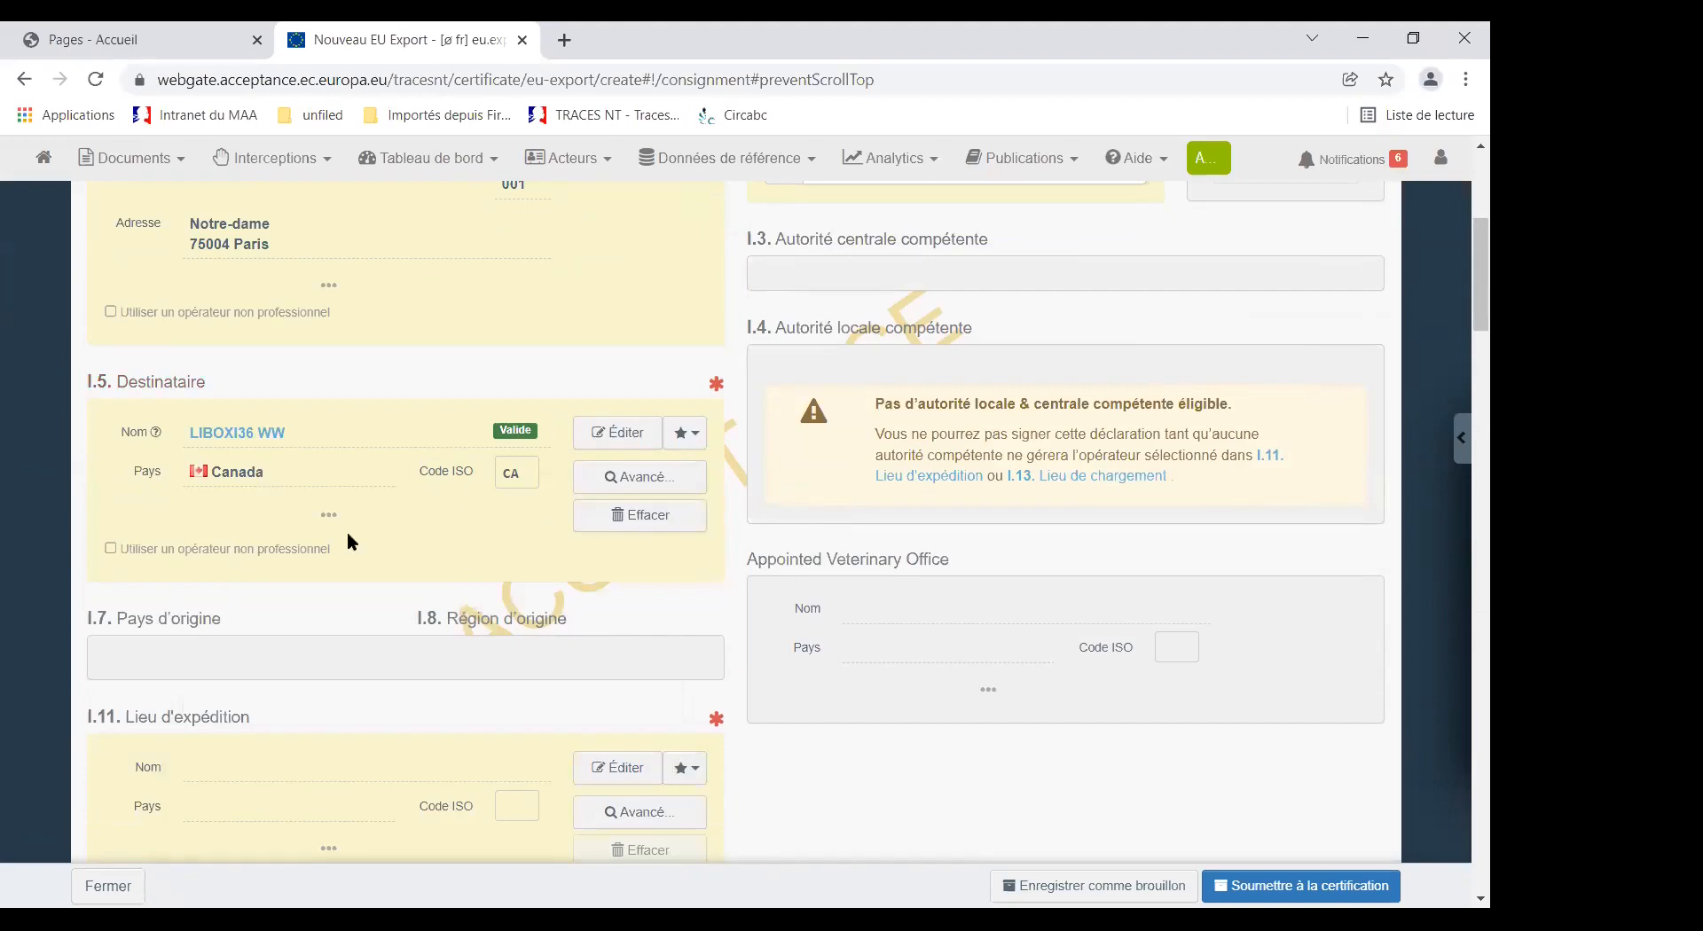
Run an advanced consignee search for Canada in the section Meat of domestic ungulates (RM), then close it without selecting an operator.
left_click(638, 479)
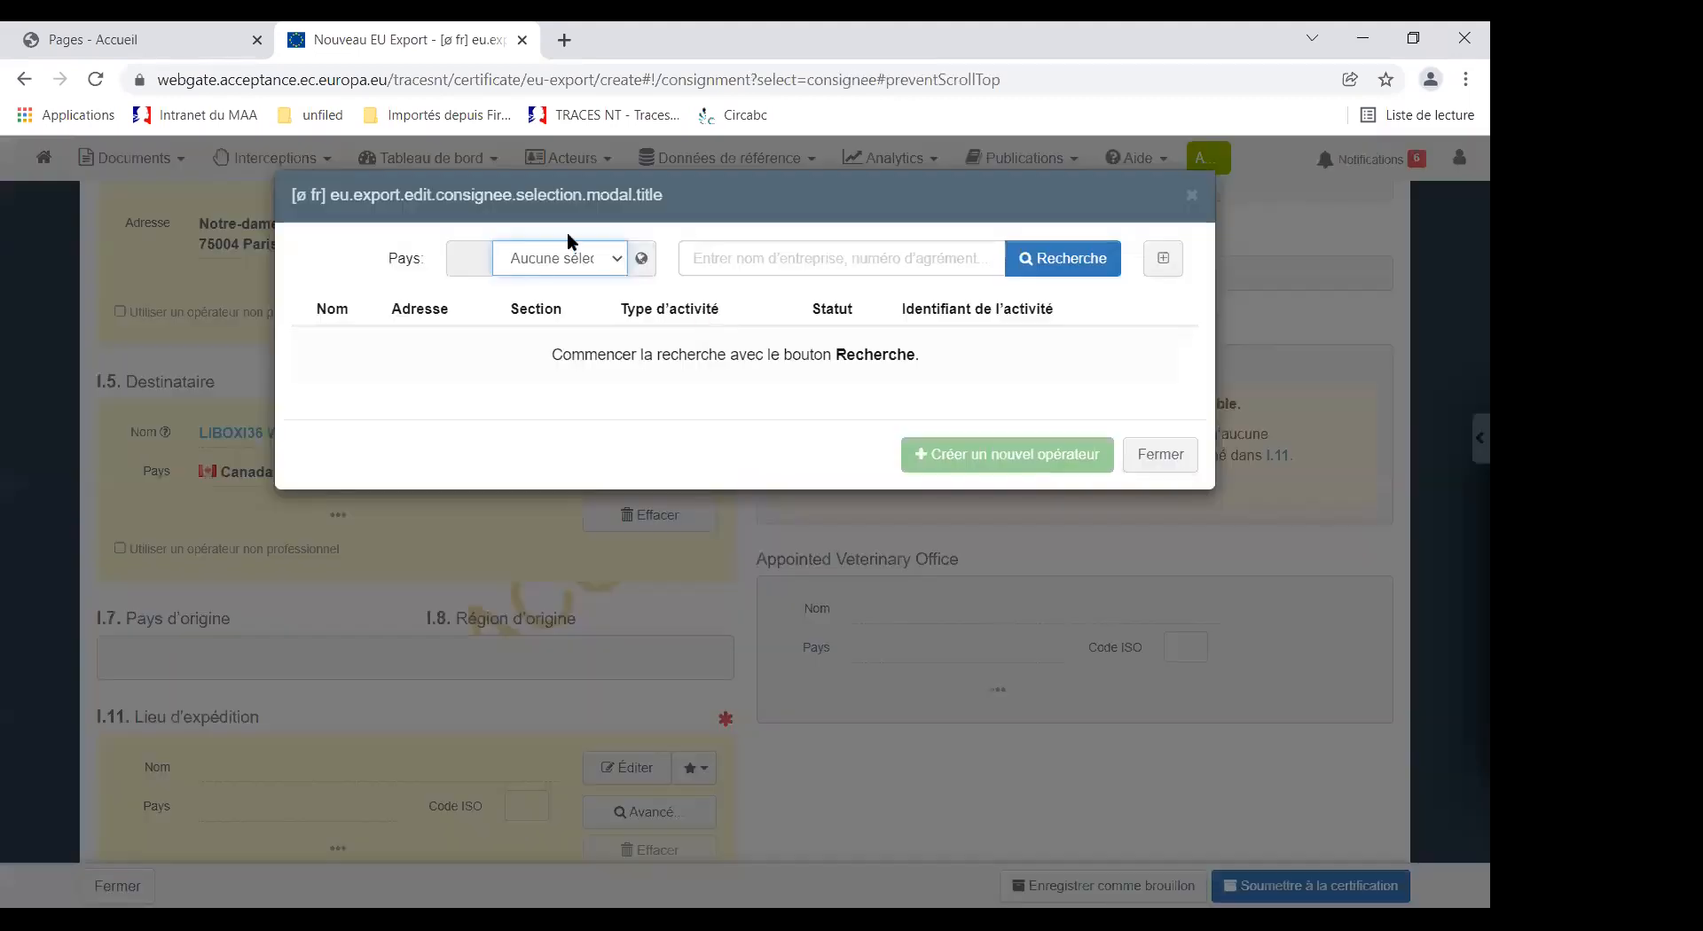
left_click(621, 263)
type("can")
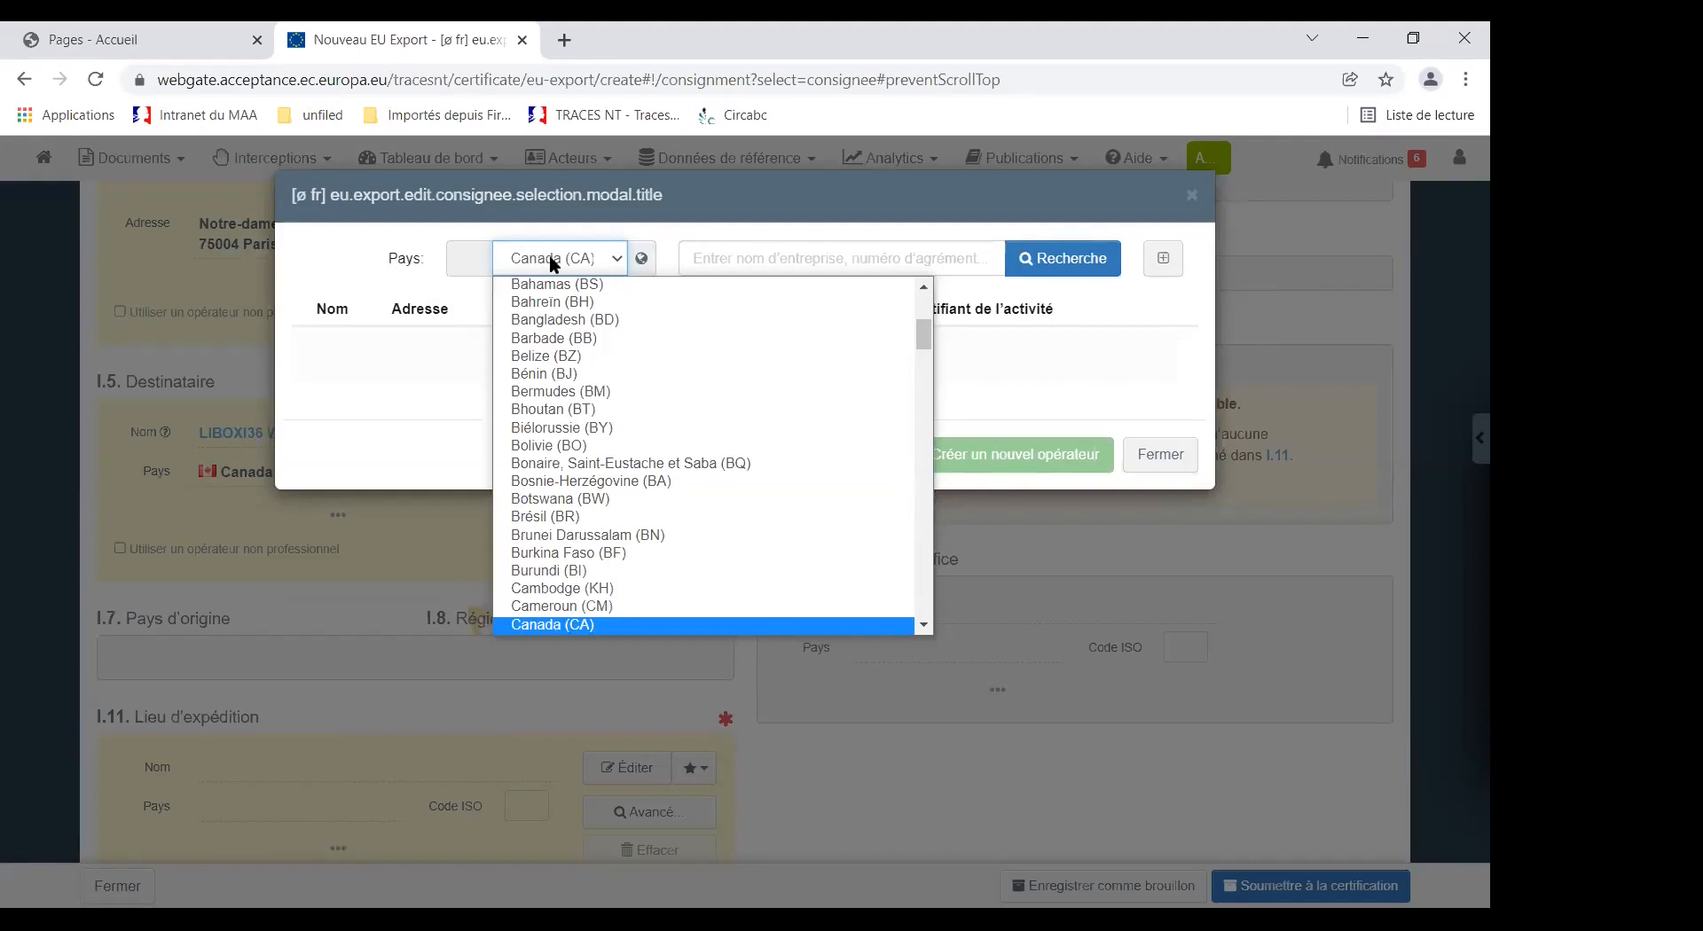
left_click(1063, 258)
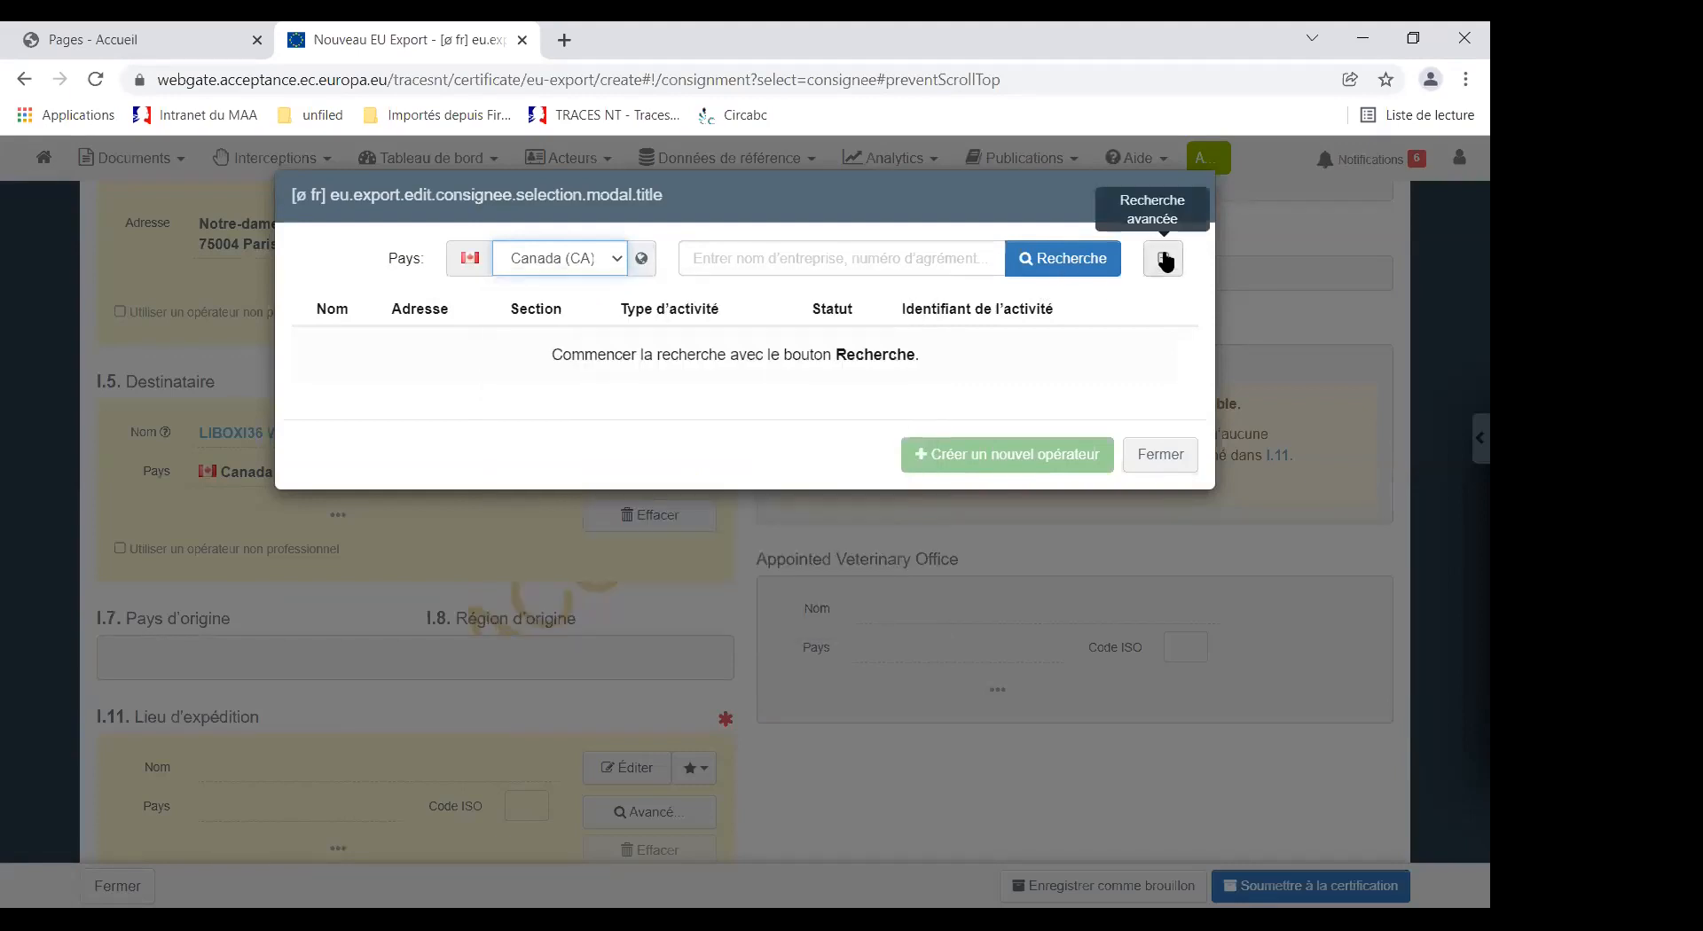
left_click(1164, 259)
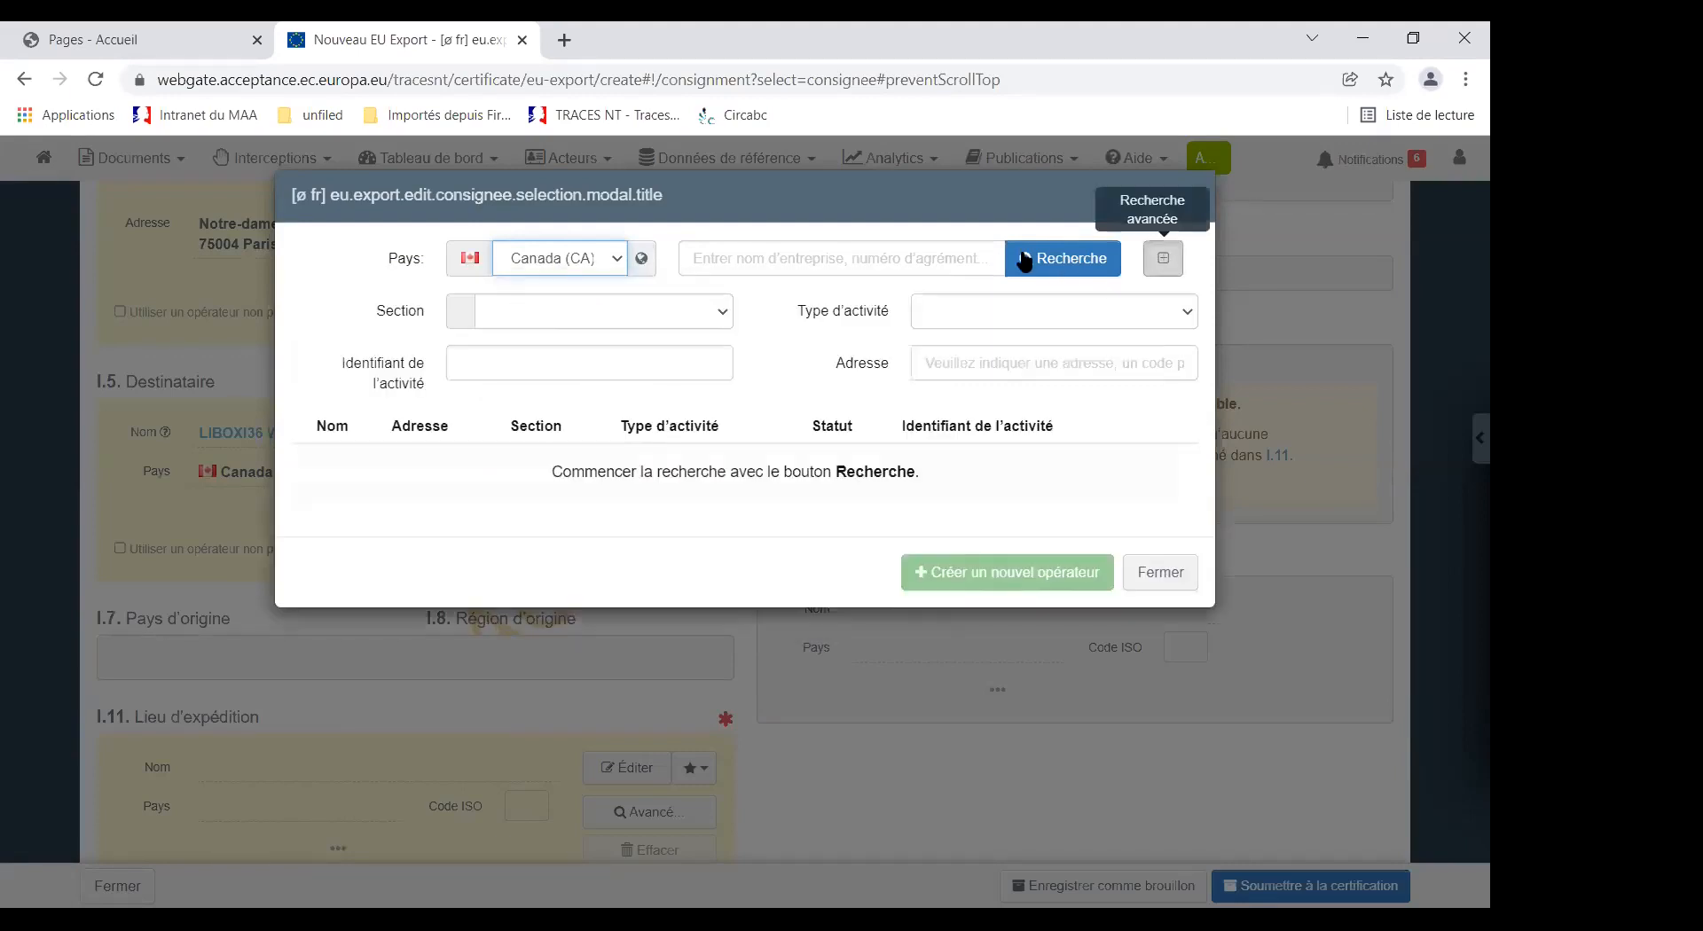
left_click(725, 310)
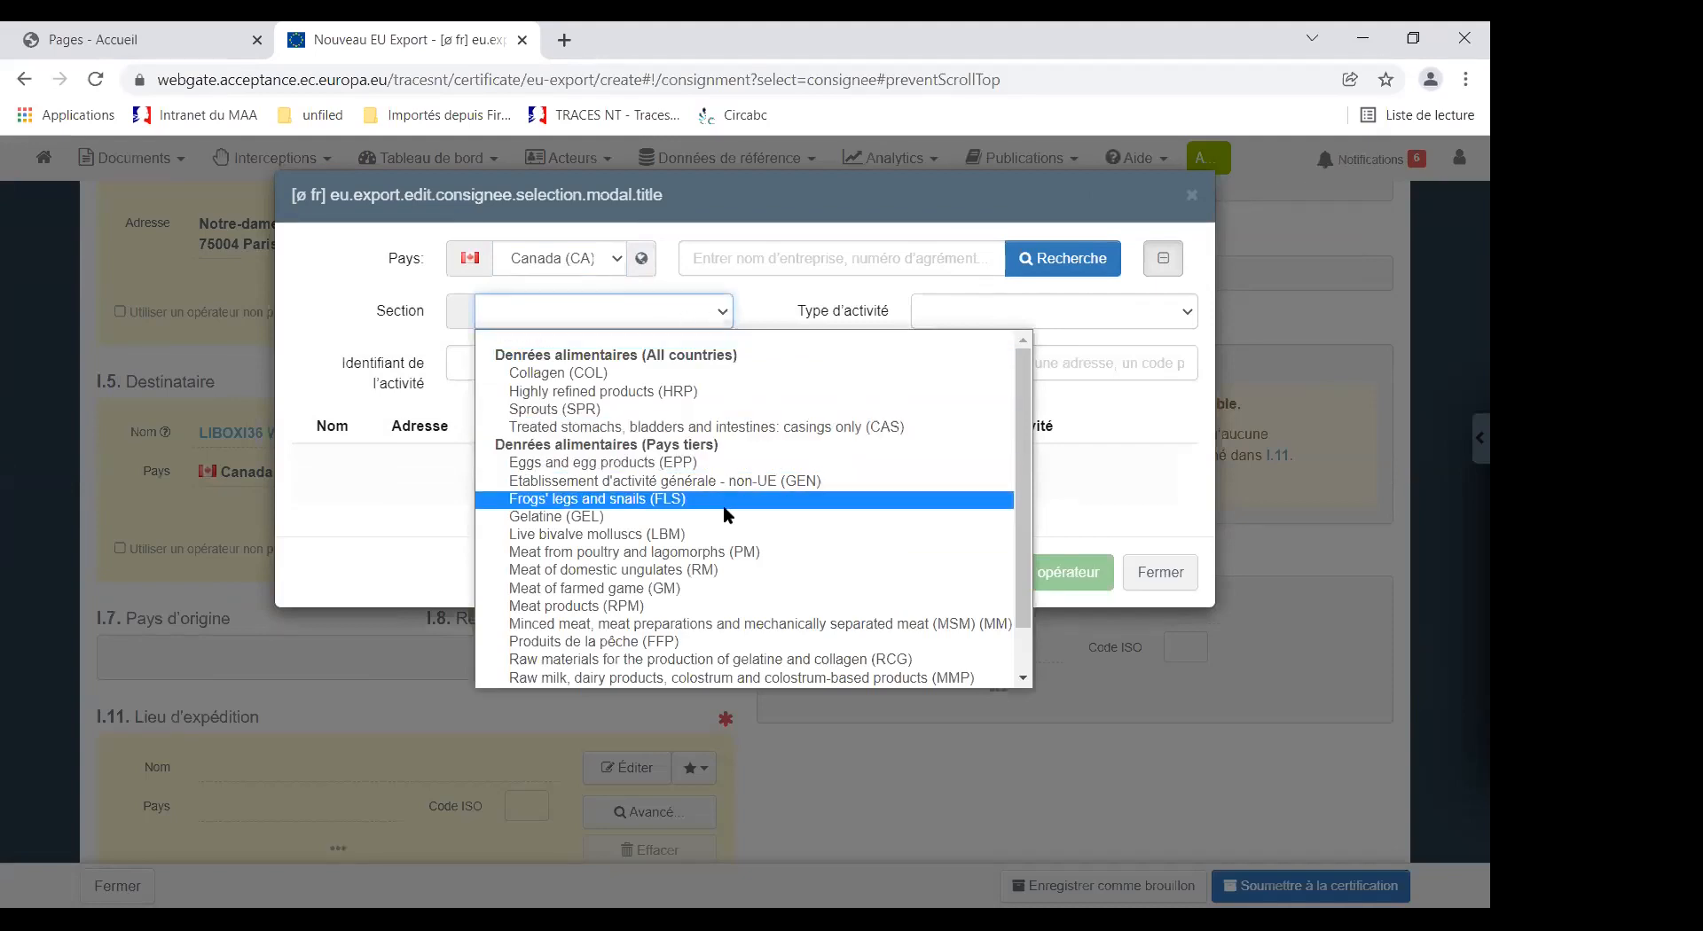
scroll(722, 504, "down", 1)
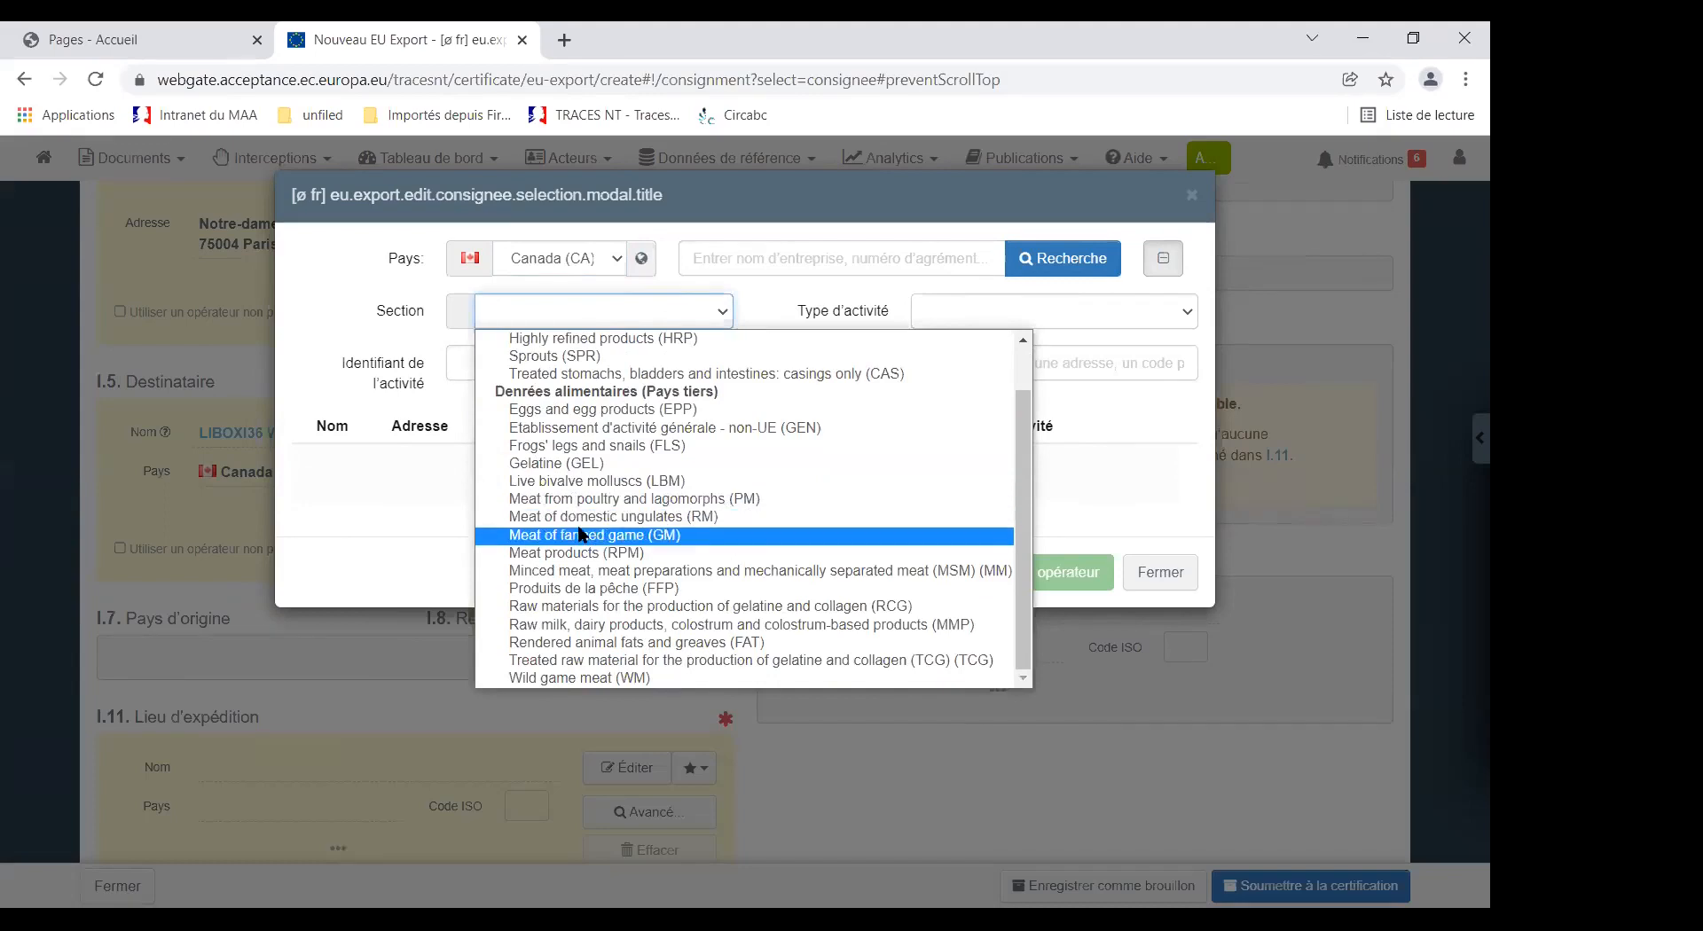
left_click(635, 522)
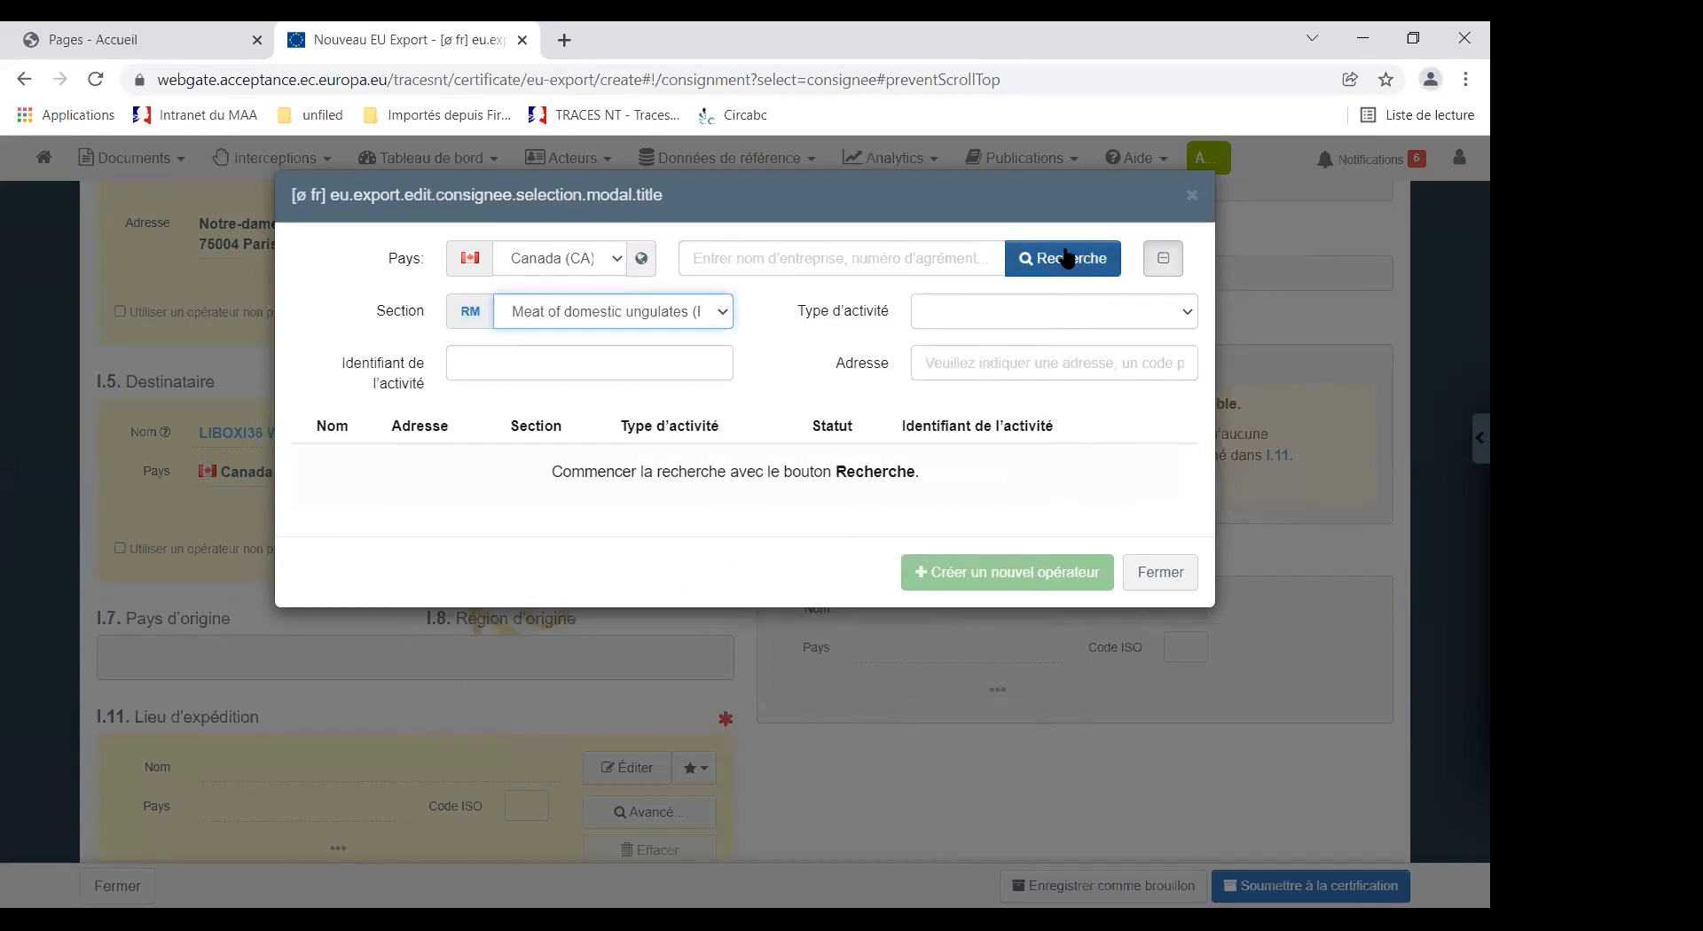
left_click(1067, 259)
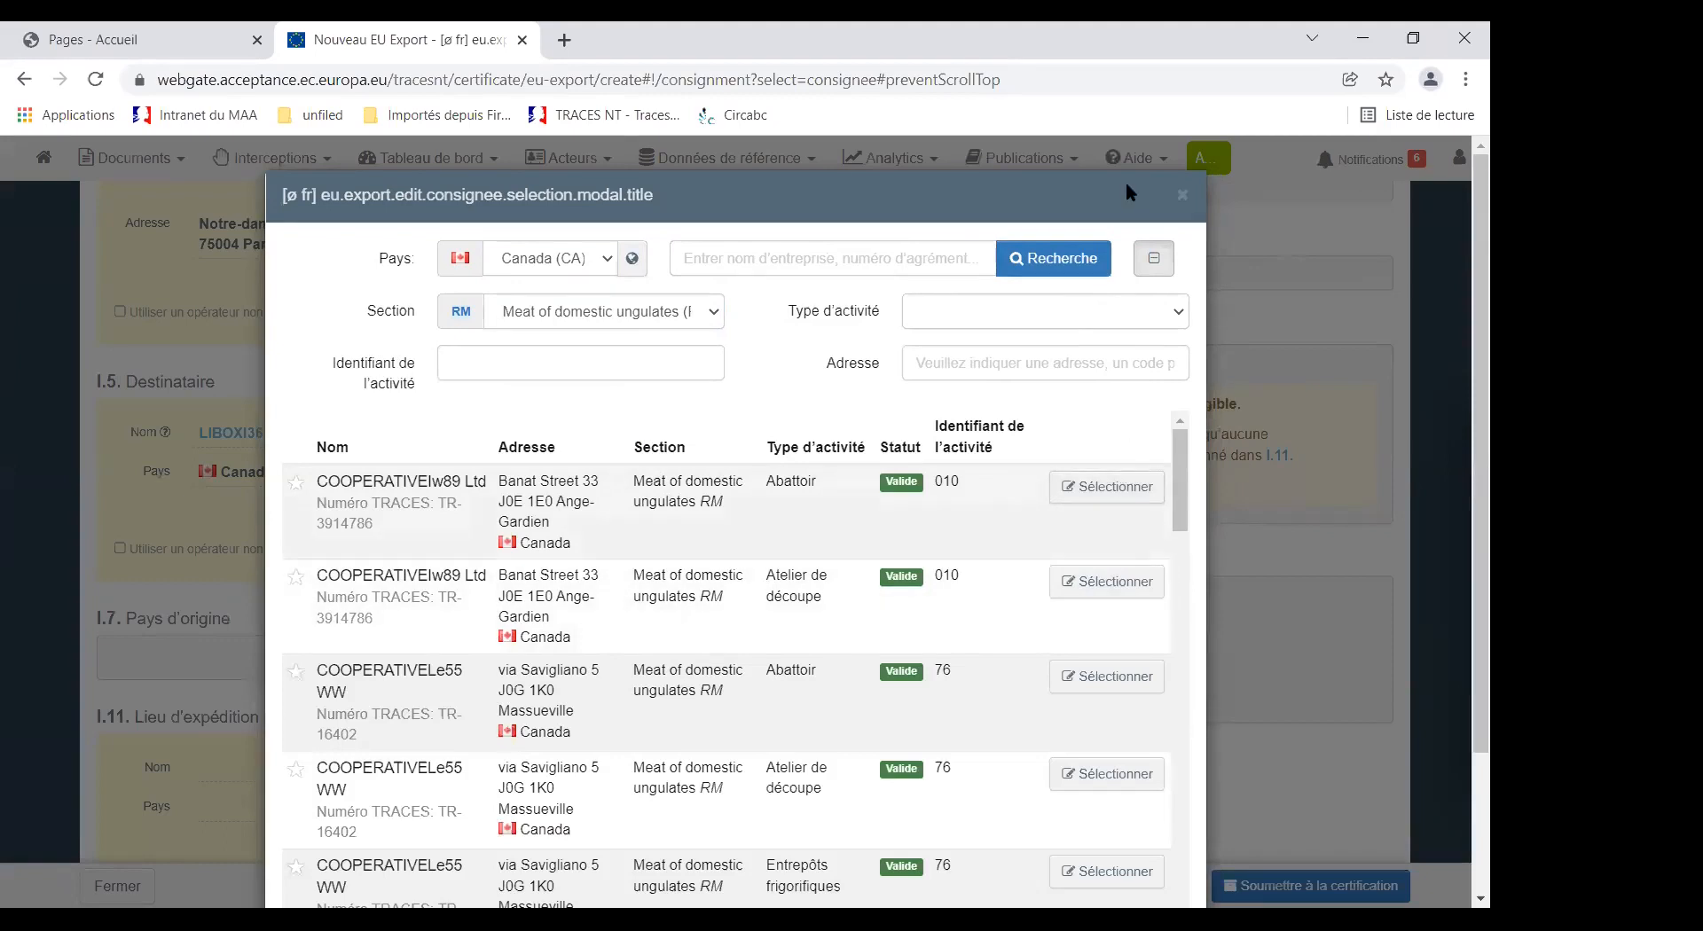
left_click(1182, 194)
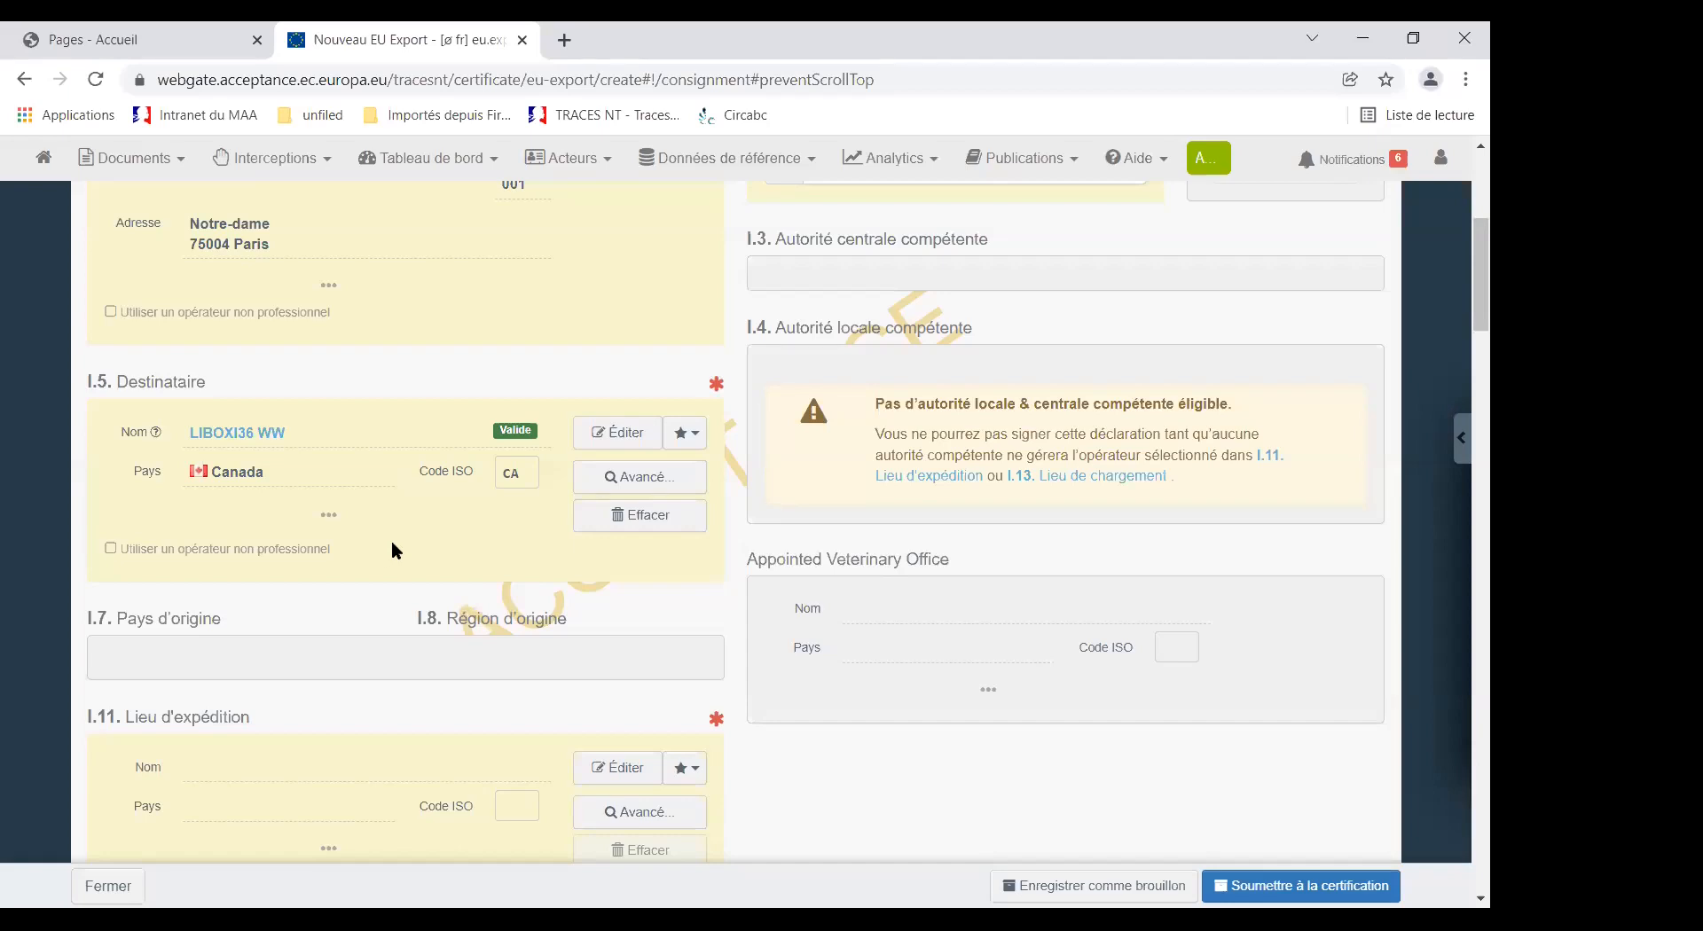
Examine the origin boxes I.7 and I.8, the place of dispatch I.11 and the place of loading I.13.
scroll(391, 541, "down", 3)
scroll(395, 554, "down", 1)
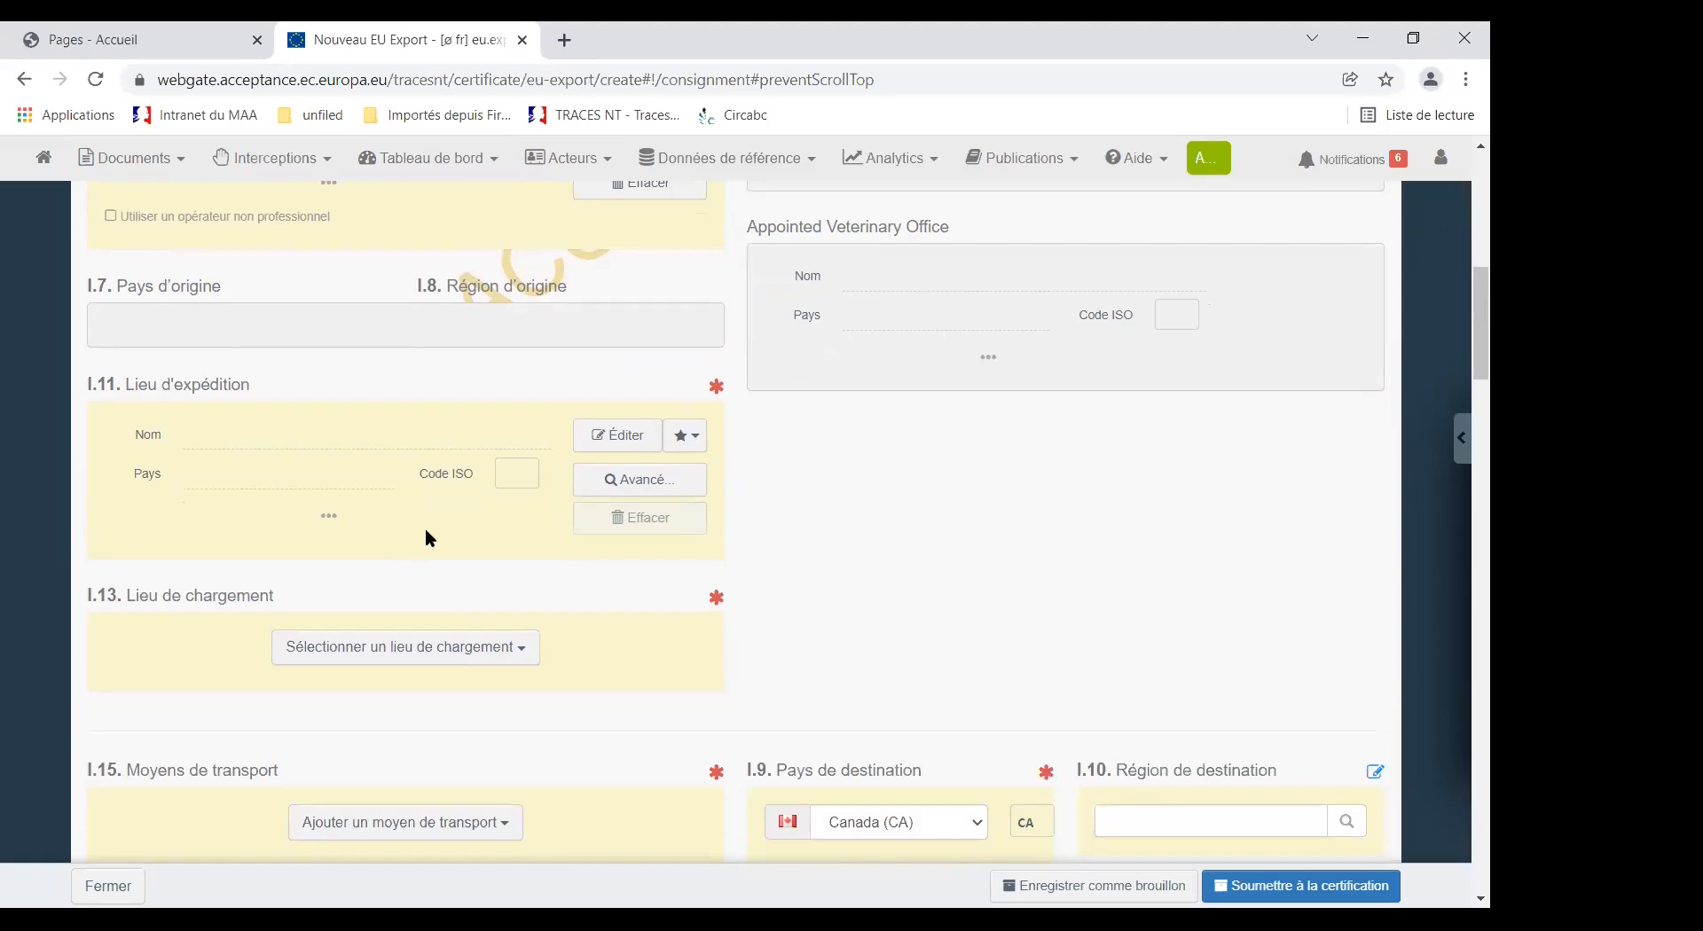
scroll(426, 538, "up", 1)
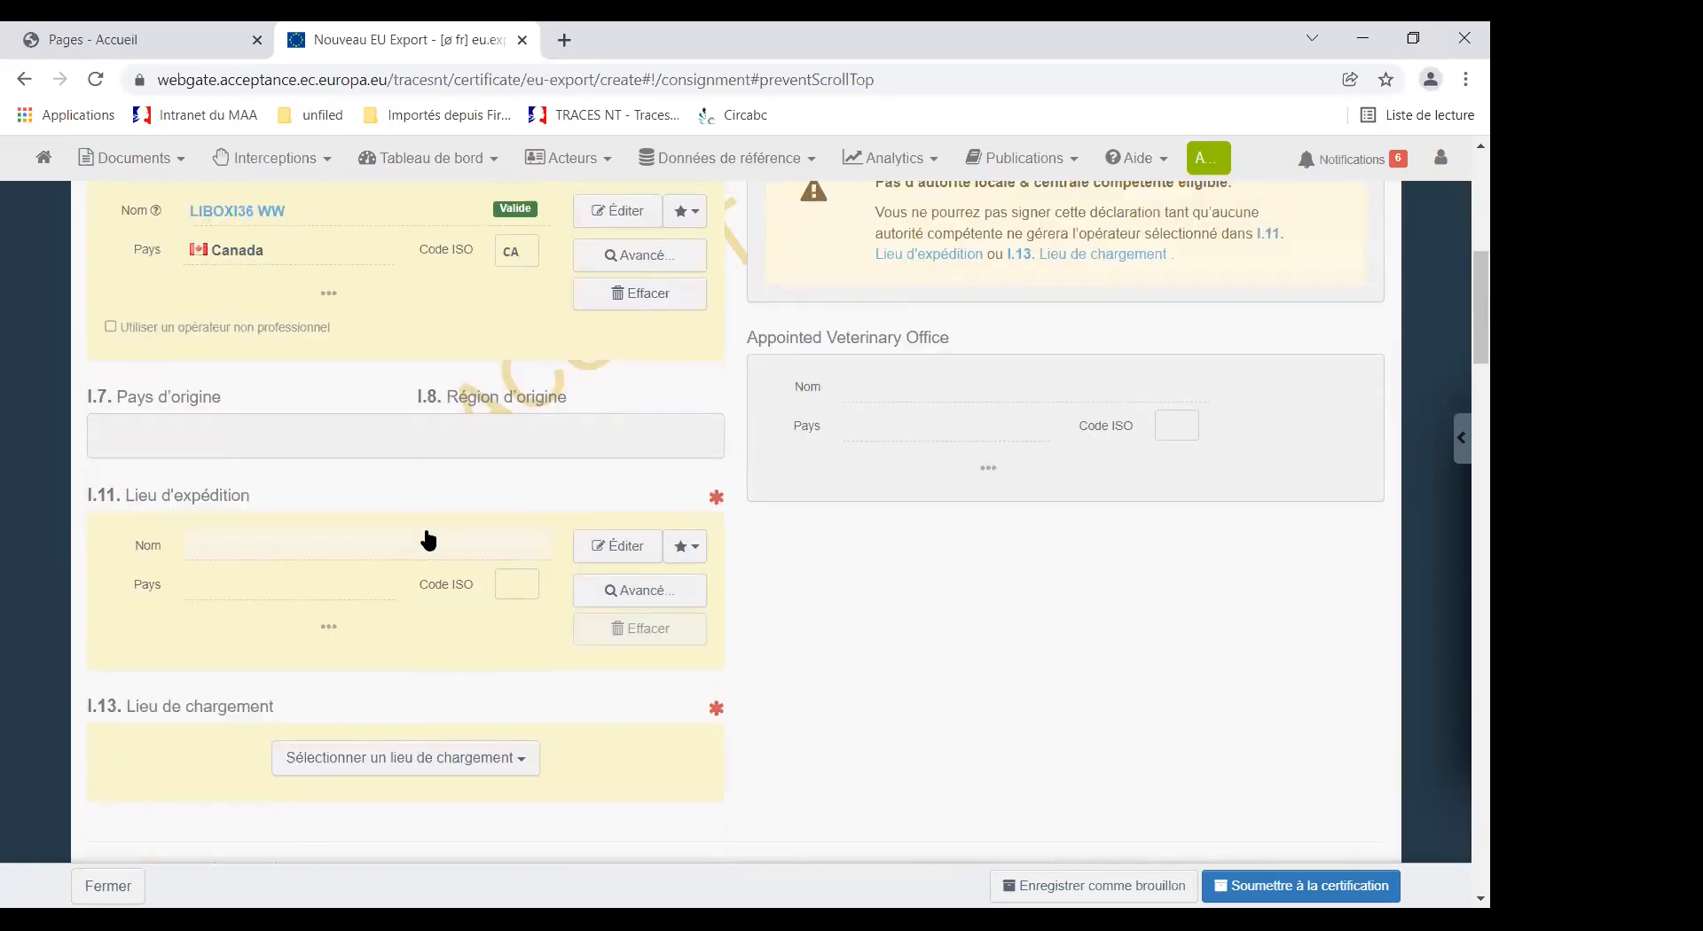
scroll(428, 540, "up", 1)
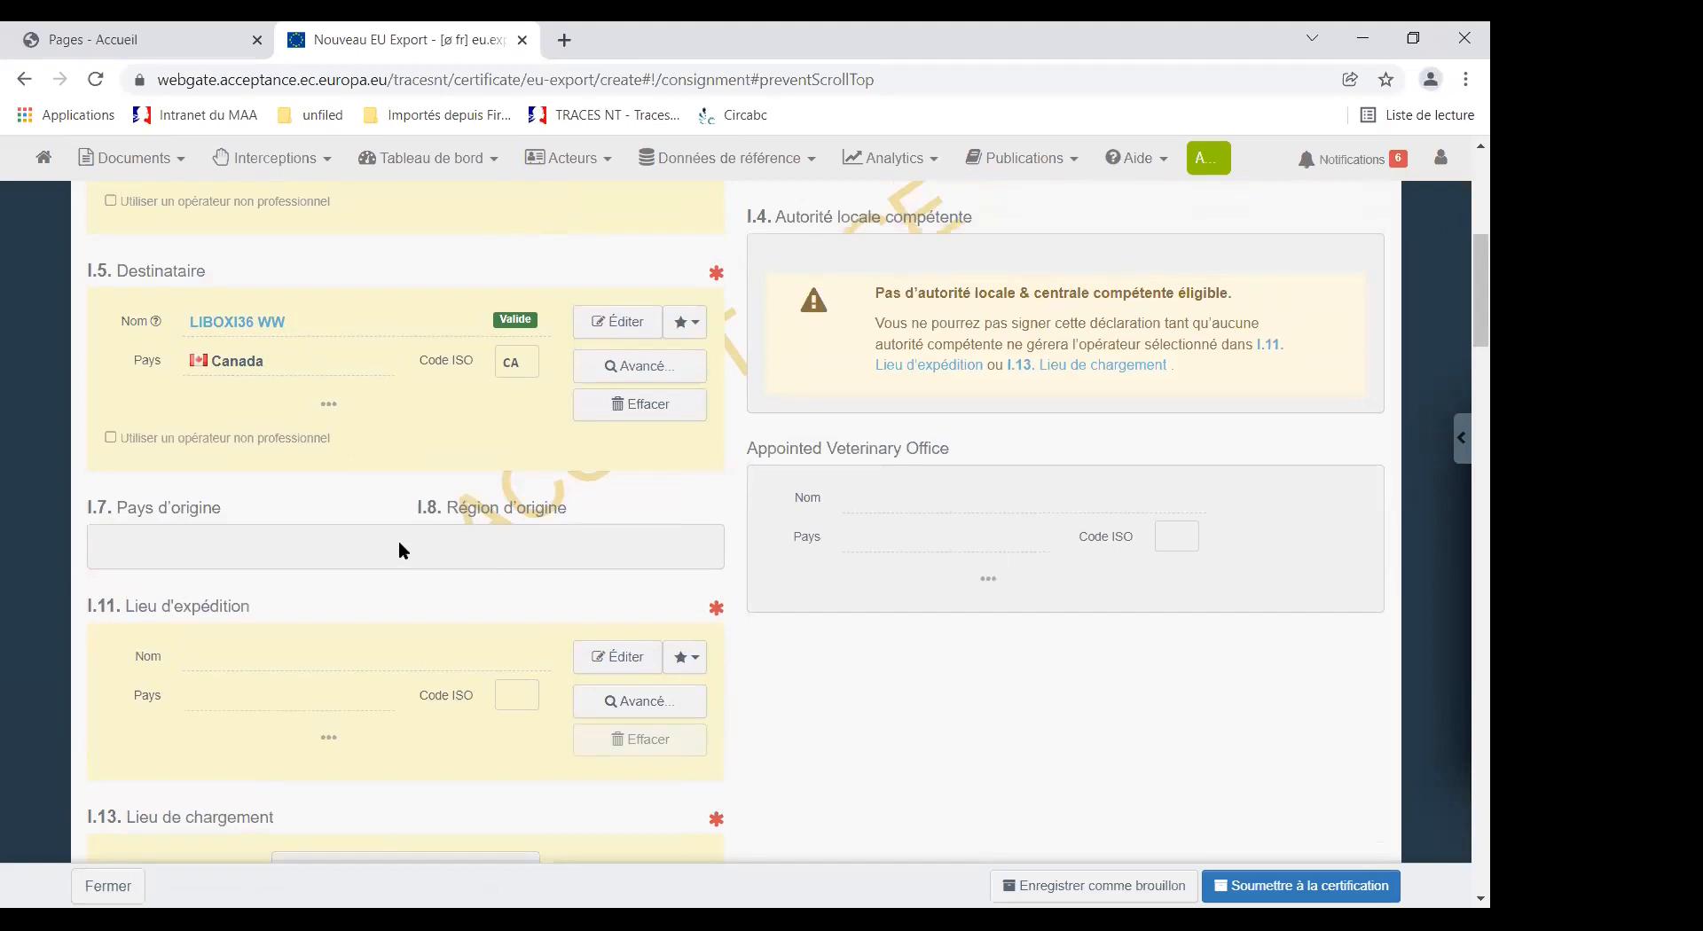
scroll(395, 572, "down", 2)
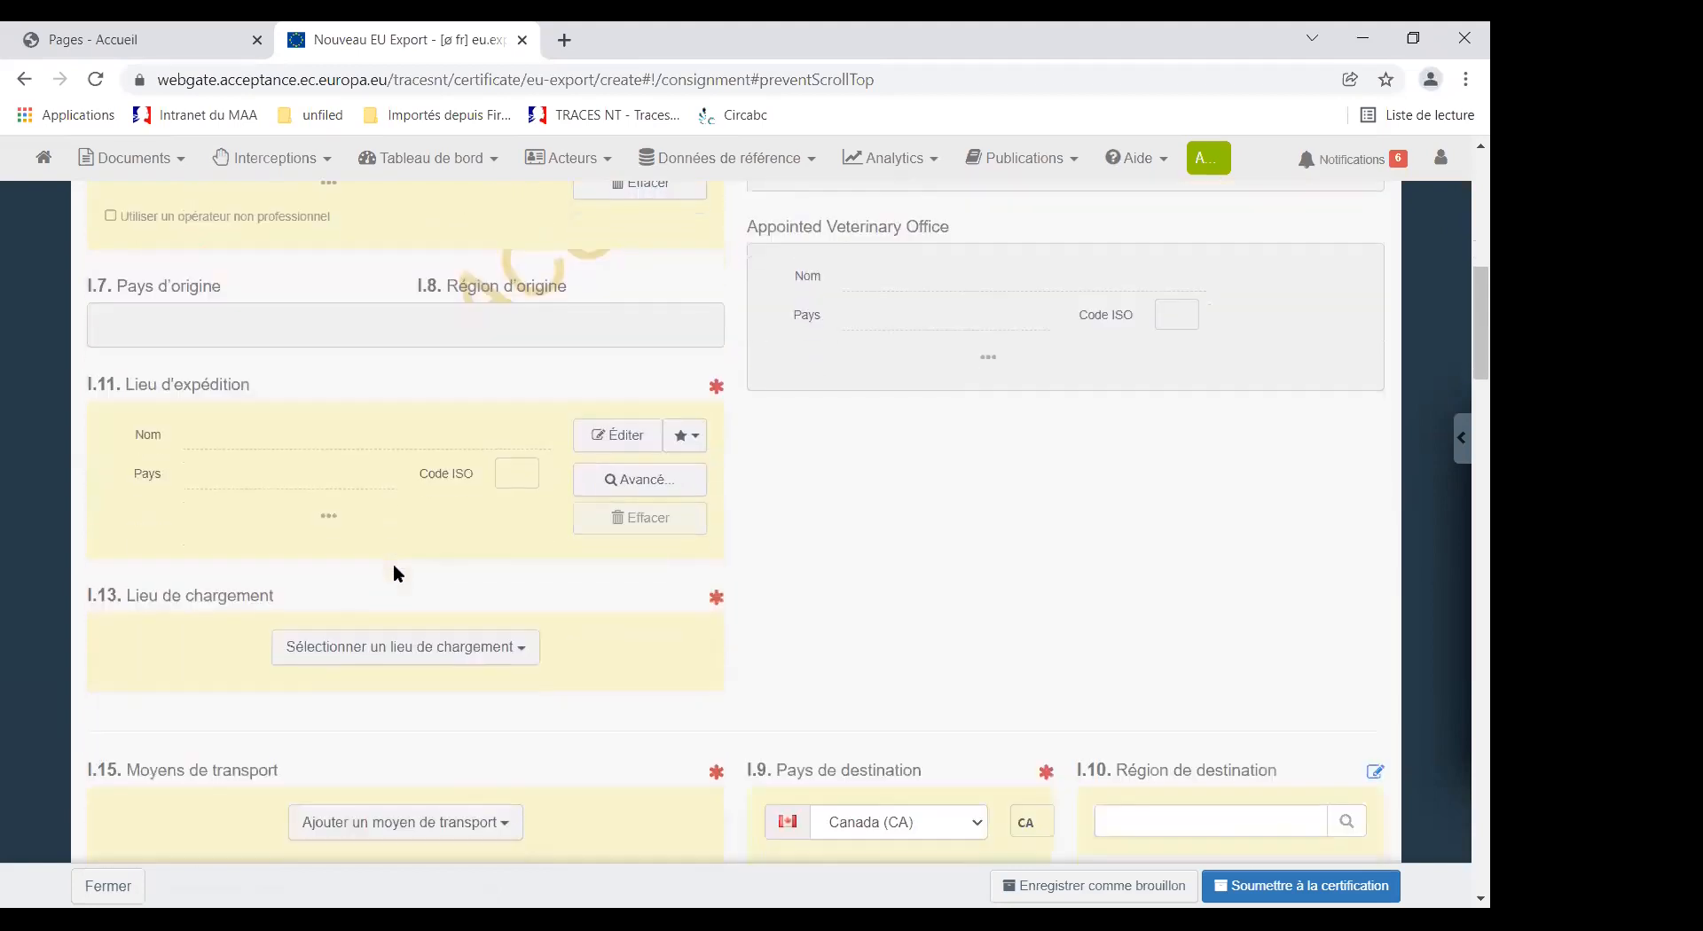
mouse_move(718, 390)
scroll(384, 479, "up", 5)
scroll(359, 455, "down", 5)
Search for "FOOD CHAIN" in box I.11 and select FoodChainAbbatoir in France as the place of dispatch.
left_click(205, 433)
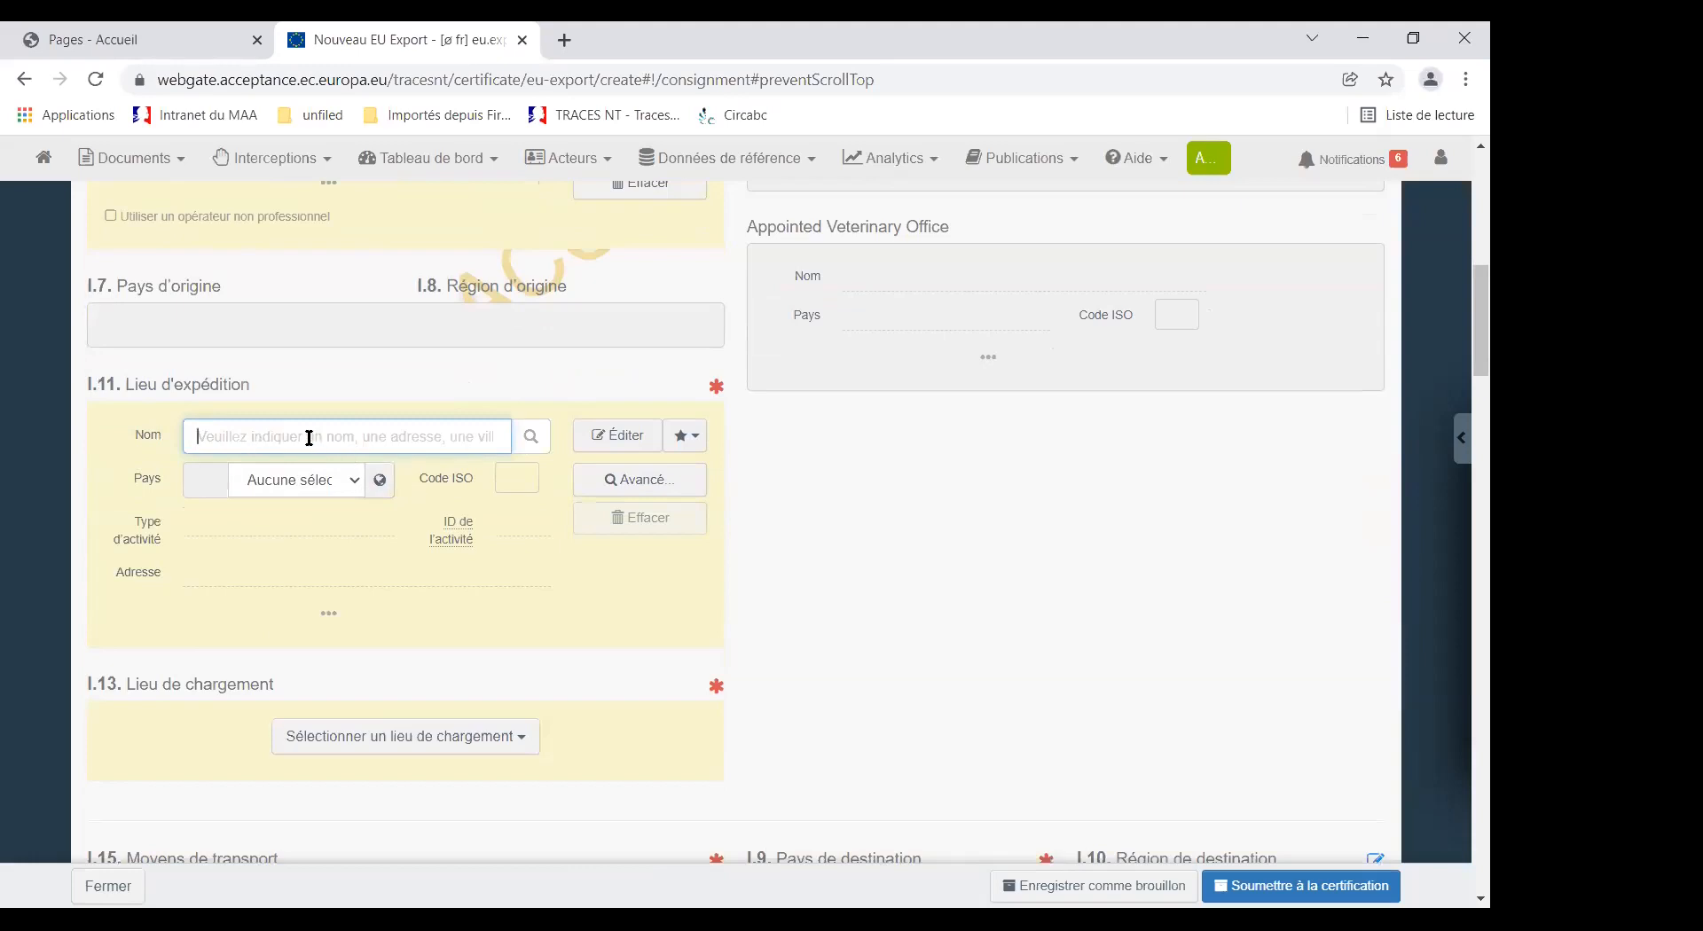
type("FOOD CHAIN")
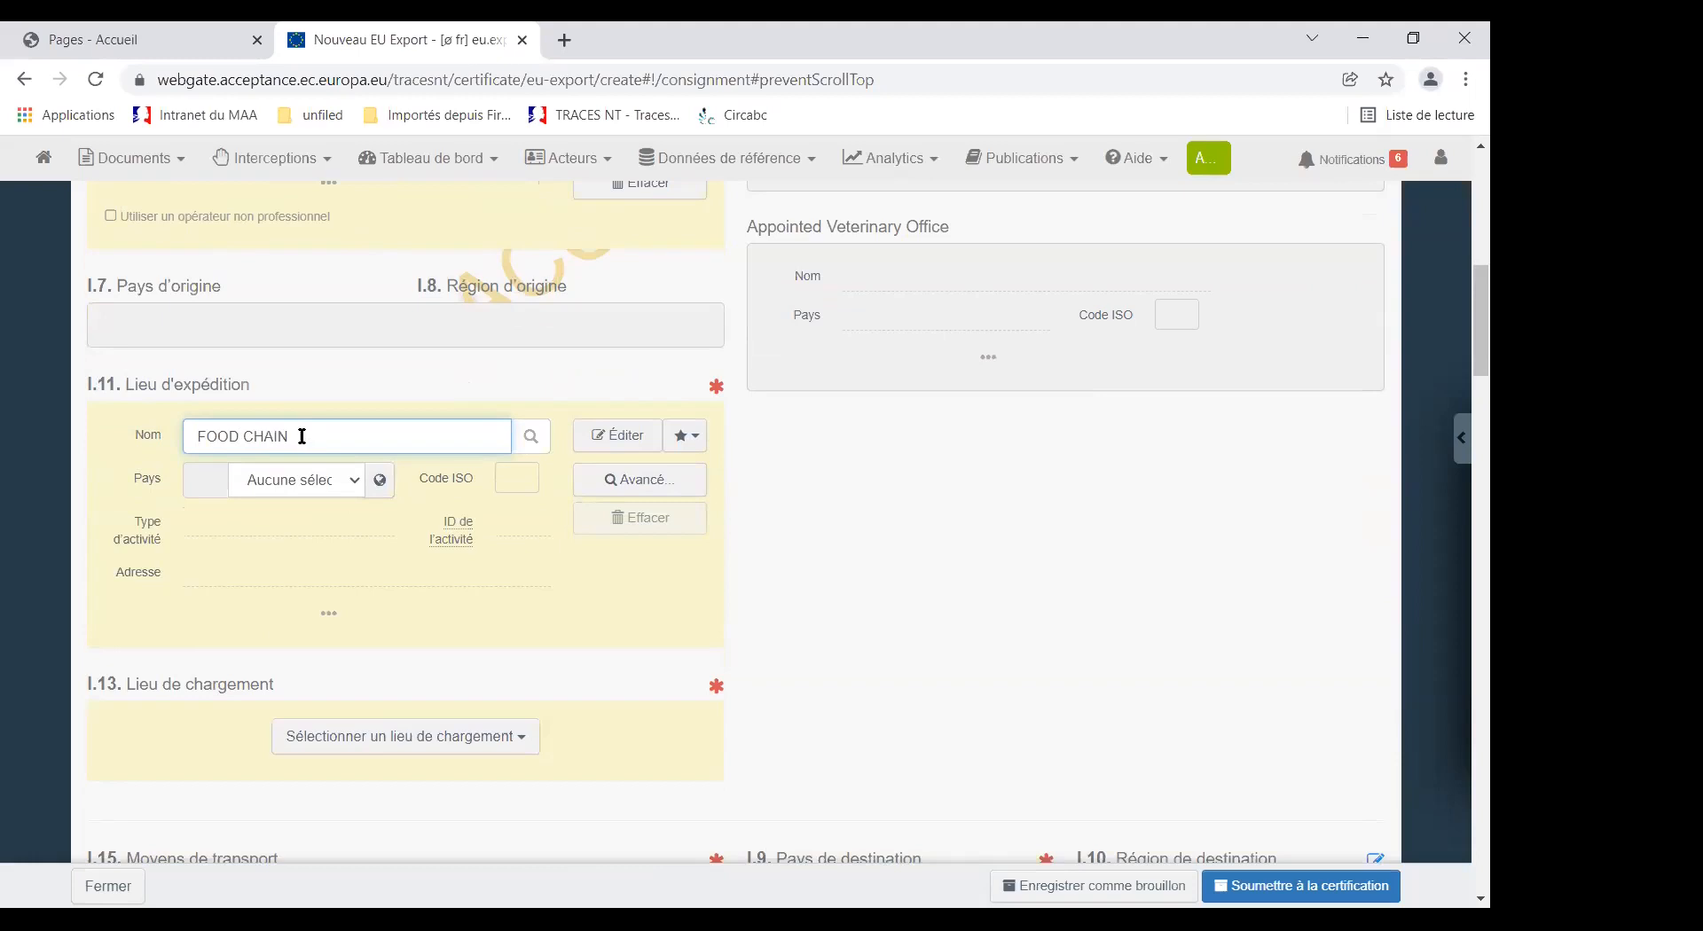
key("Return")
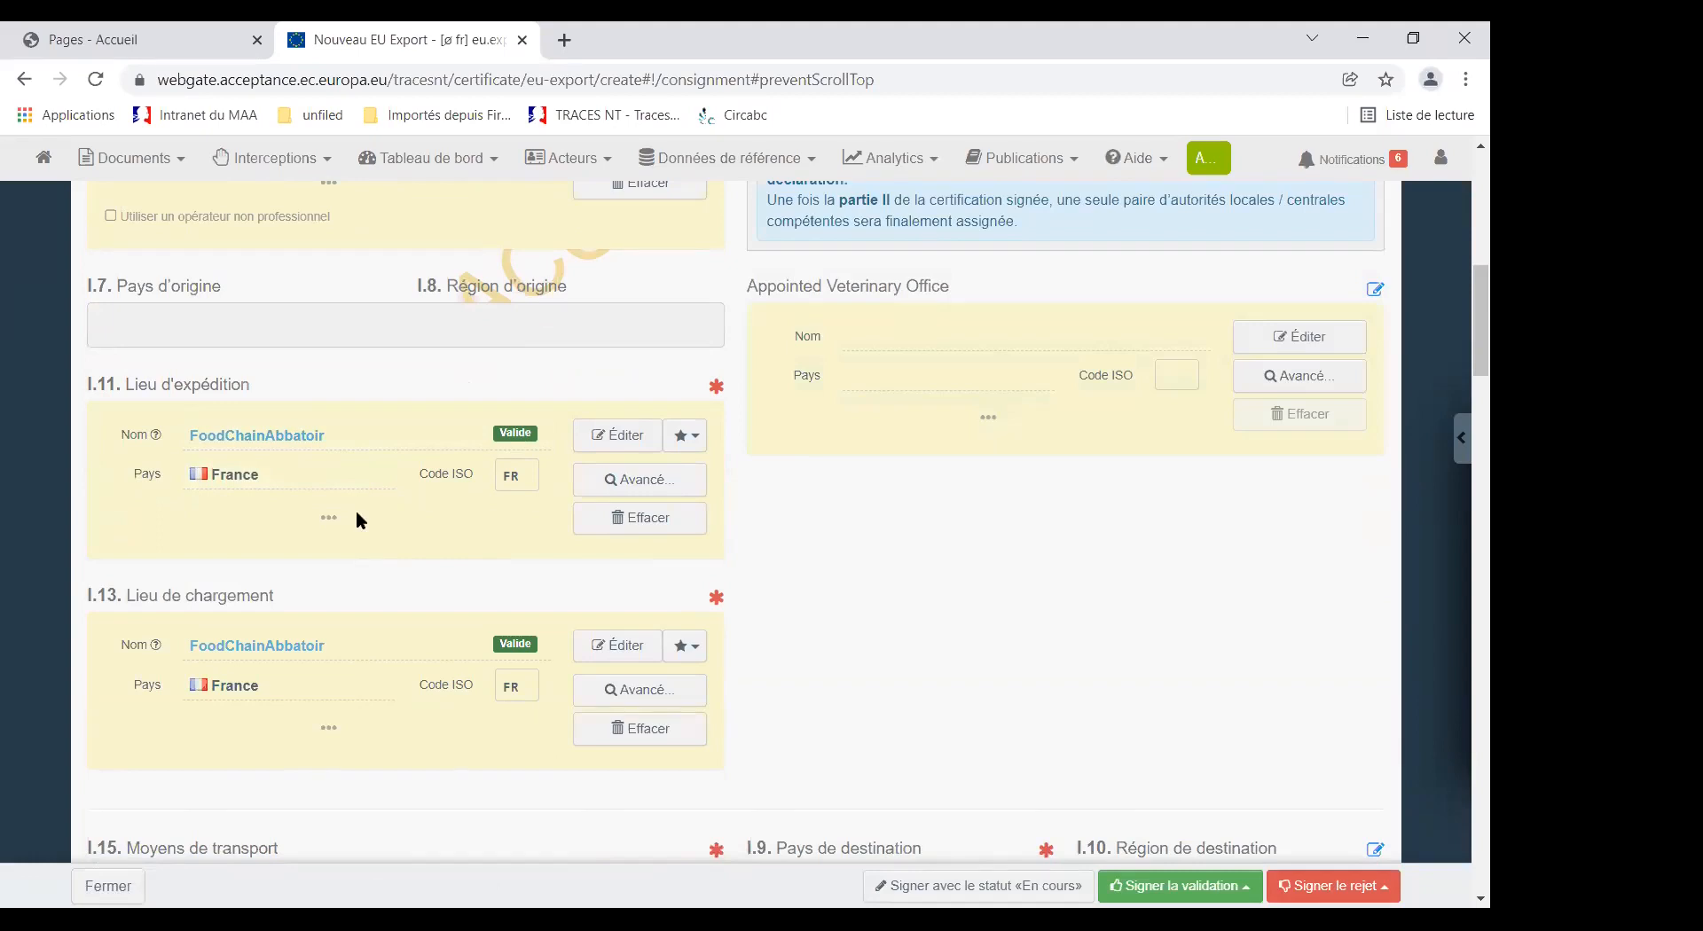
Check boxes I.11 and I.13 and the eligible local and central competent authorities in boxes I.4 and I.3.
left_click_drag(89, 383, 116, 385)
left_click_drag(89, 593, 117, 594)
scroll(853, 573, "up", 5)
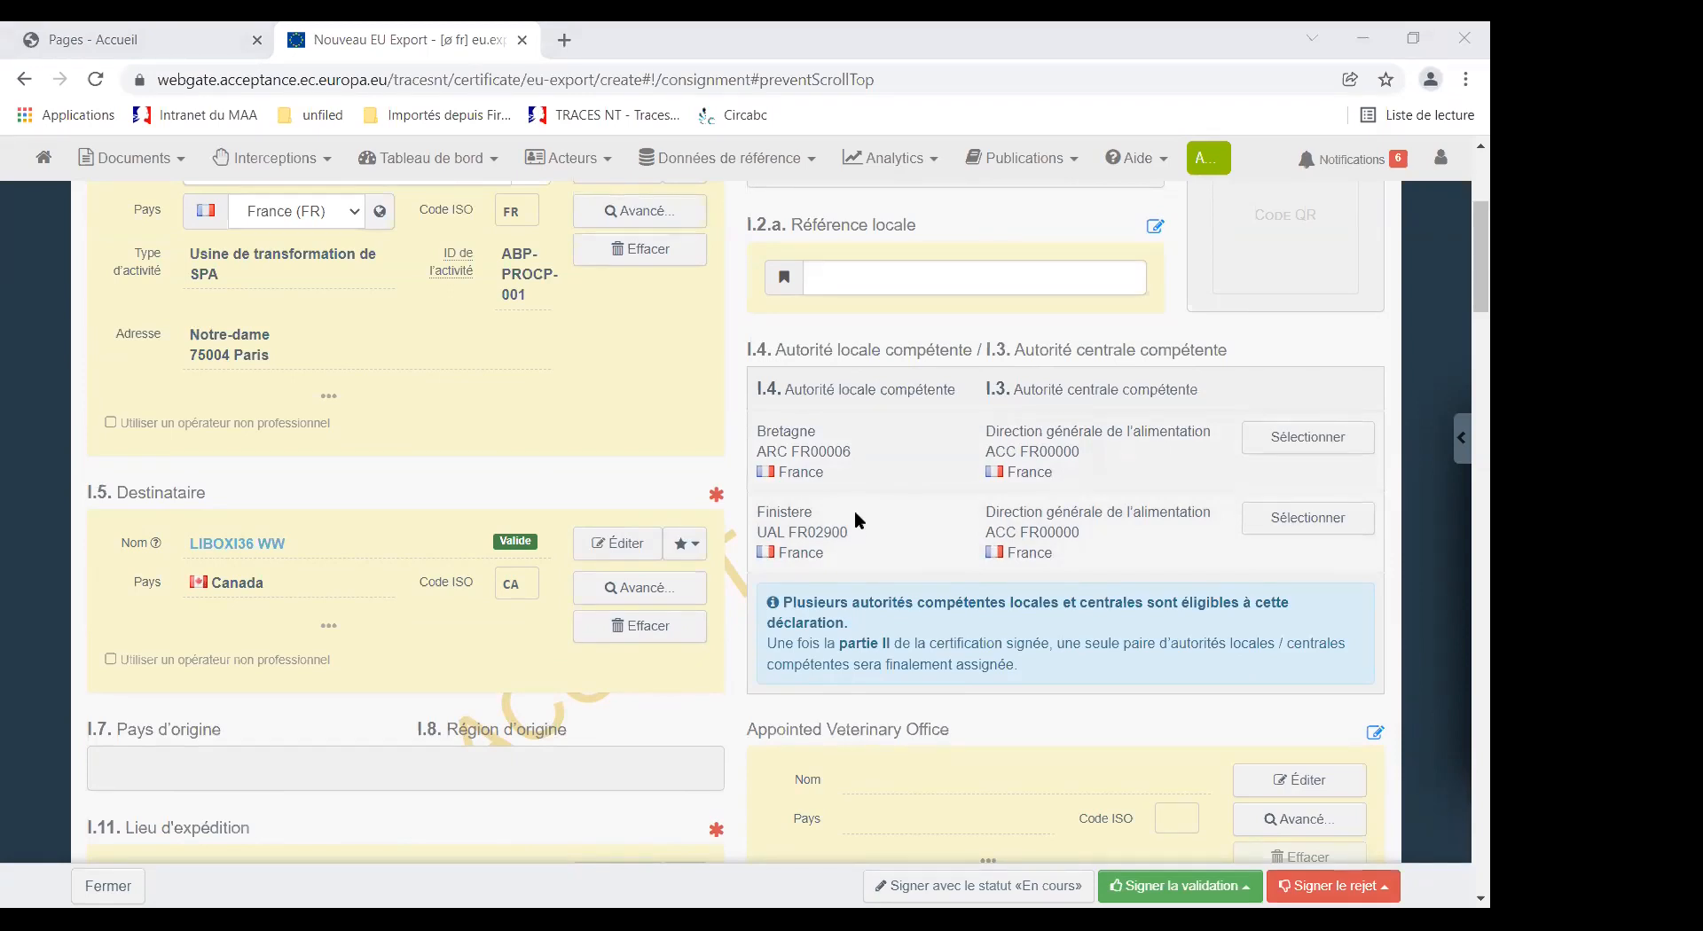
scroll(855, 519, "down", 1)
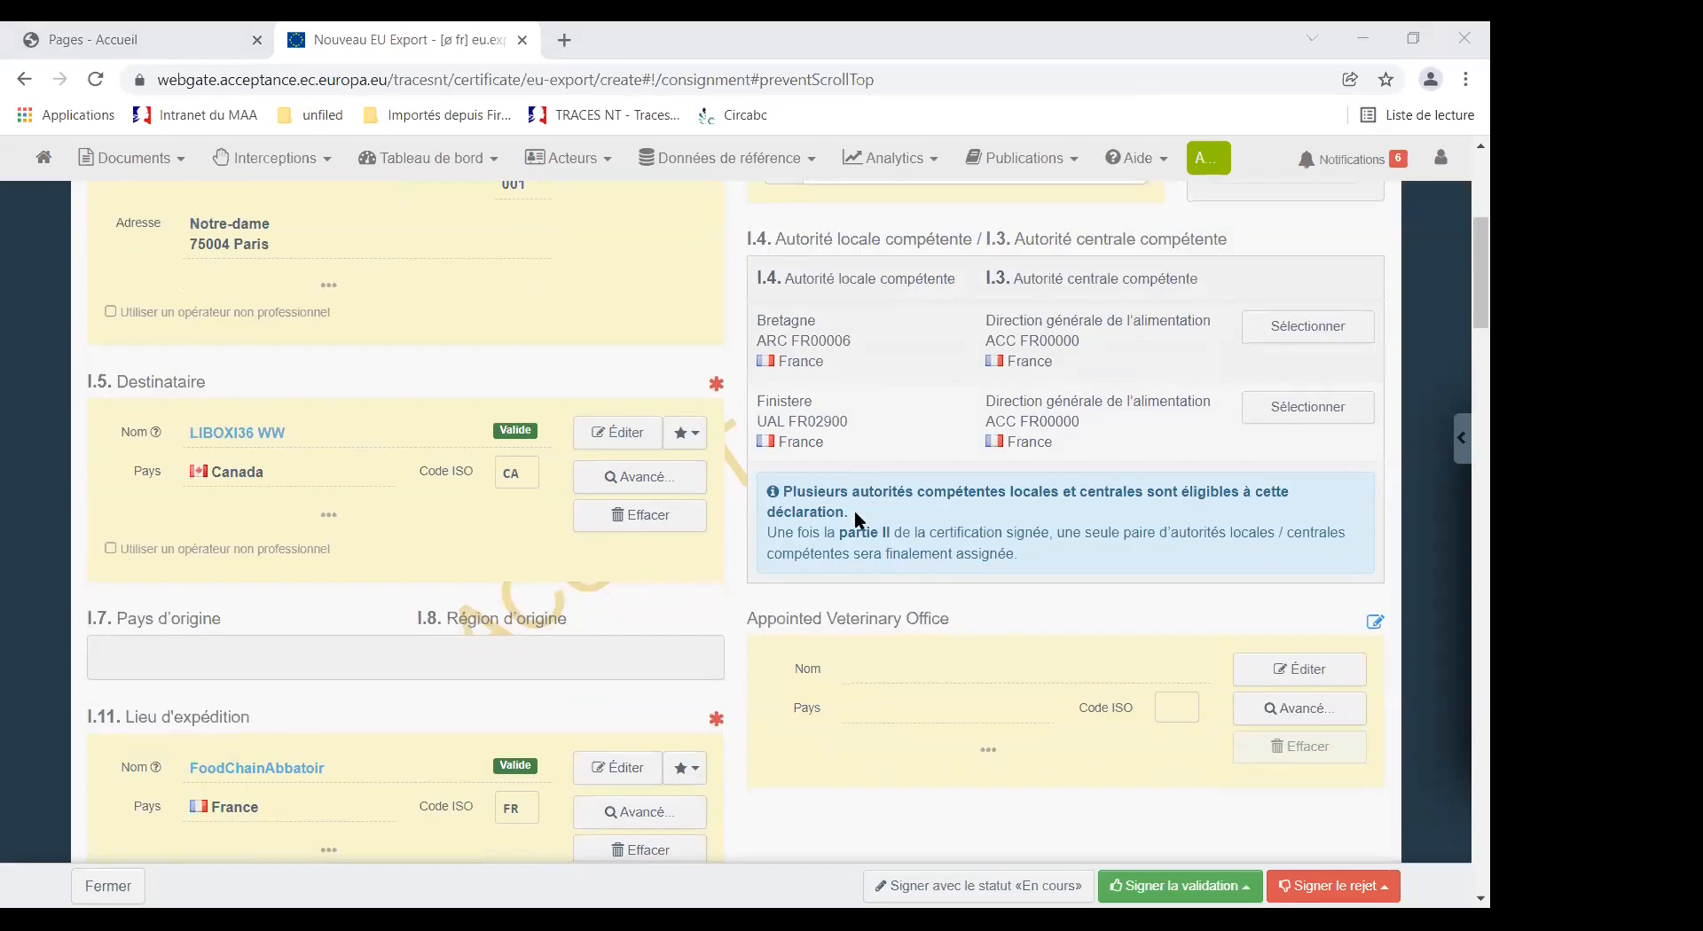
Add an airplane (Avion) as the means of transport in box I.15.
scroll(855, 513, "down", 1)
scroll(855, 514, "down", 1)
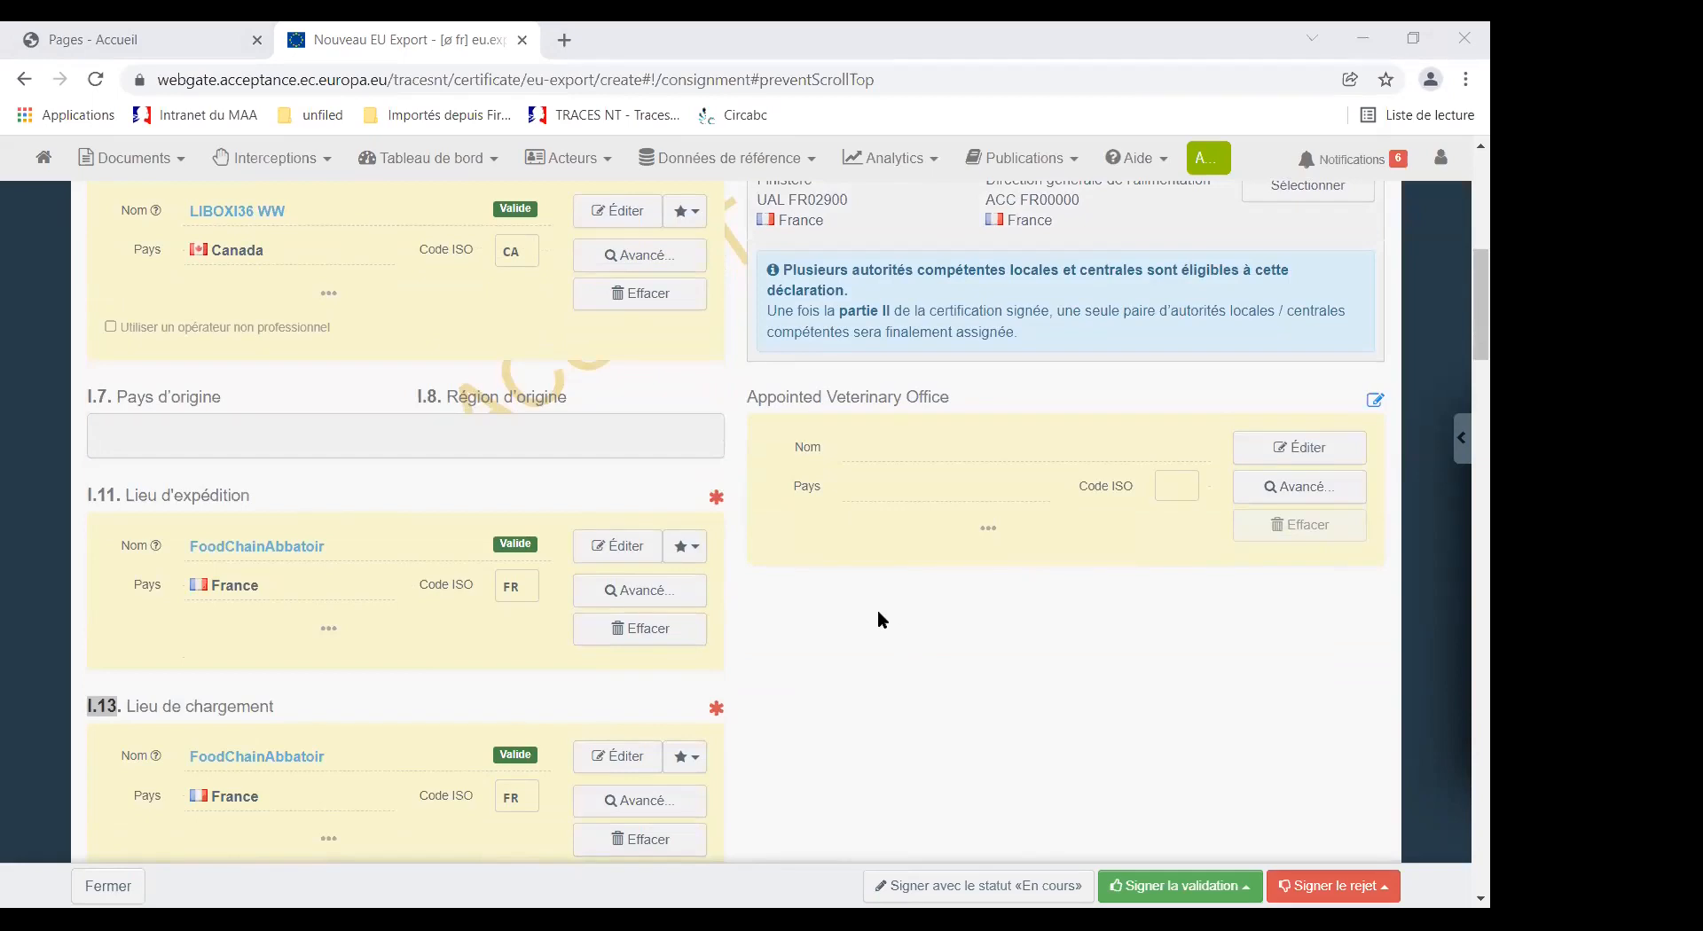
scroll(878, 614, "down", 1)
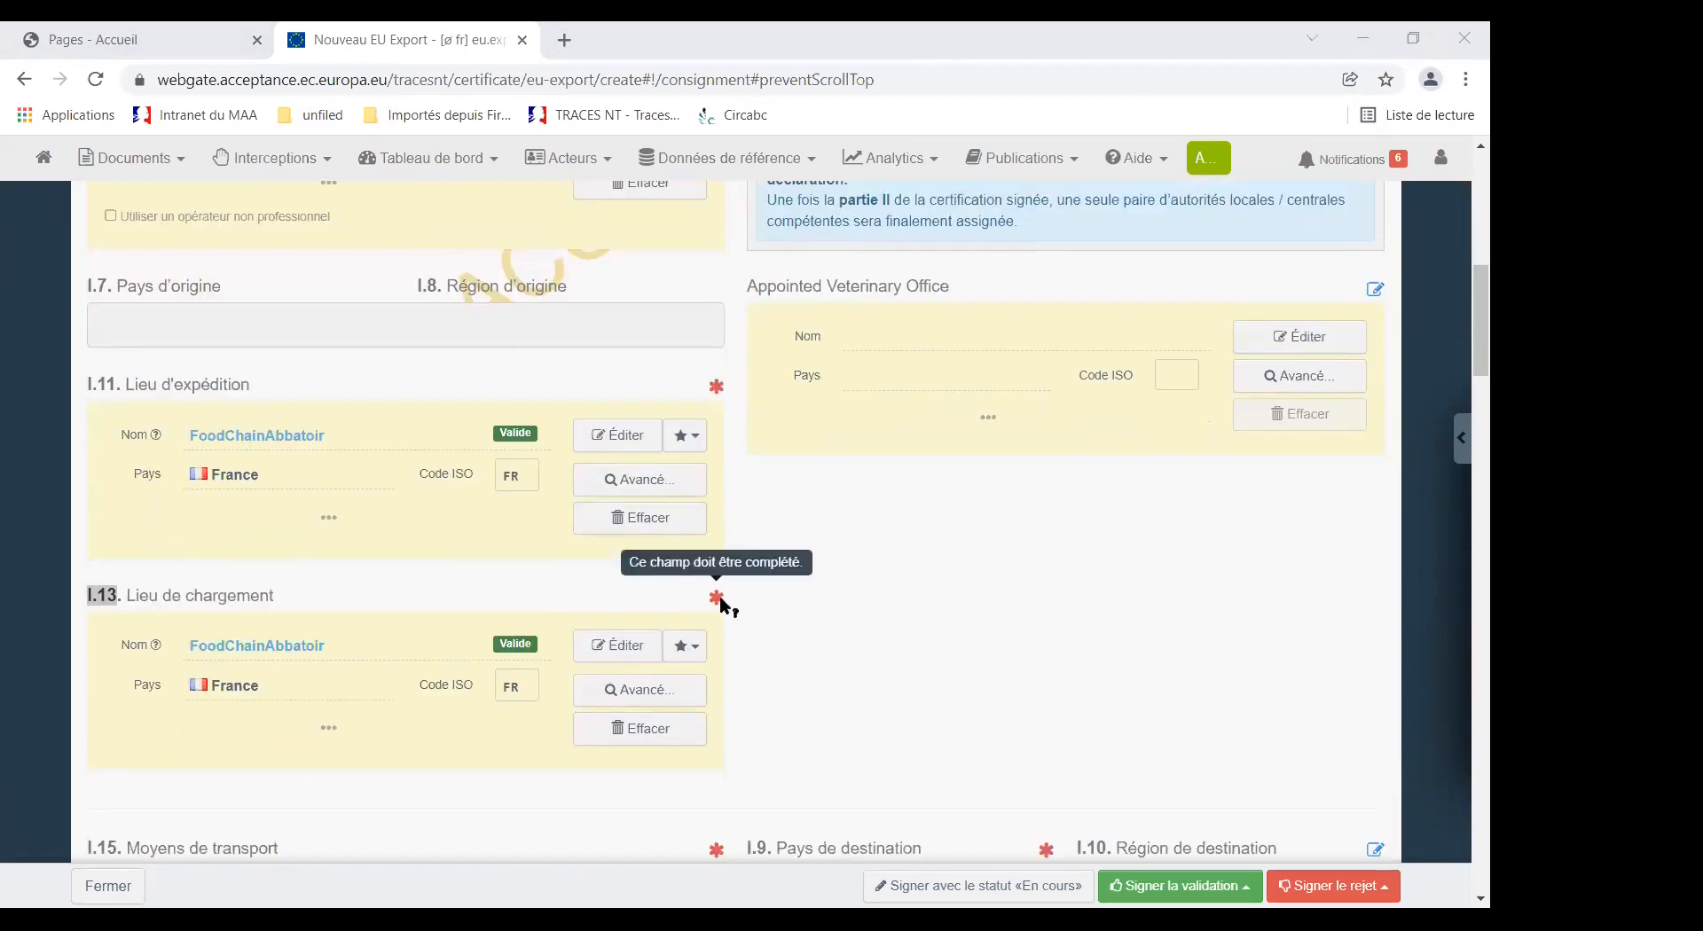
scroll(901, 605, "down", 2)
scroll(901, 612, "down", 2)
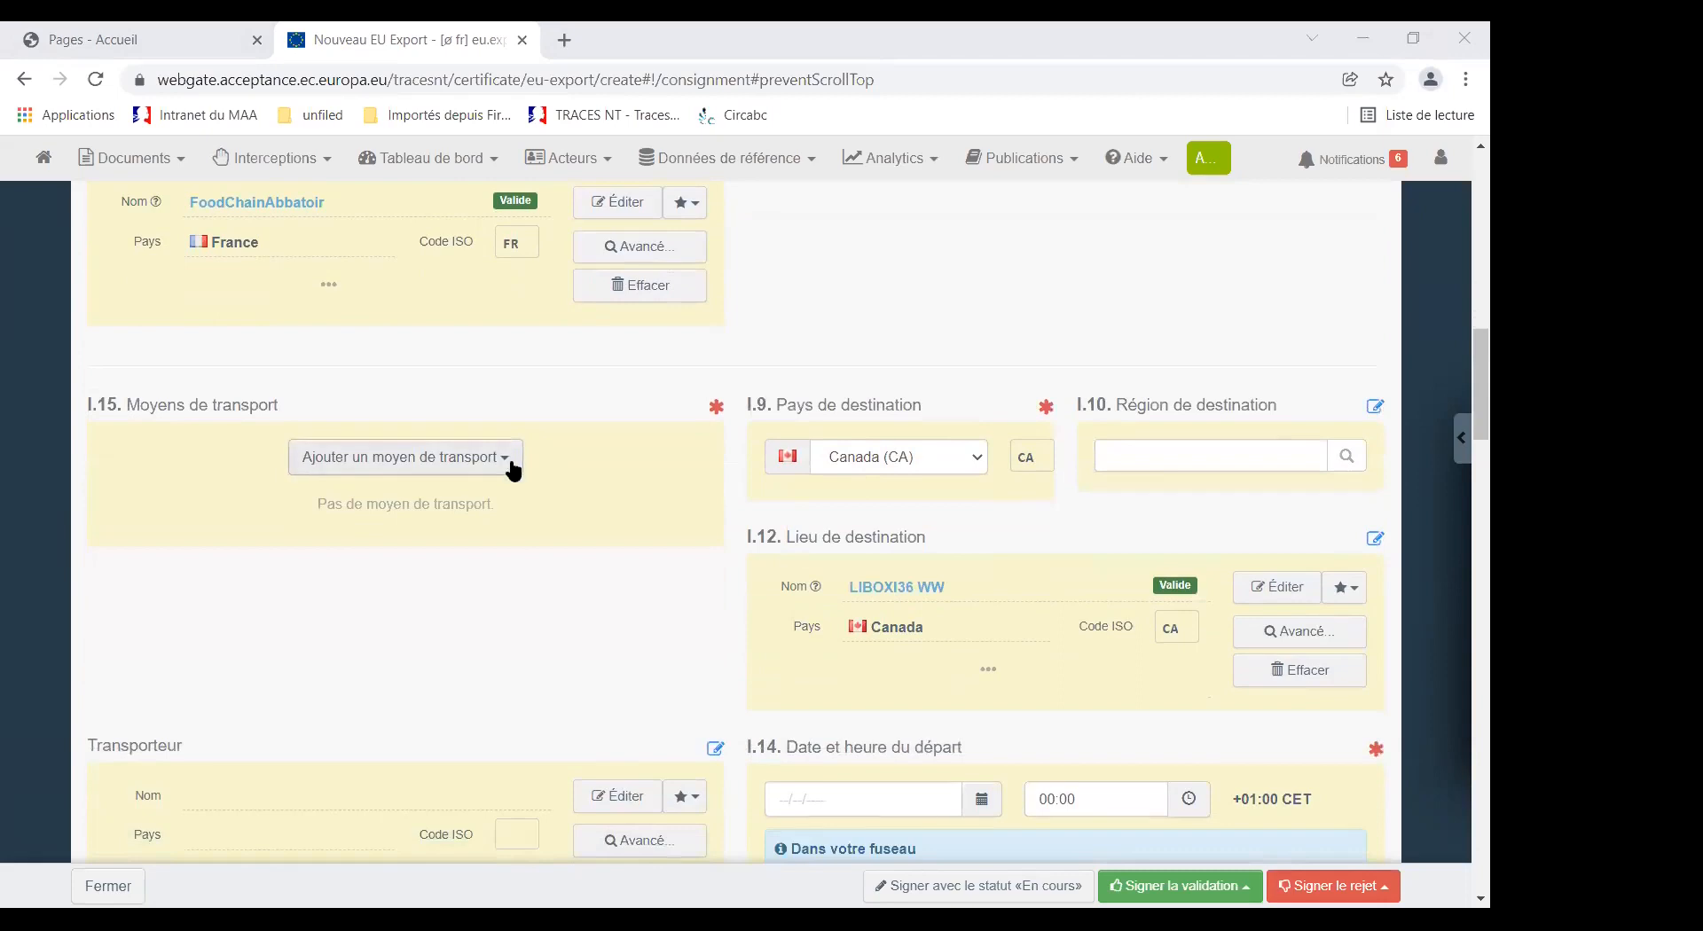
mouse_move(716, 408)
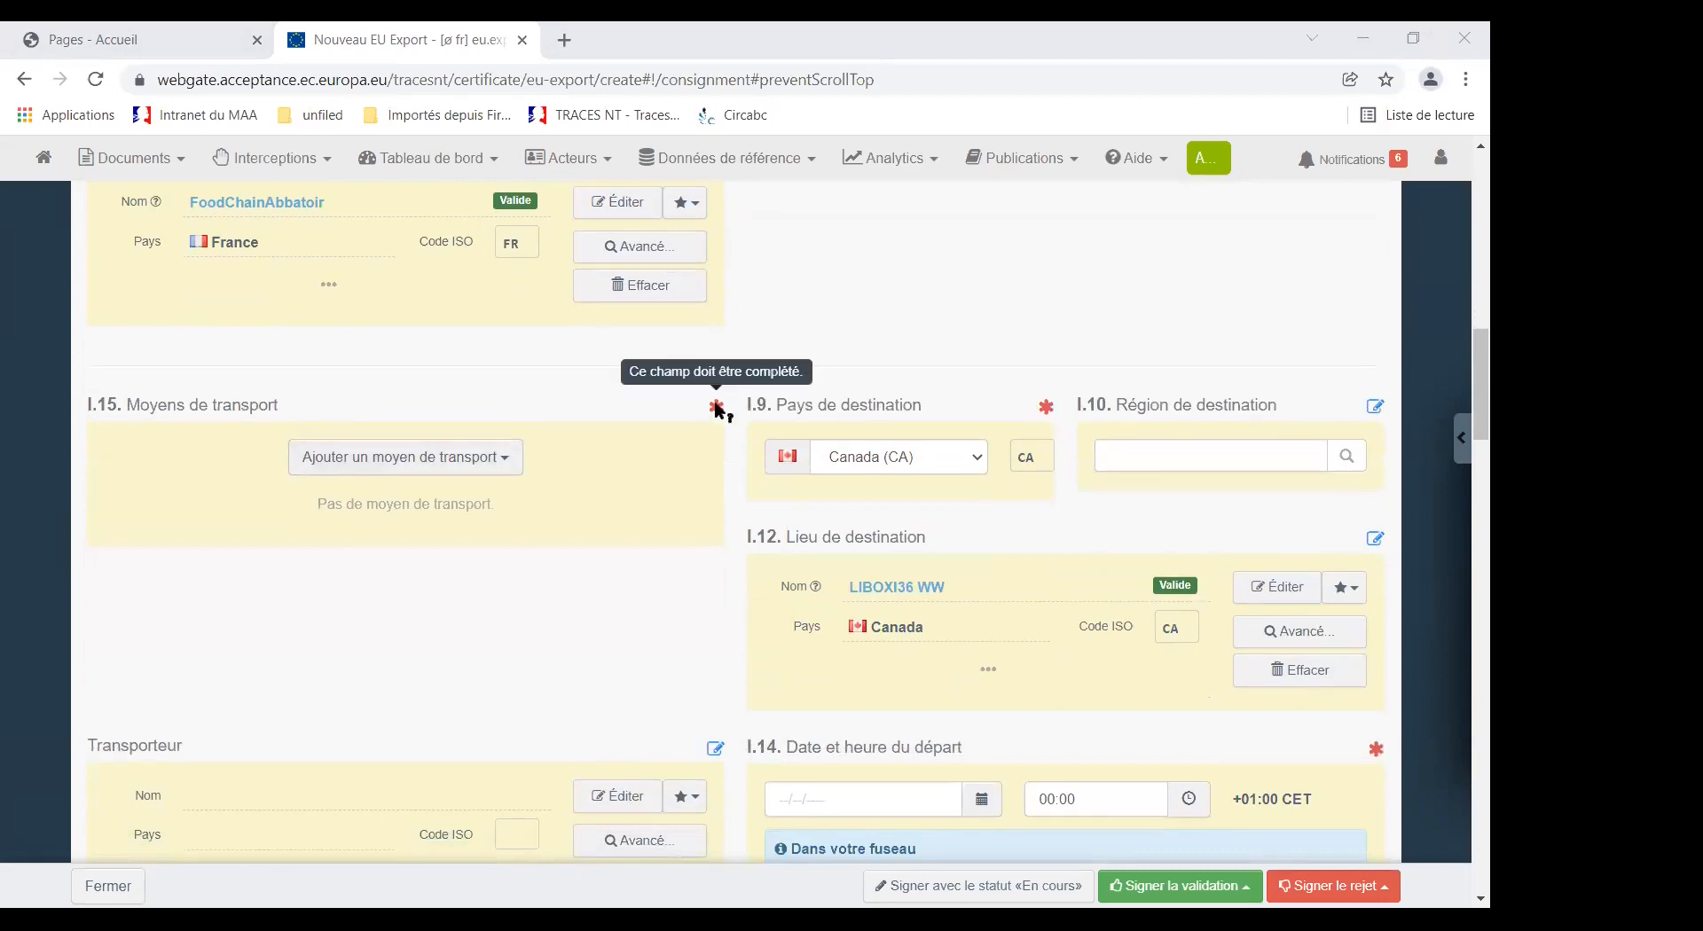
left_click(505, 460)
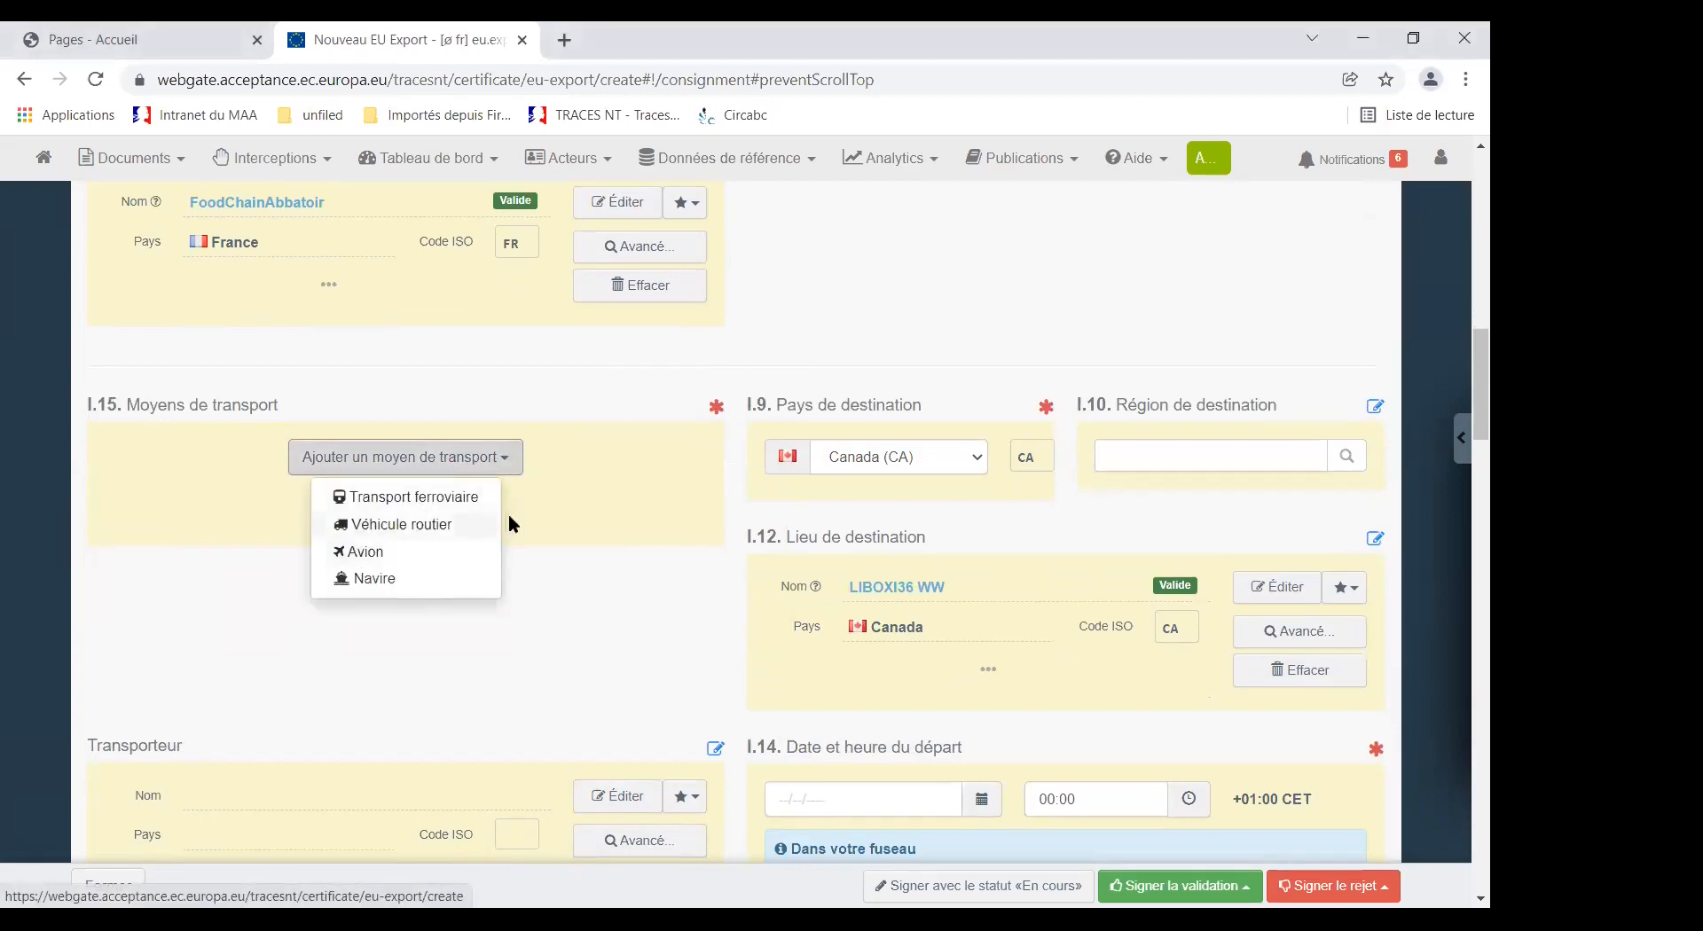
left_click(391, 556)
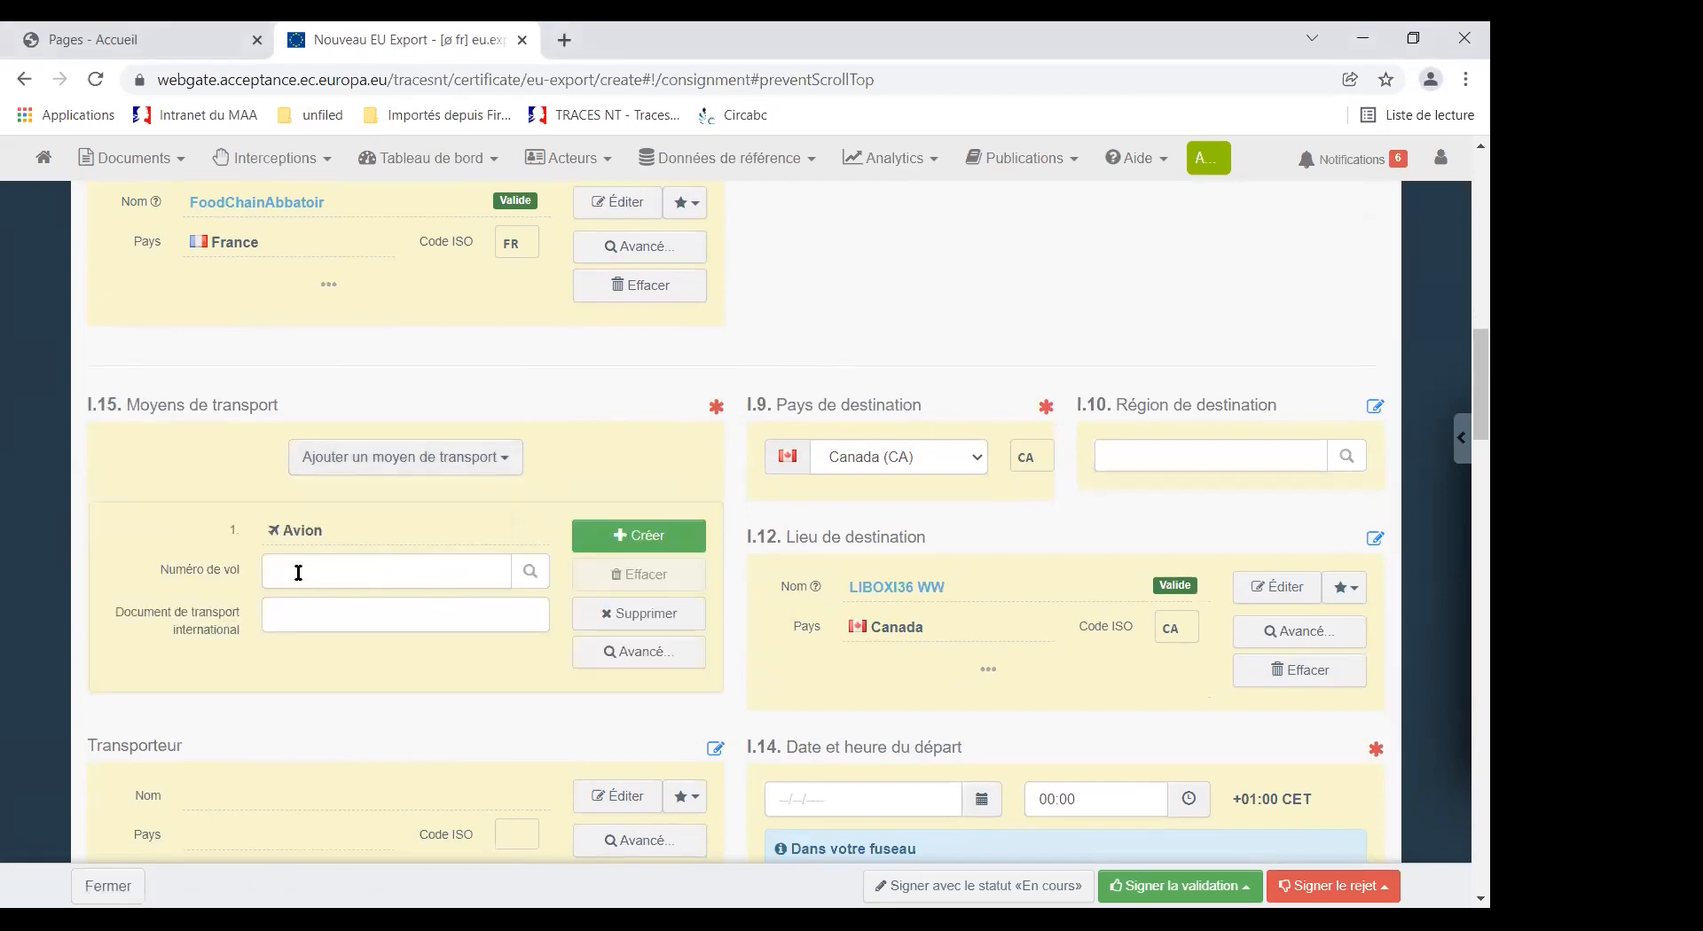
Search the flight numbers for "AC" in box I.15, select AC281 and clear the selection again.
left_click(298, 573)
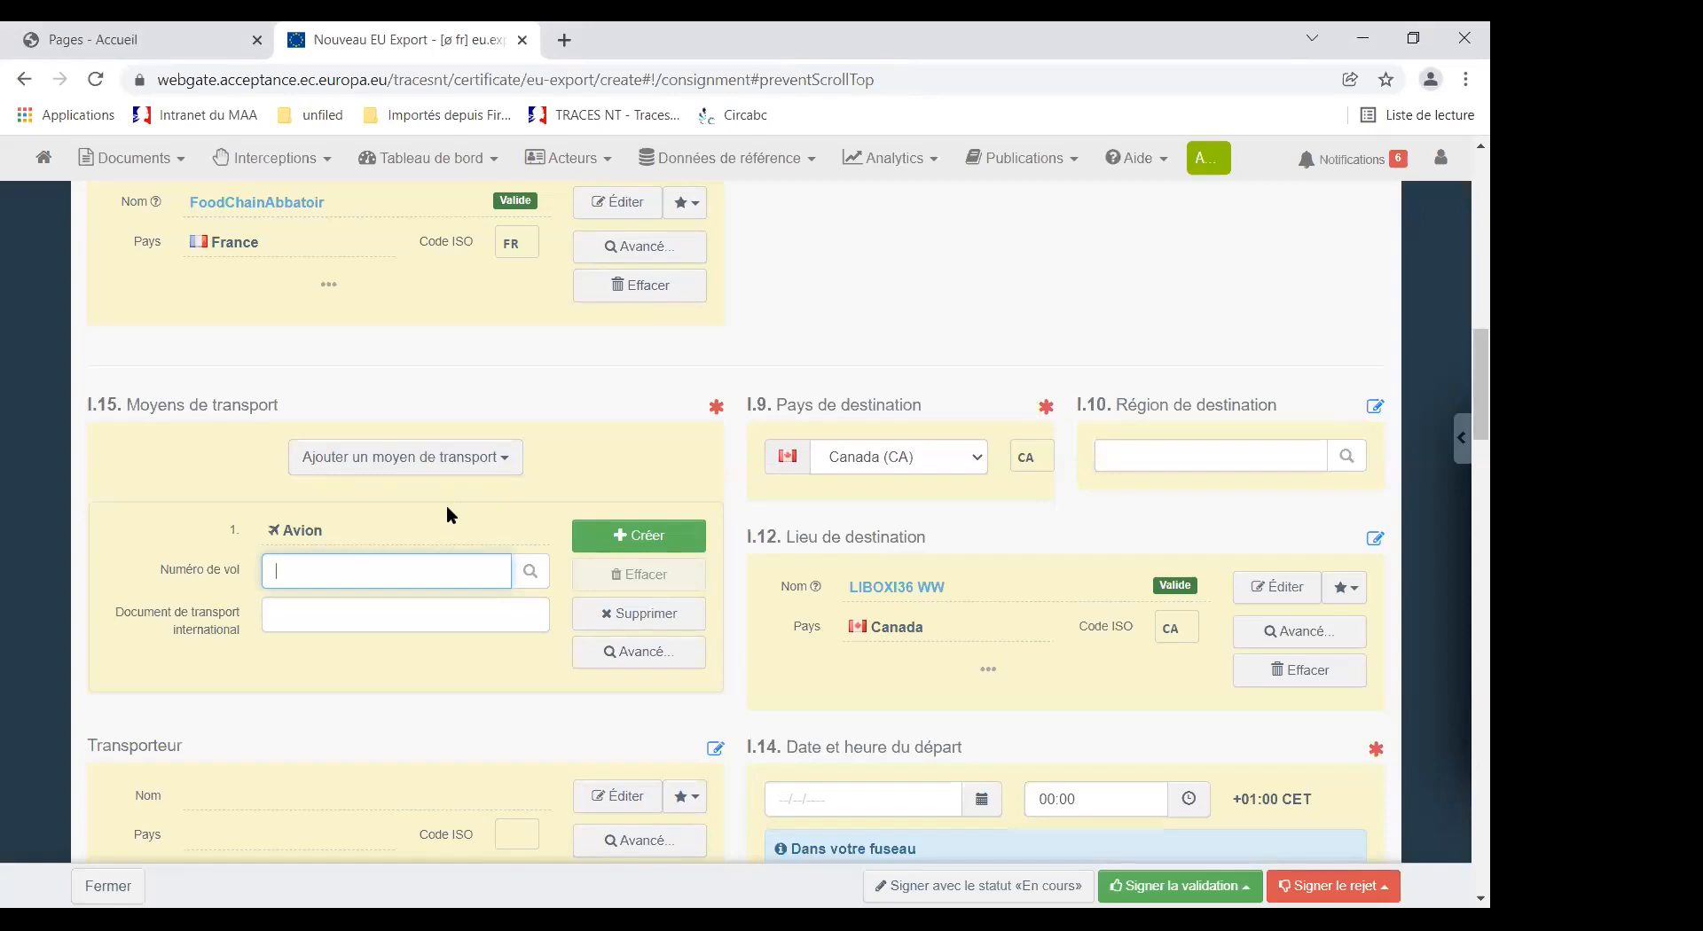
type("AC")
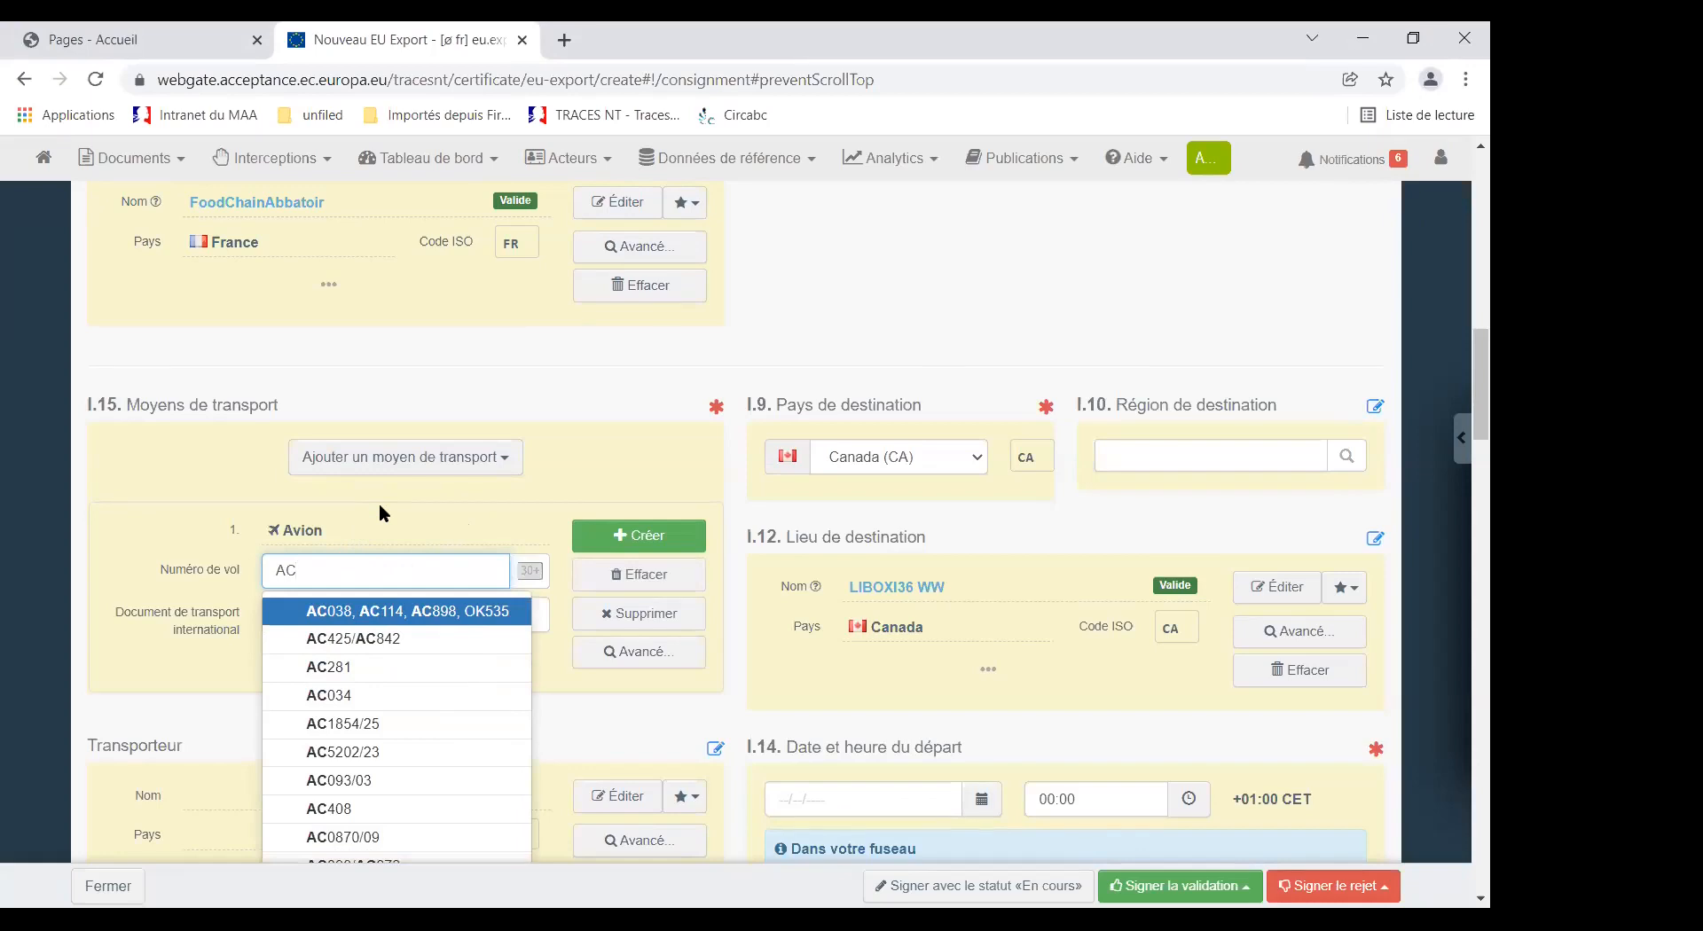
key("BackSpace")
key("BackSpace")
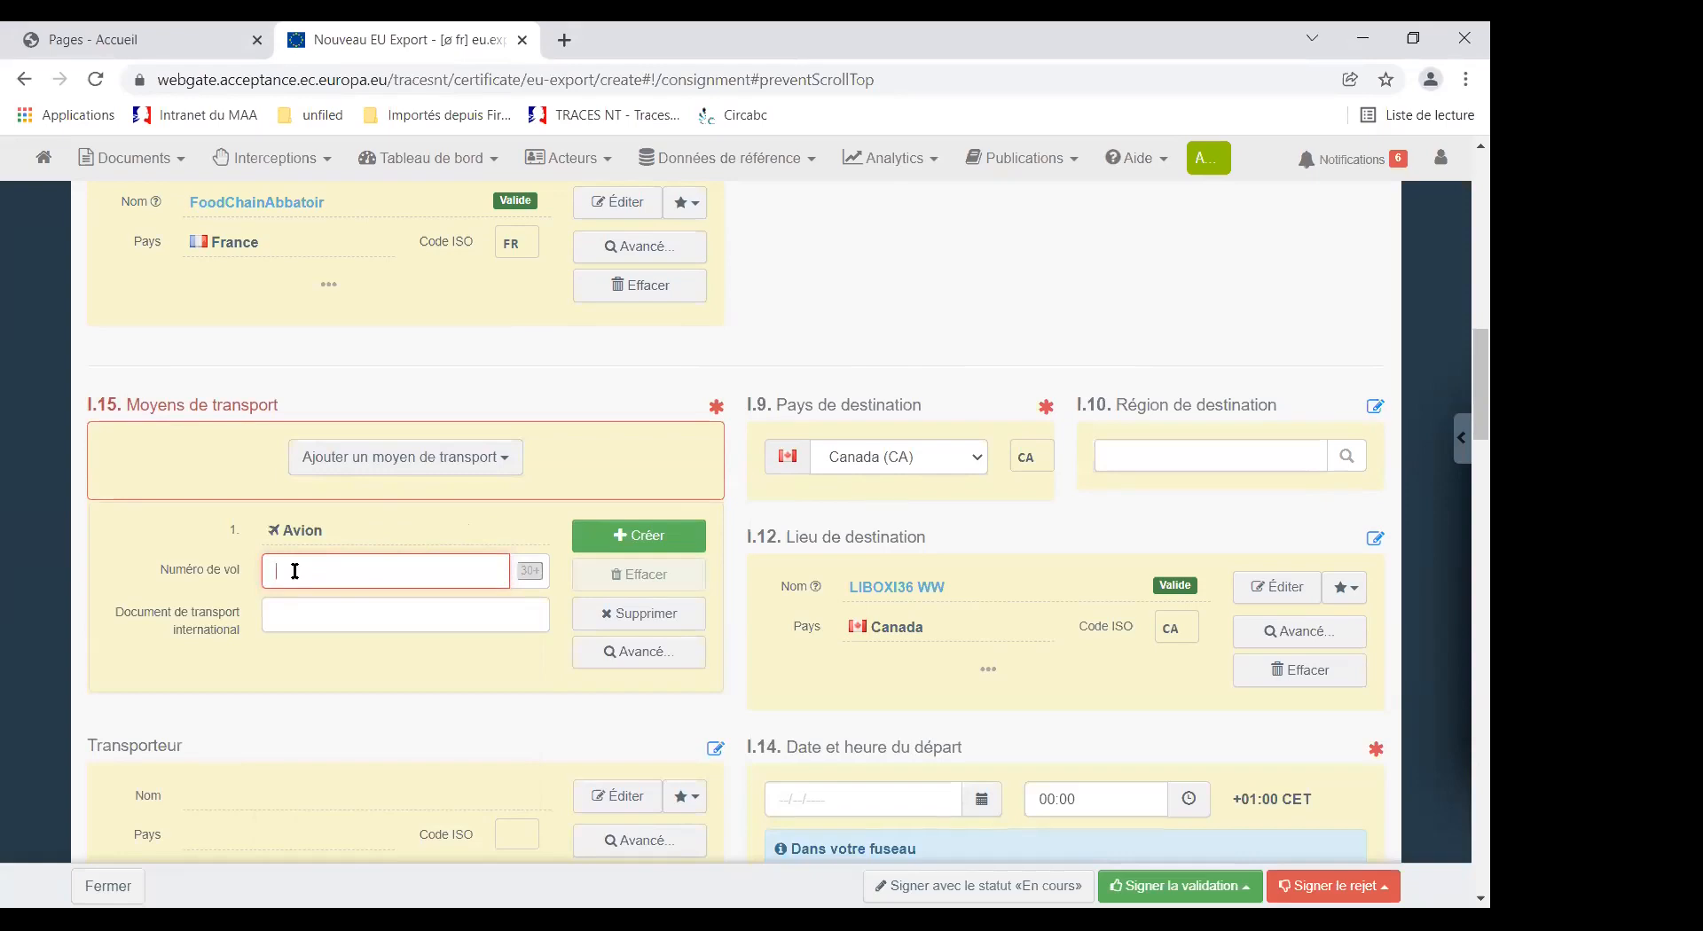
type("AC")
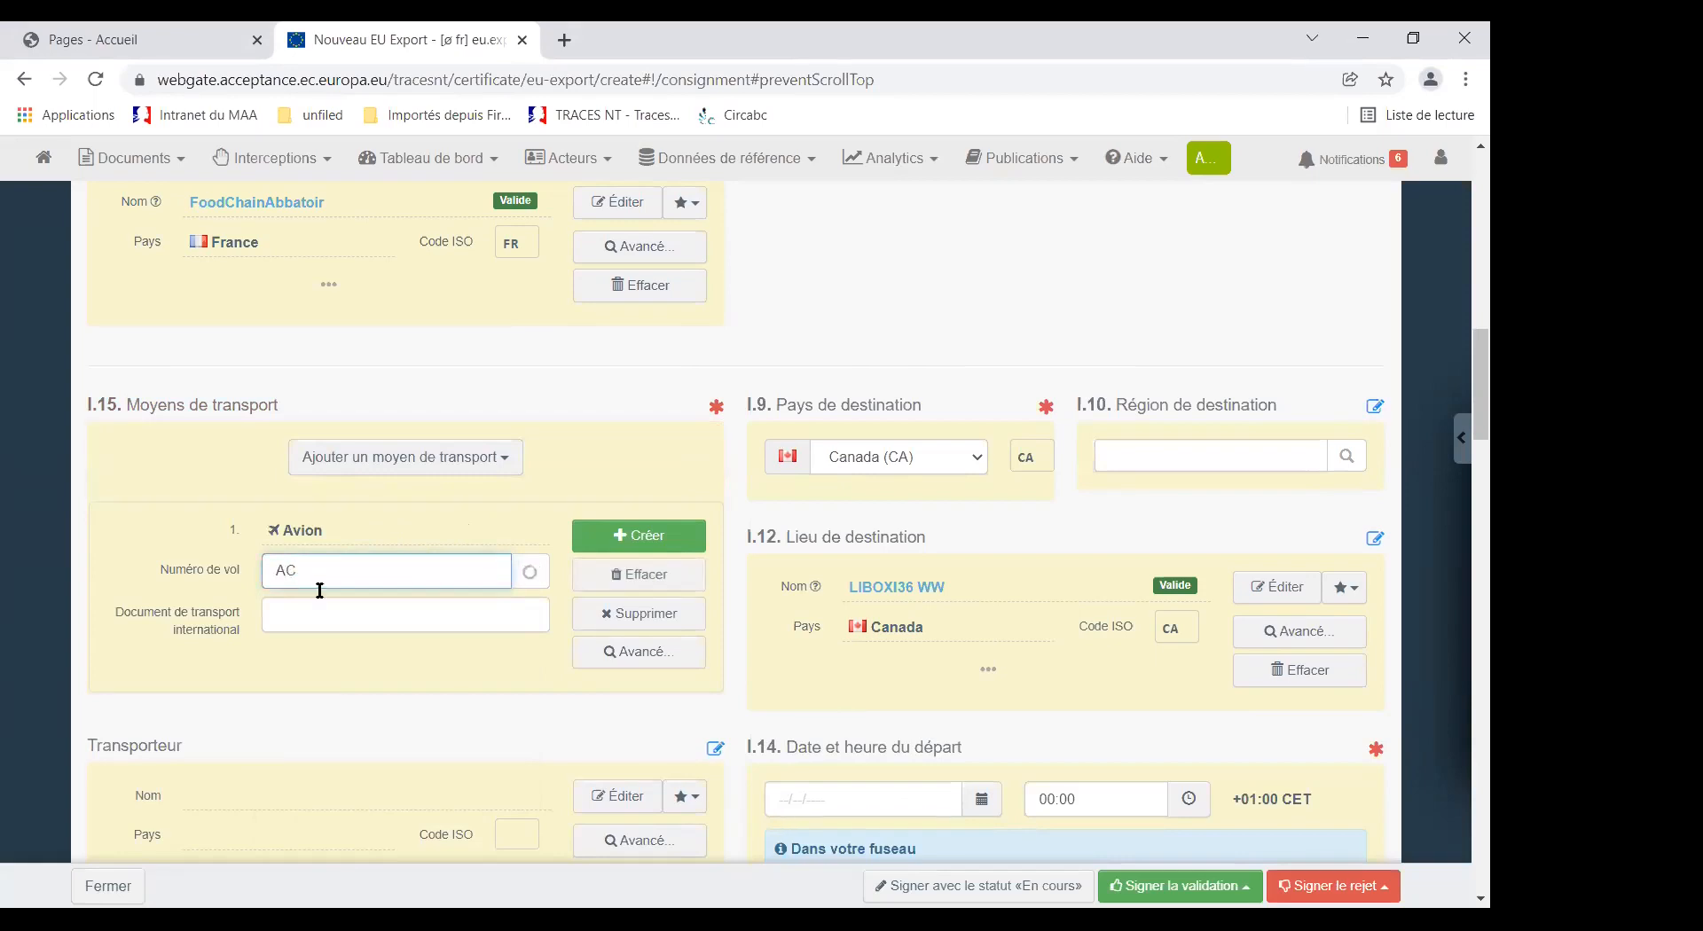
left_click(317, 669)
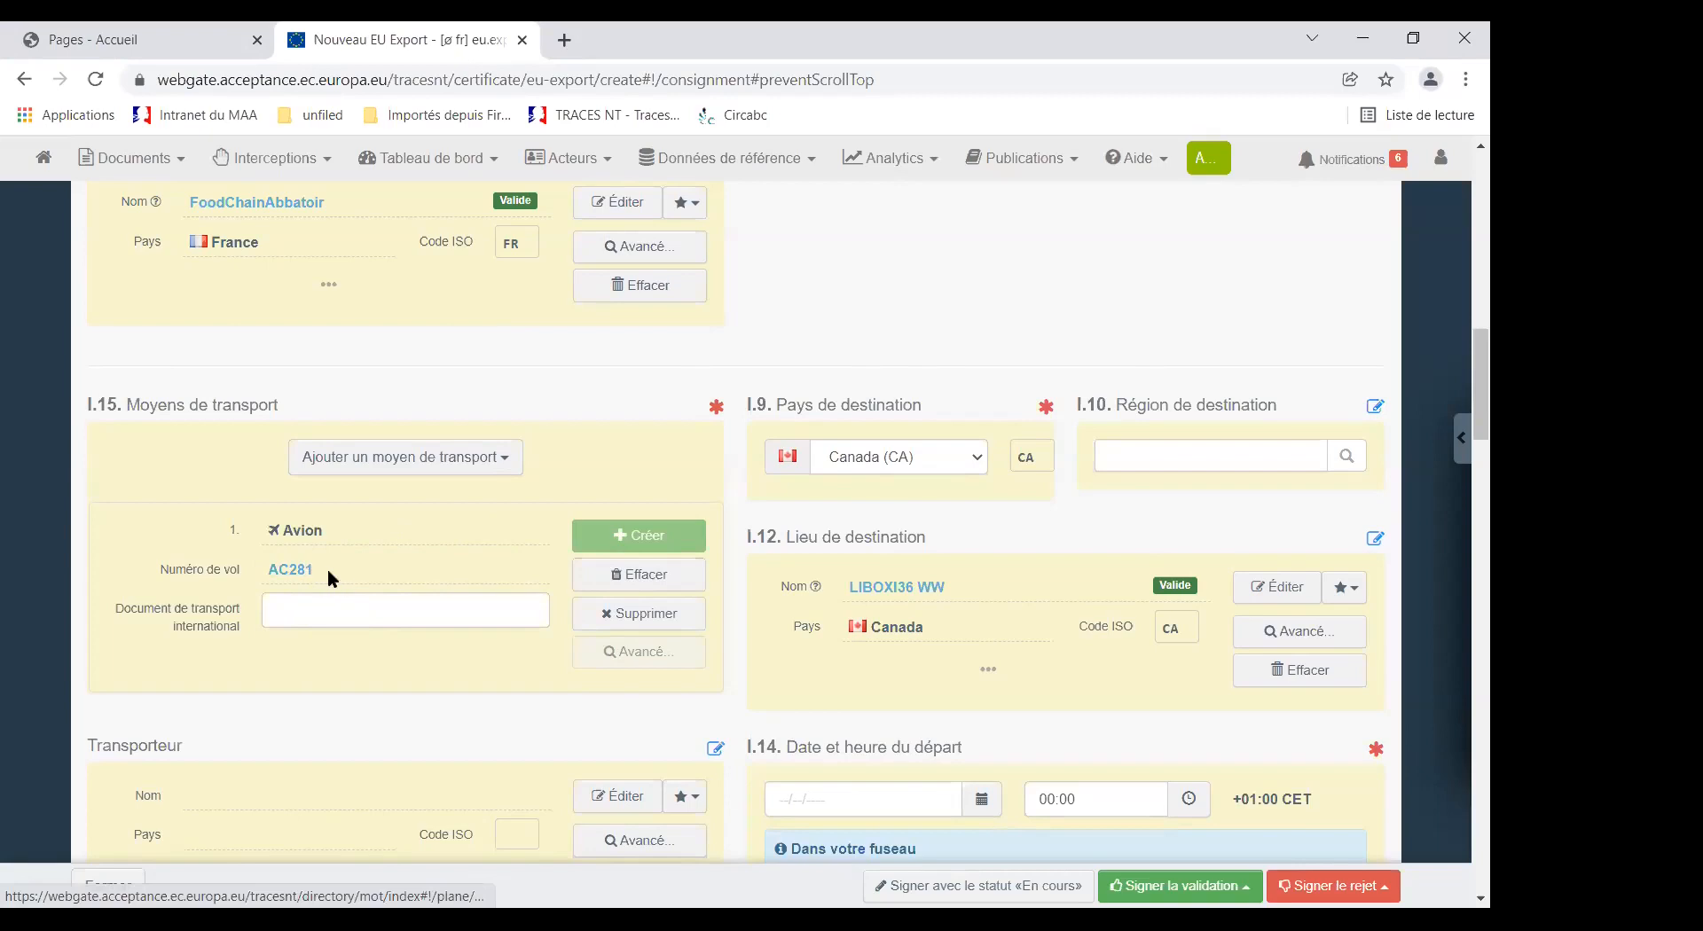
left_click(639, 576)
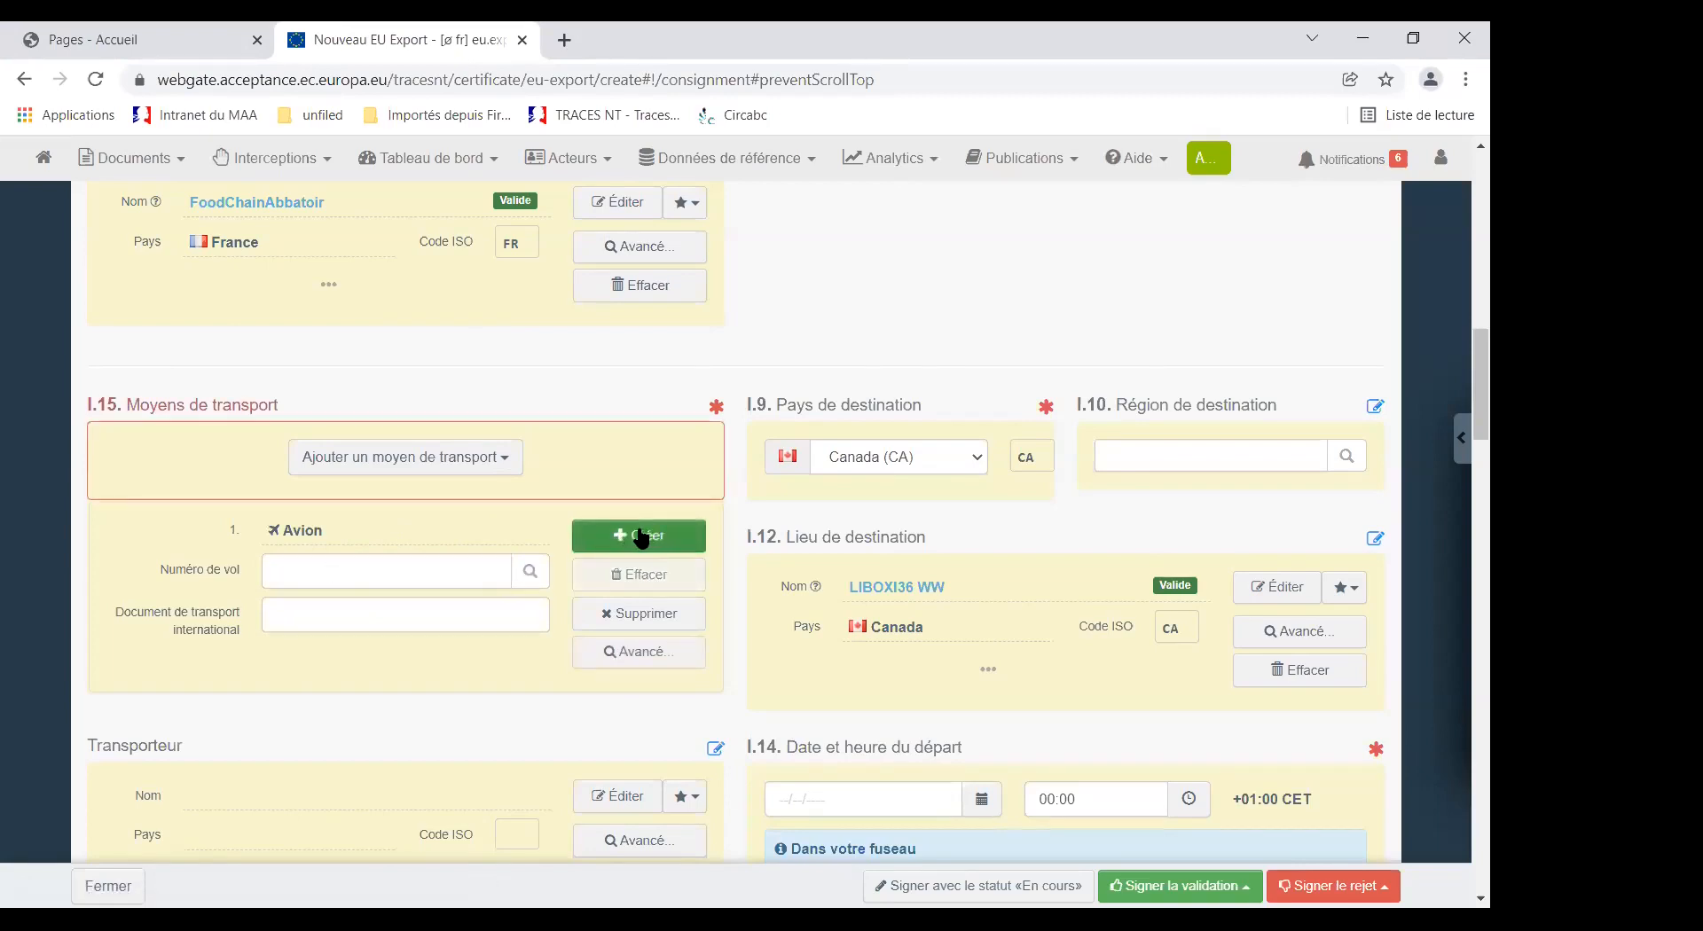
Enter flight number AC440 for the airplane in box I.15 and create it as a new means of transport.
left_click(293, 571)
type("AC")
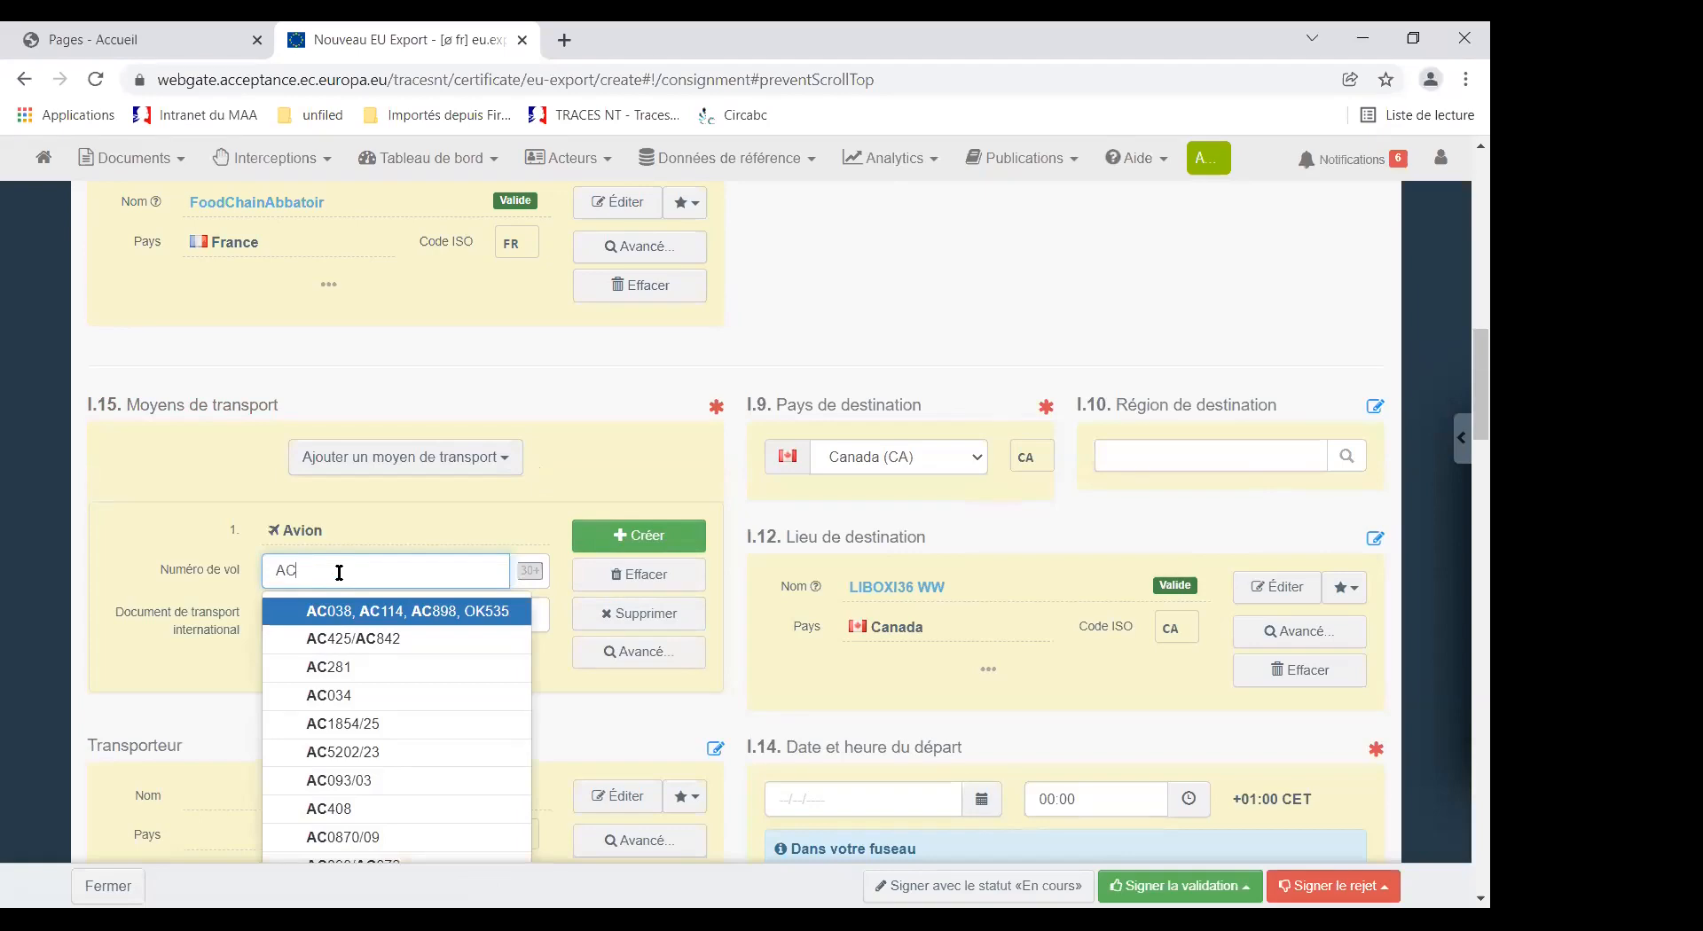
type("440")
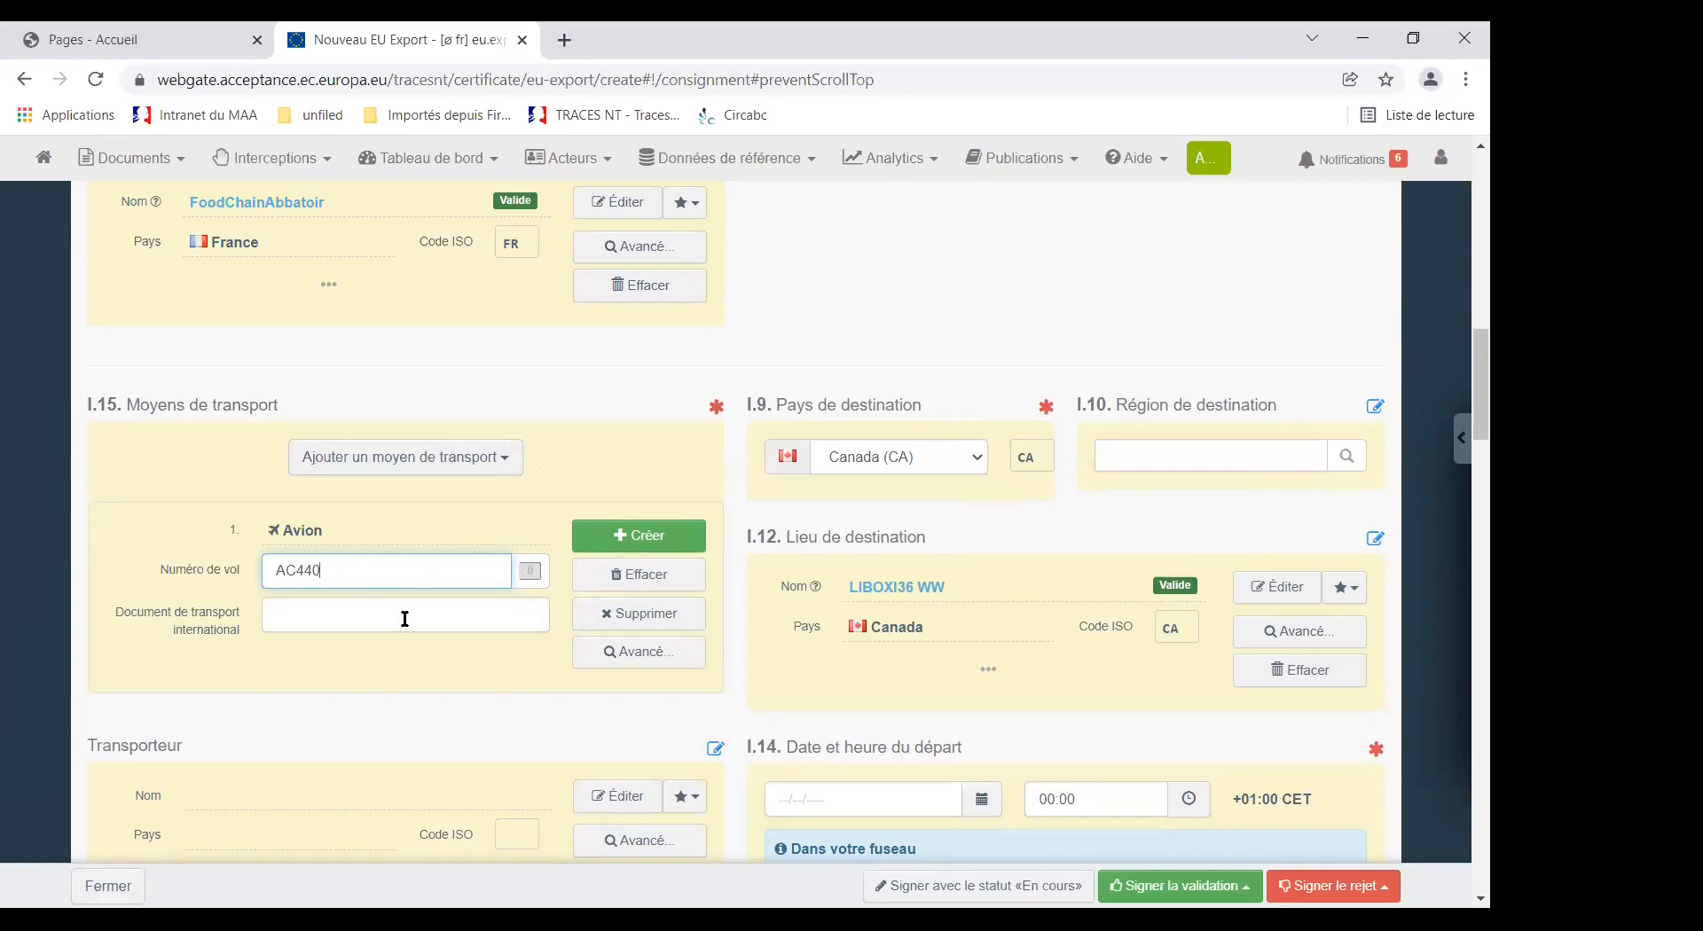
left_click(660, 537)
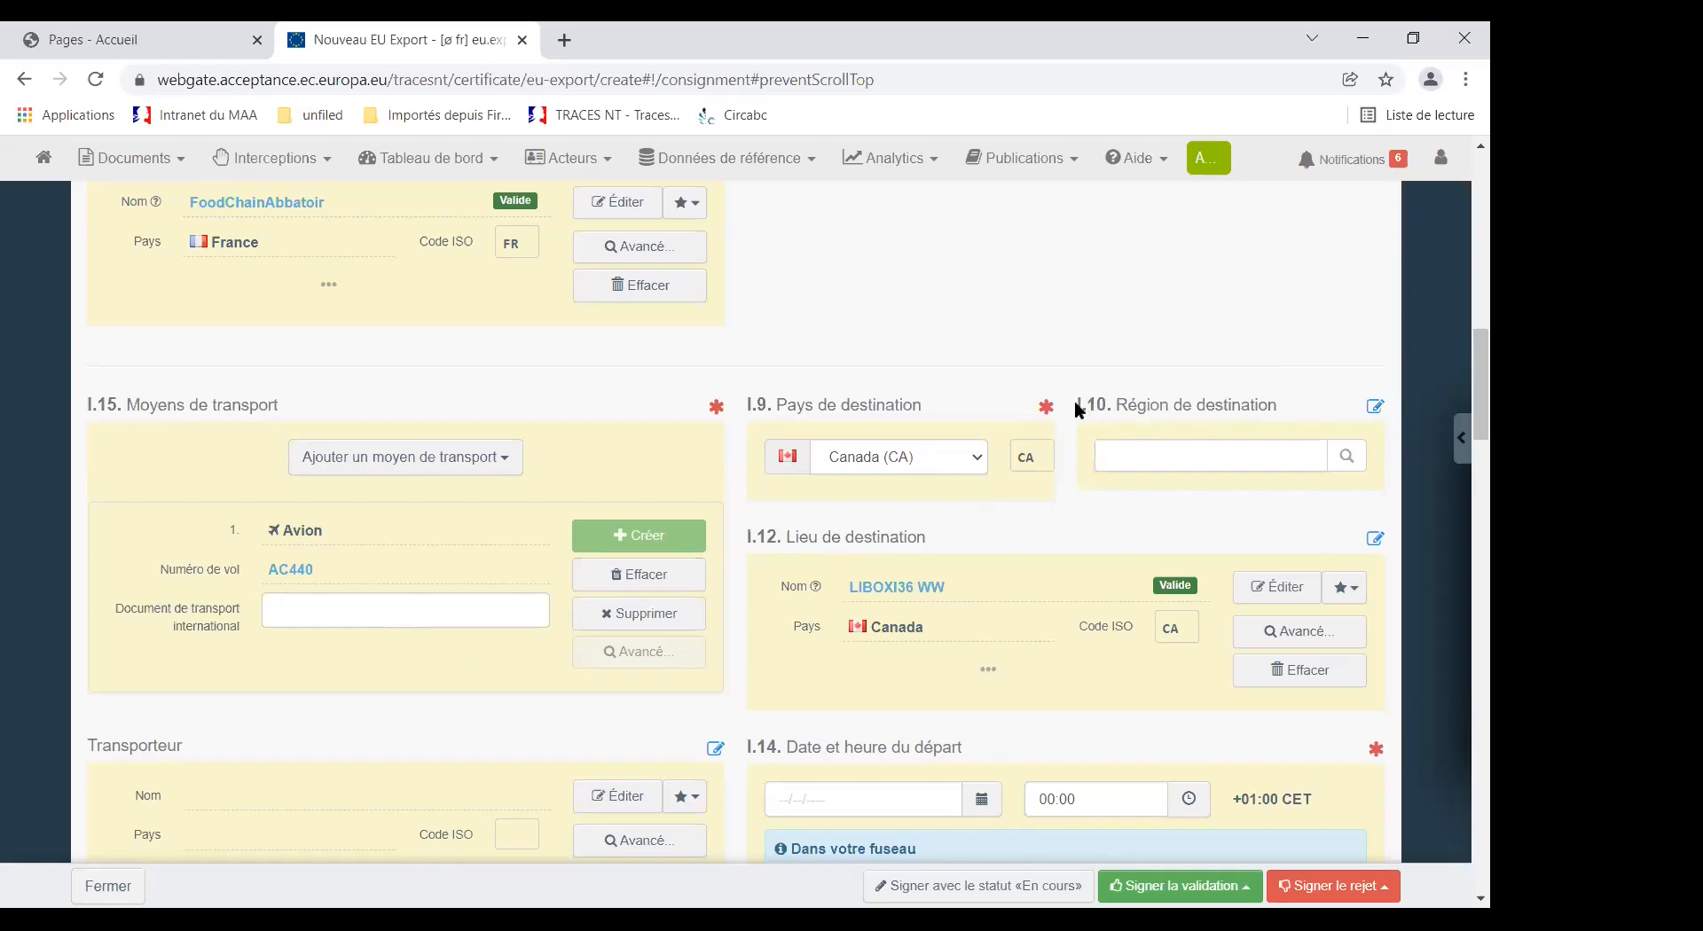
Examine the optional boxes for the region of destination (I.10) and the transporter.
left_click_drag(1089, 404, 1279, 408)
scroll(909, 621, "down", 3)
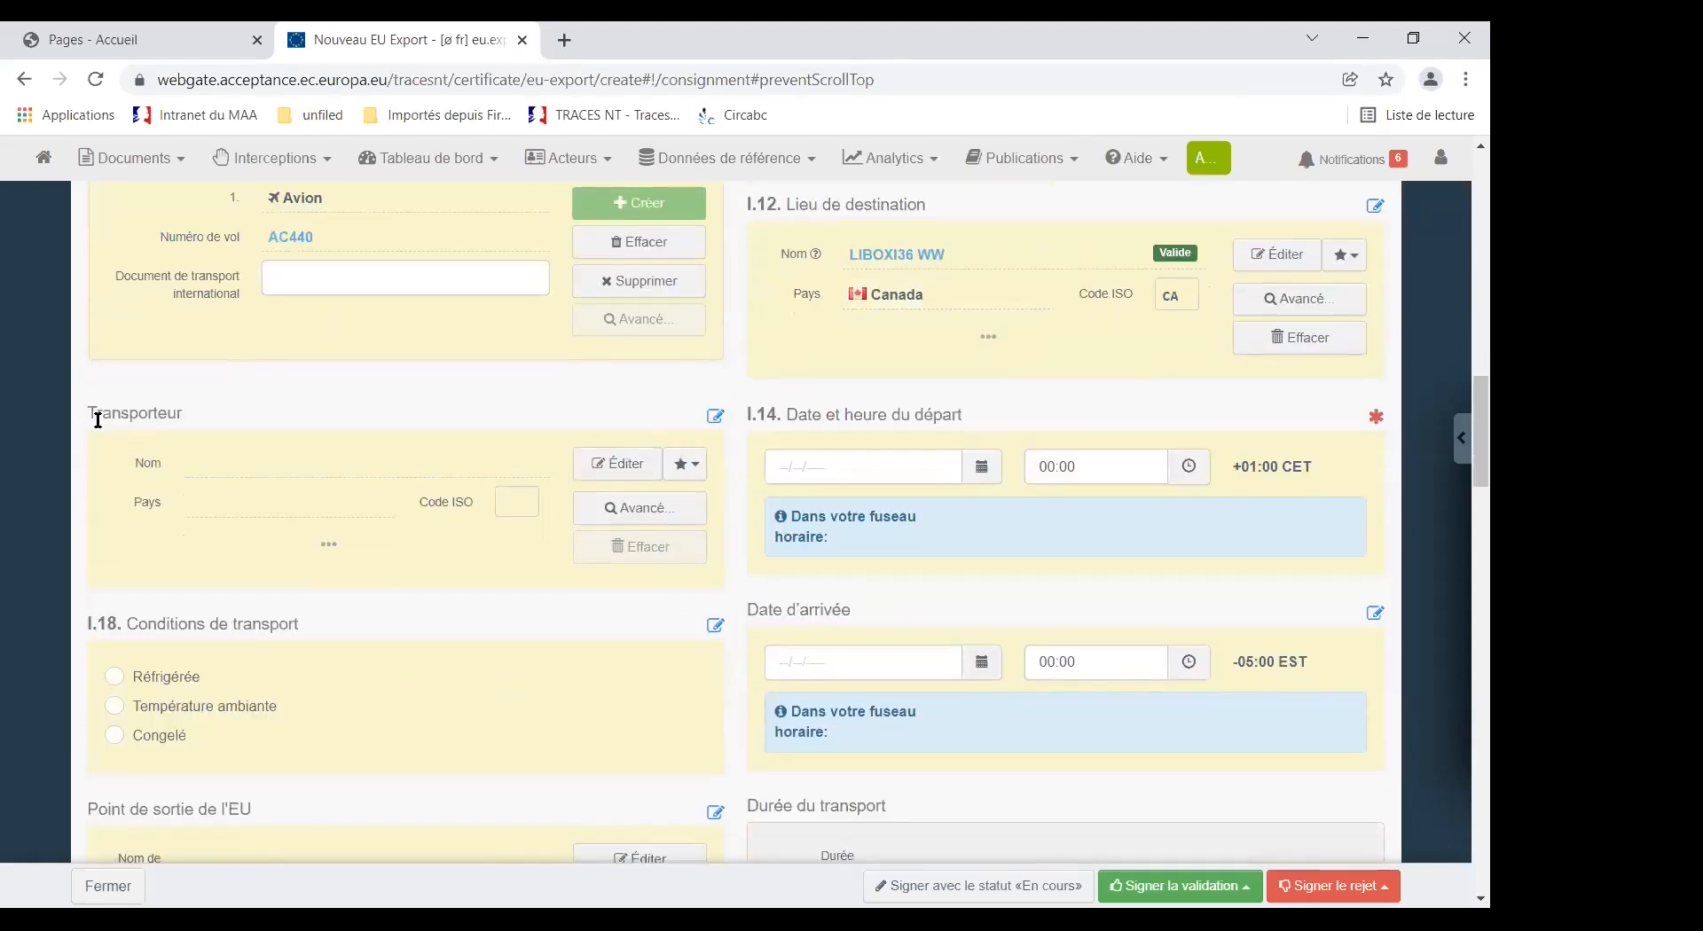
left_click_drag(88, 413, 182, 408)
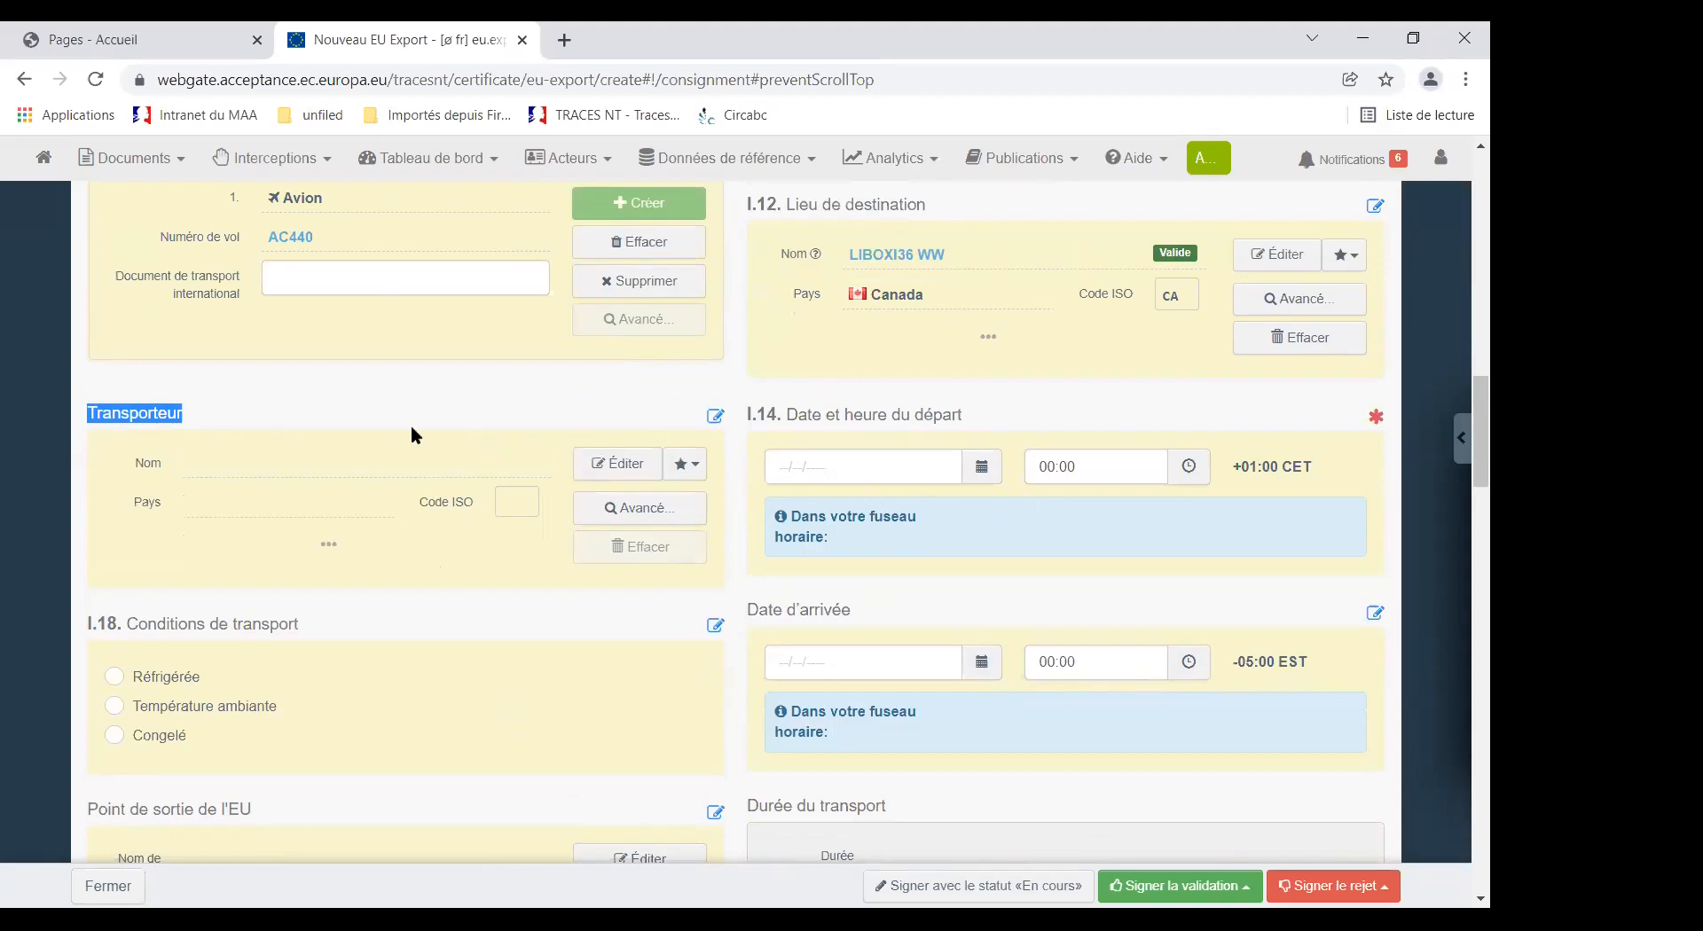
left_click(206, 414)
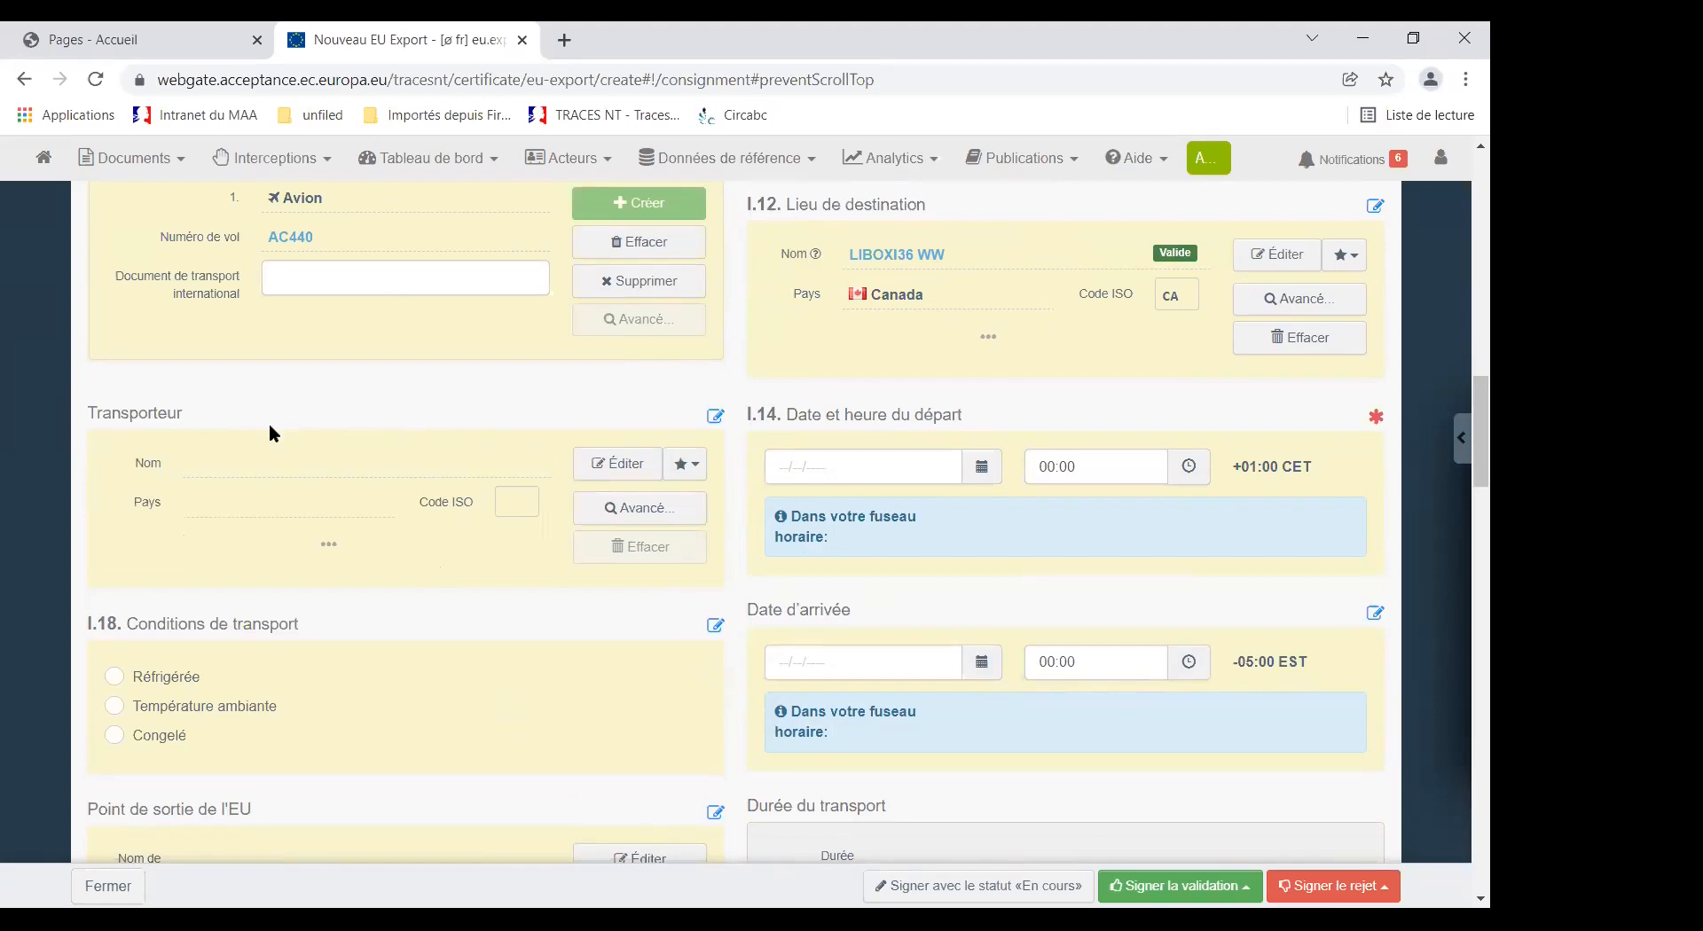
Set the departure date and time in box I.14 to 05/02/2022 at 22:00.
mouse_move(1376, 417)
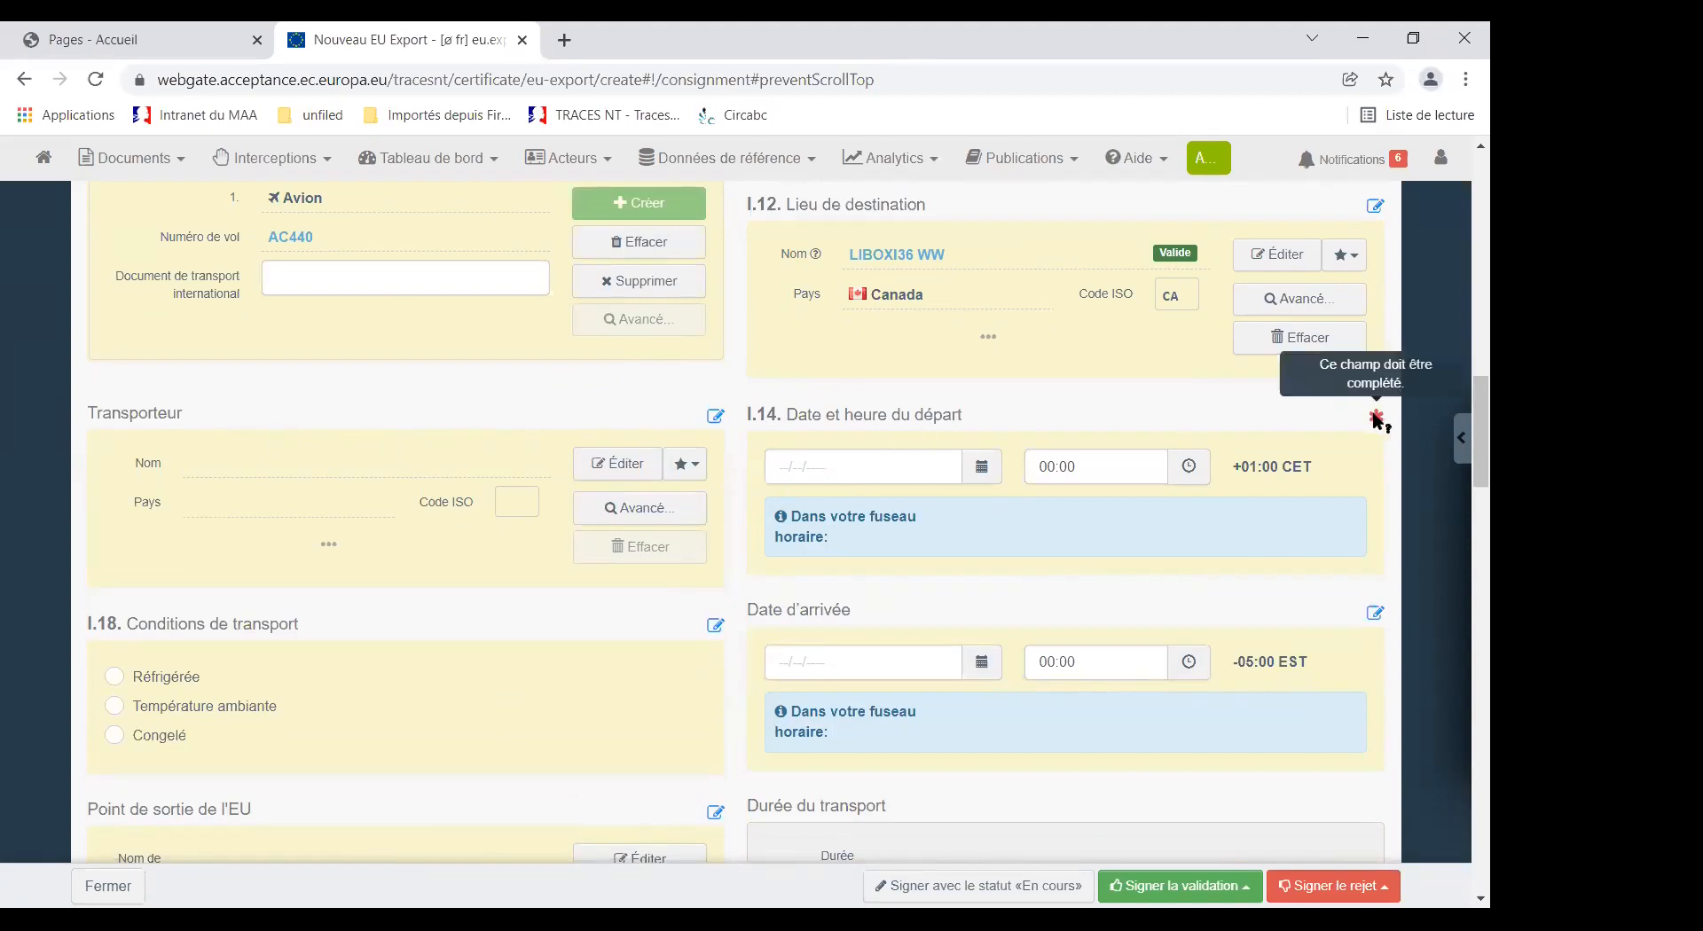
left_click(987, 466)
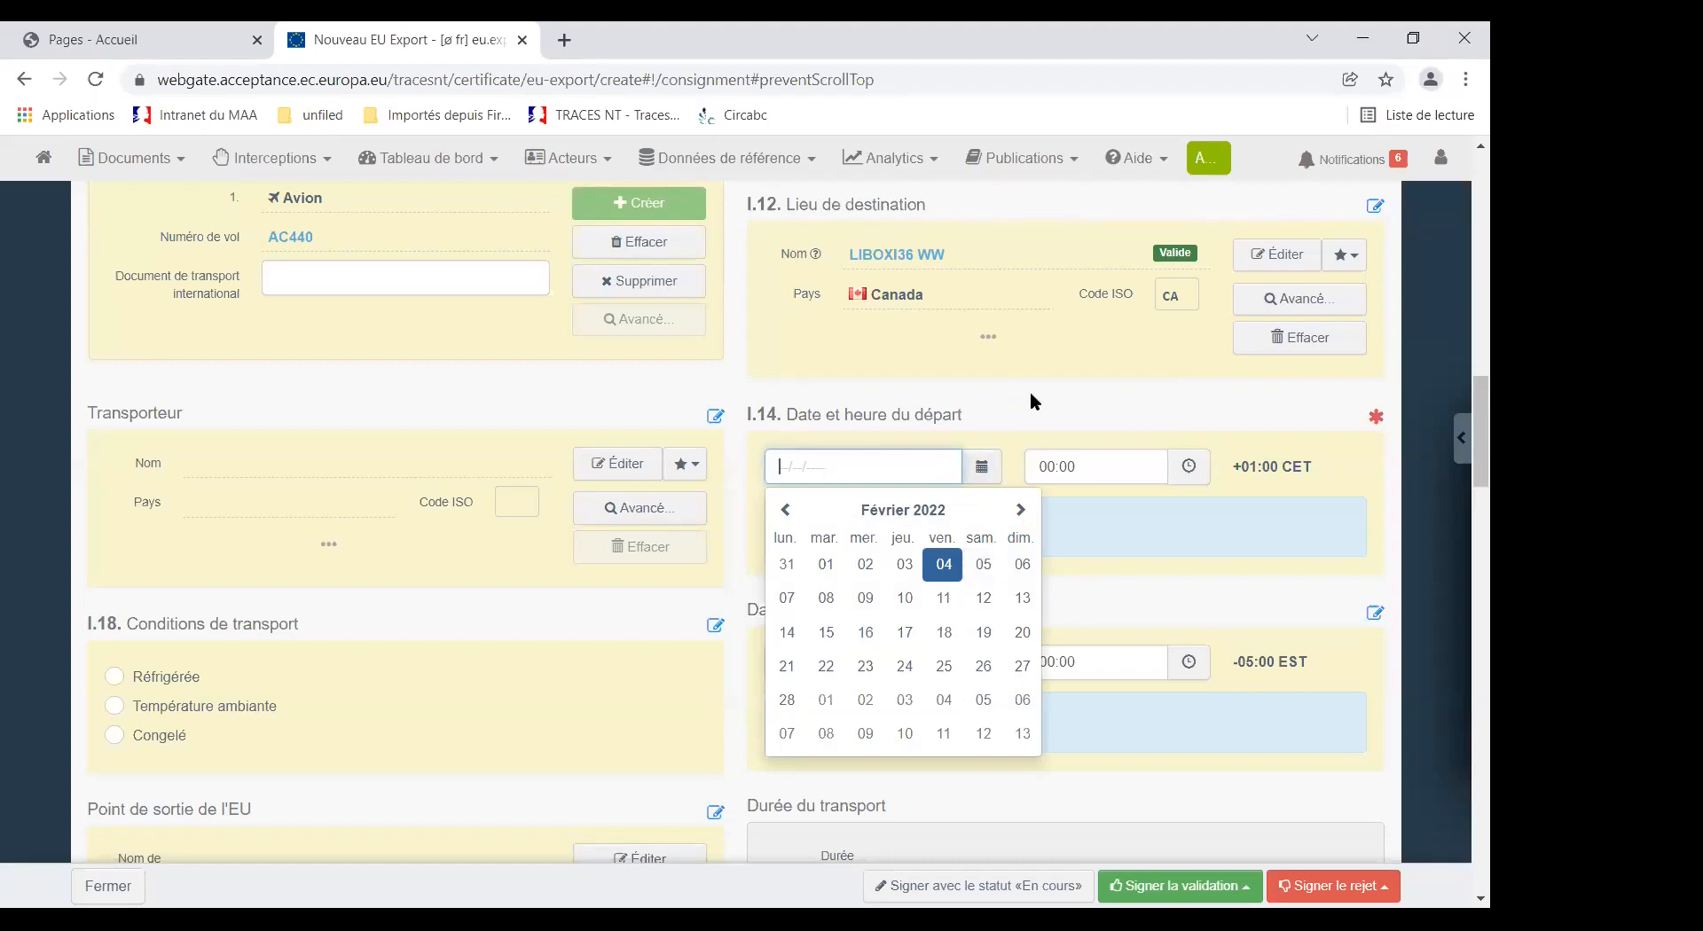
left_click(950, 401)
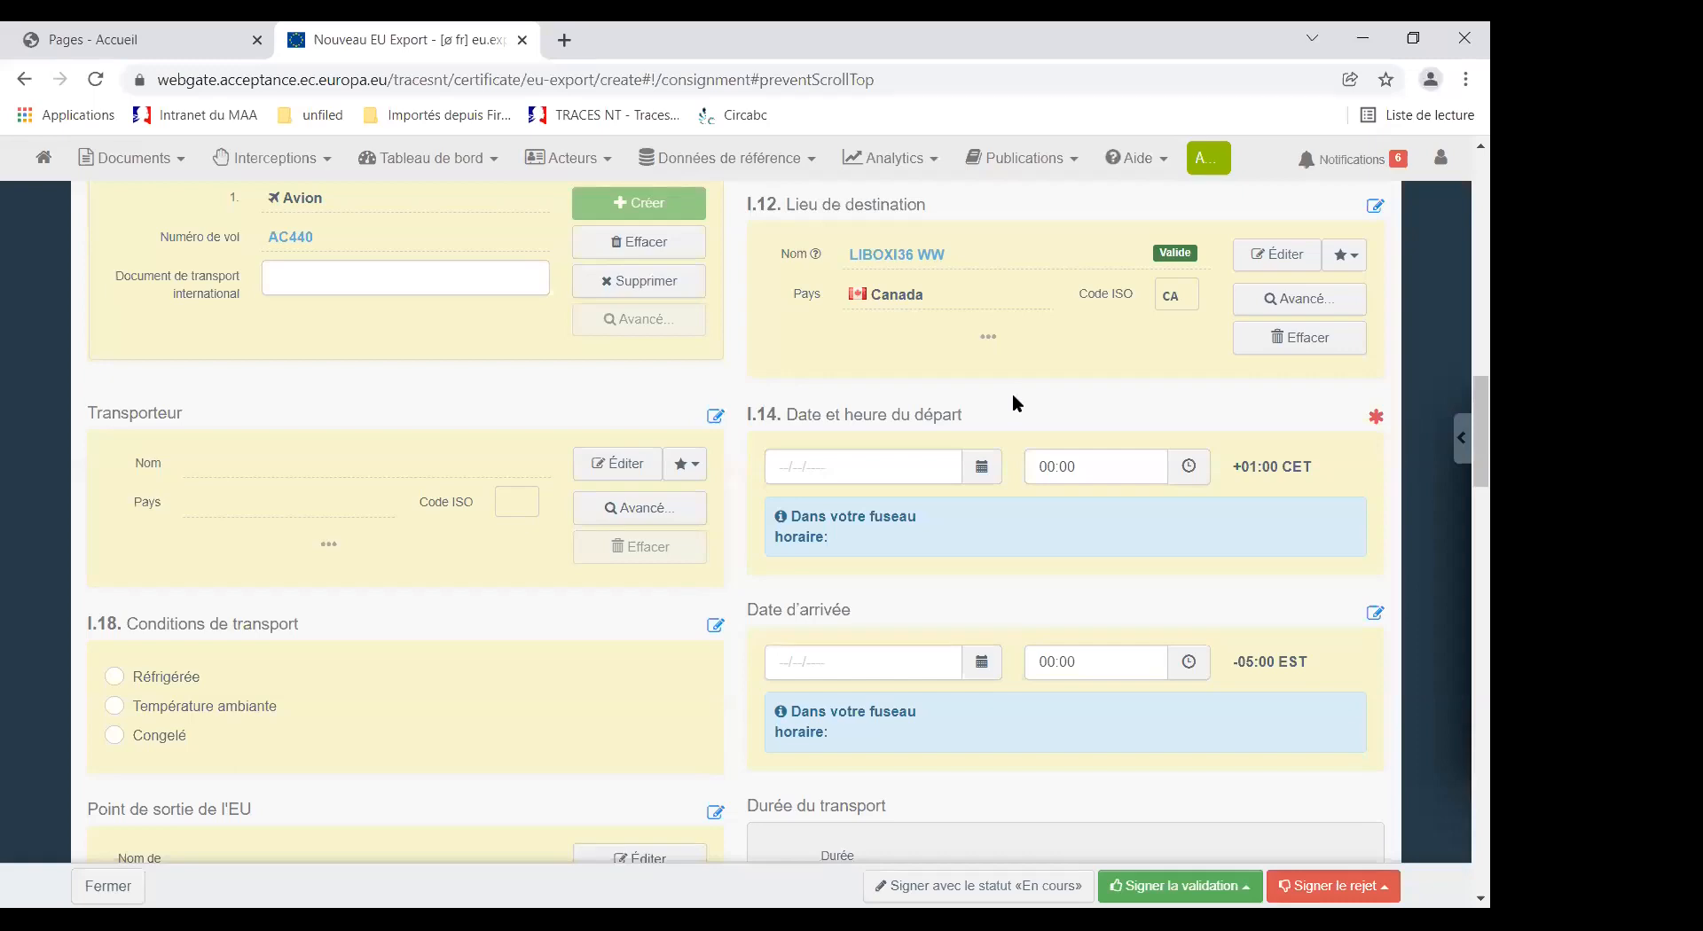
left_click(983, 468)
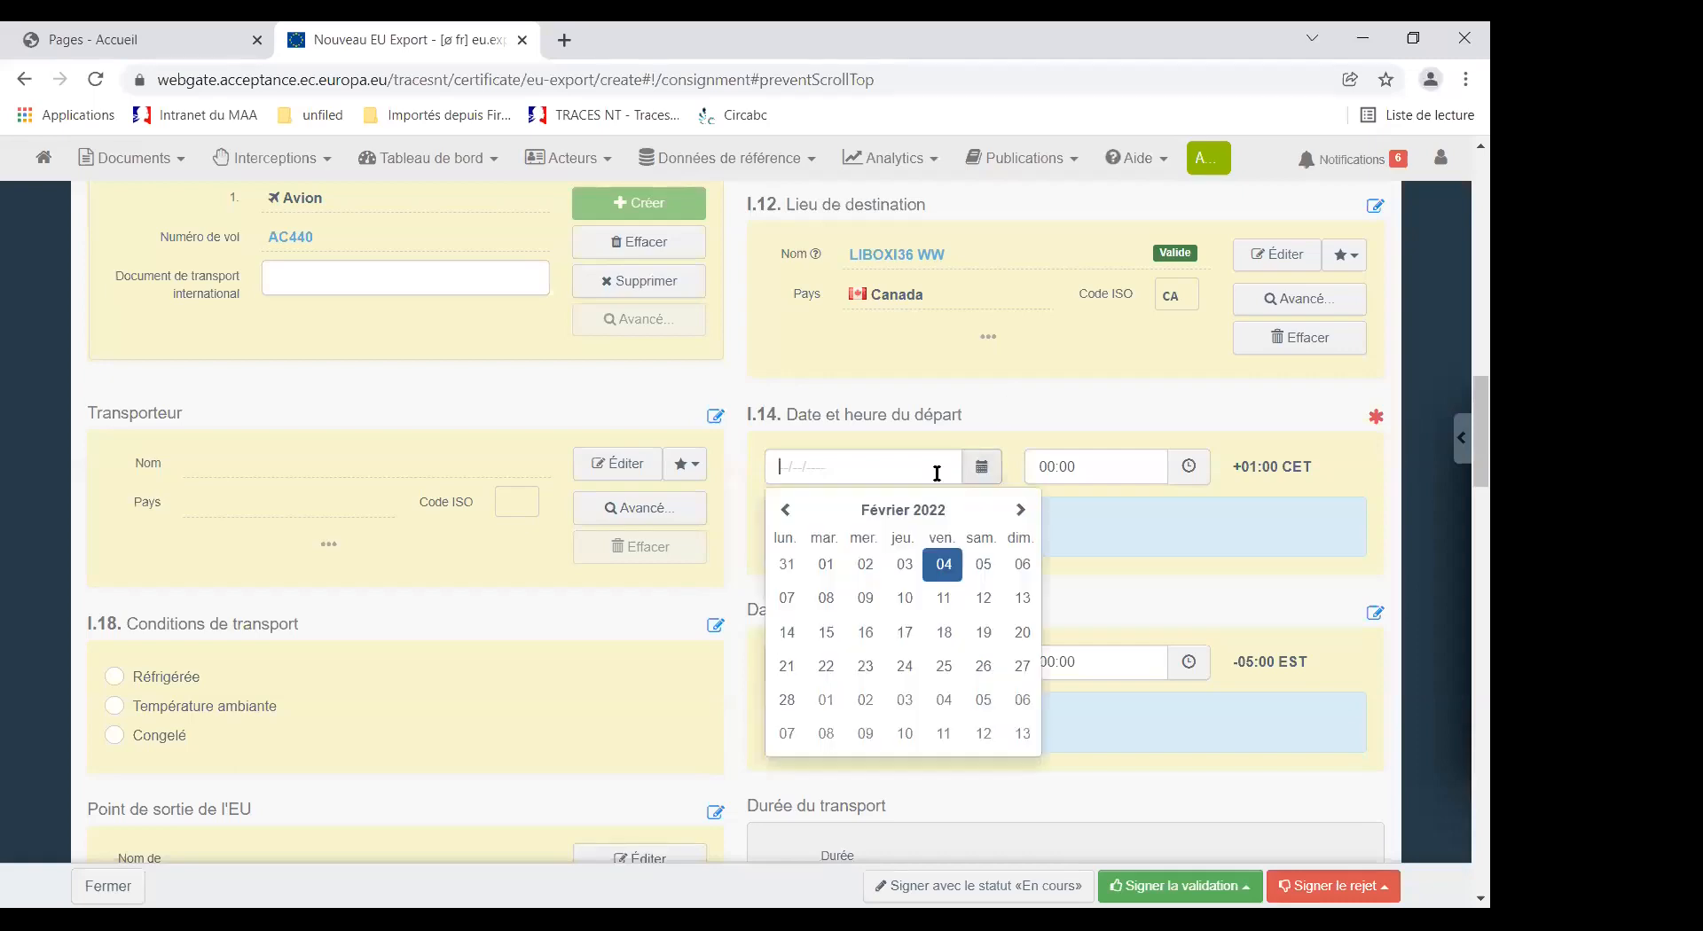
left_click(982, 561)
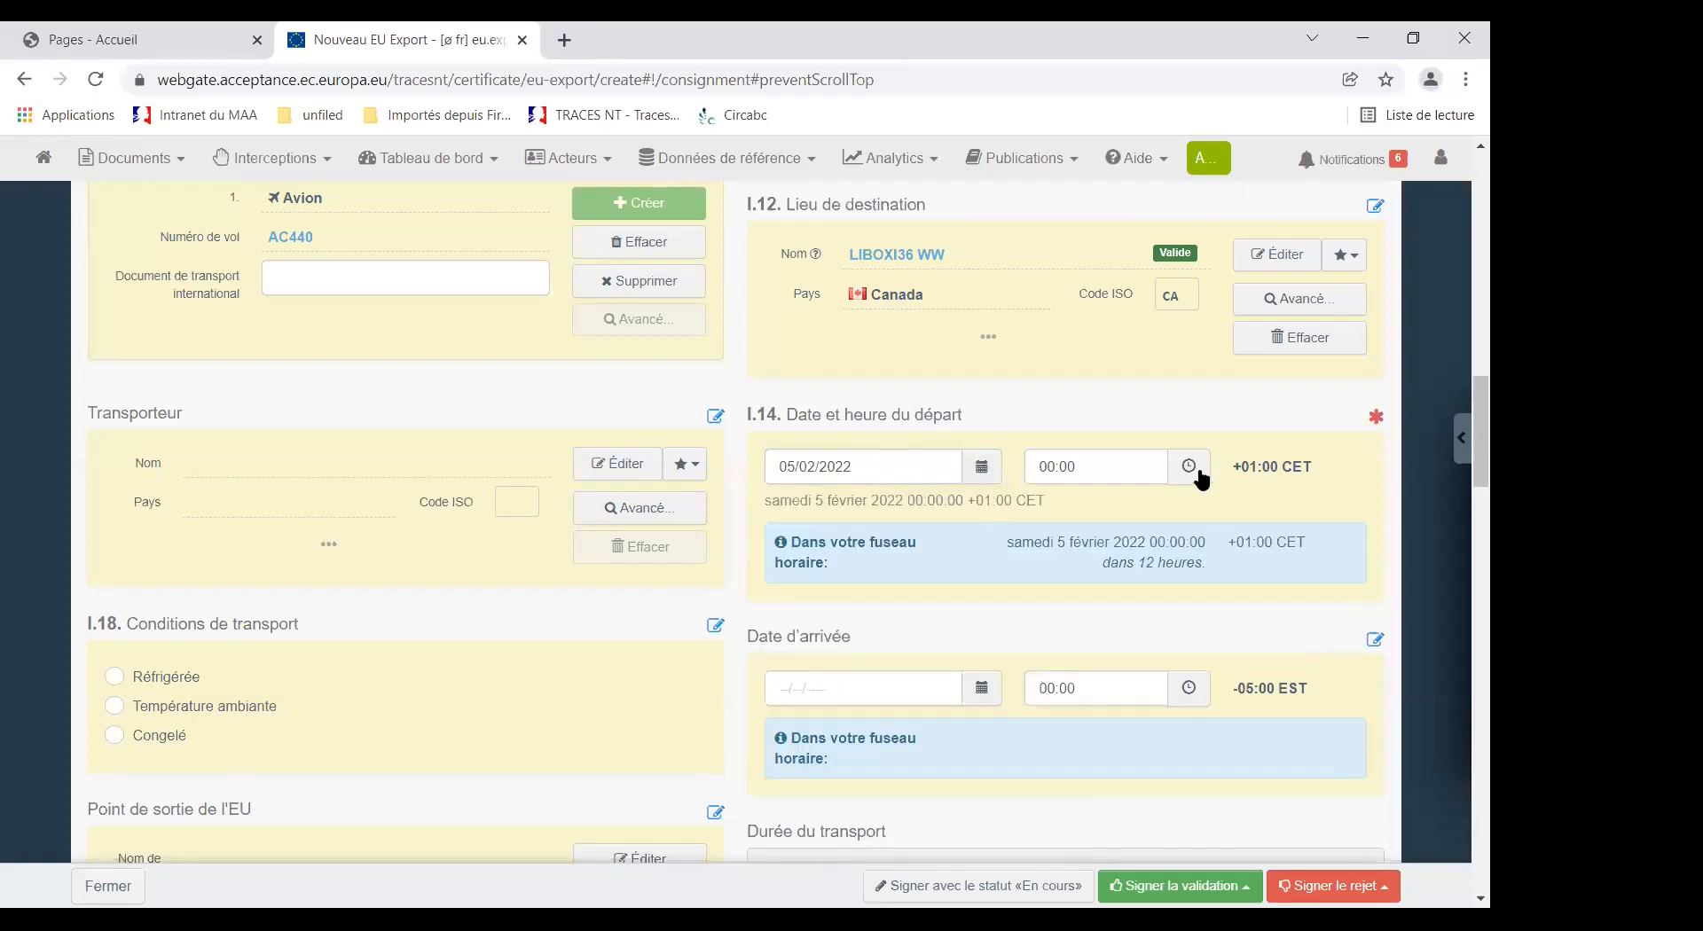
left_click(1096, 463)
left_click(1047, 508)
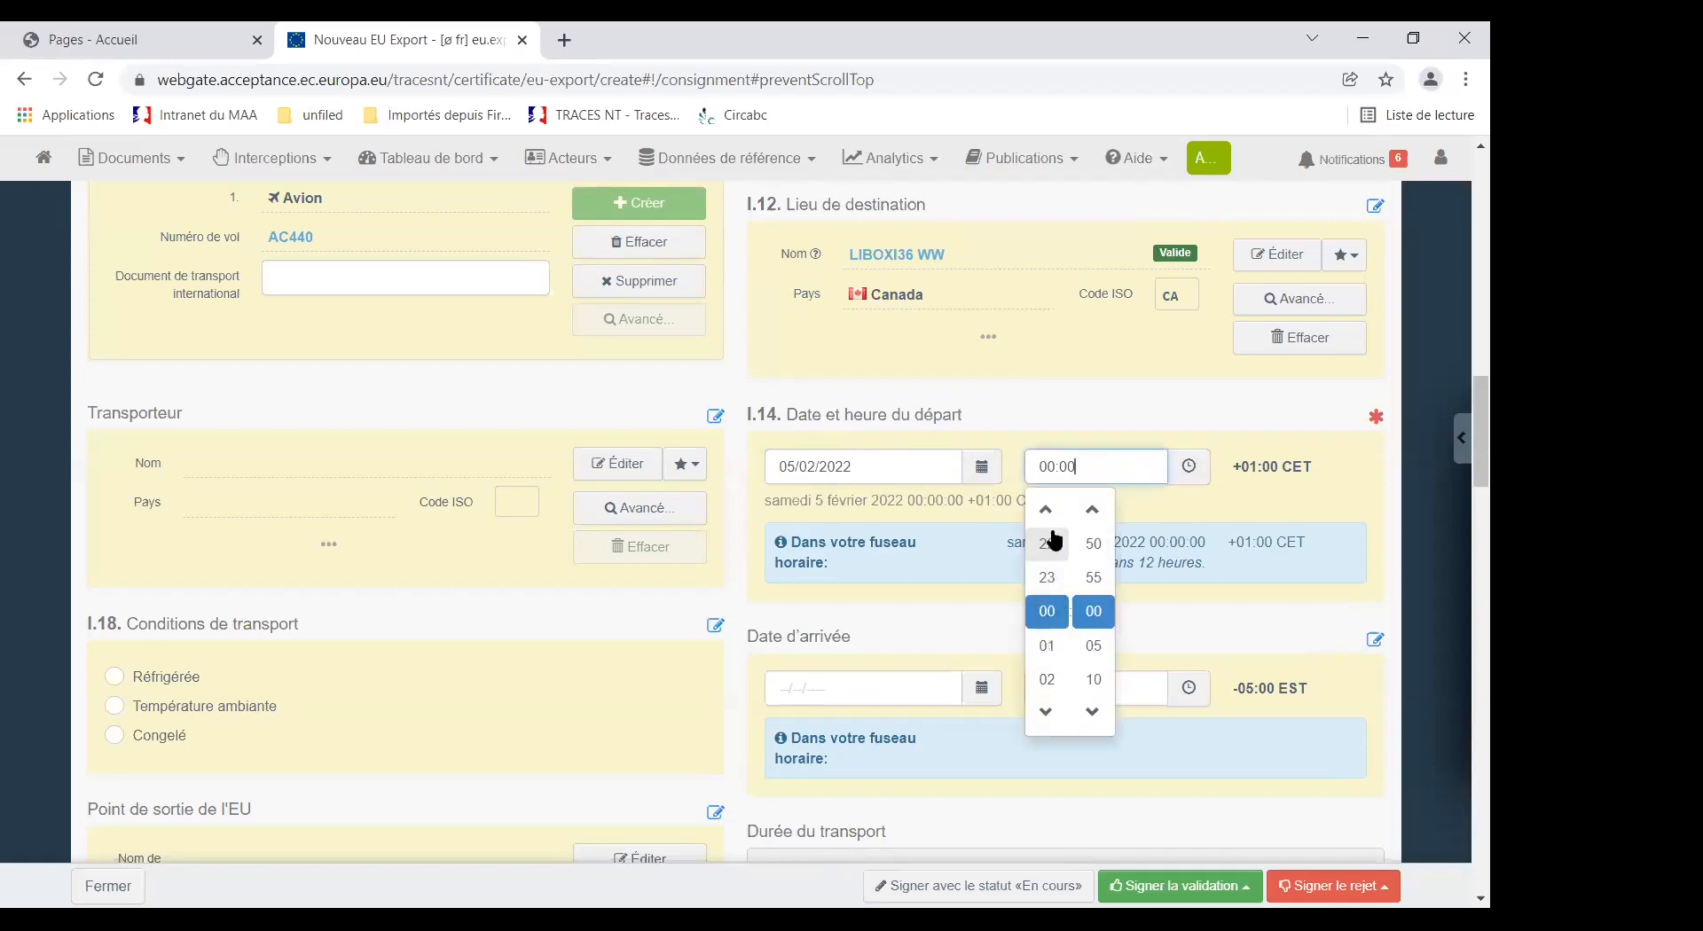
left_click(1046, 508)
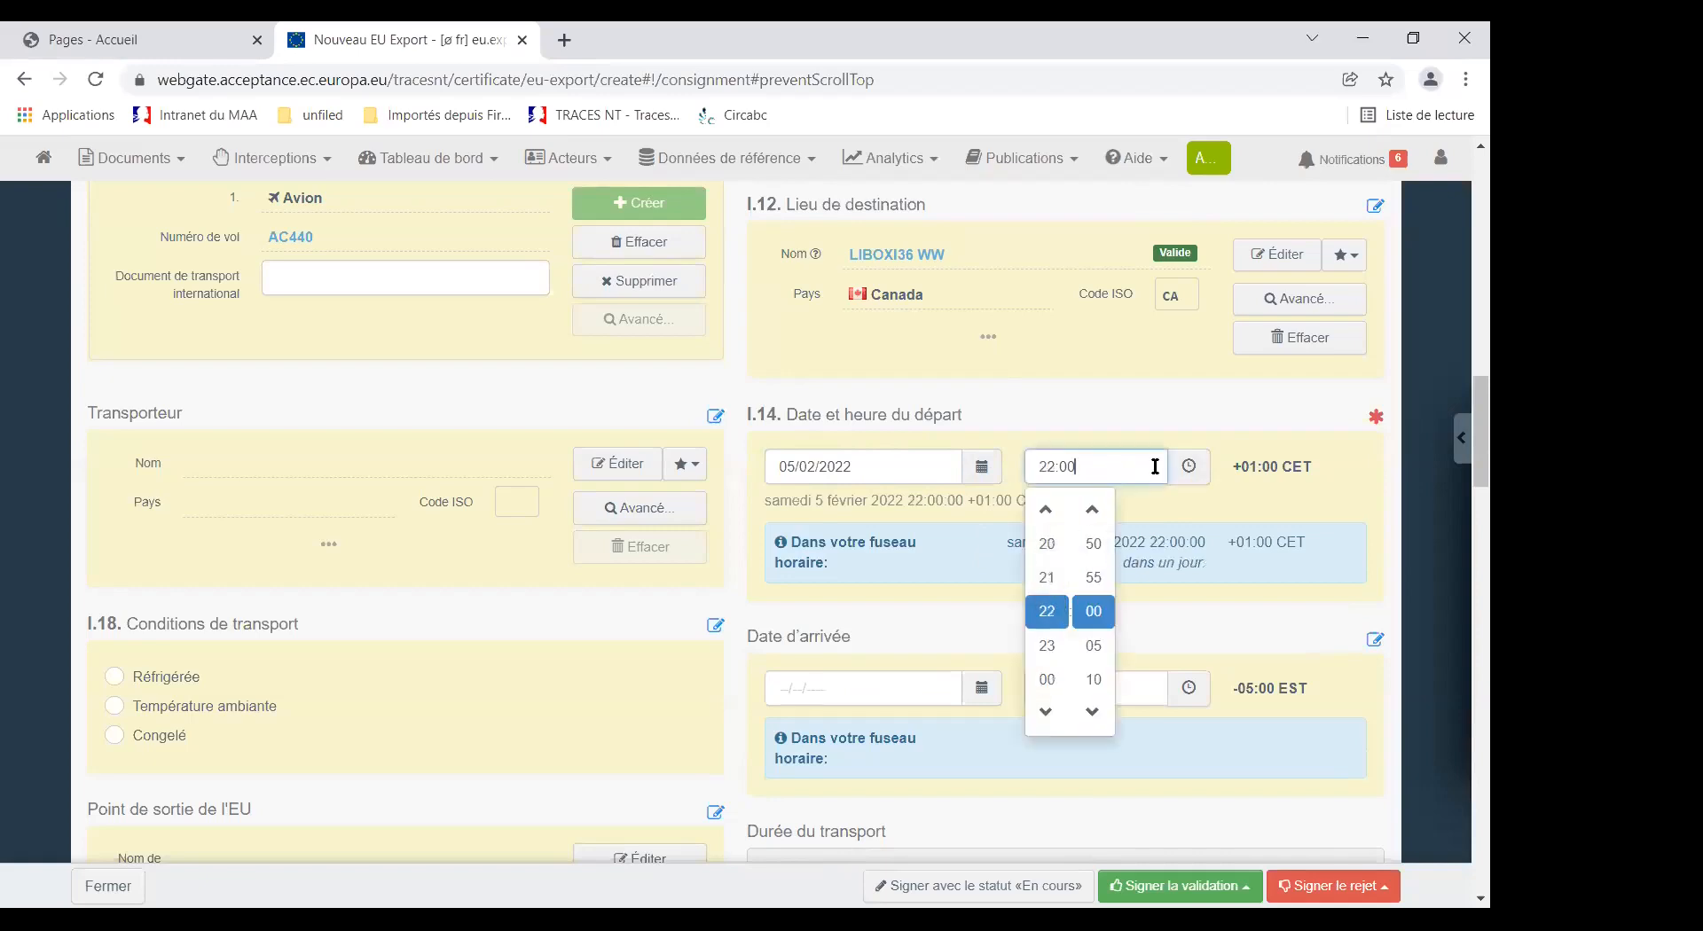
left_click(1217, 491)
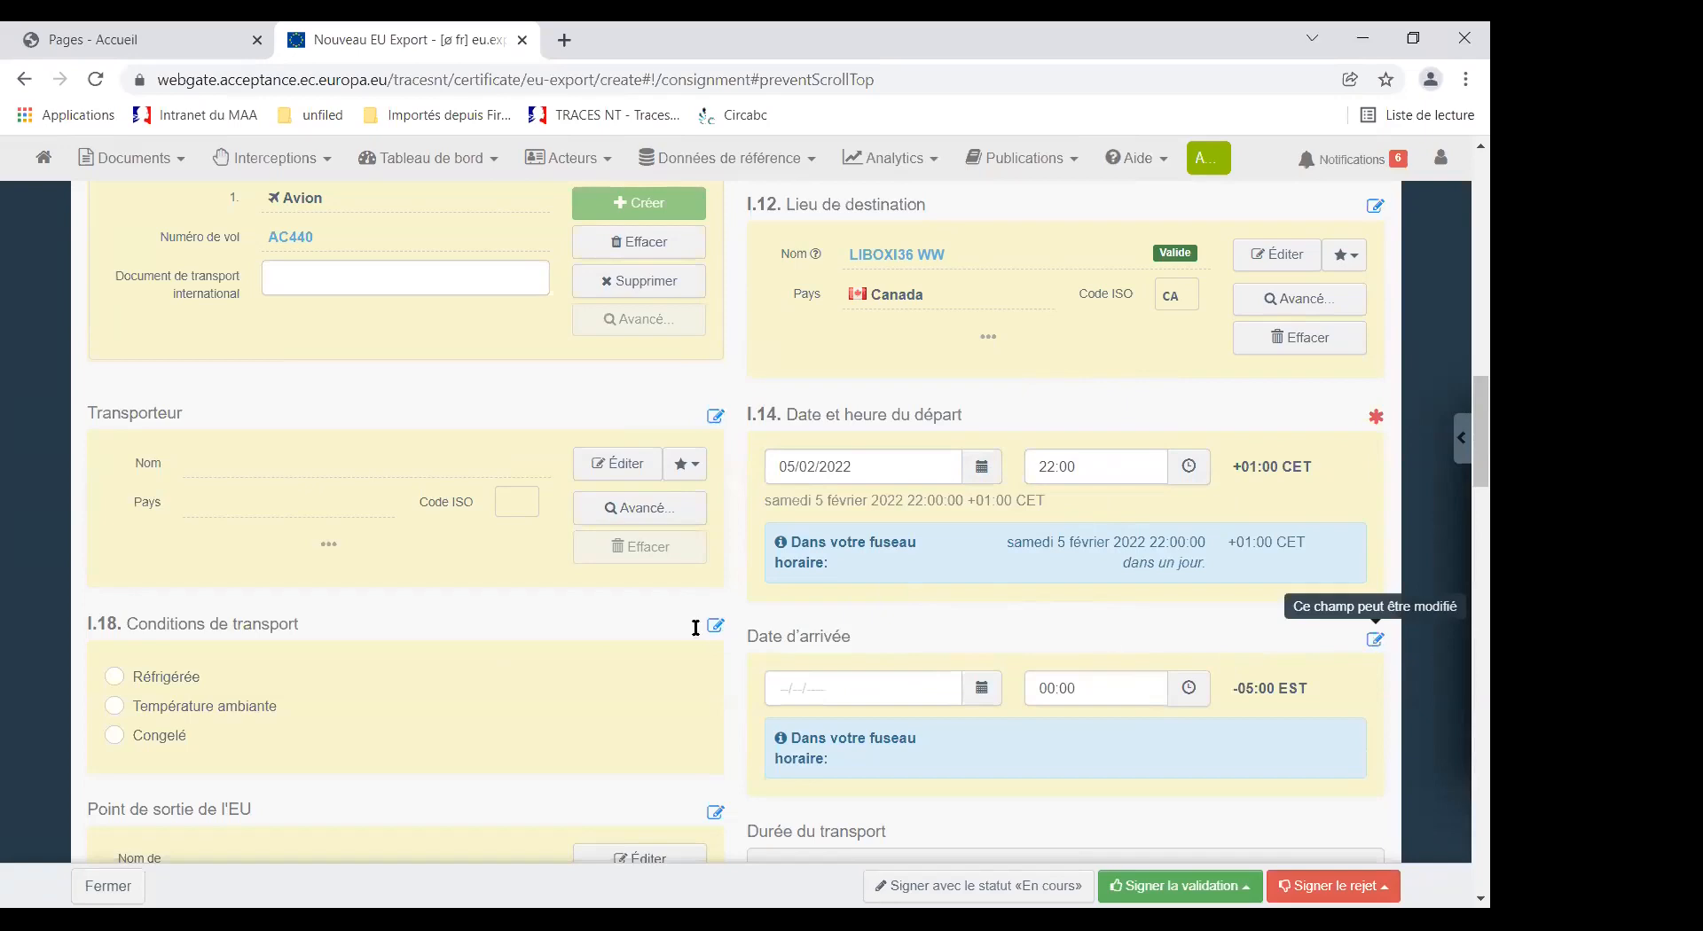
Set the transport conditions in box I.18 to Réfrigérée.
scroll(412, 674, "down", 1)
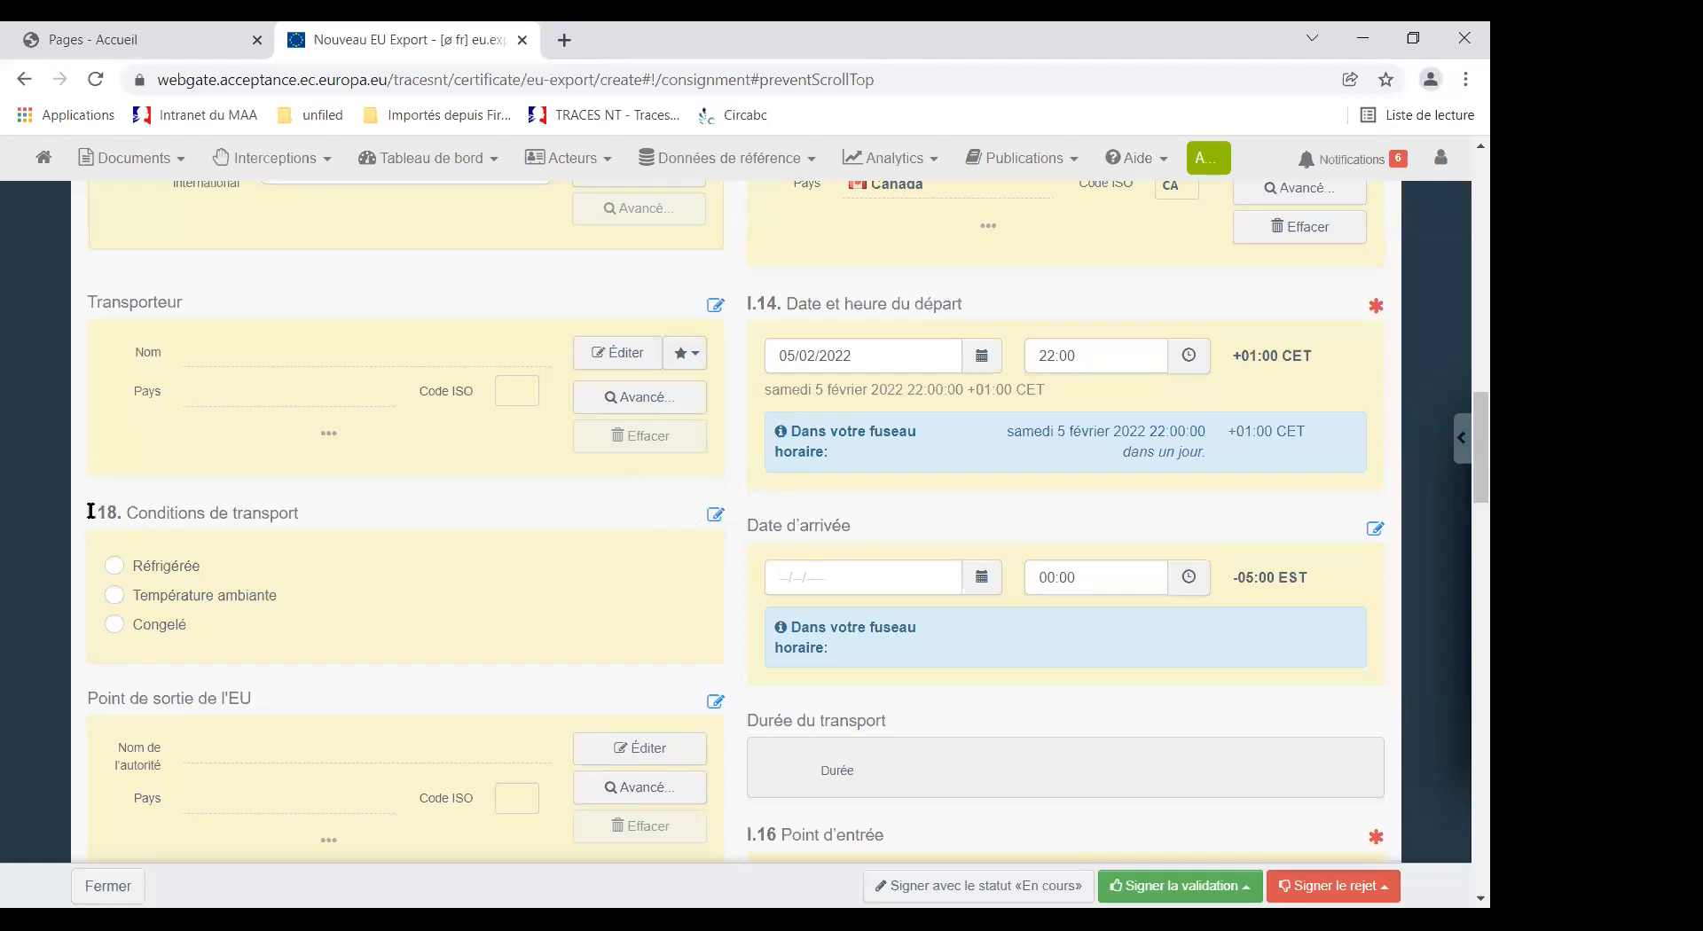
left_click_drag(90, 512, 297, 513)
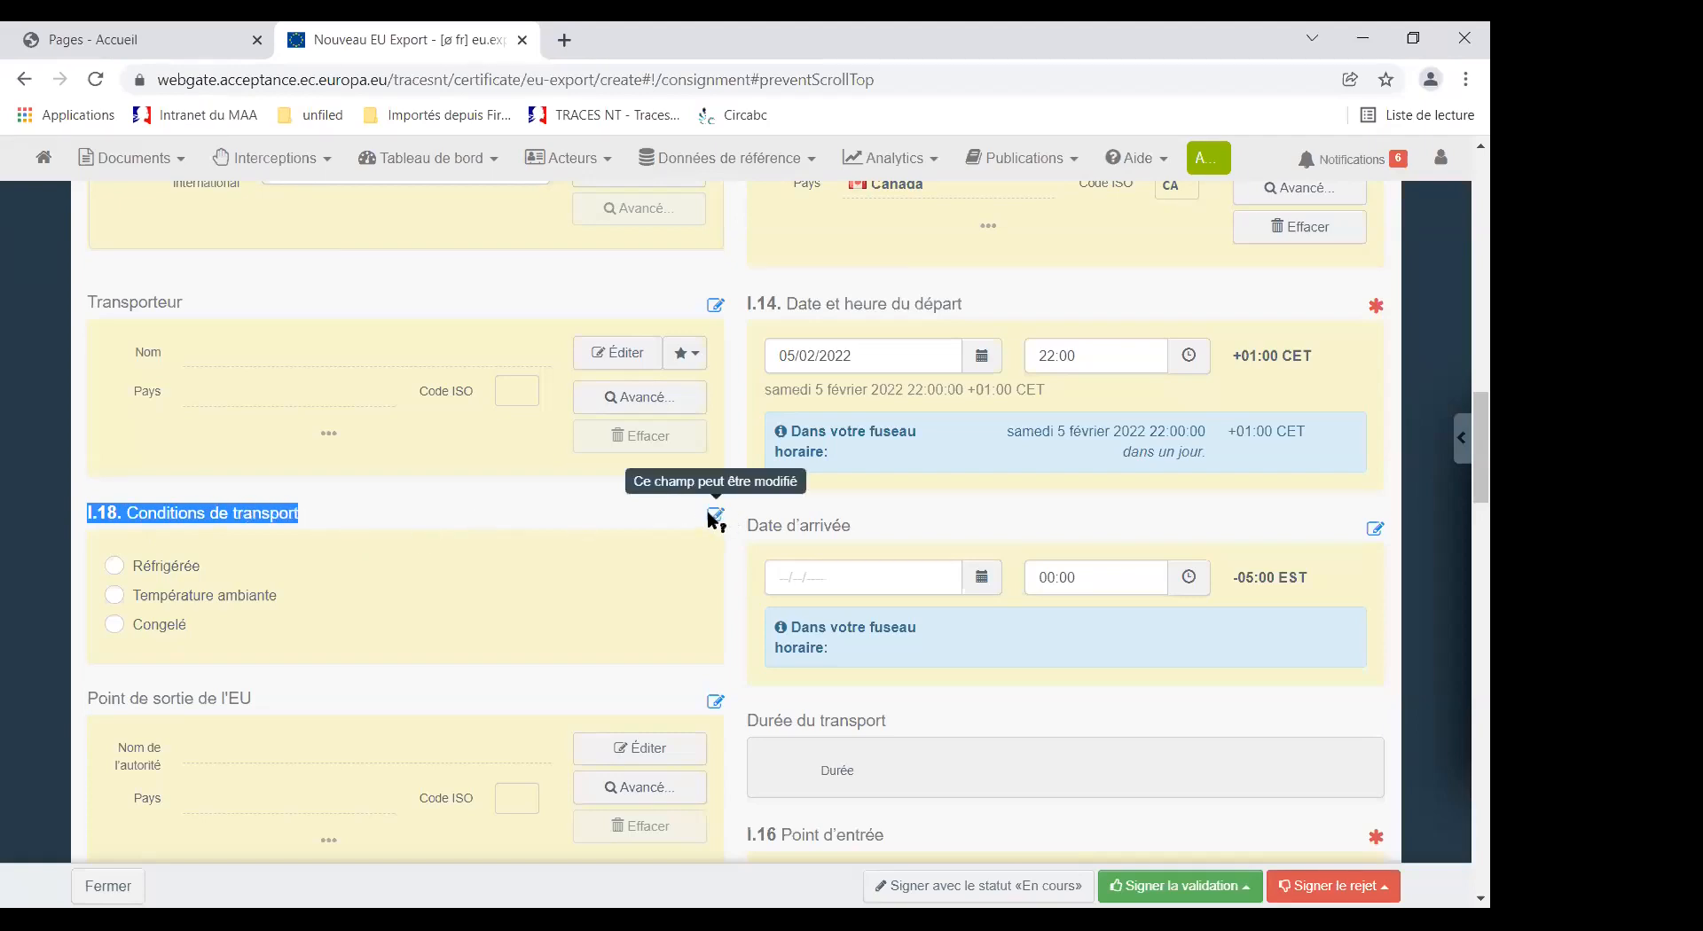
left_click(380, 545)
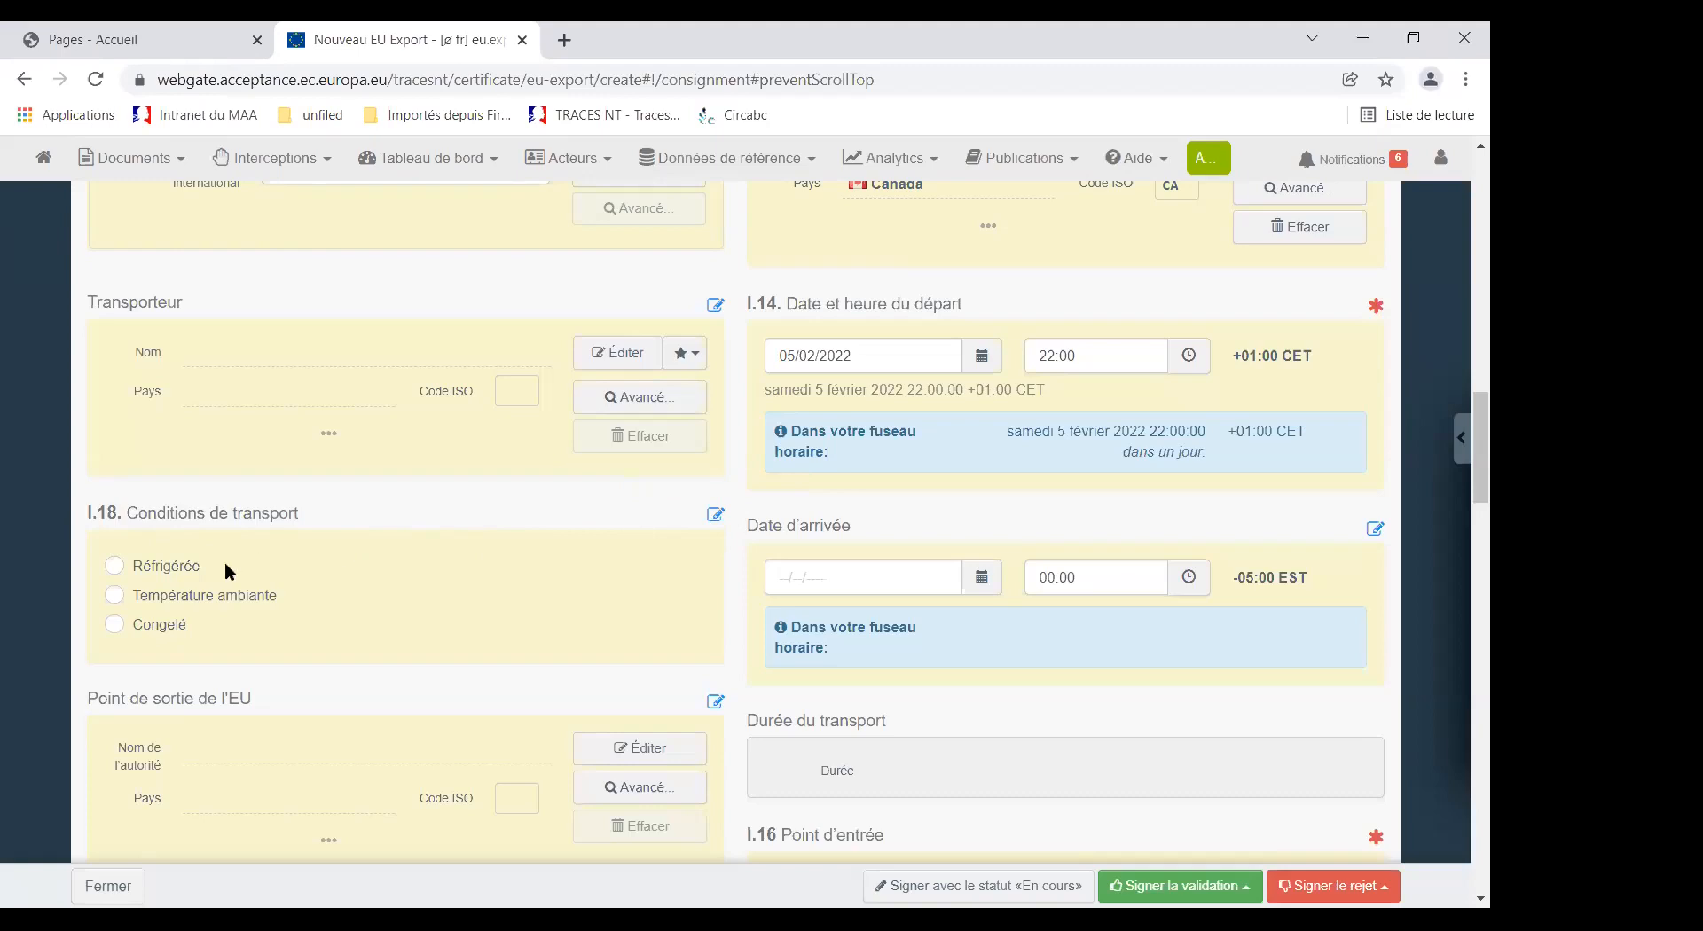
left_click(114, 567)
Specify the I.16 point of entry as a country and set it to Canada (CA).
scroll(455, 625, "down", 1)
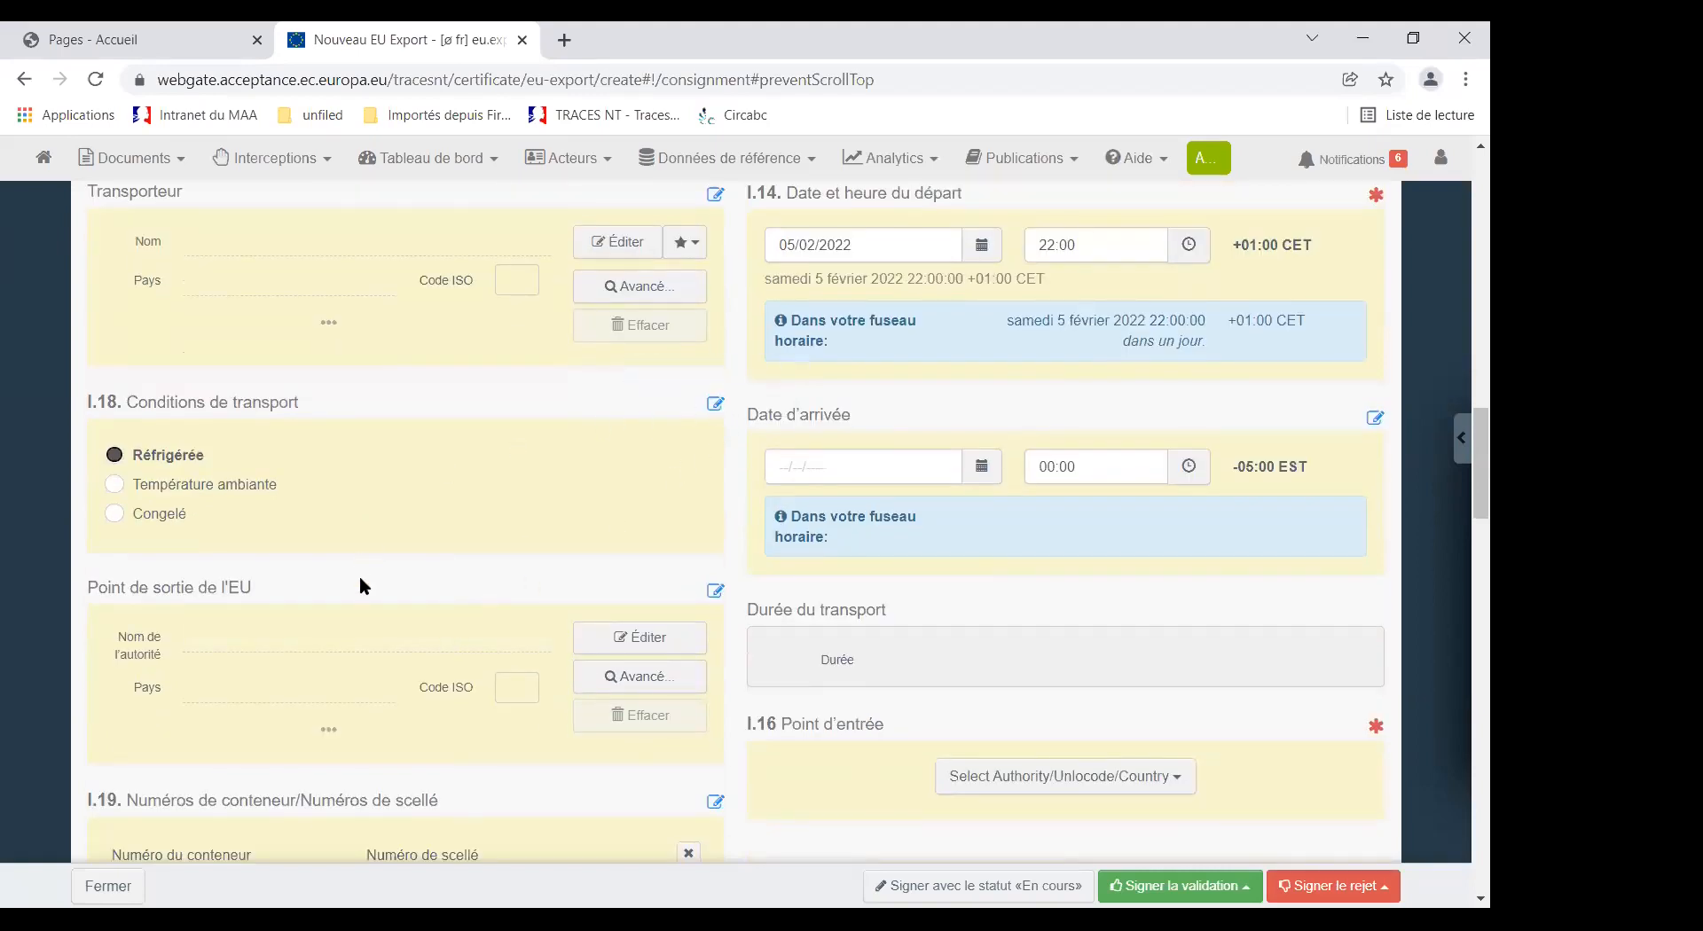
scroll(374, 571, "down", 1)
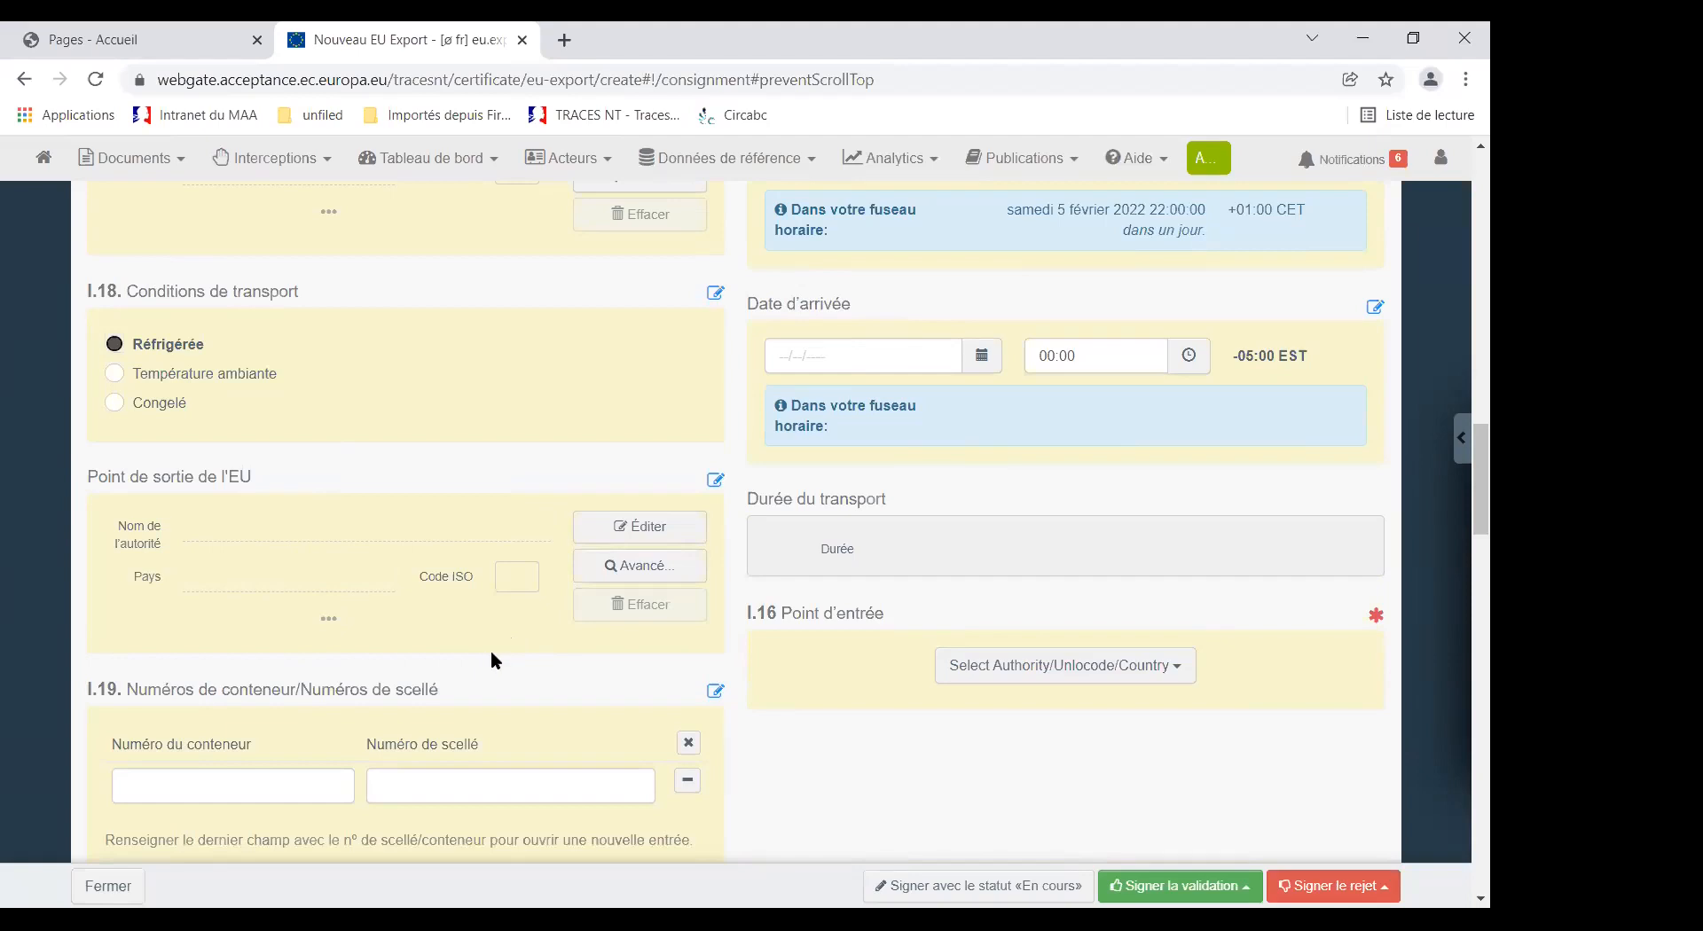
scroll(500, 654, "down", 4)
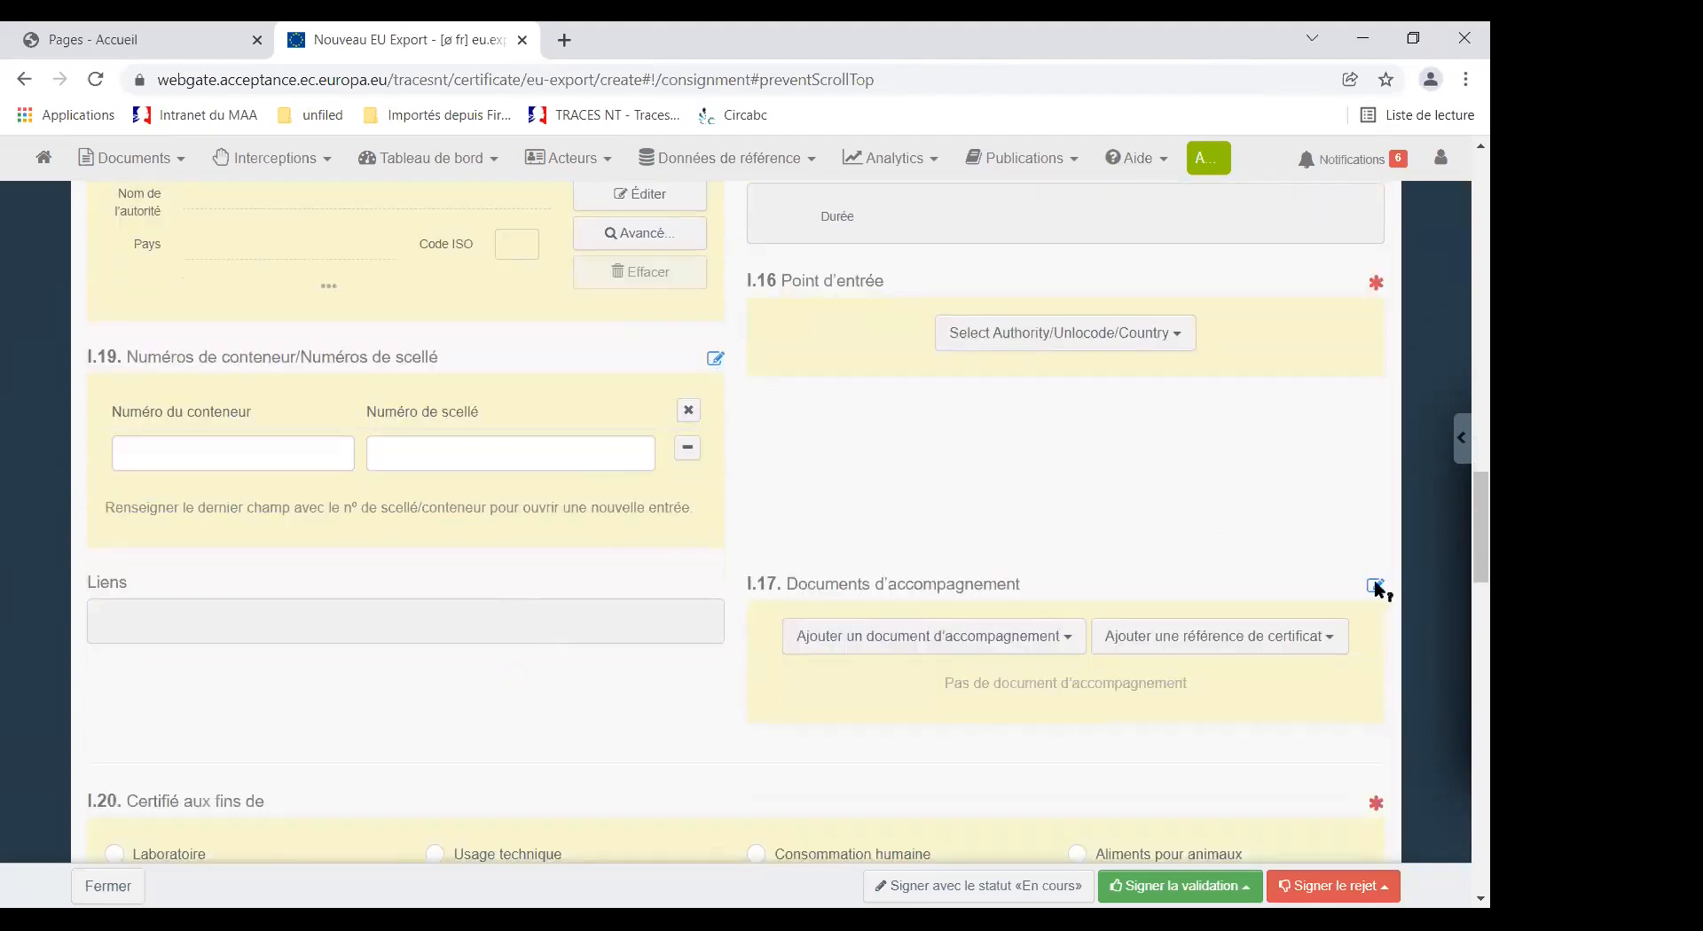
scroll(1123, 519, "up", 1)
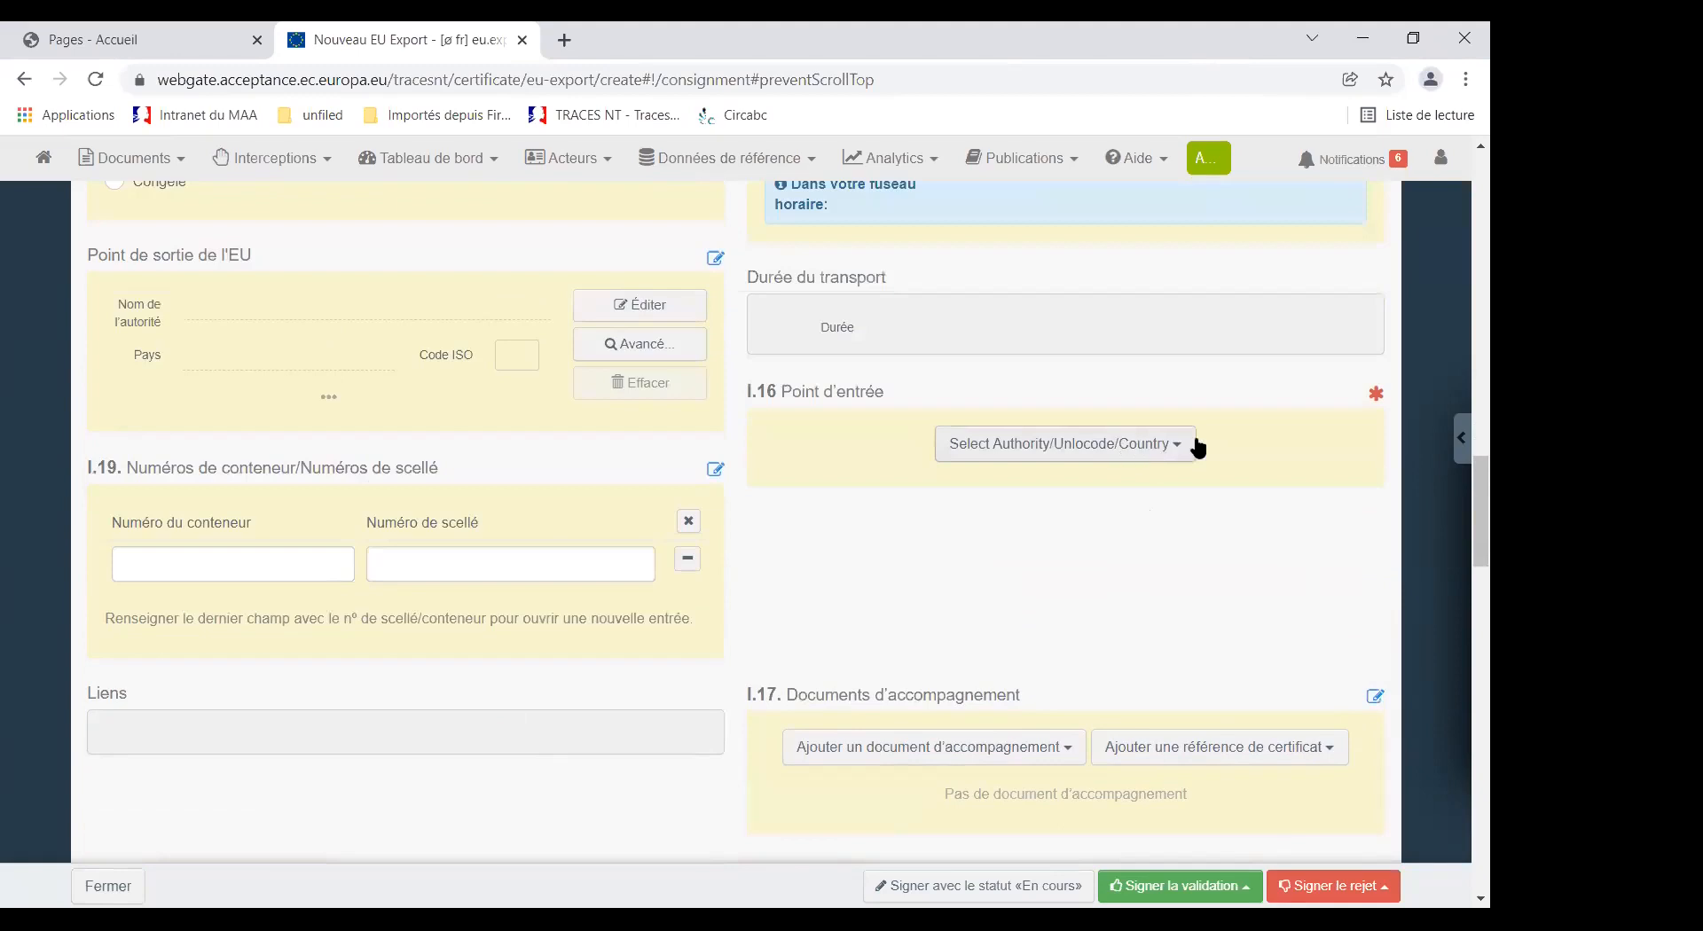
mouse_move(1376, 397)
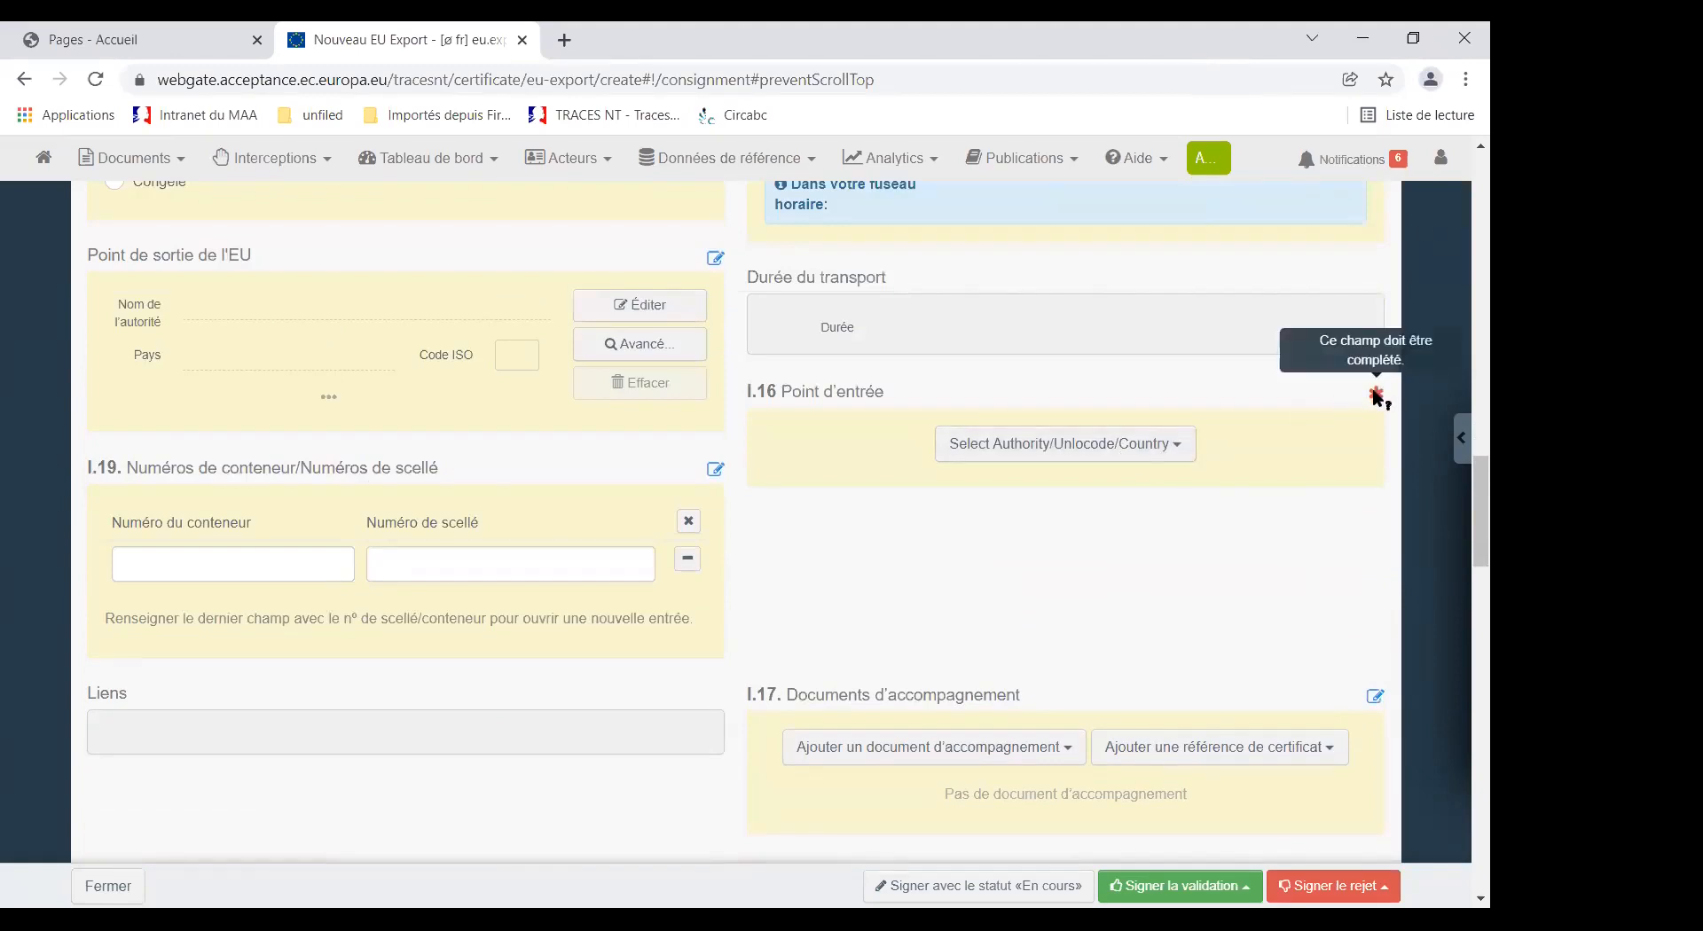
left_click(1180, 452)
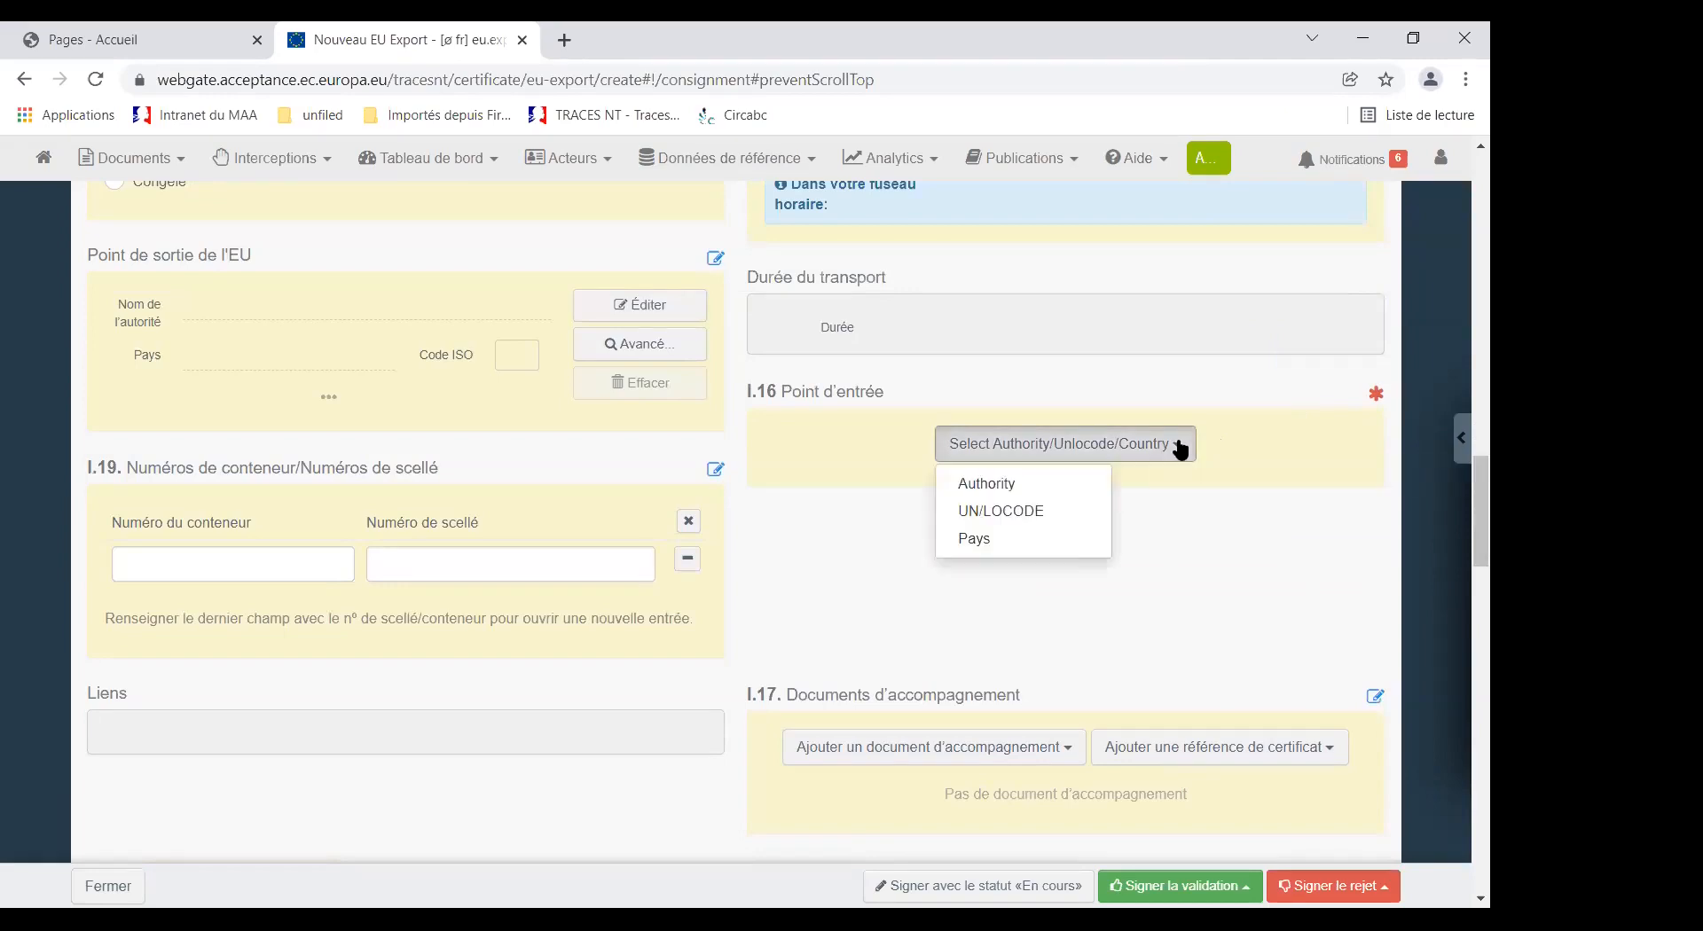
left_click(976, 539)
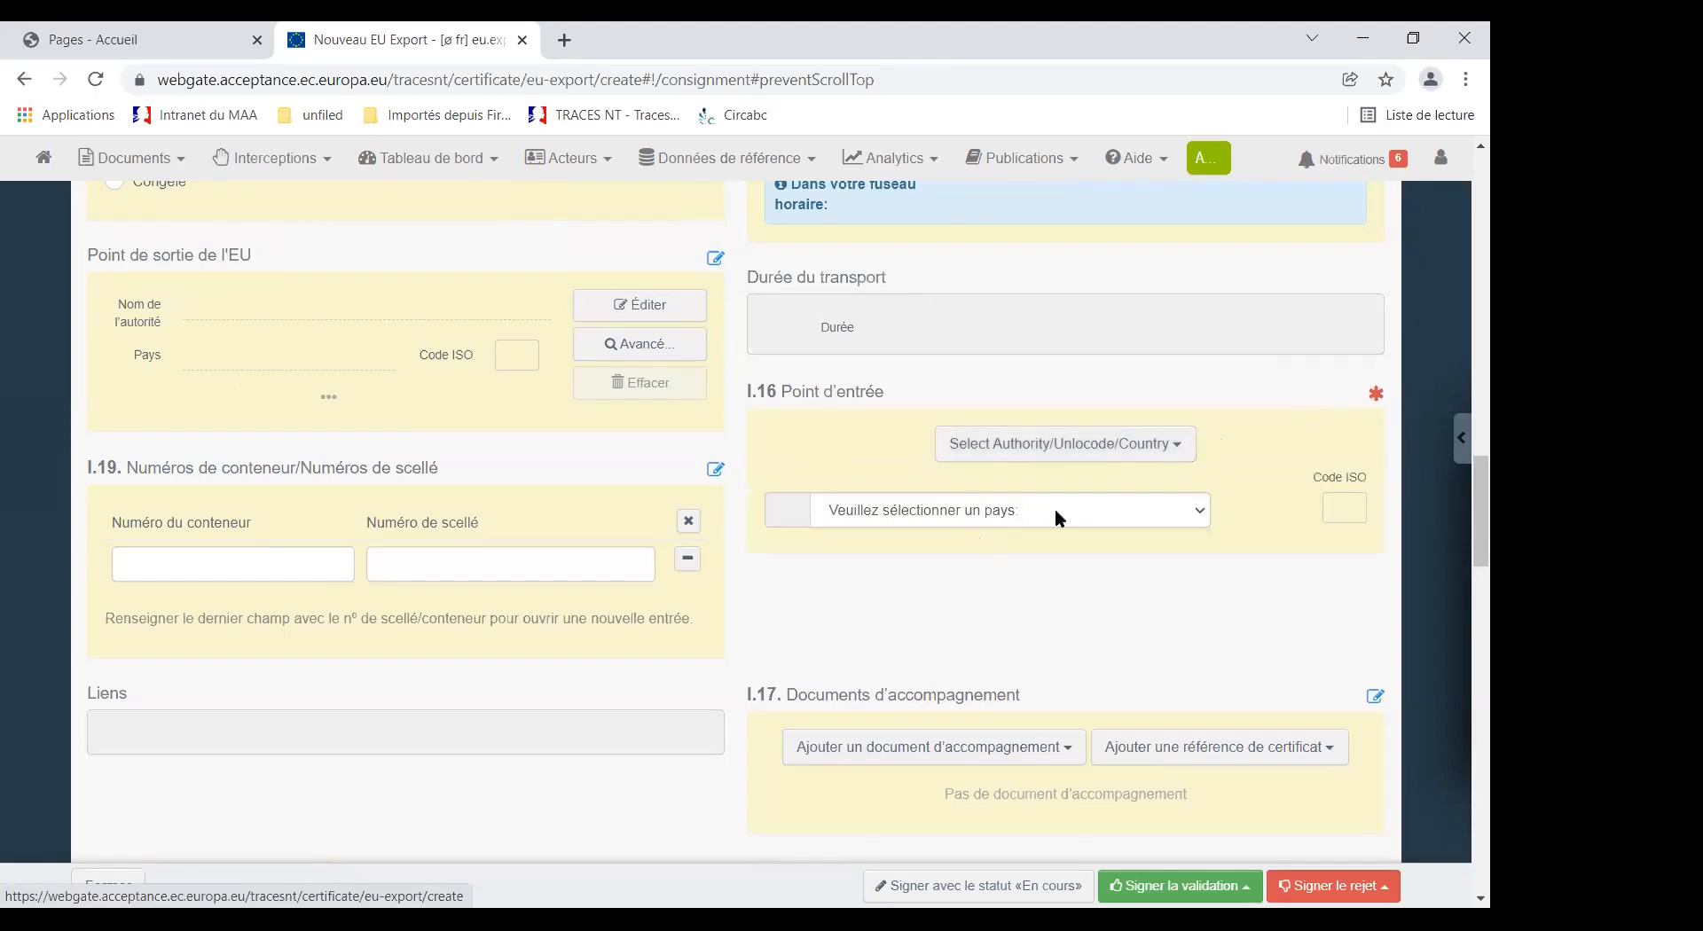
left_click(1201, 507)
type("can")
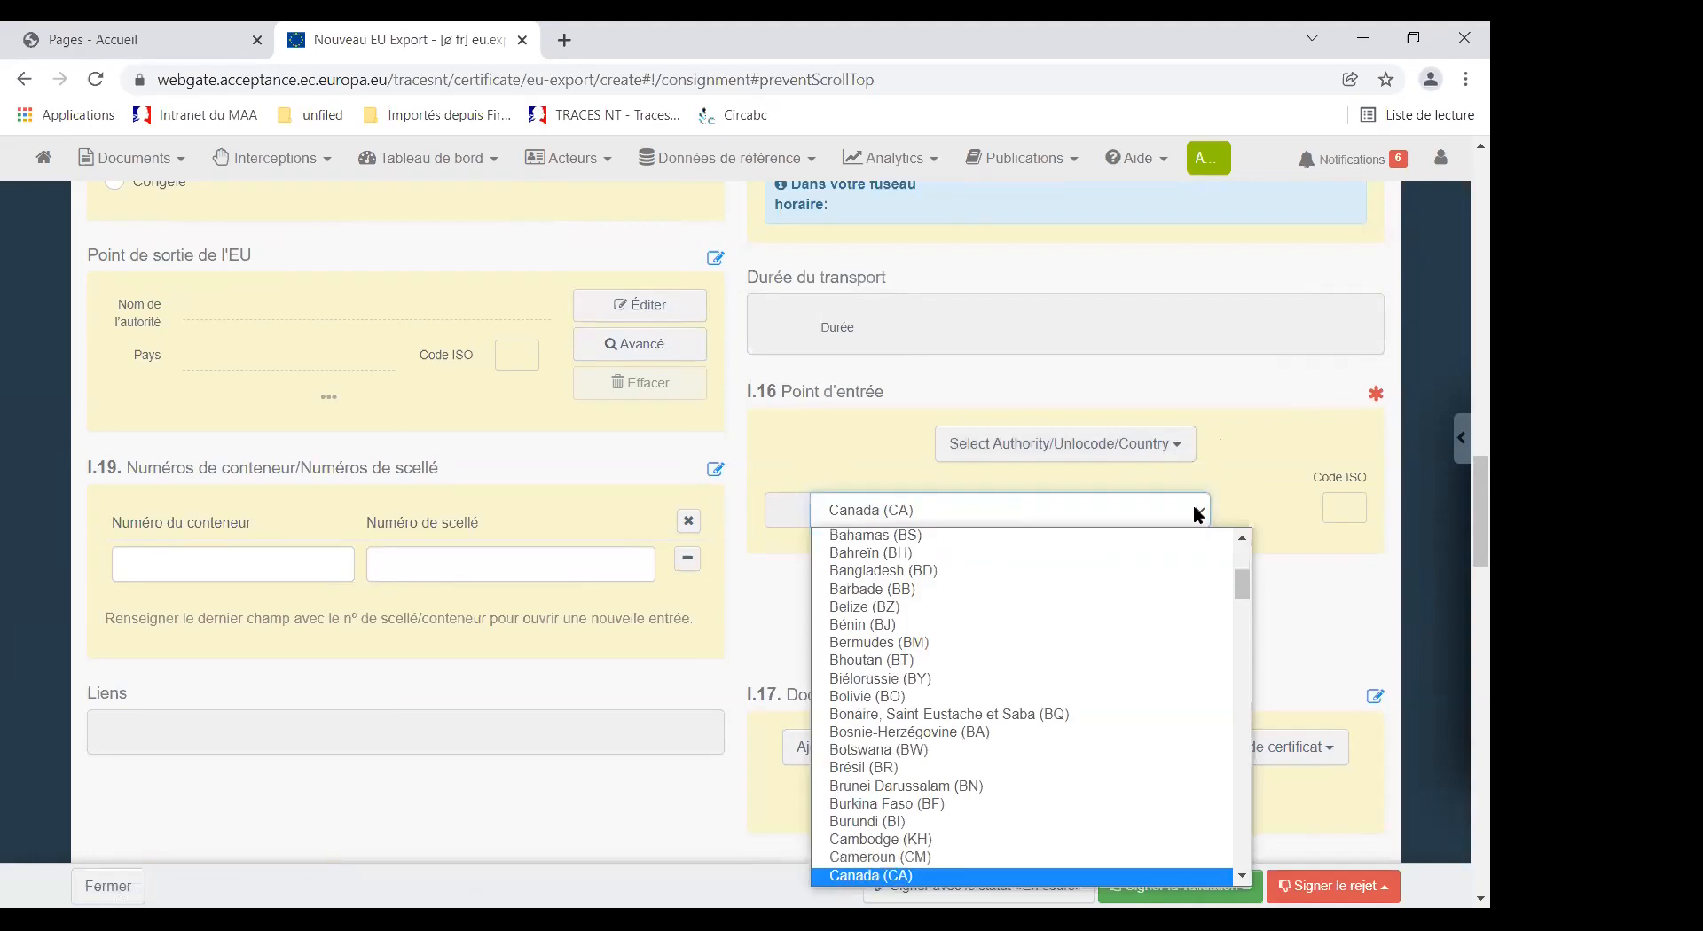
key("Return")
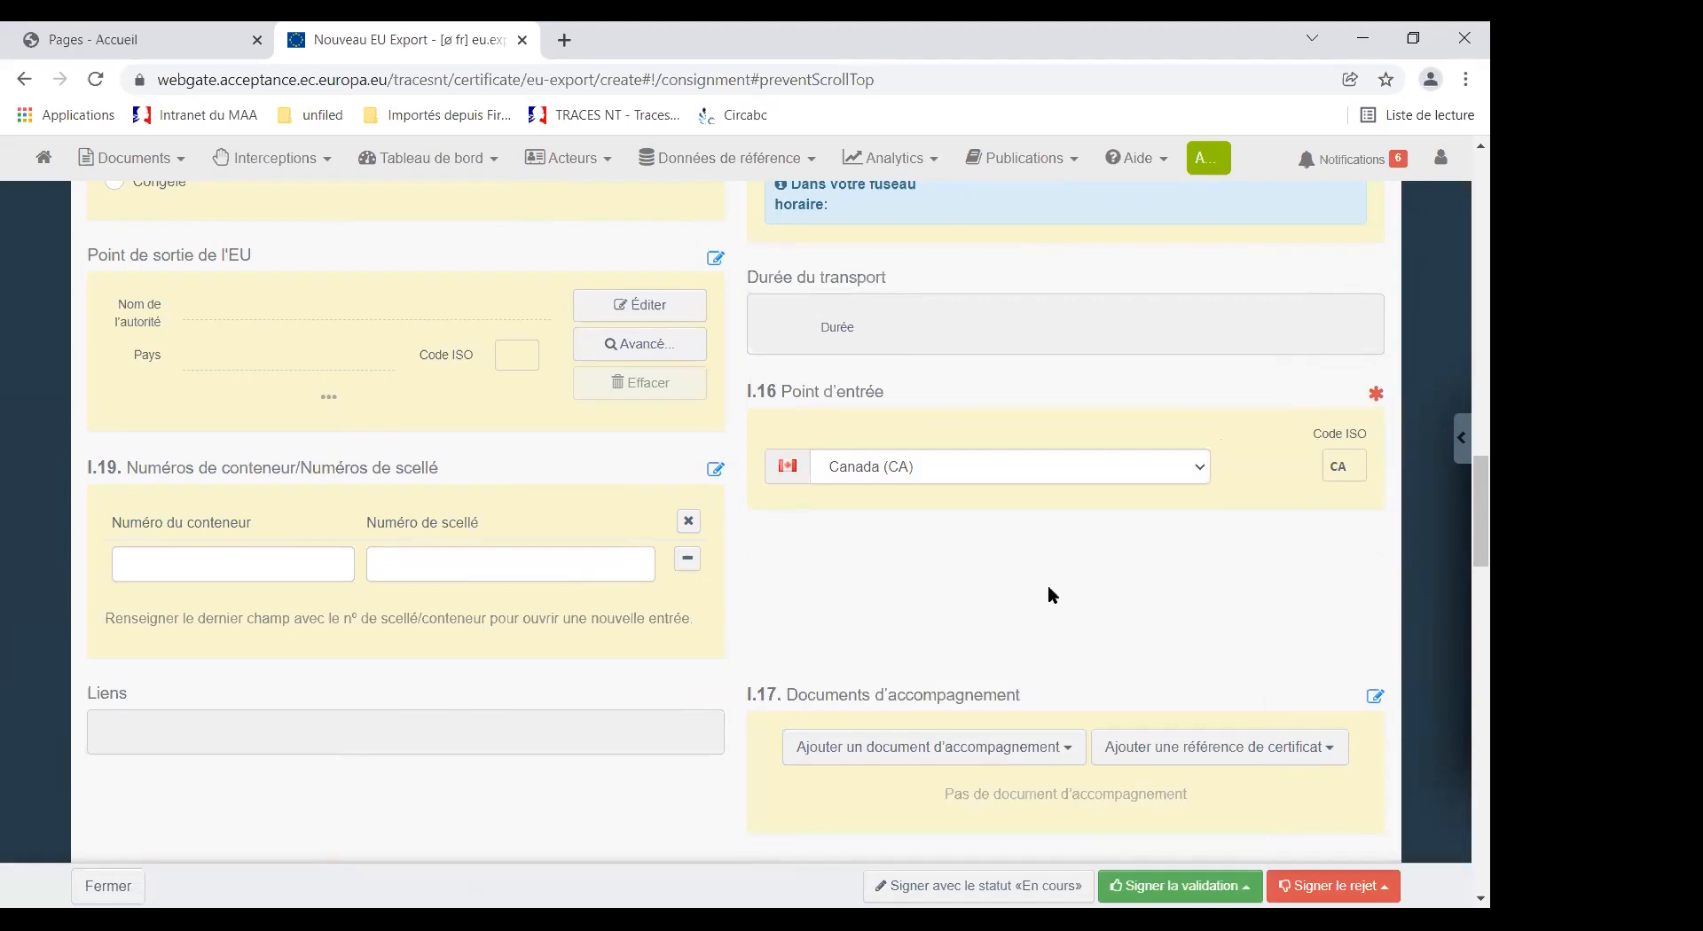
scroll(765, 626, "down", 1)
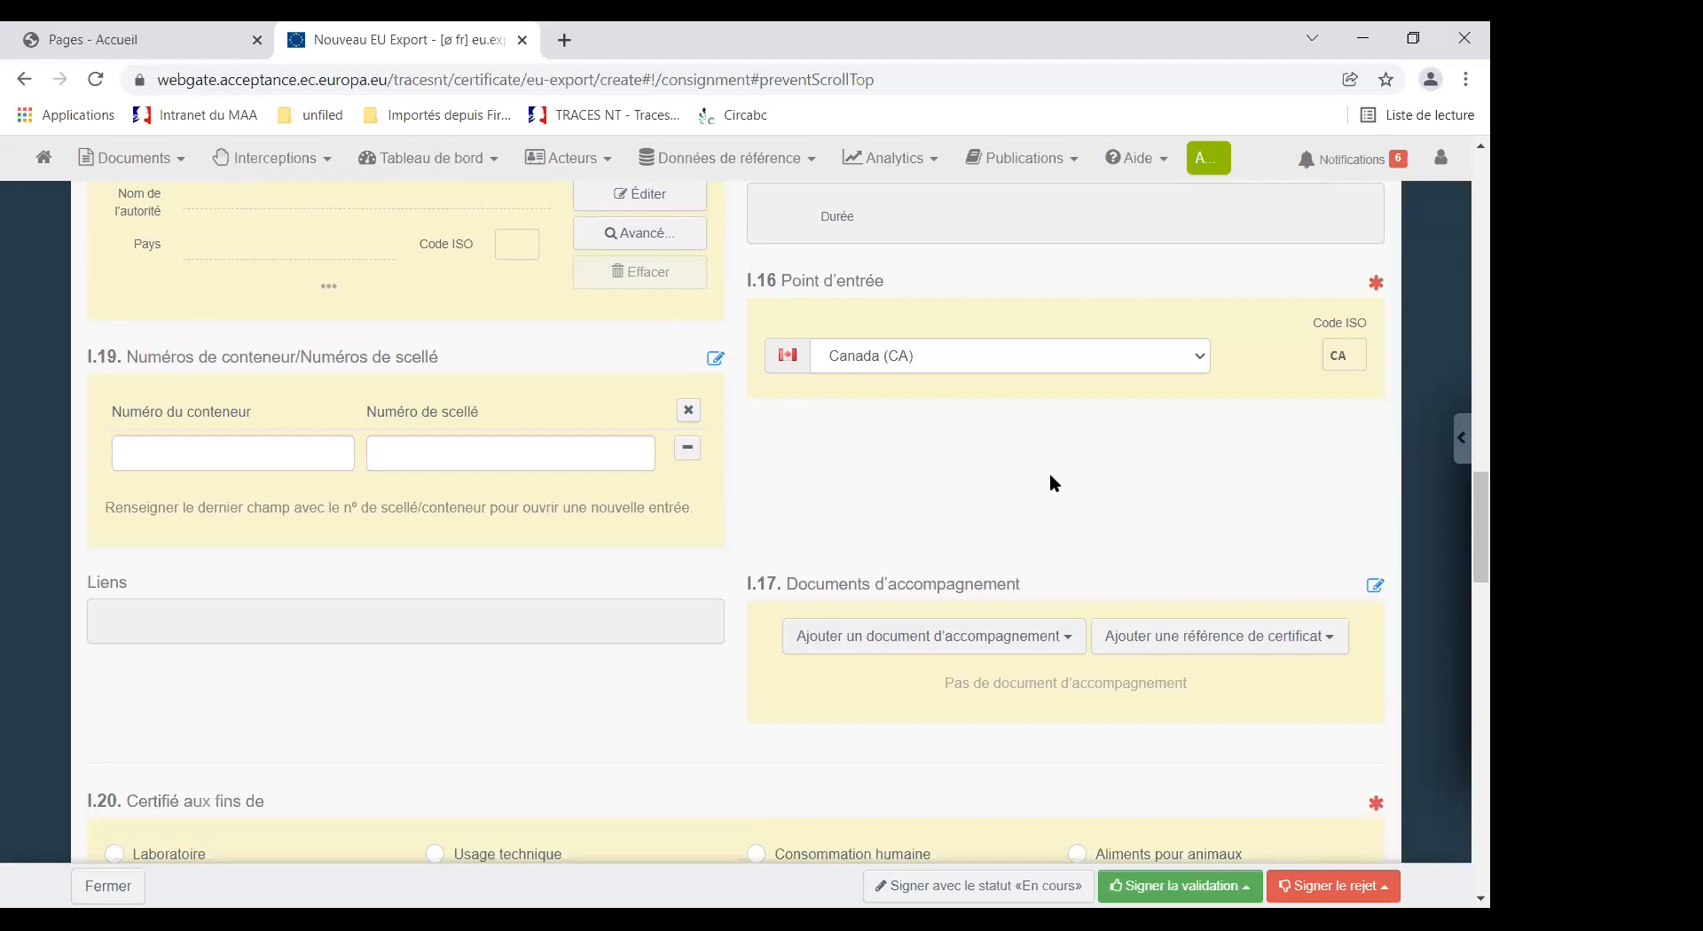
scroll(1052, 483, "down", 1)
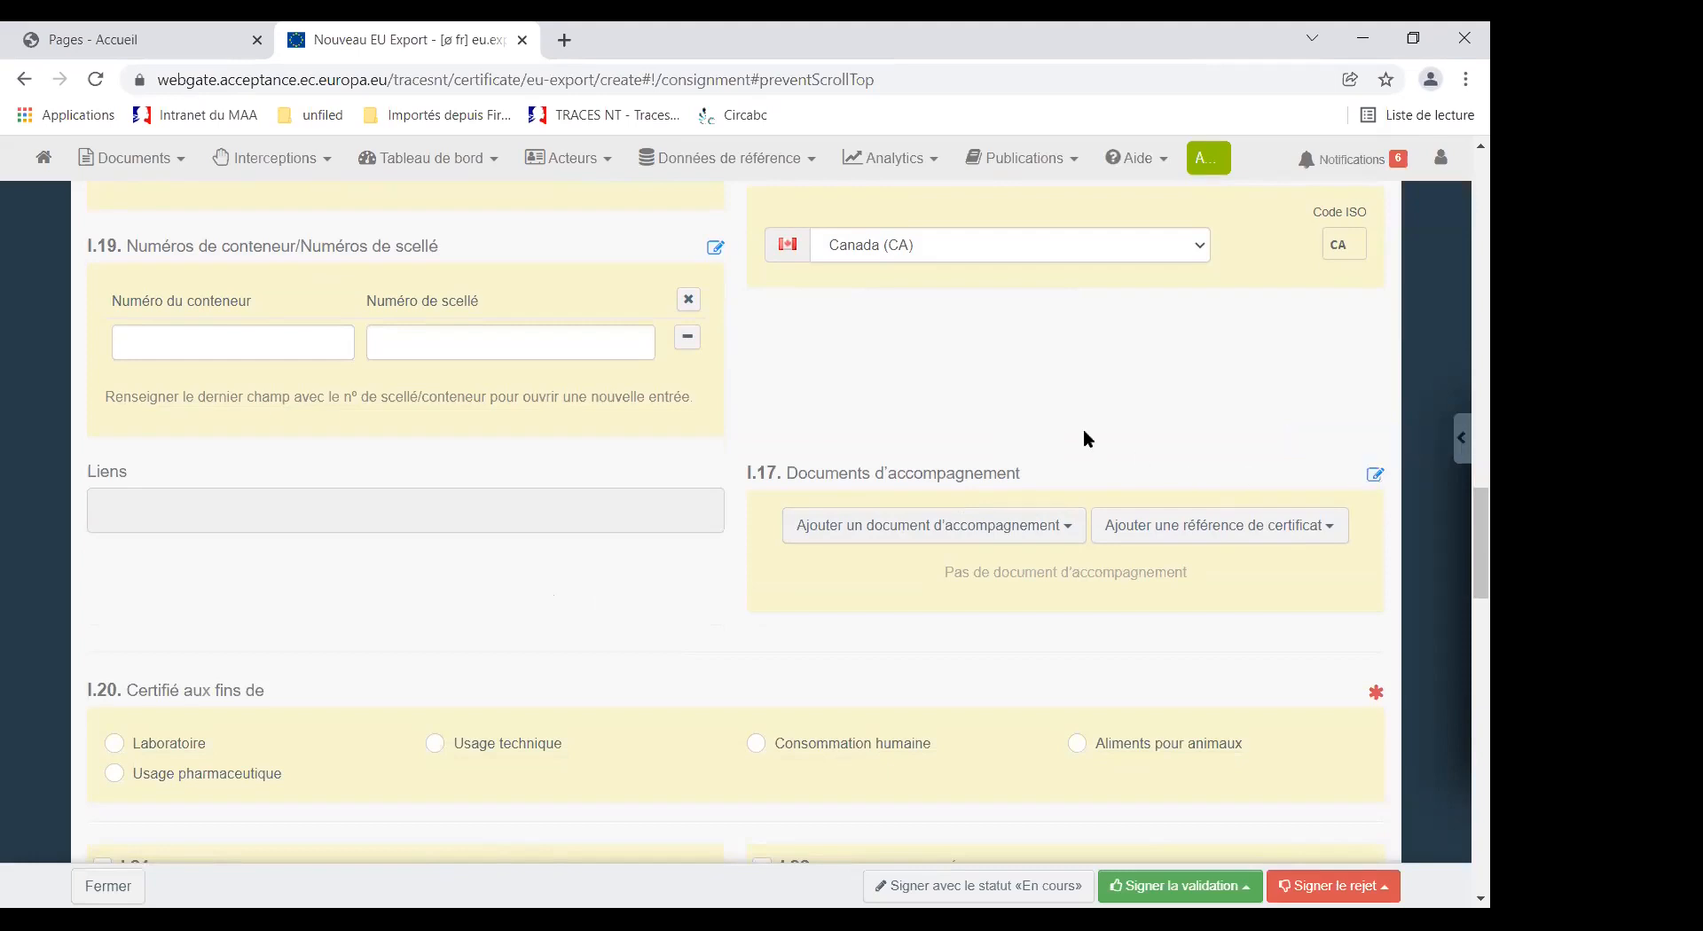
left_click(1069, 530)
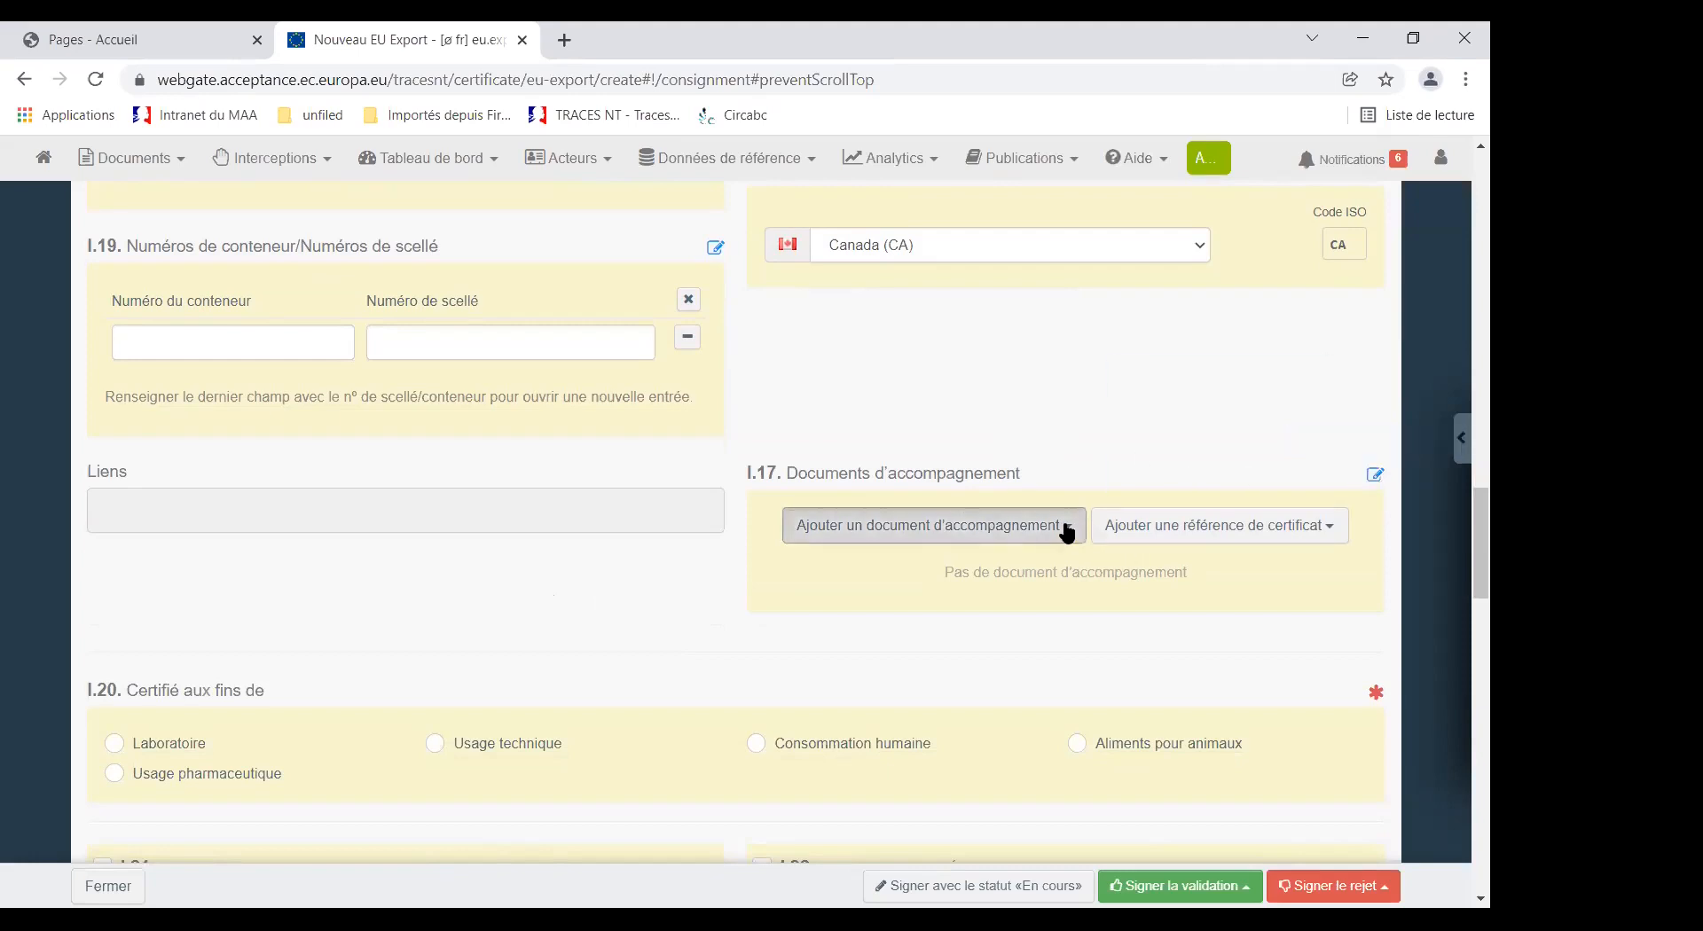
scroll(1074, 632, "down", 3)
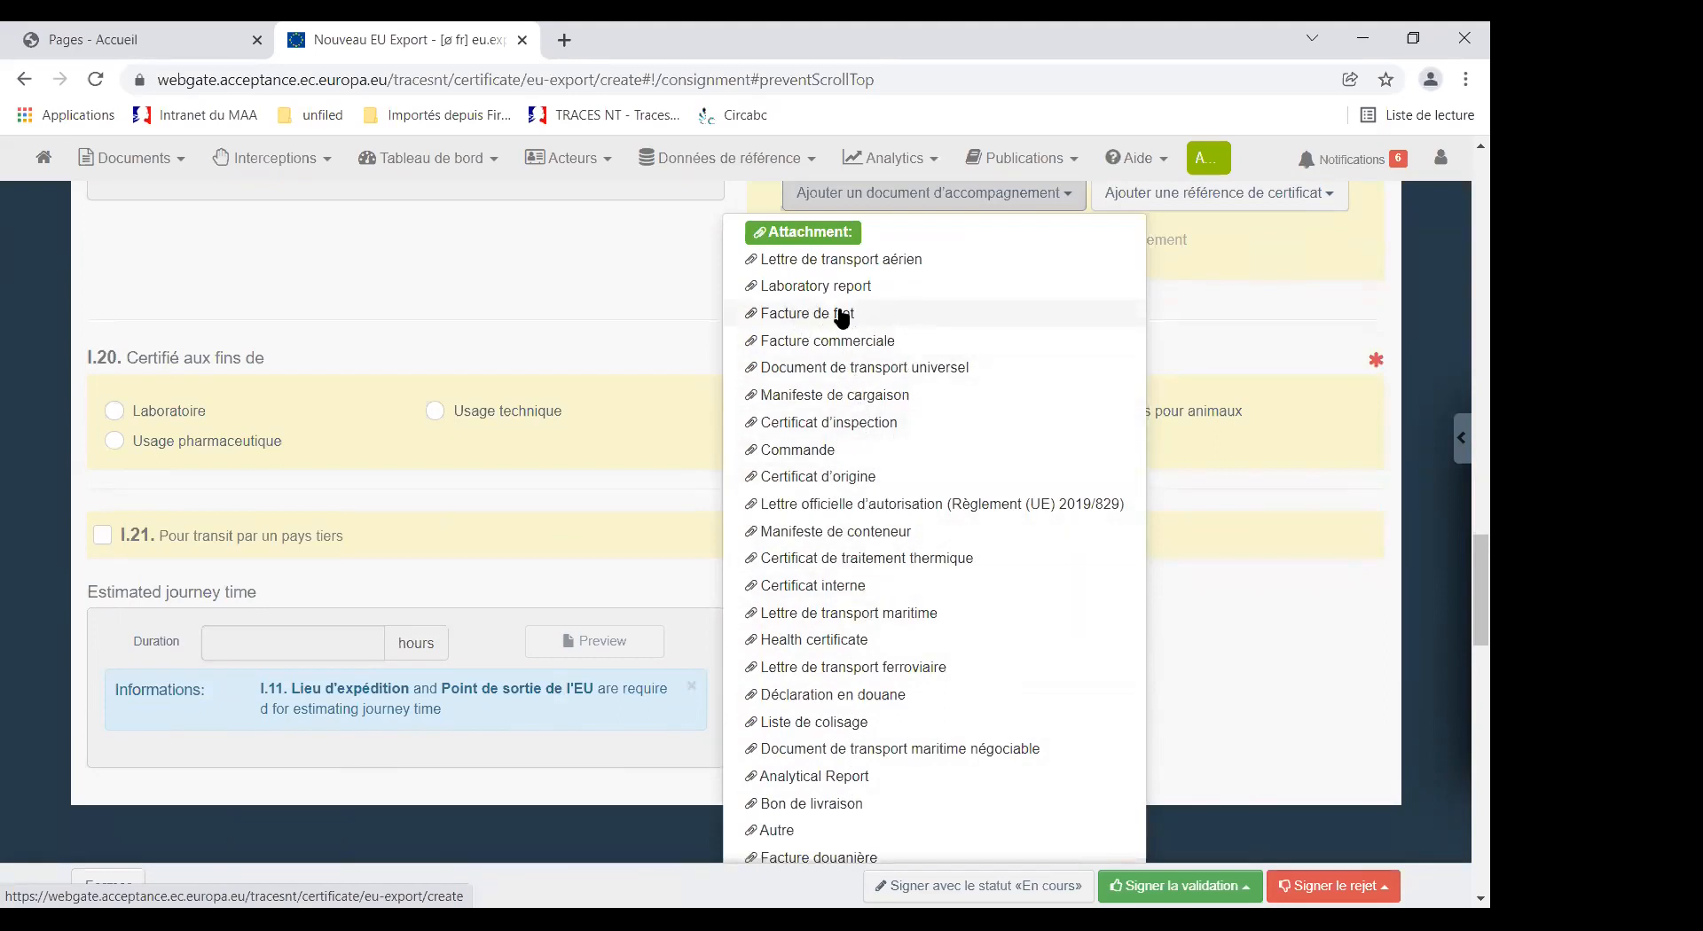
left_click(1082, 313)
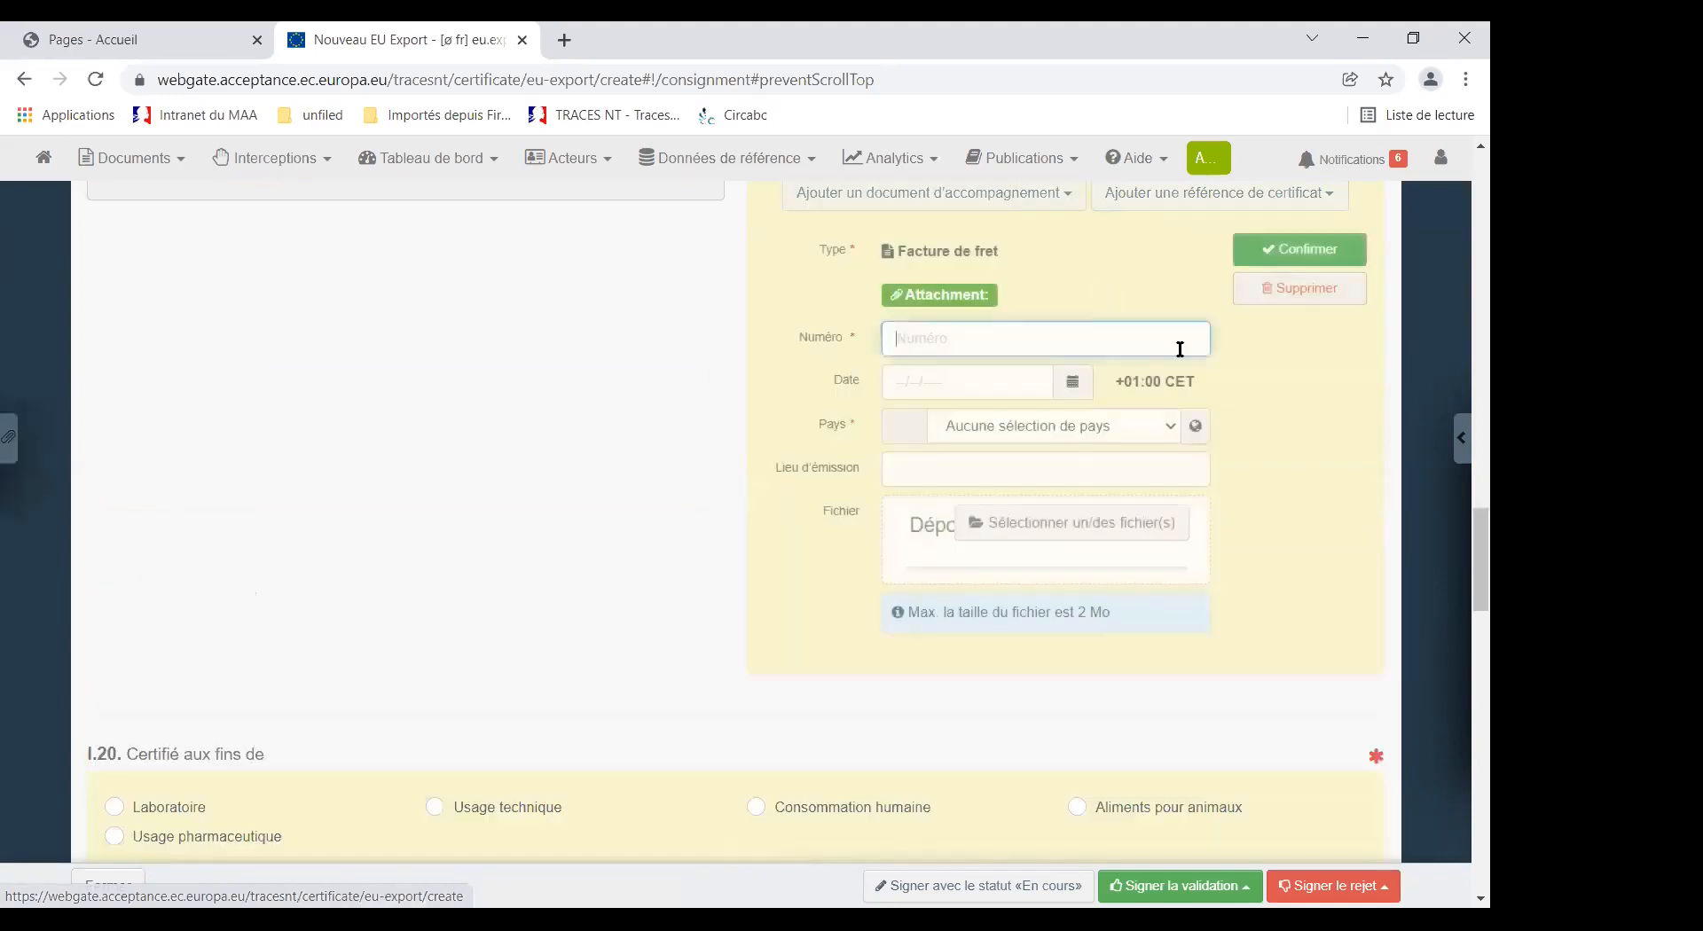
left_click(1116, 527)
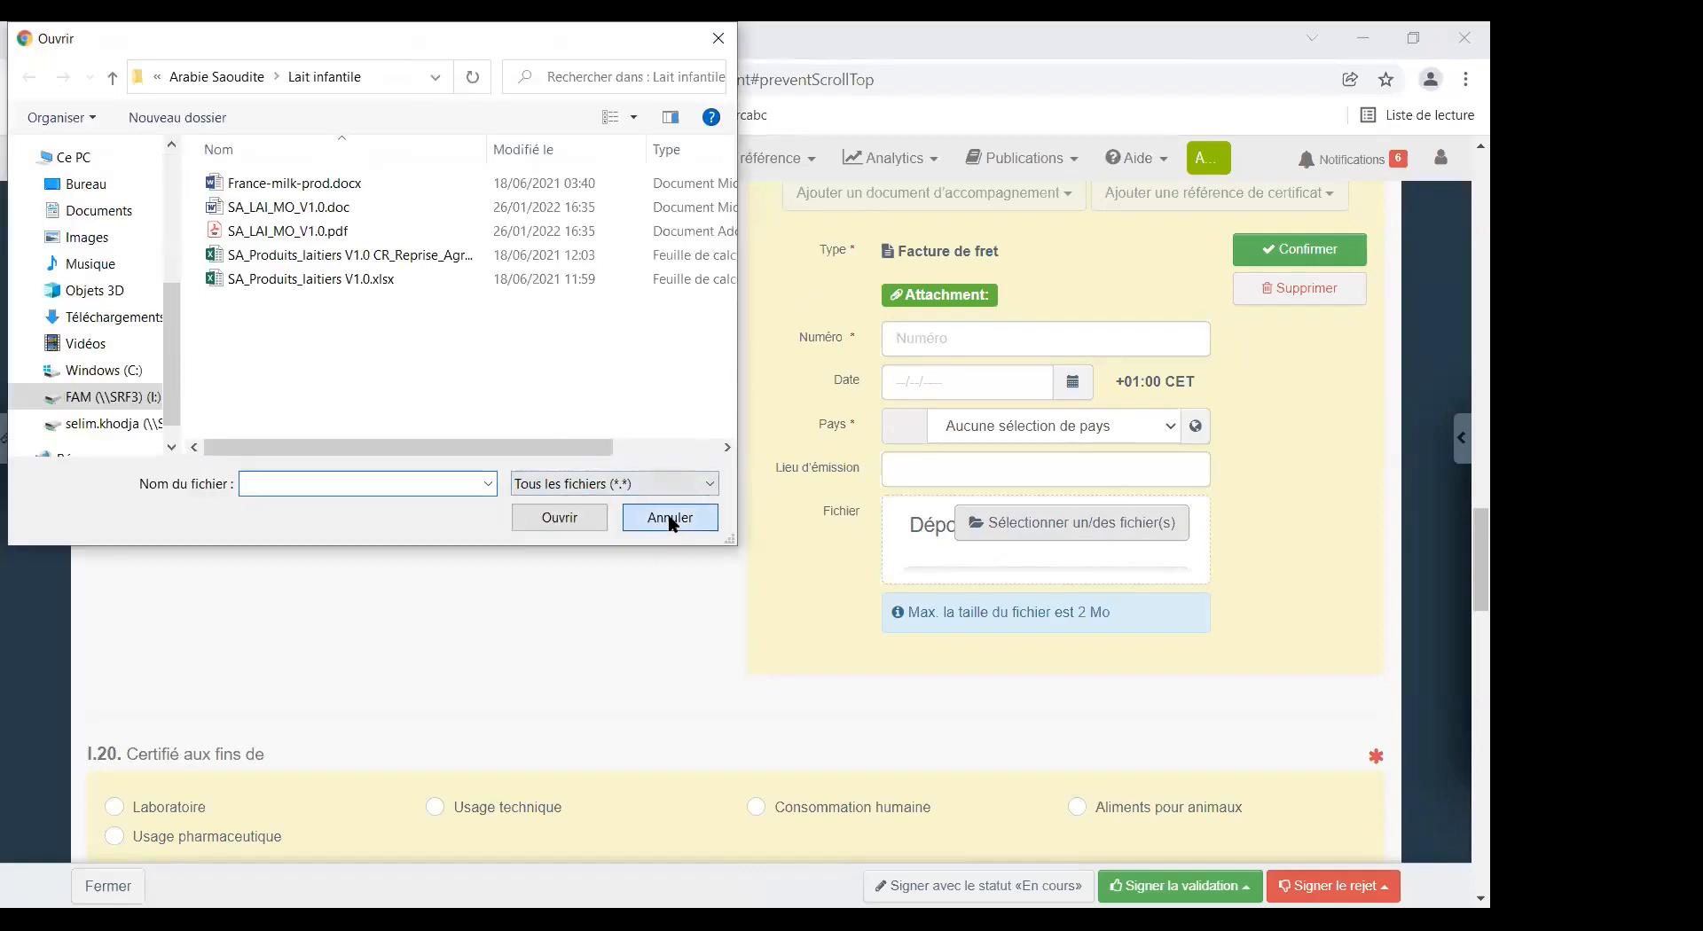
left_click(671, 521)
left_click(1296, 289)
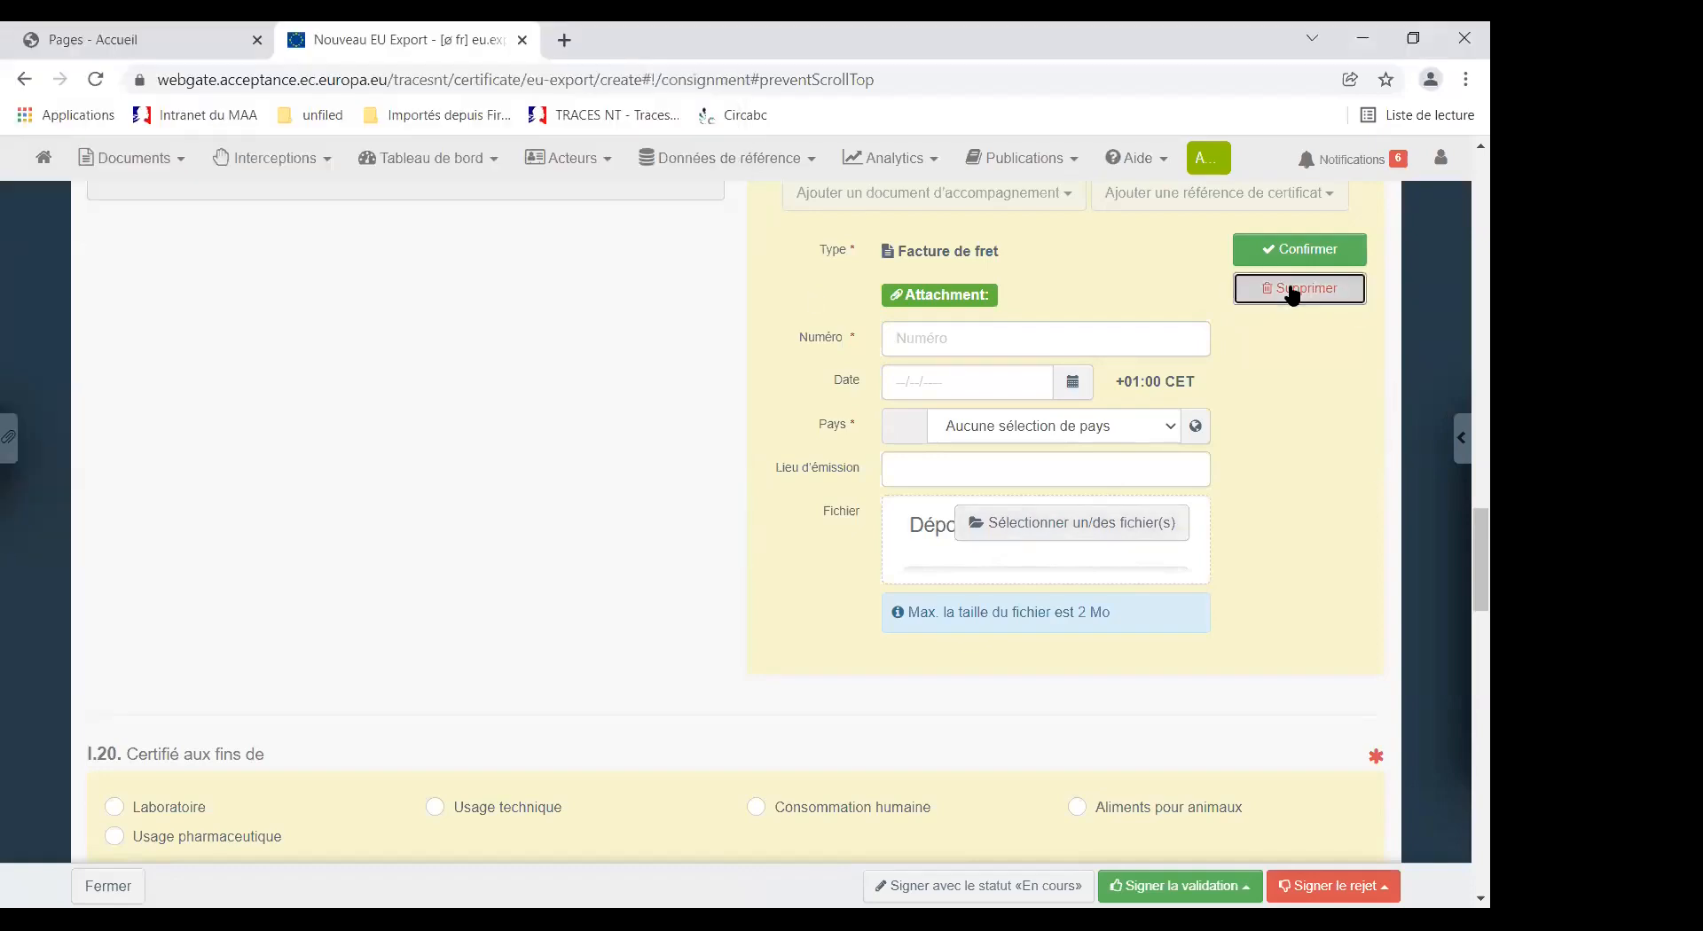
Set the certified purpose in box I.20 to Consommation humaine.
scroll(978, 536, "up", 3)
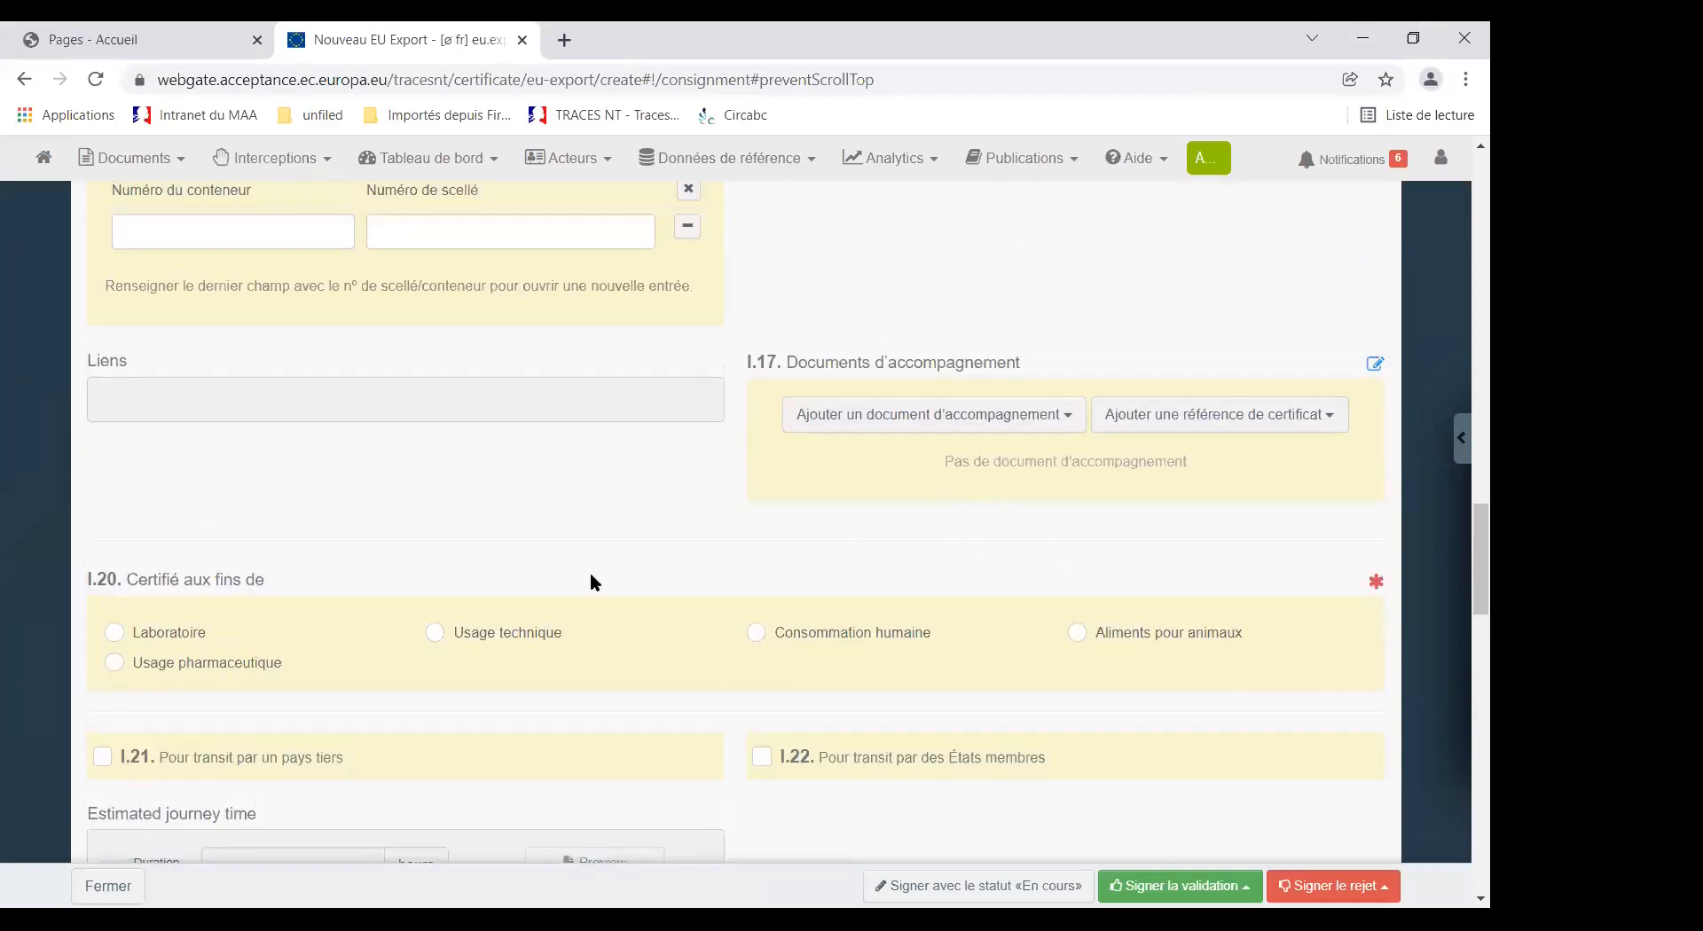
mouse_move(1375, 581)
left_click(756, 635)
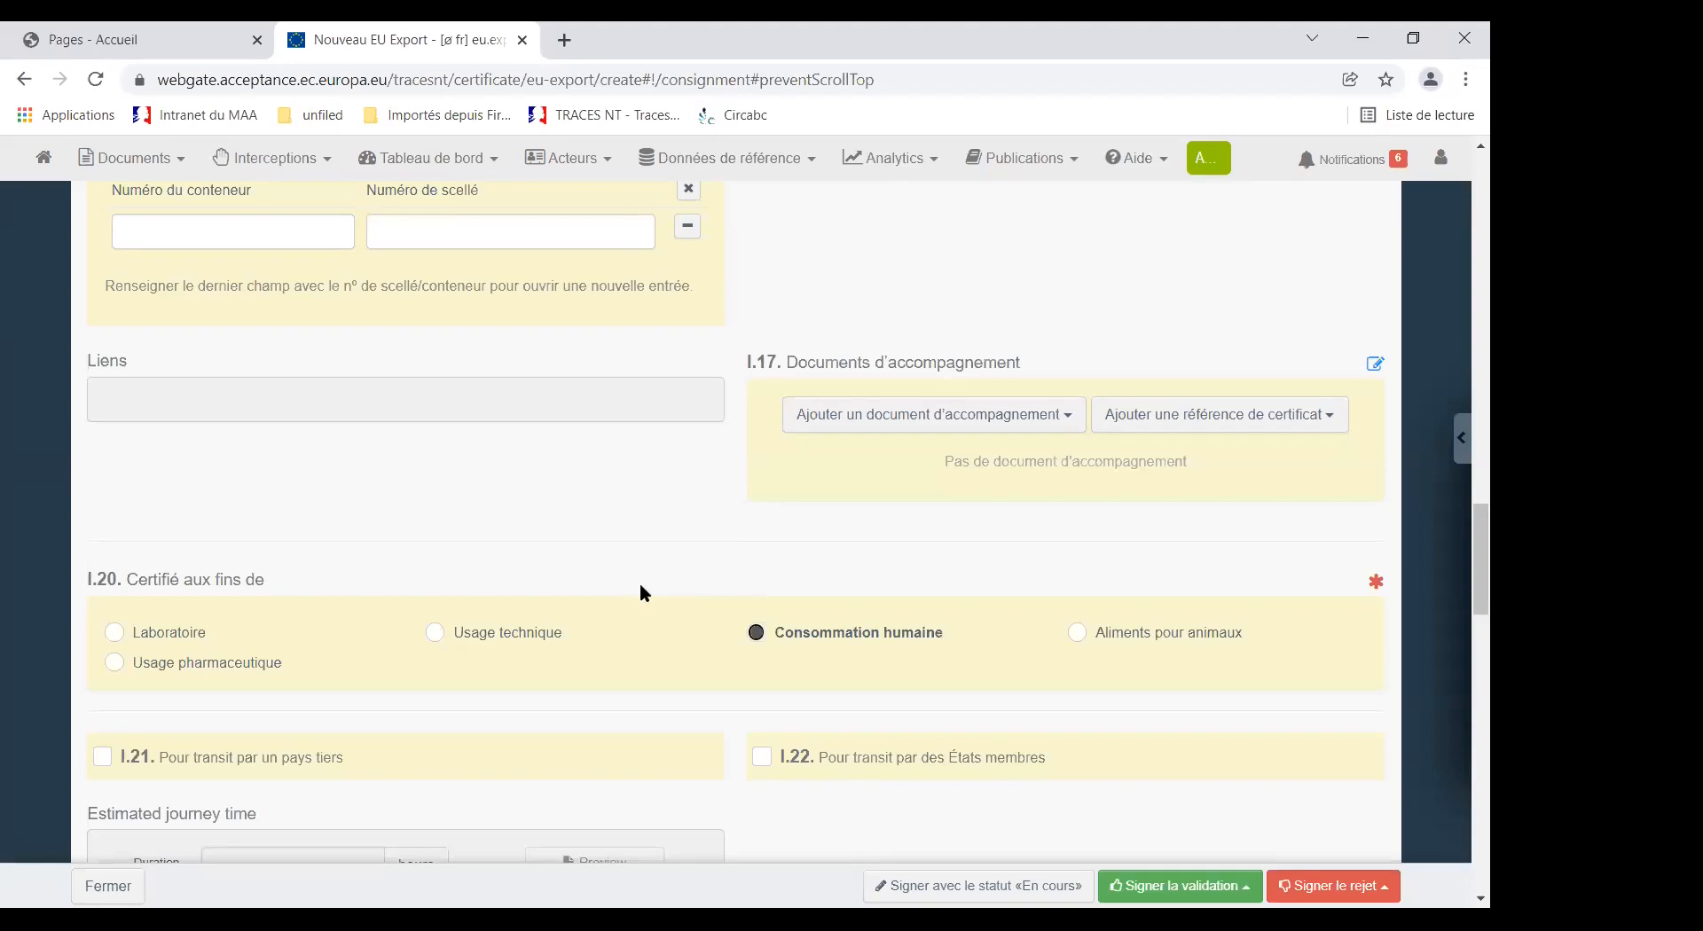
Examine the transit boxes I.21 and I.22, the estimated journey time, and the goods description and certification model in section I.28.
scroll(615, 592, "down", 3)
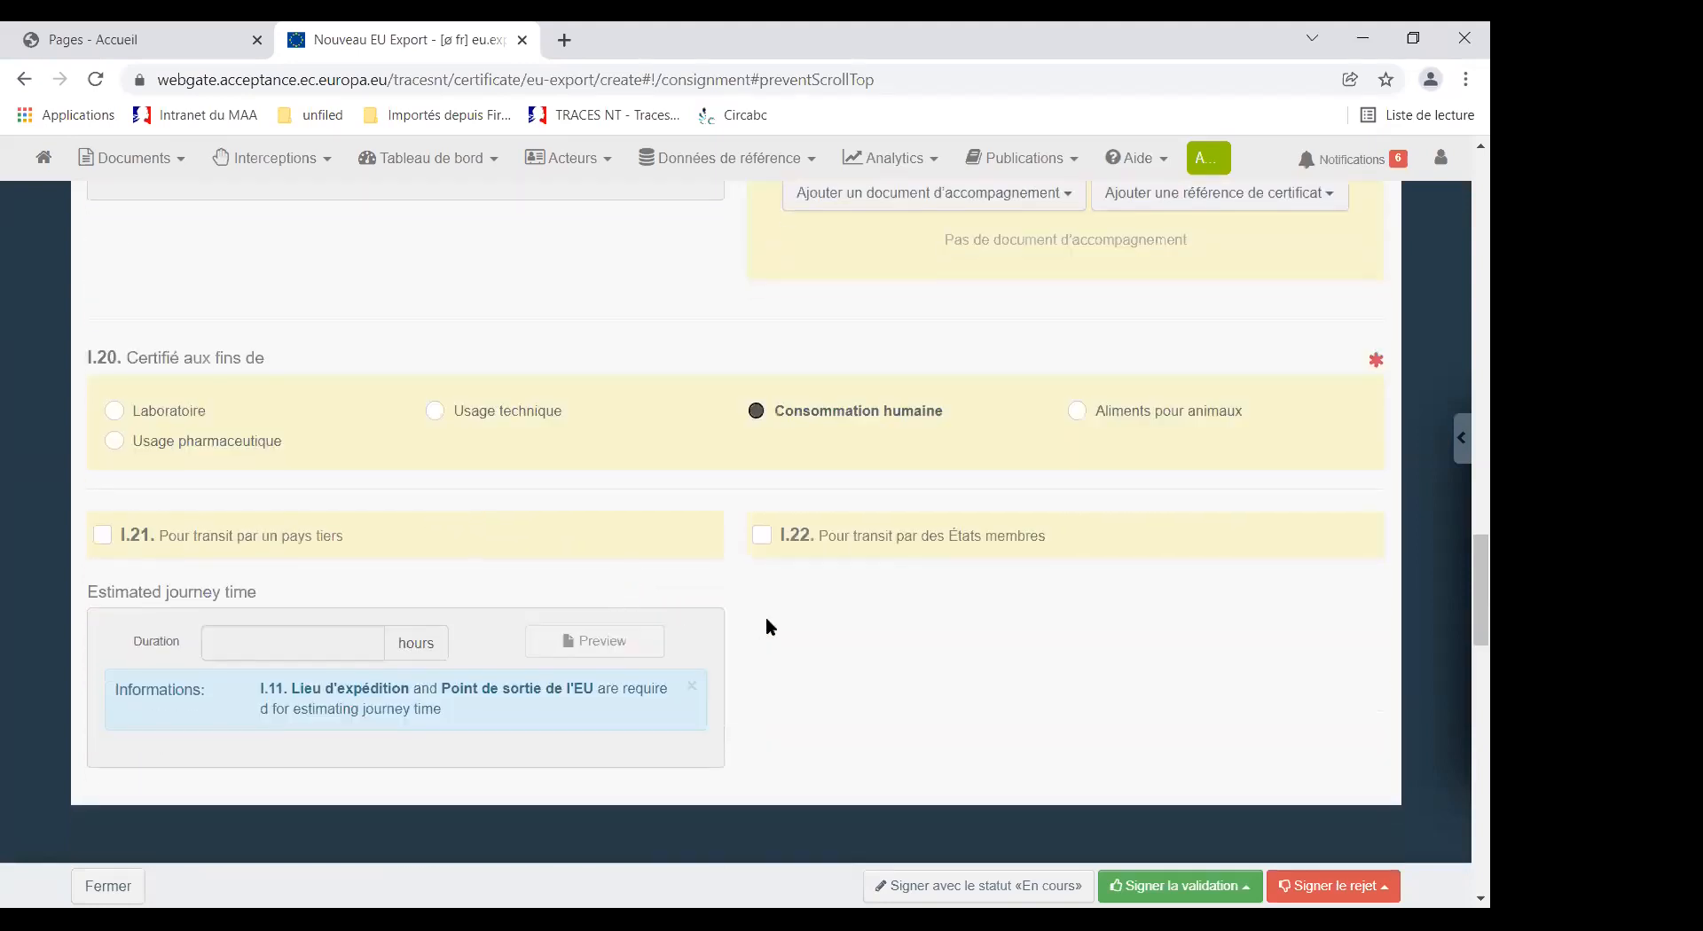
scroll(848, 621, "down", 1)
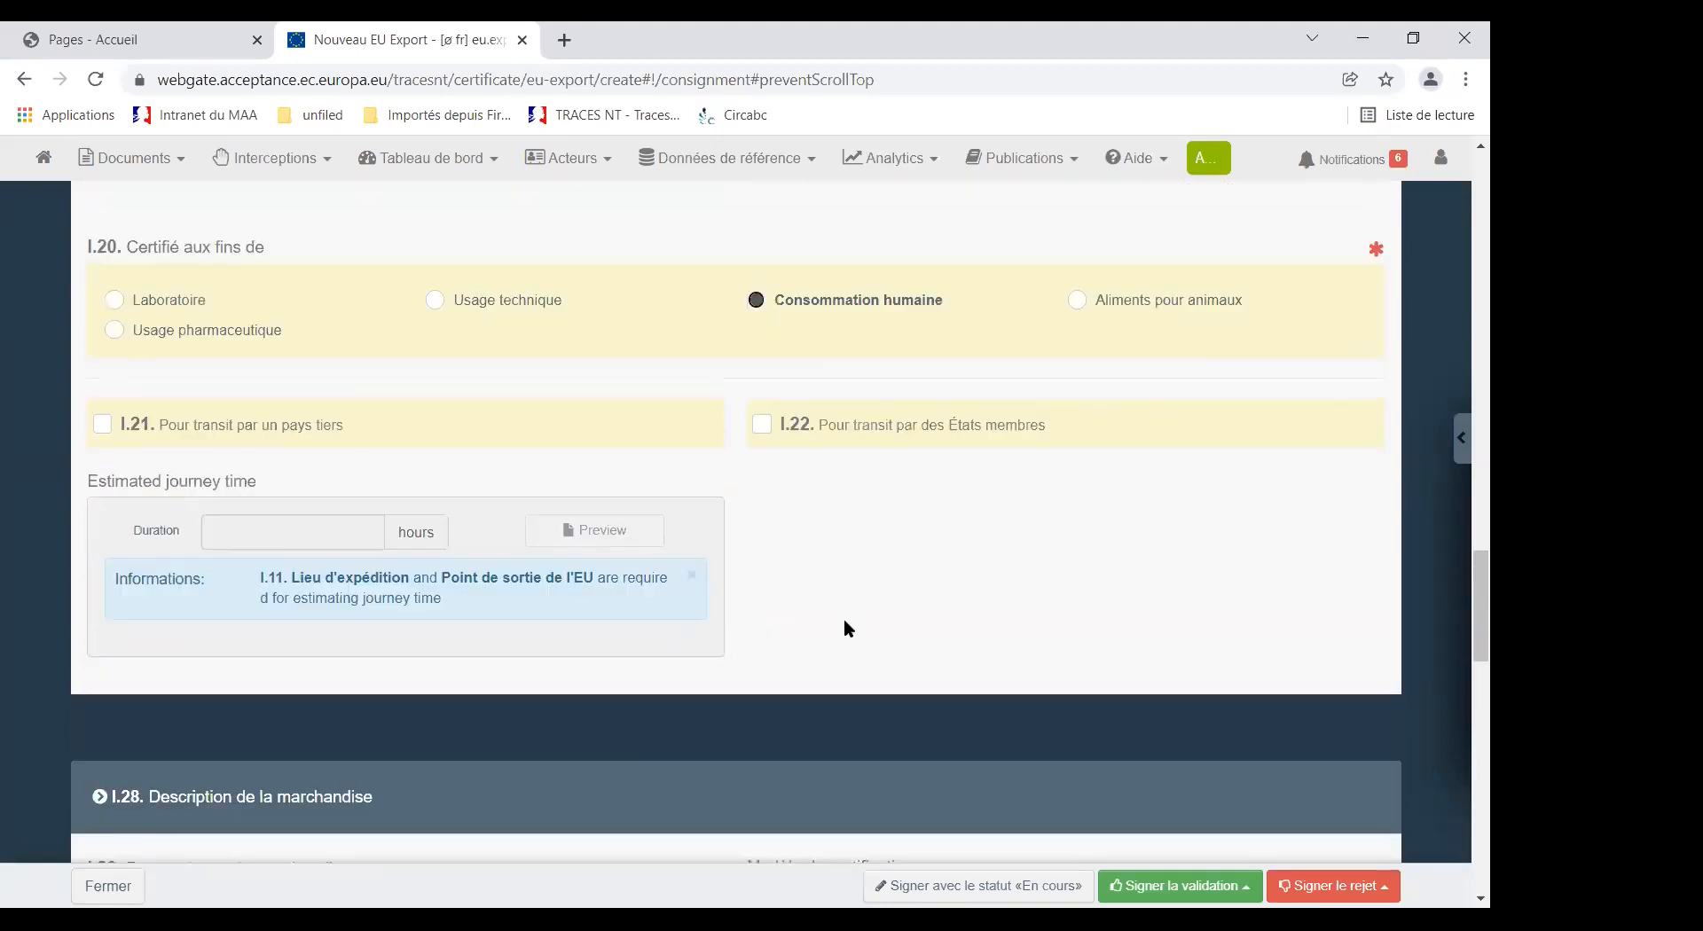
scroll(836, 609, "up", 1)
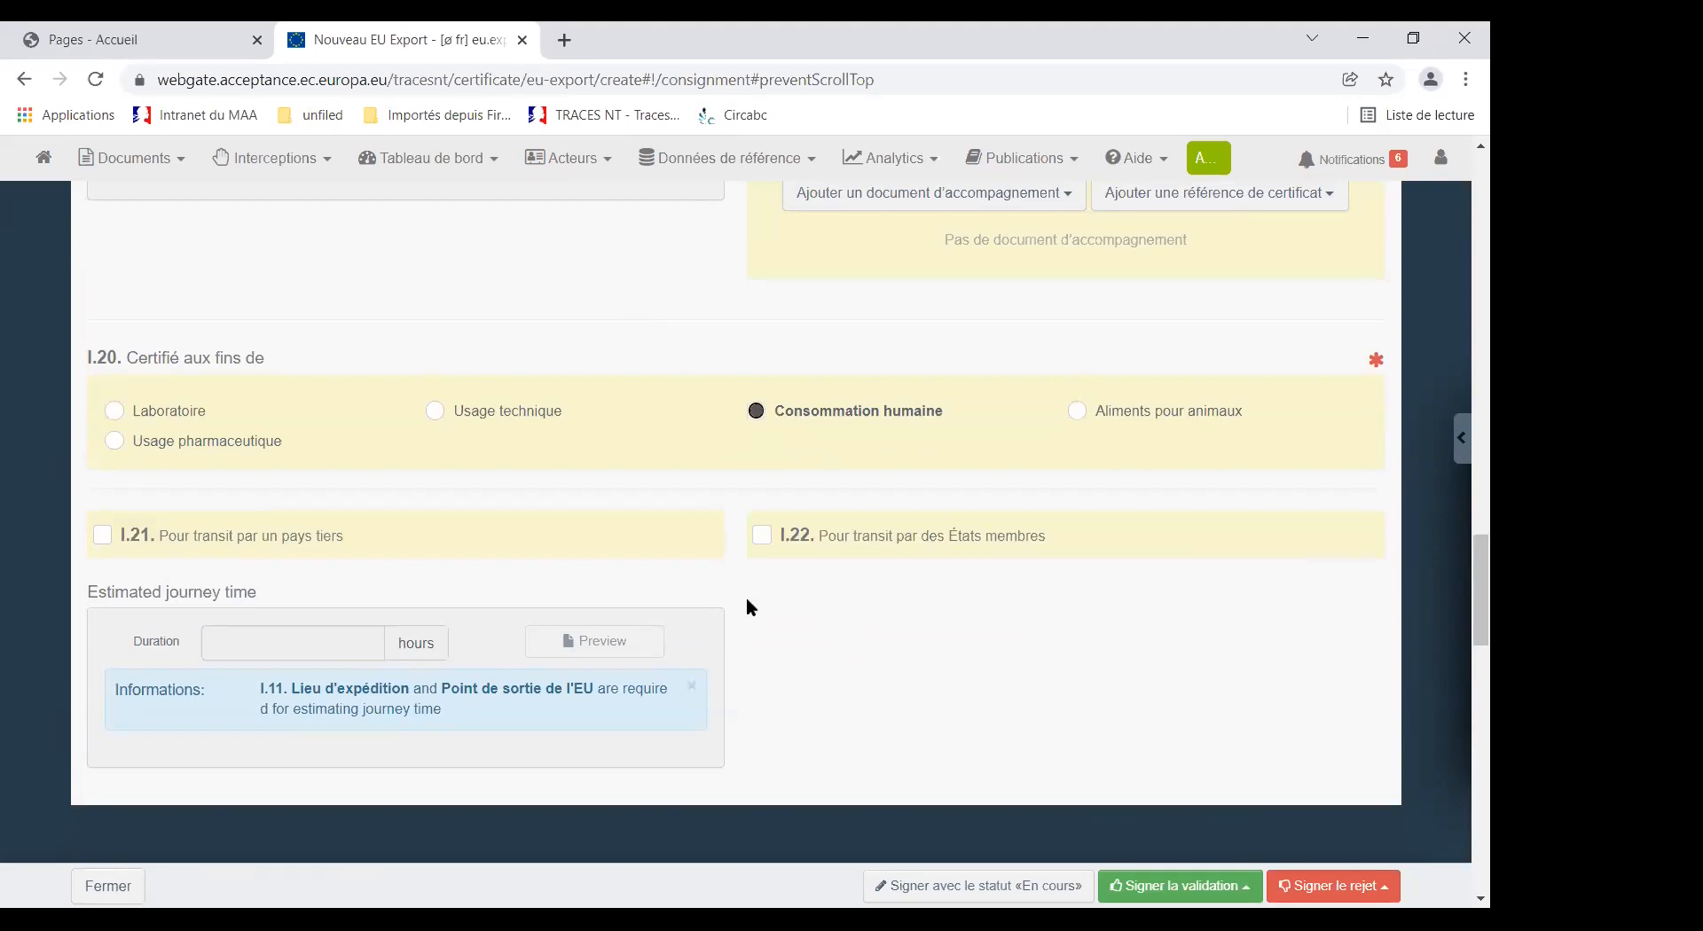
scroll(747, 601, "down", 1)
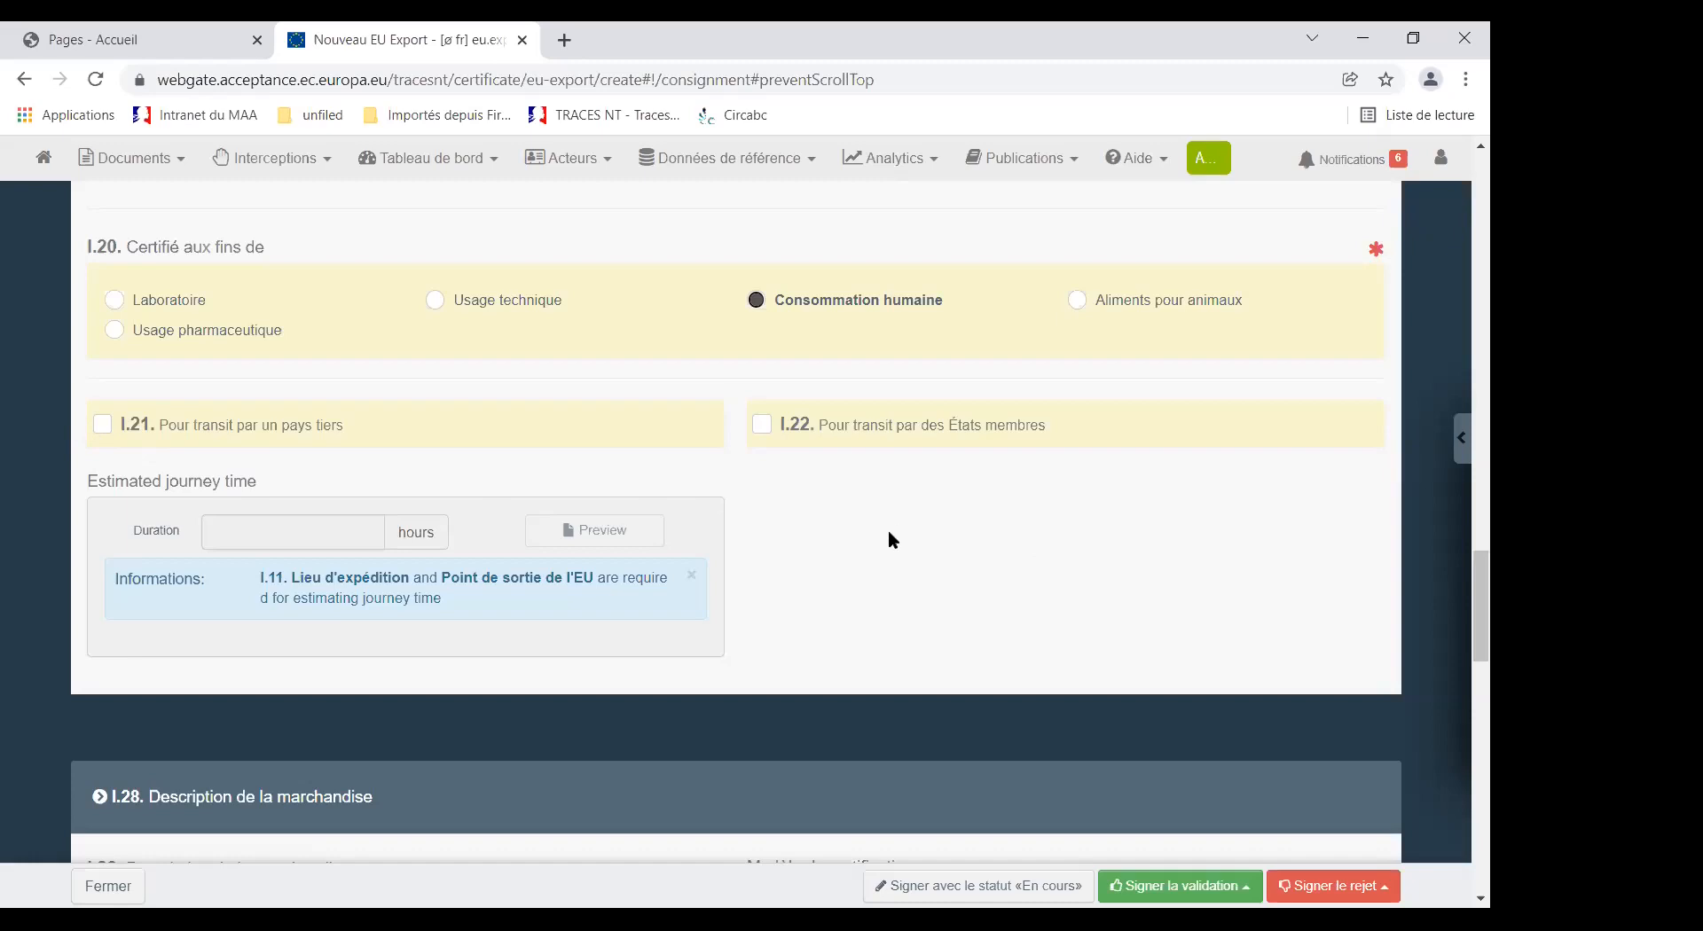
scroll(889, 533, "up", 1)
scroll(885, 550, "down", 1)
scroll(861, 542, "down", 4)
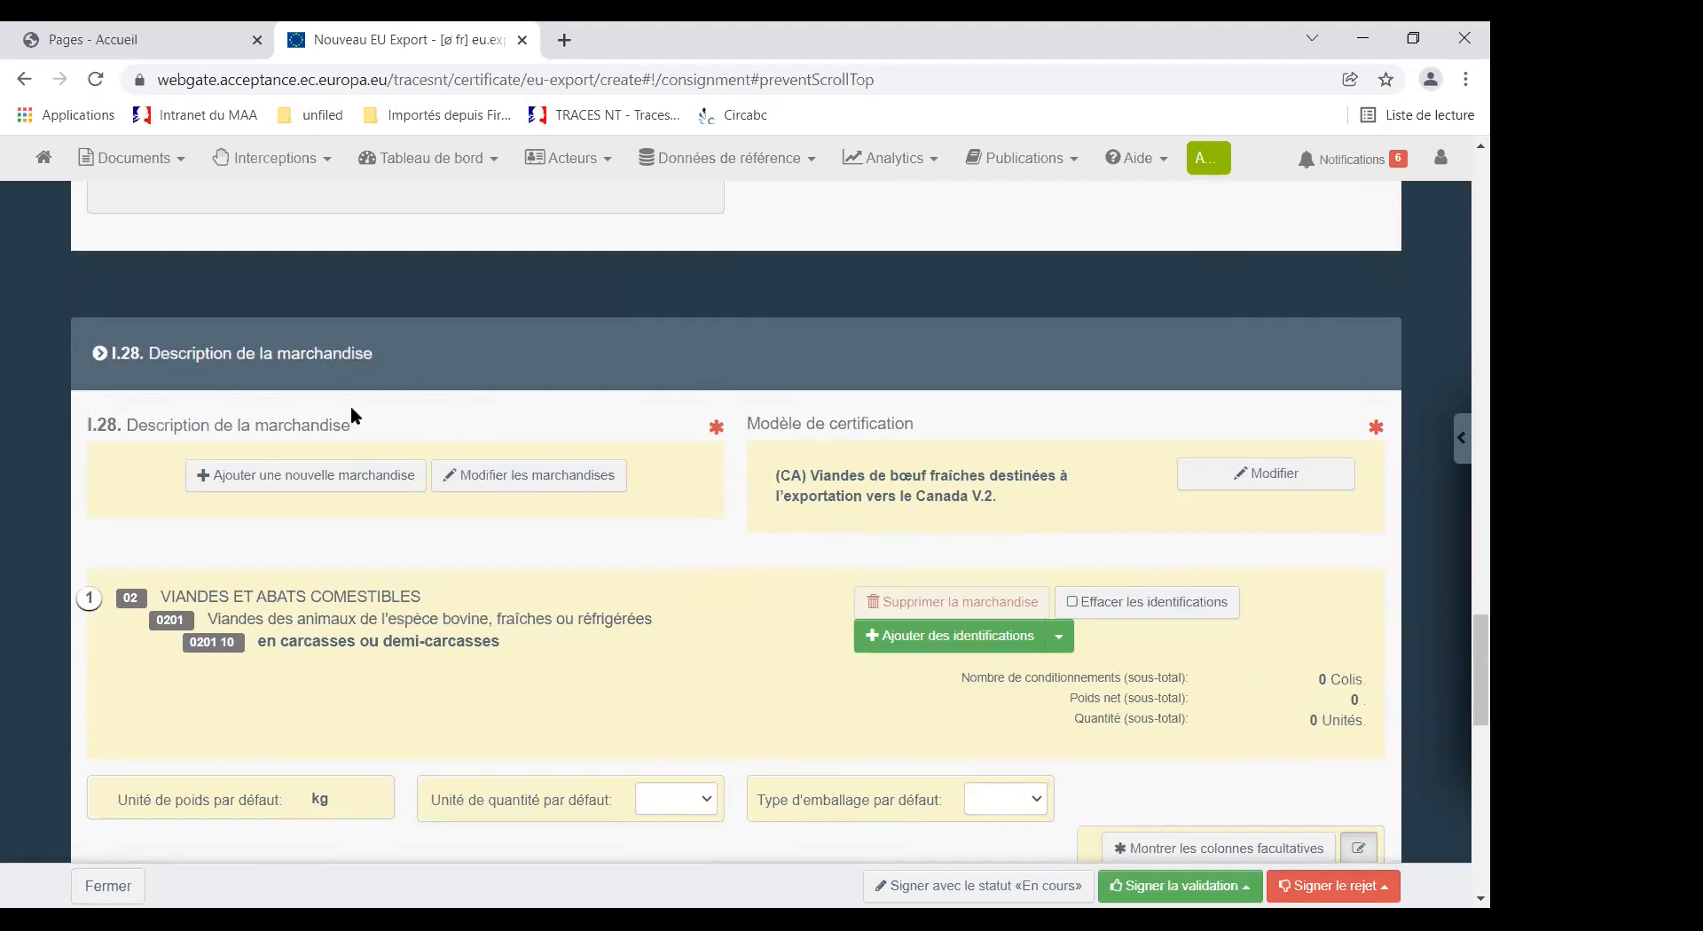
left_click_drag(92, 425, 350, 426)
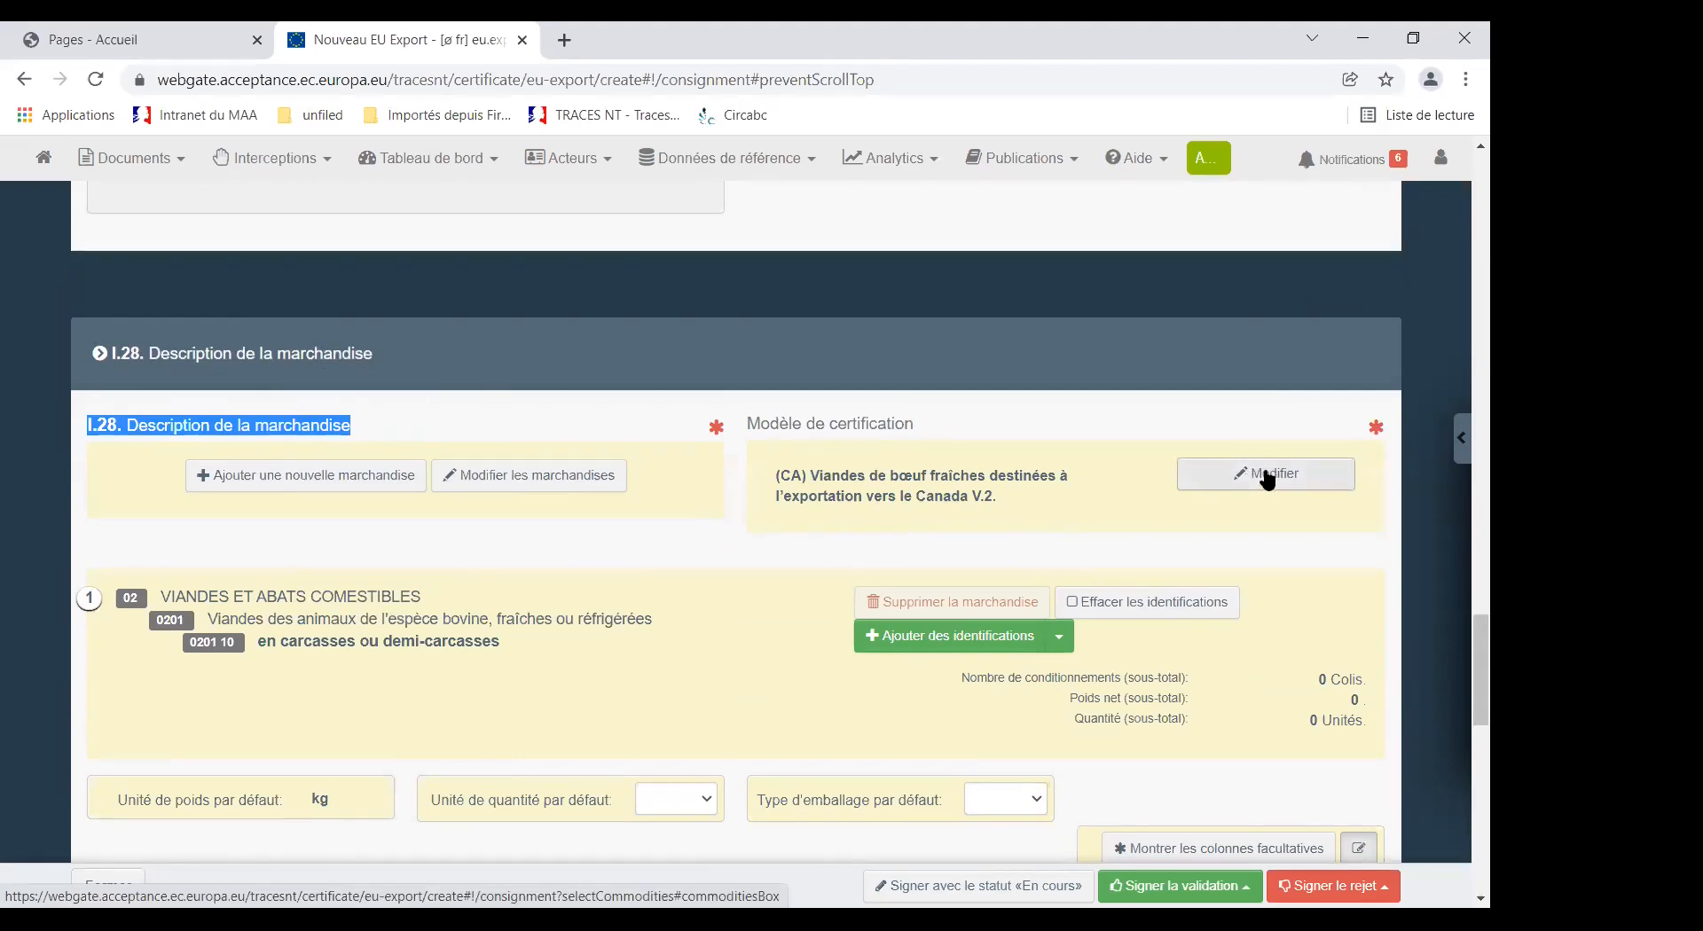
scroll(754, 609, "down", 1)
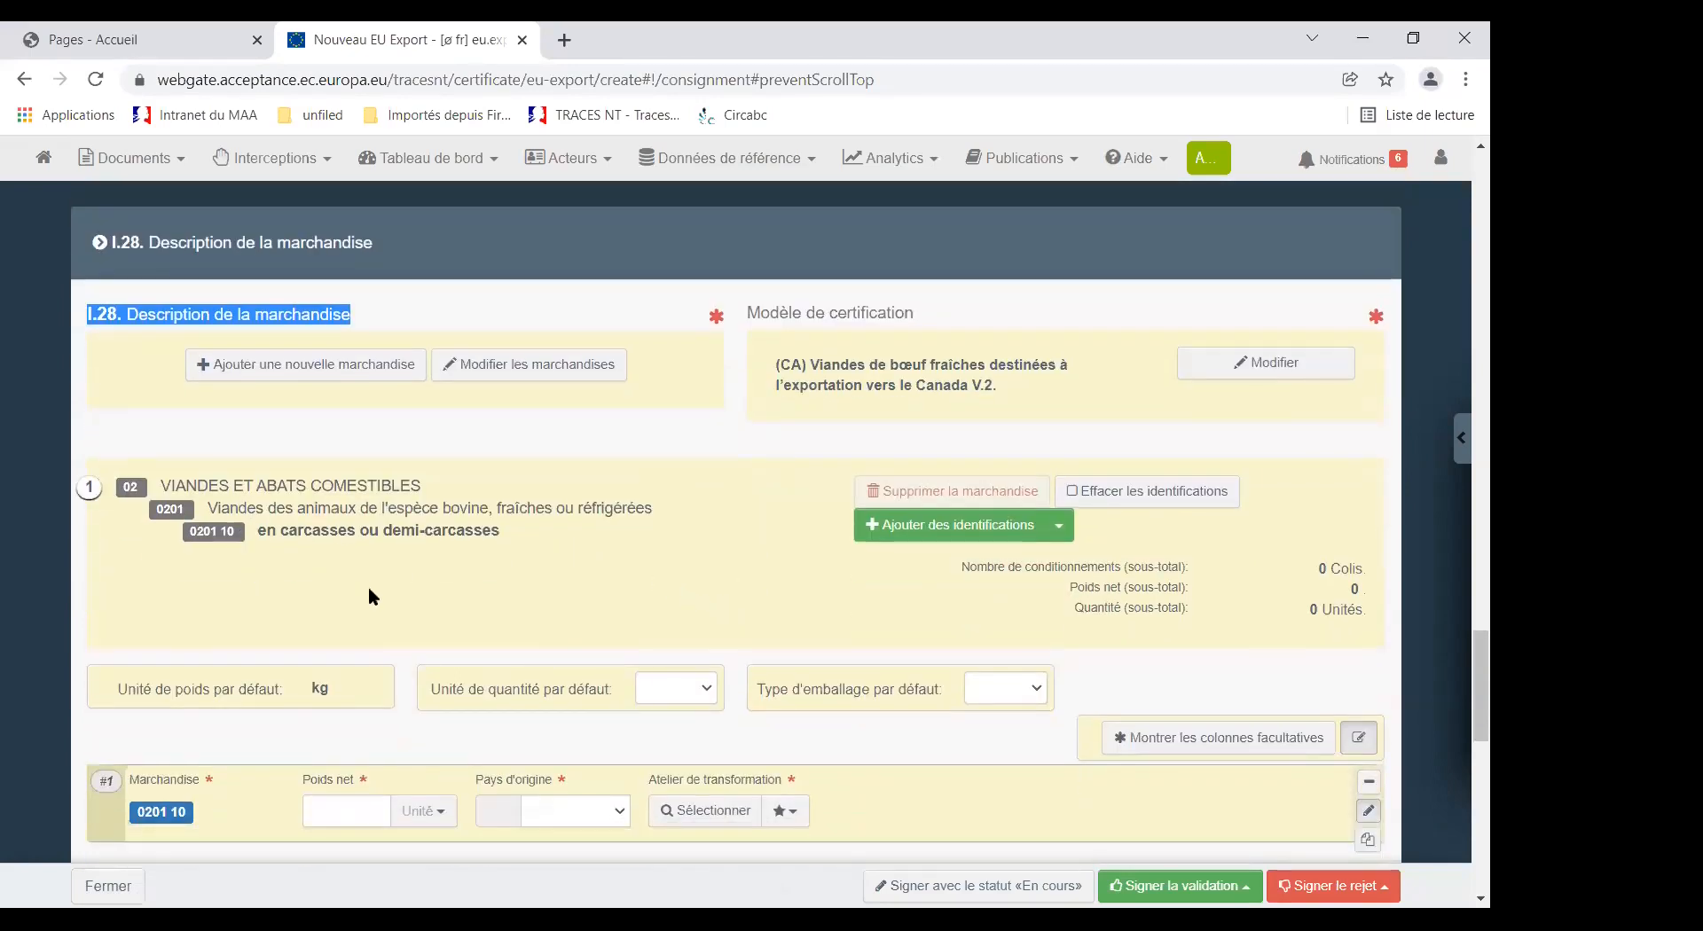
scroll(369, 590, "down", 1)
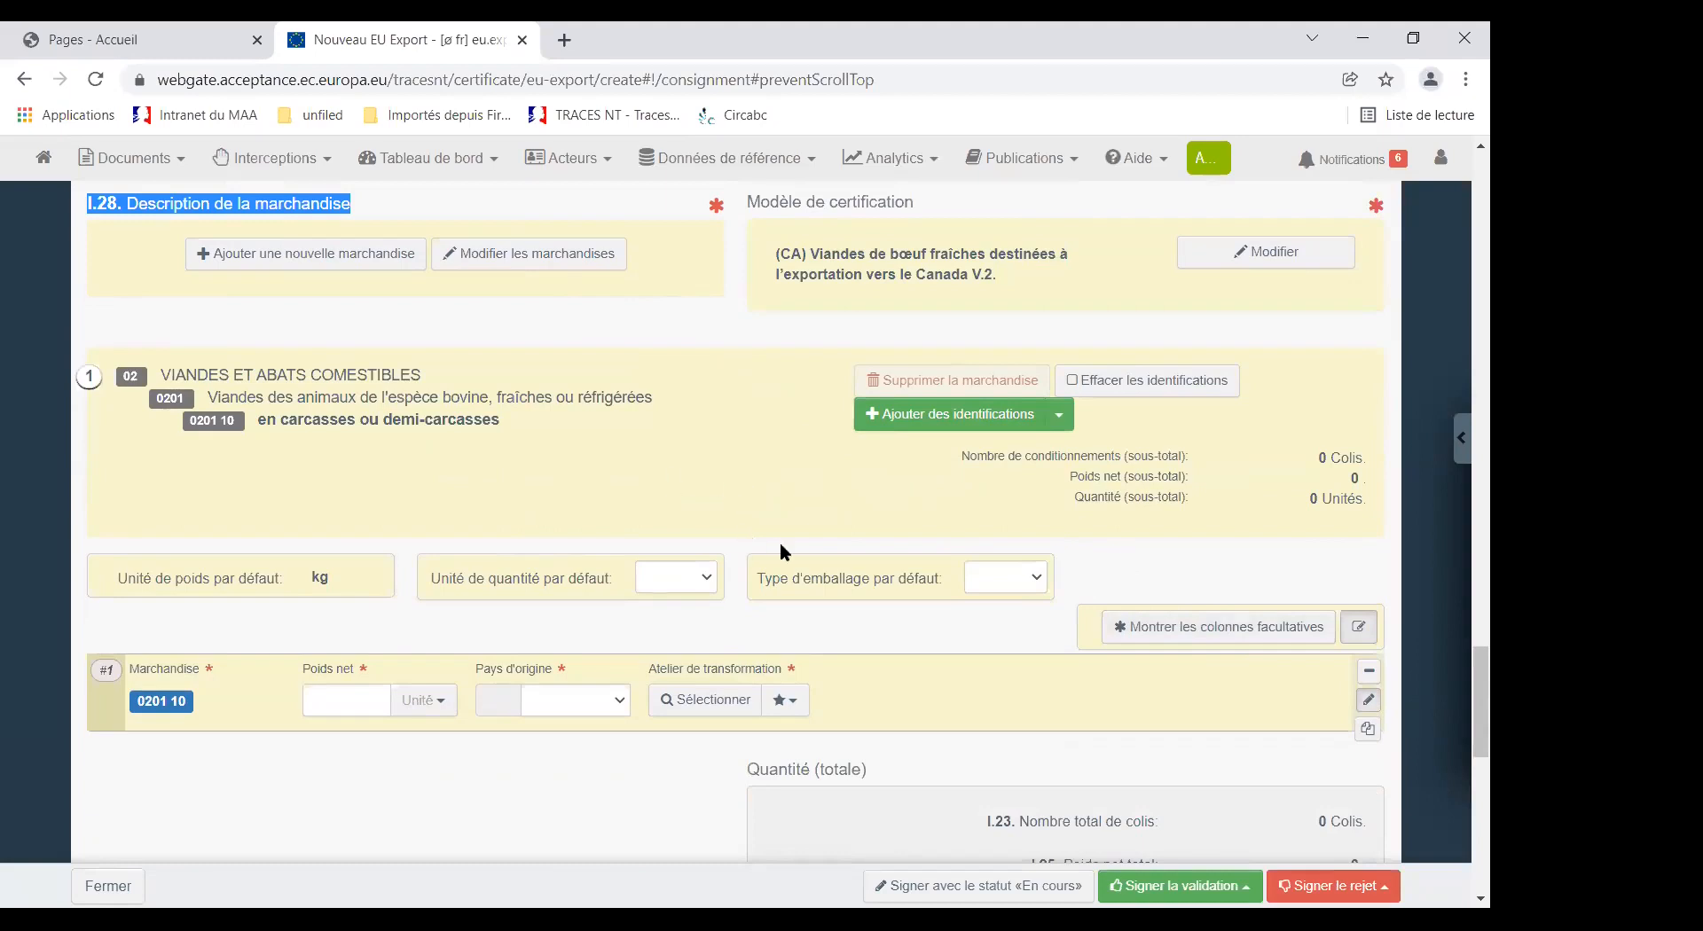
scroll(715, 495, "up", 1)
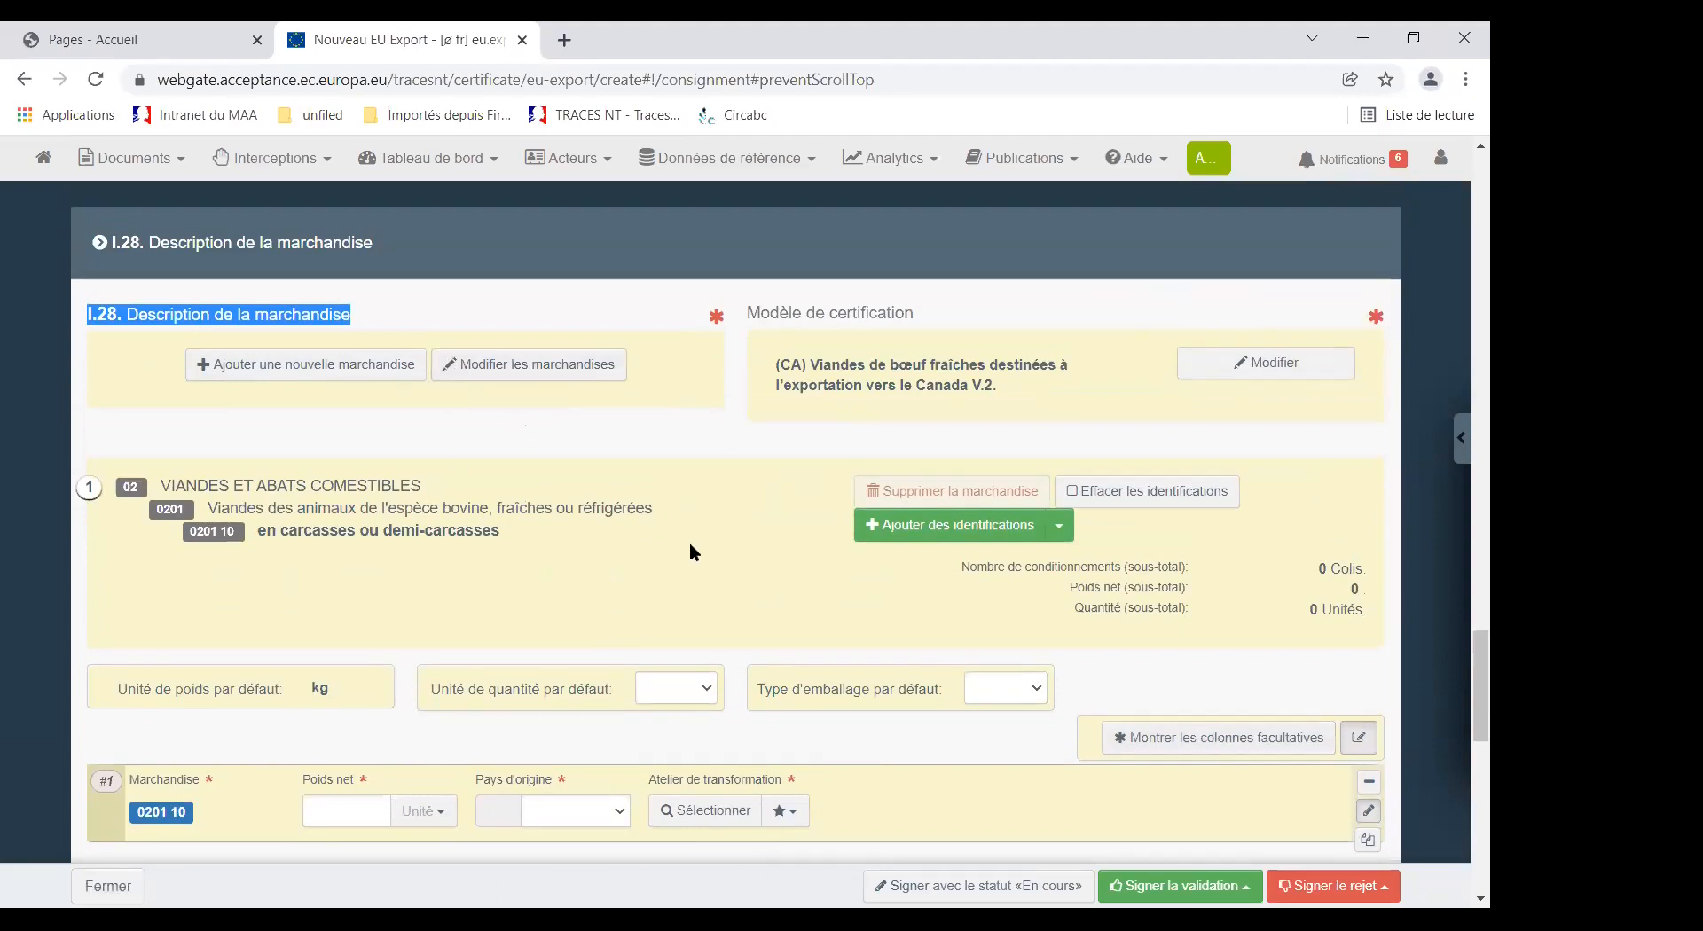
Set the net weight of commodity 0201 10 to 2000 kg and its country of origin to France.
scroll(689, 546, "down", 2)
scroll(696, 552, "down", 1)
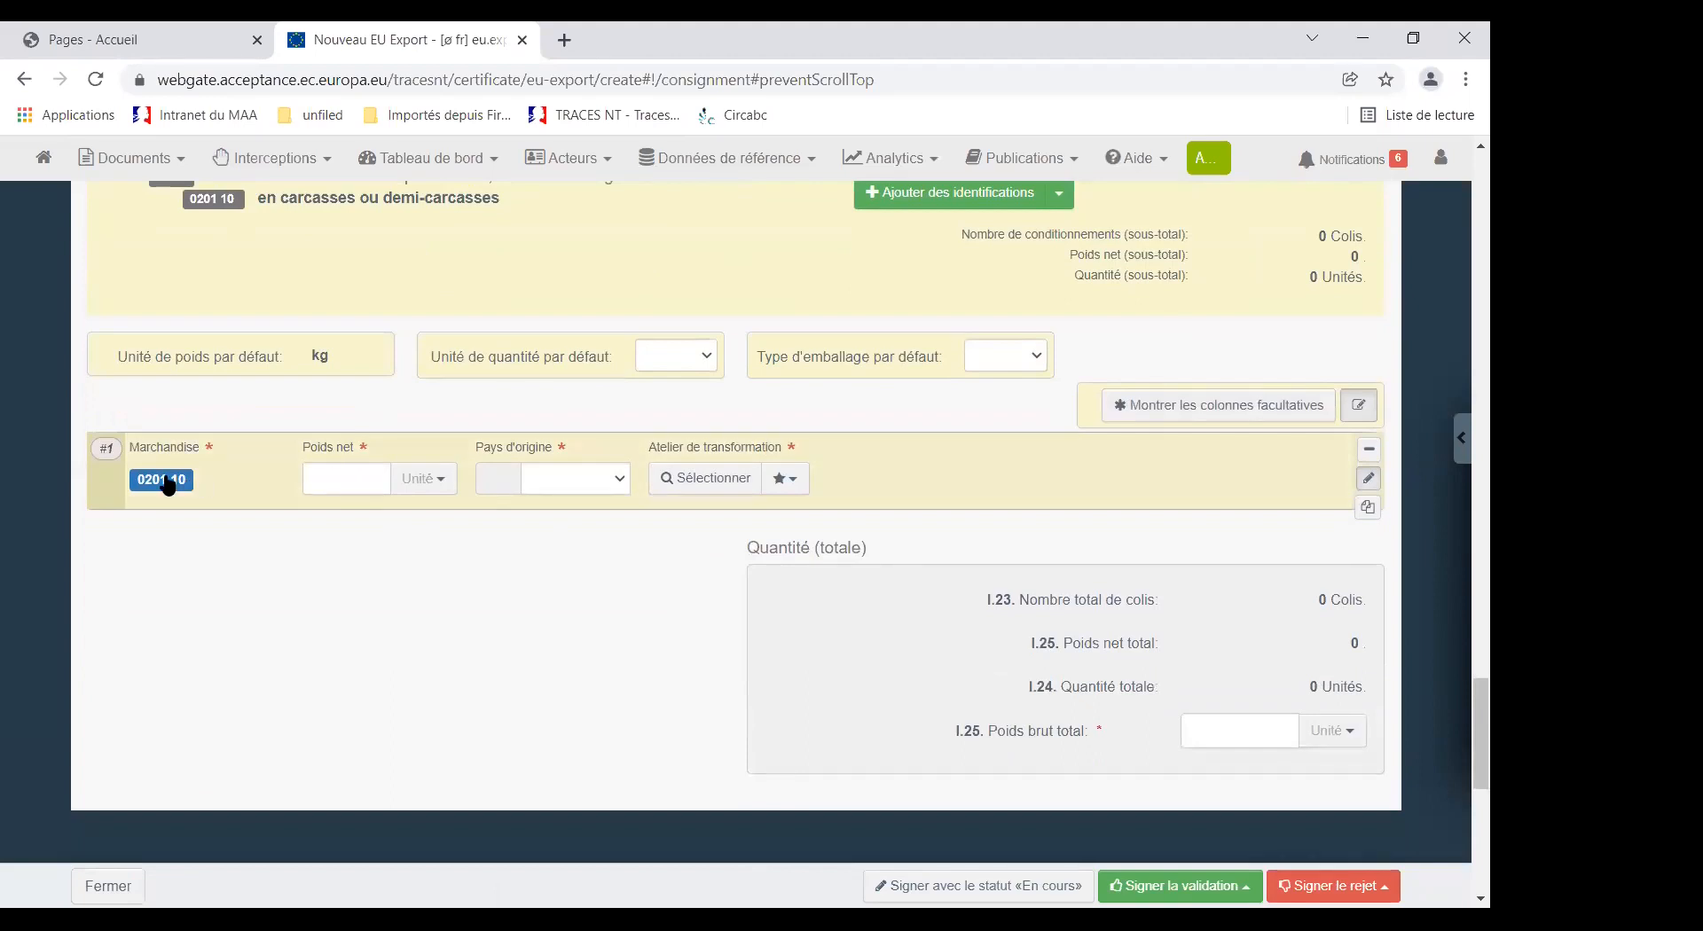
left_click(328, 481)
left_click(443, 486)
left_click(338, 479)
type("2000")
left_click(619, 482)
type("fr")
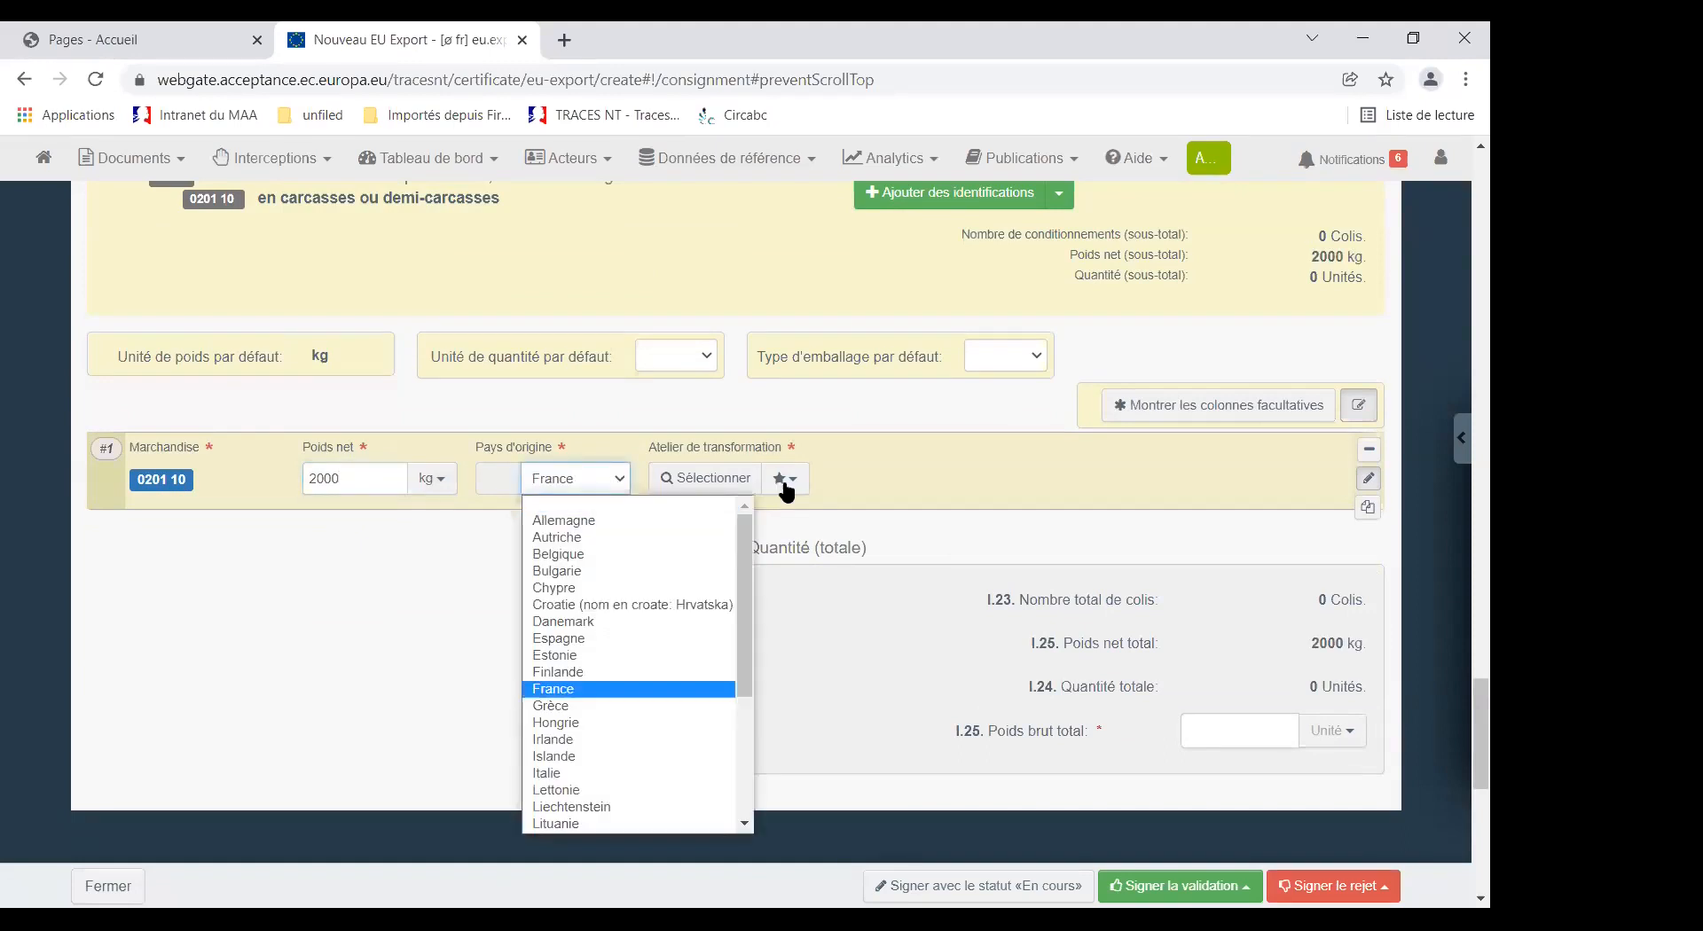
key("Return")
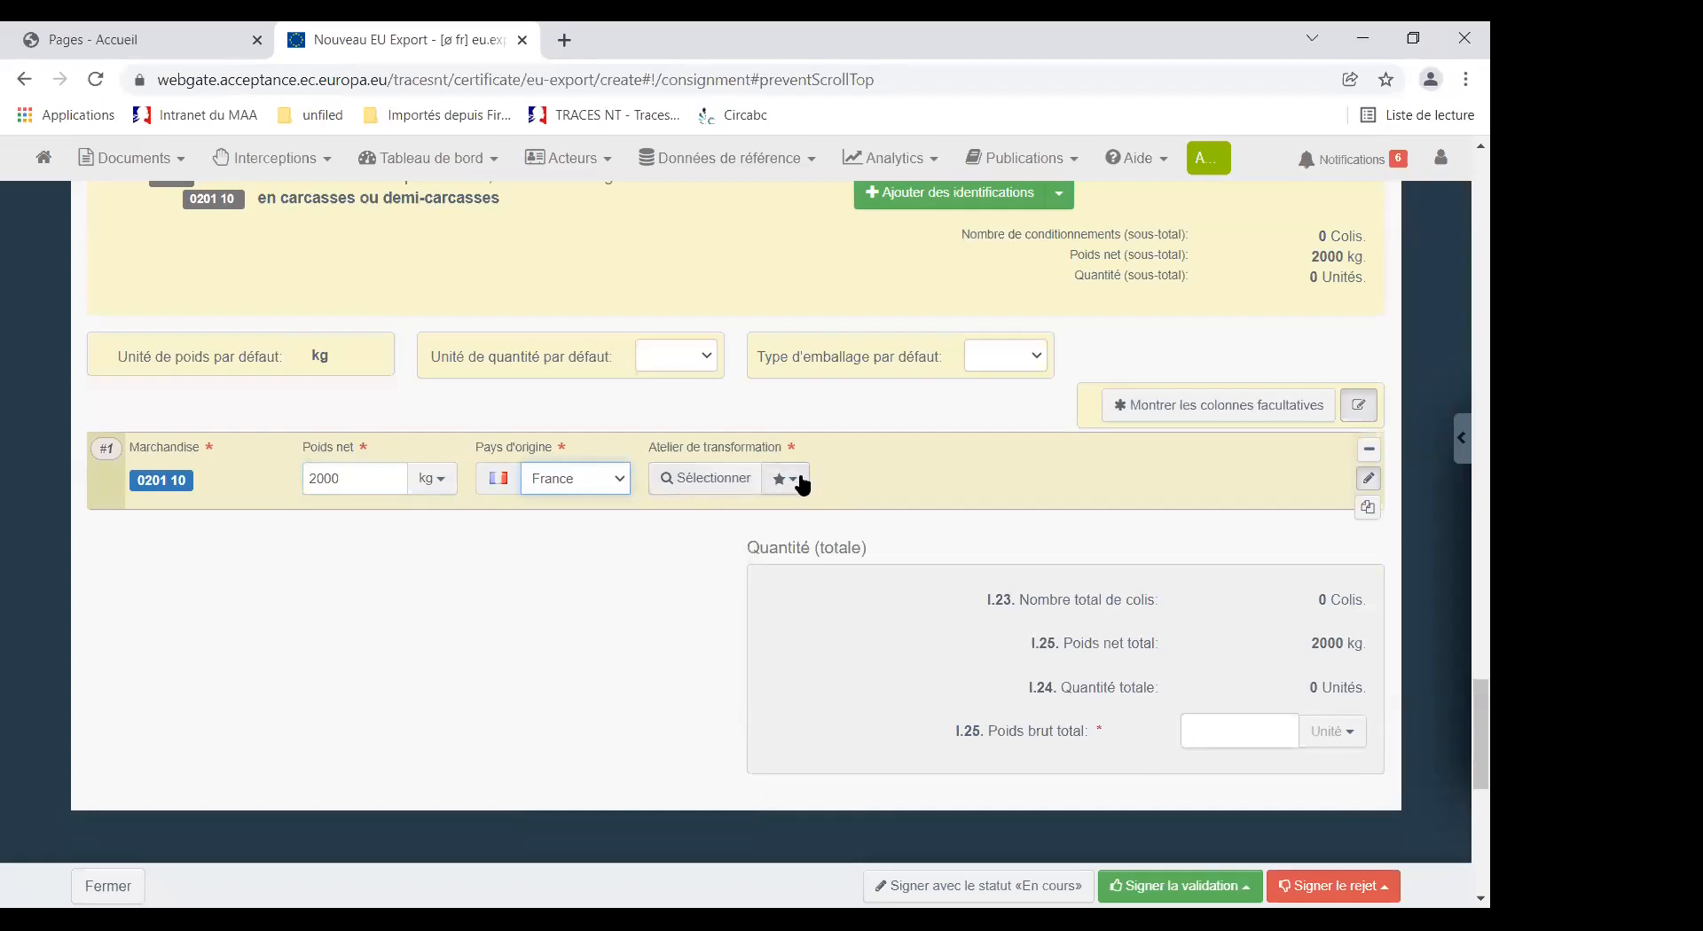
Start selecting the processing plant for commodity 0201 10, limit the search to France (FR) and show the additional search criteria.
left_click(700, 478)
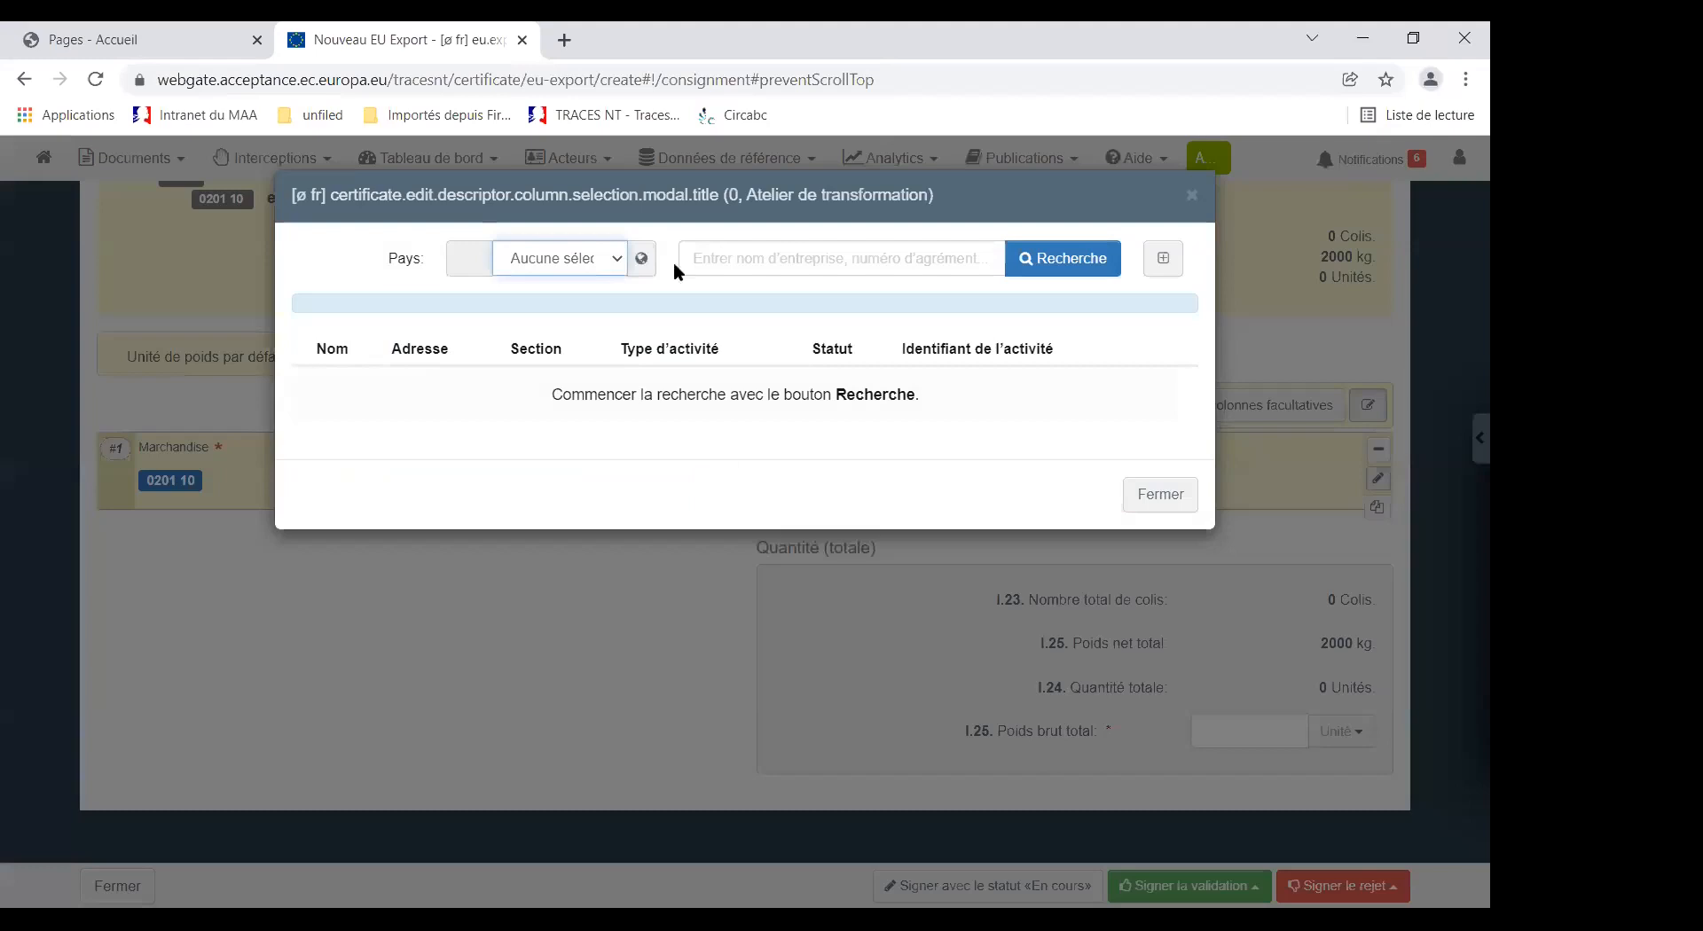
left_click(620, 257)
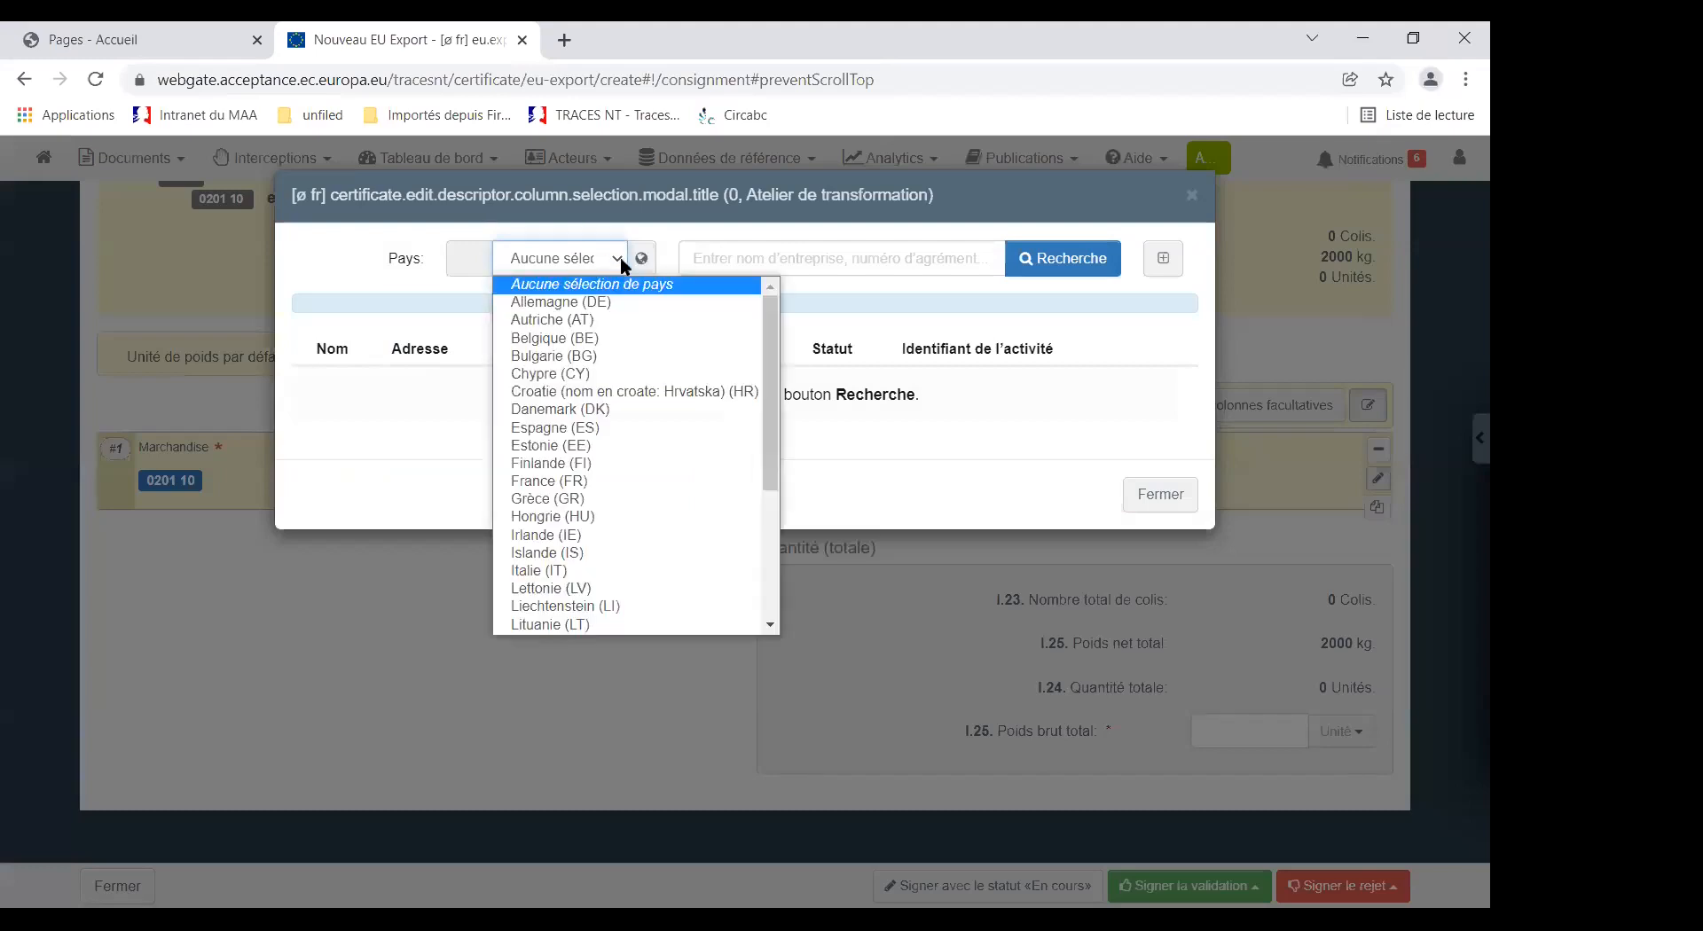
type("fr")
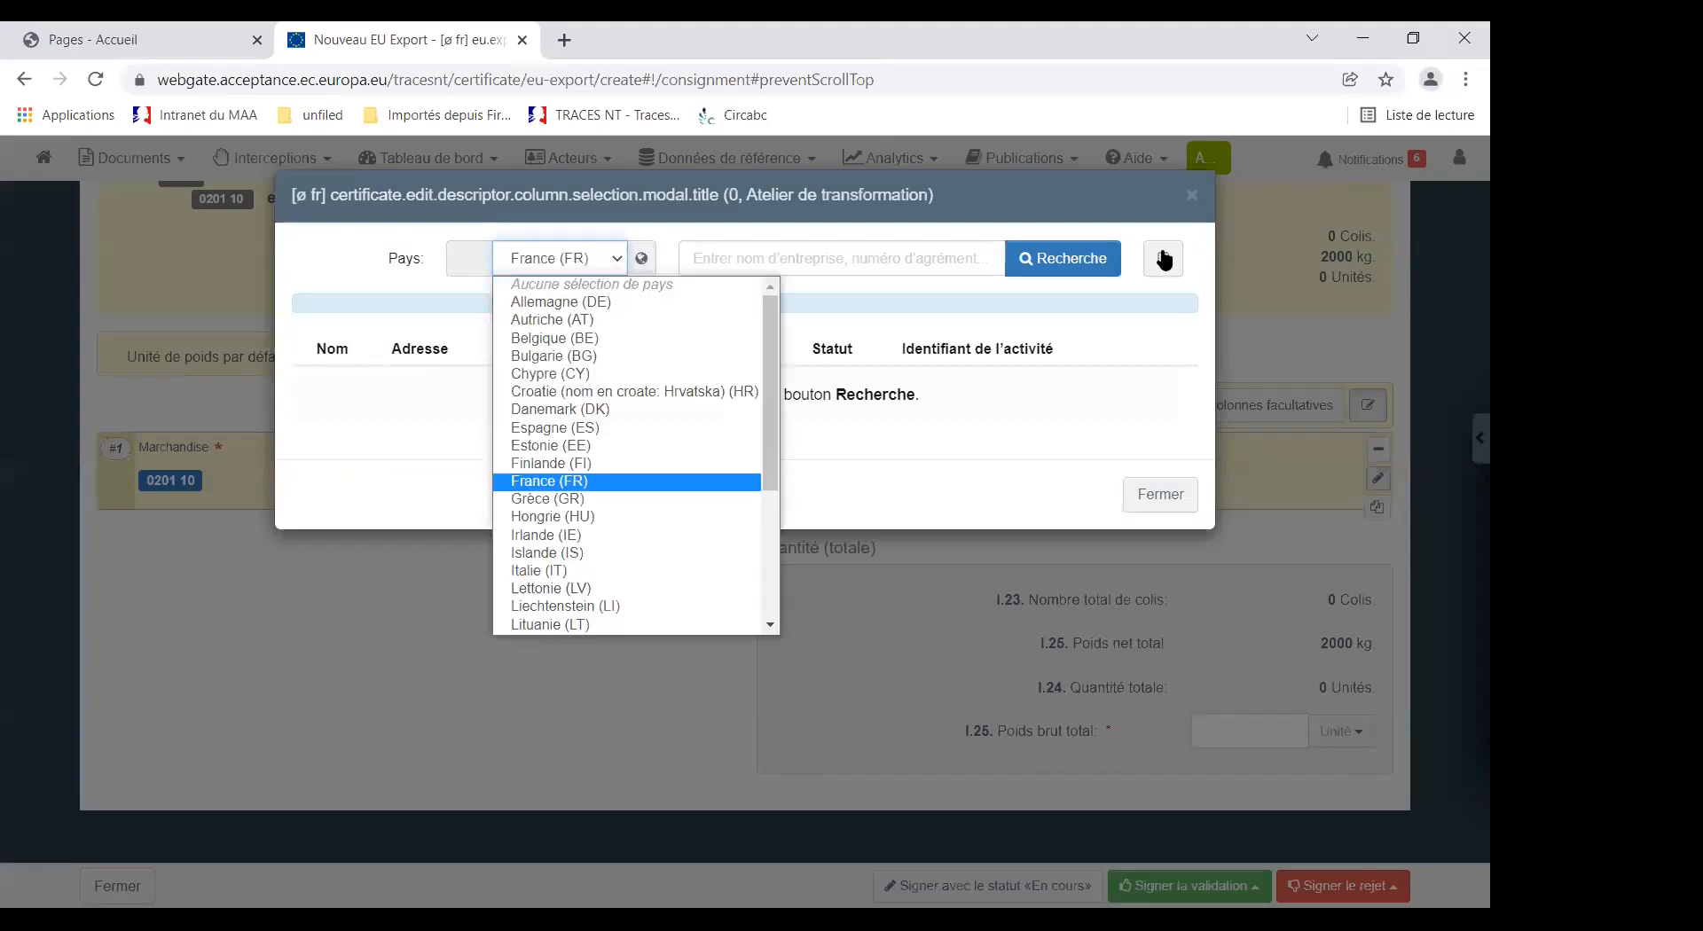
left_click(1161, 262)
left_click(1162, 262)
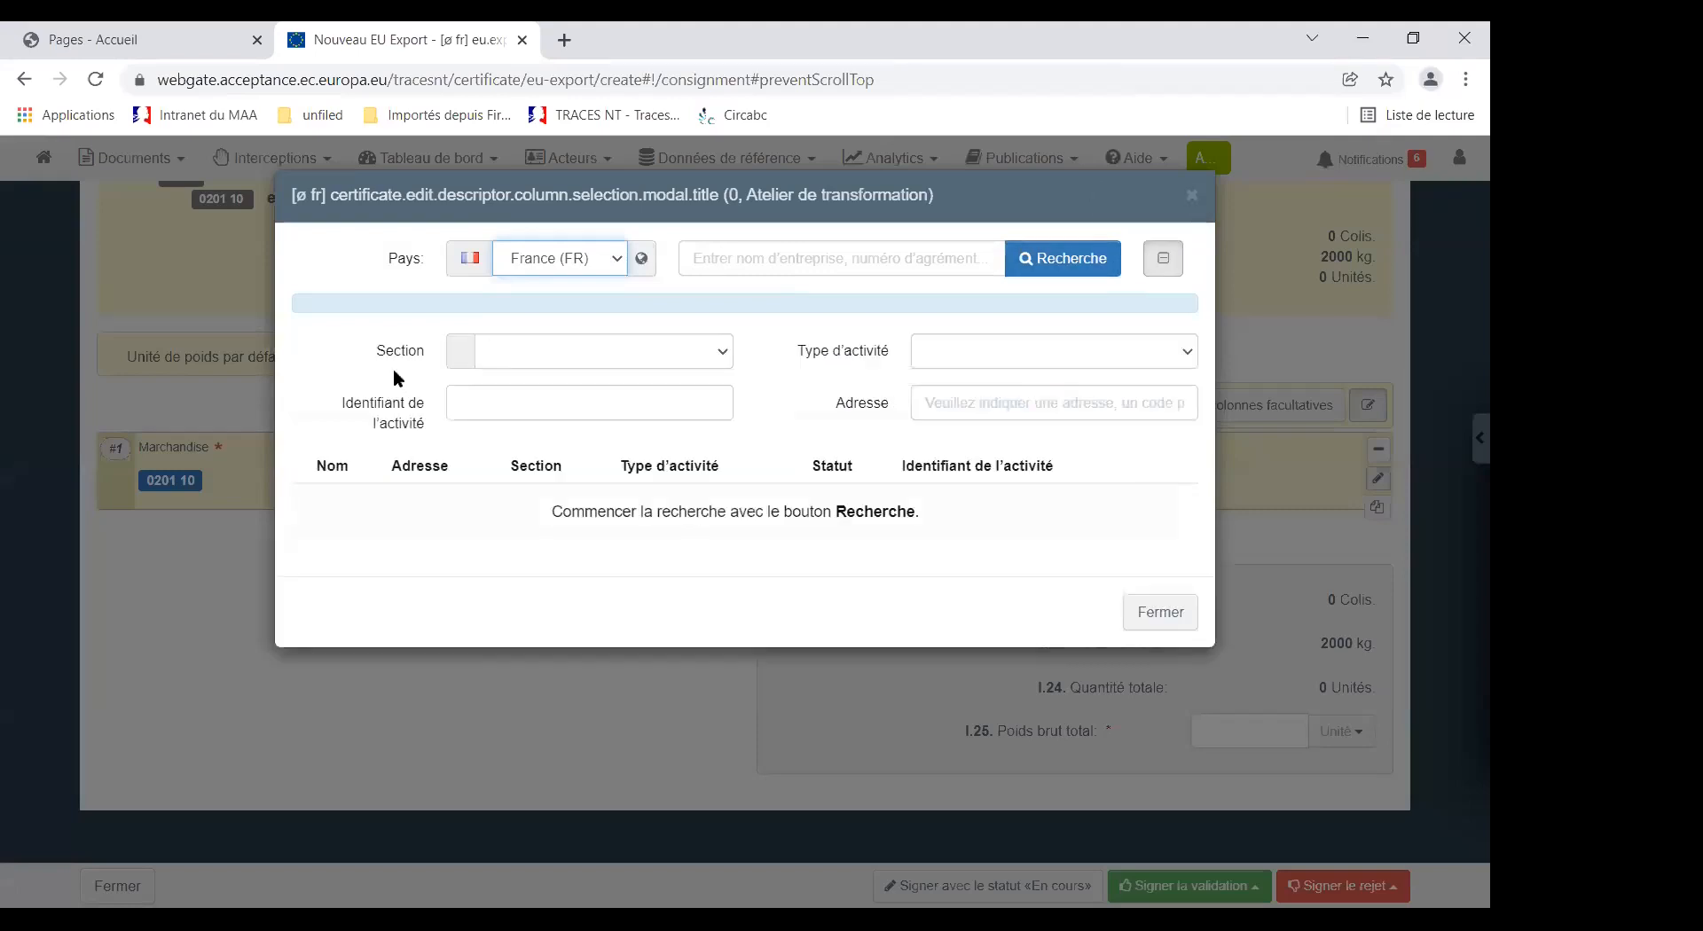
left_click(726, 355)
scroll(678, 530, "down", 10)
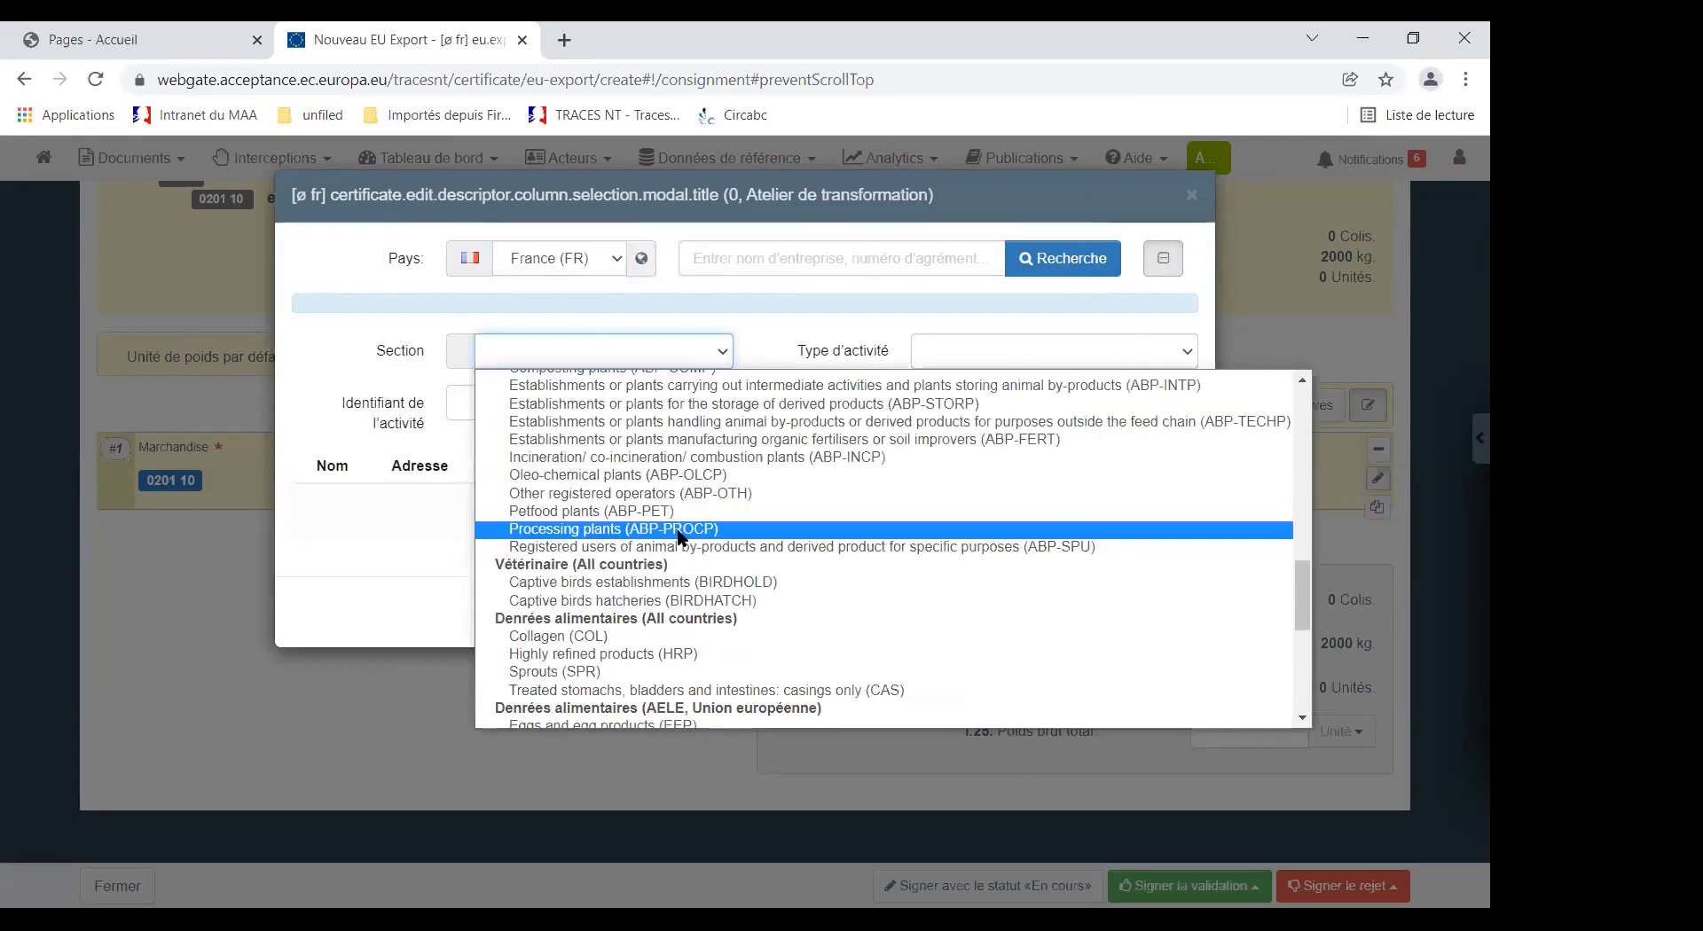
scroll(678, 530, "down", 5)
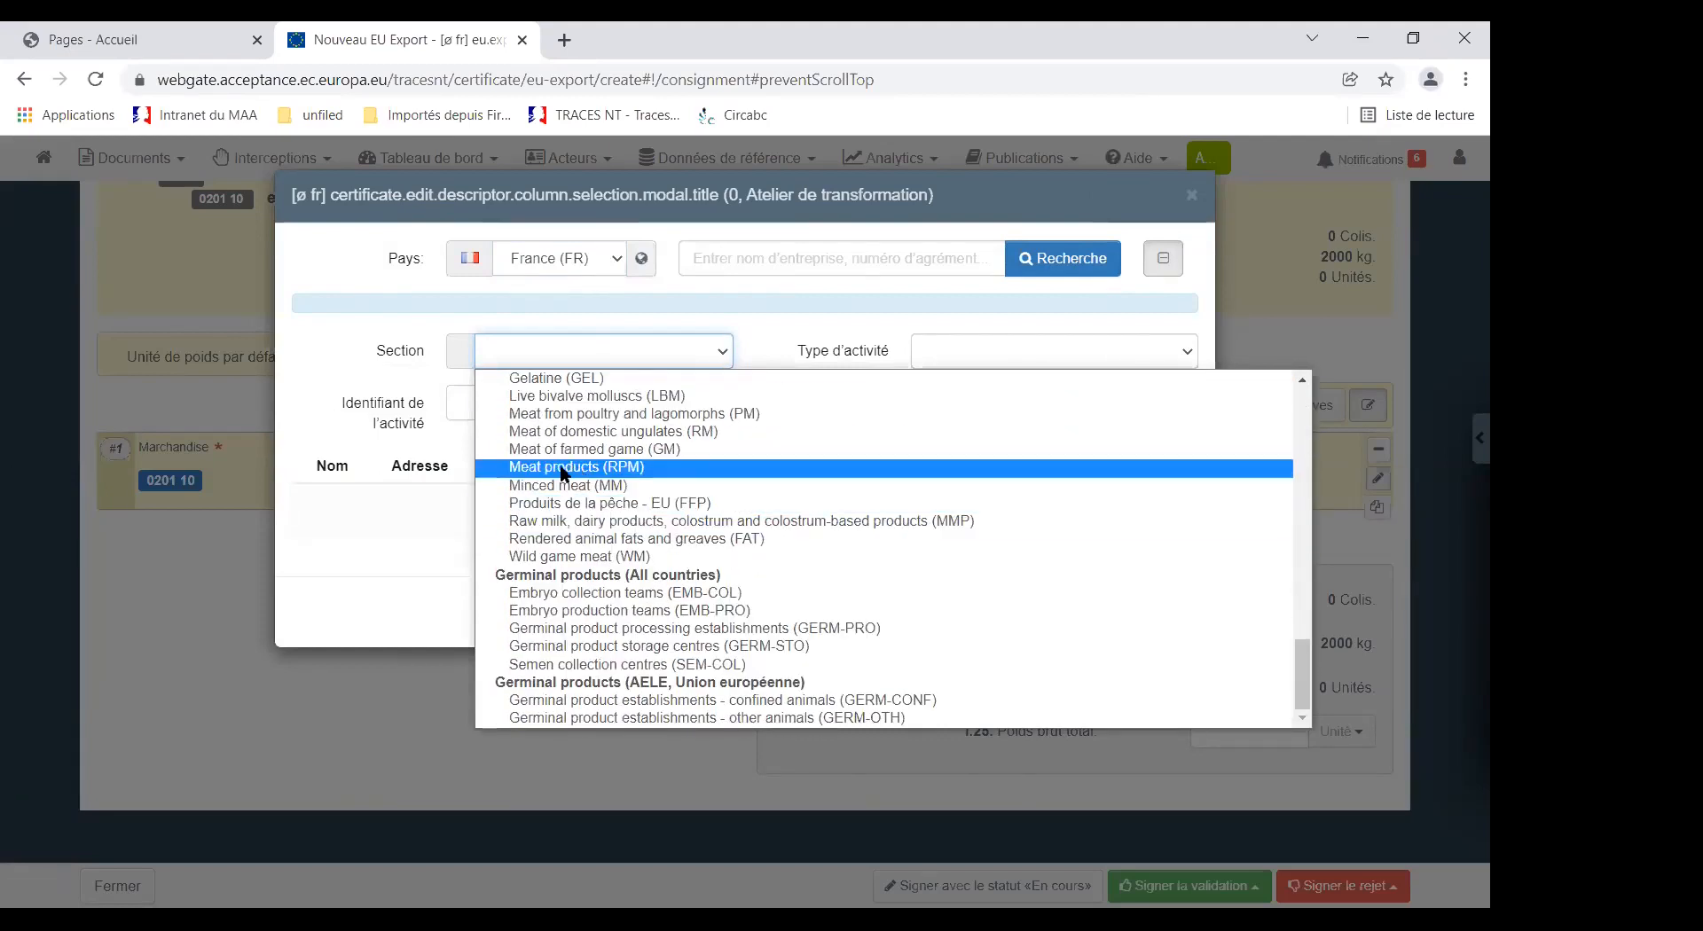
Search for "ABP PROCESSING" and assign the ABP processing plant 25/11/2021 as the commodity's processing plant.
left_click(714, 261)
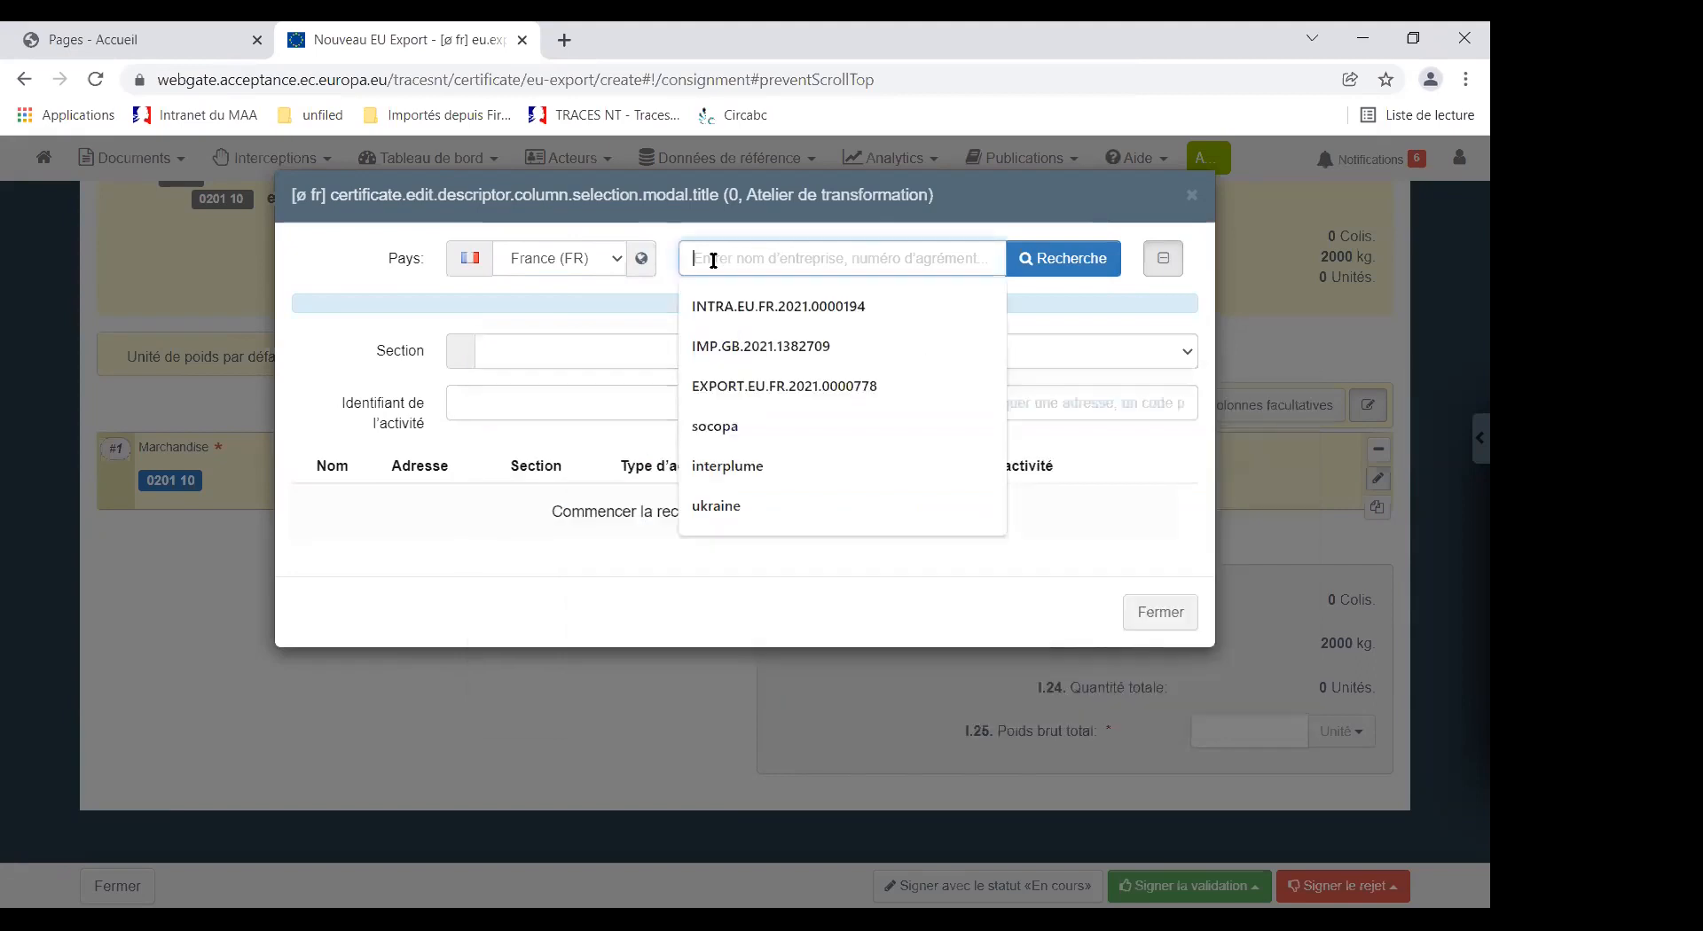
type("ABP PRO")
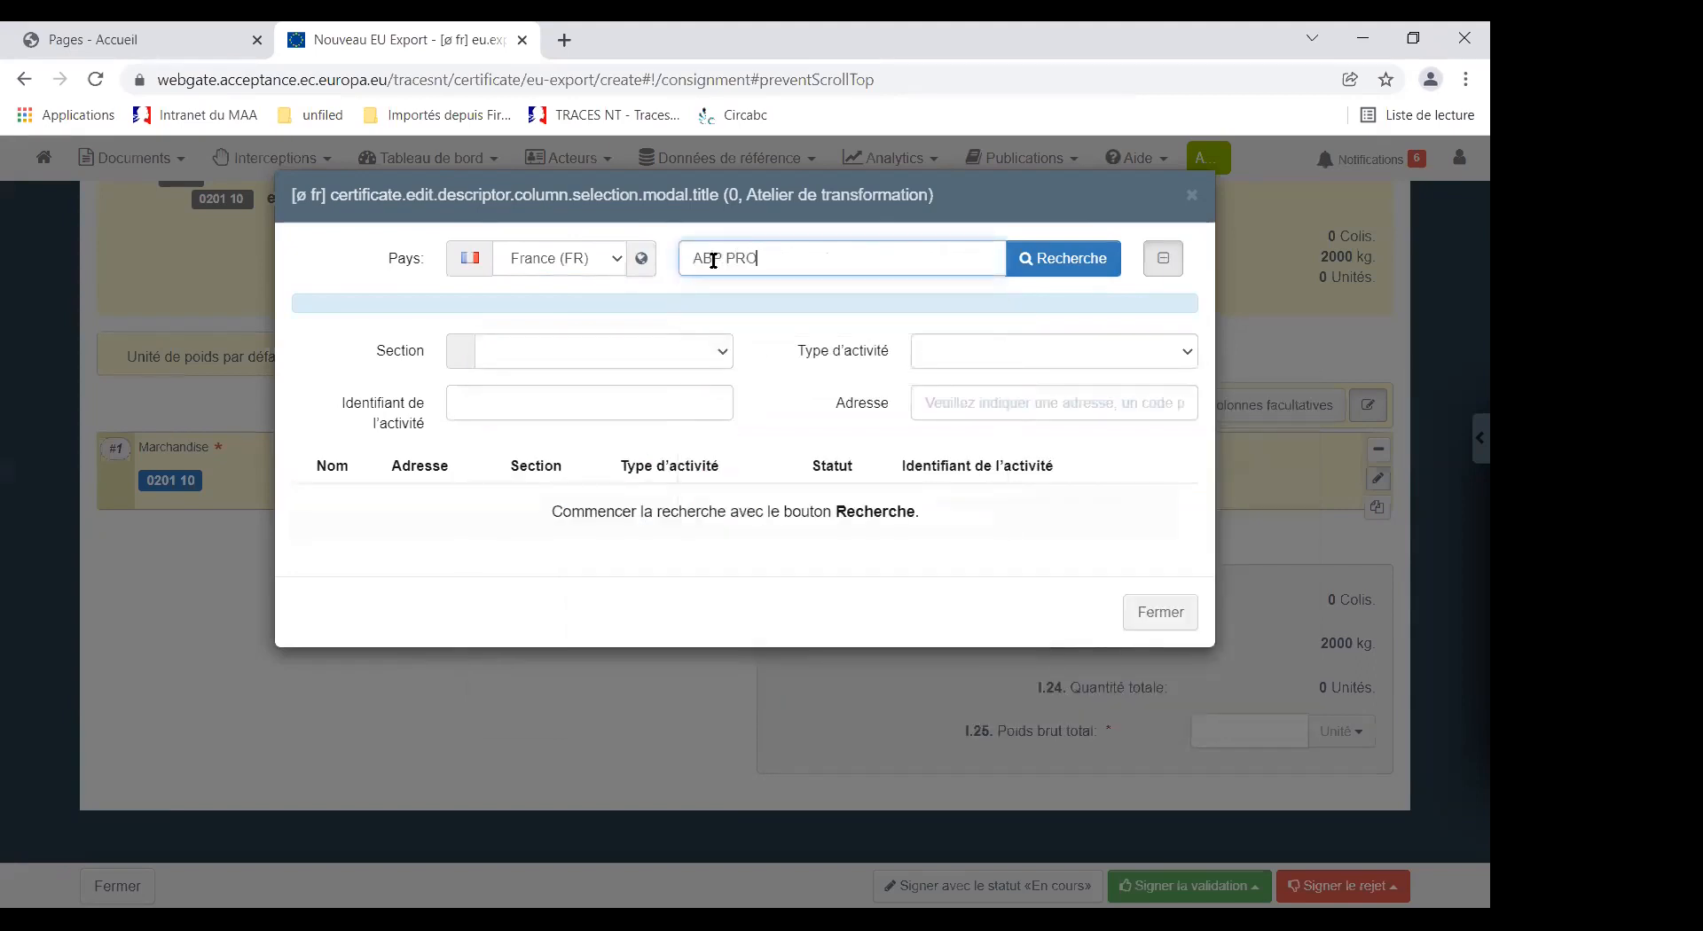
type("CESSING")
left_click(1056, 258)
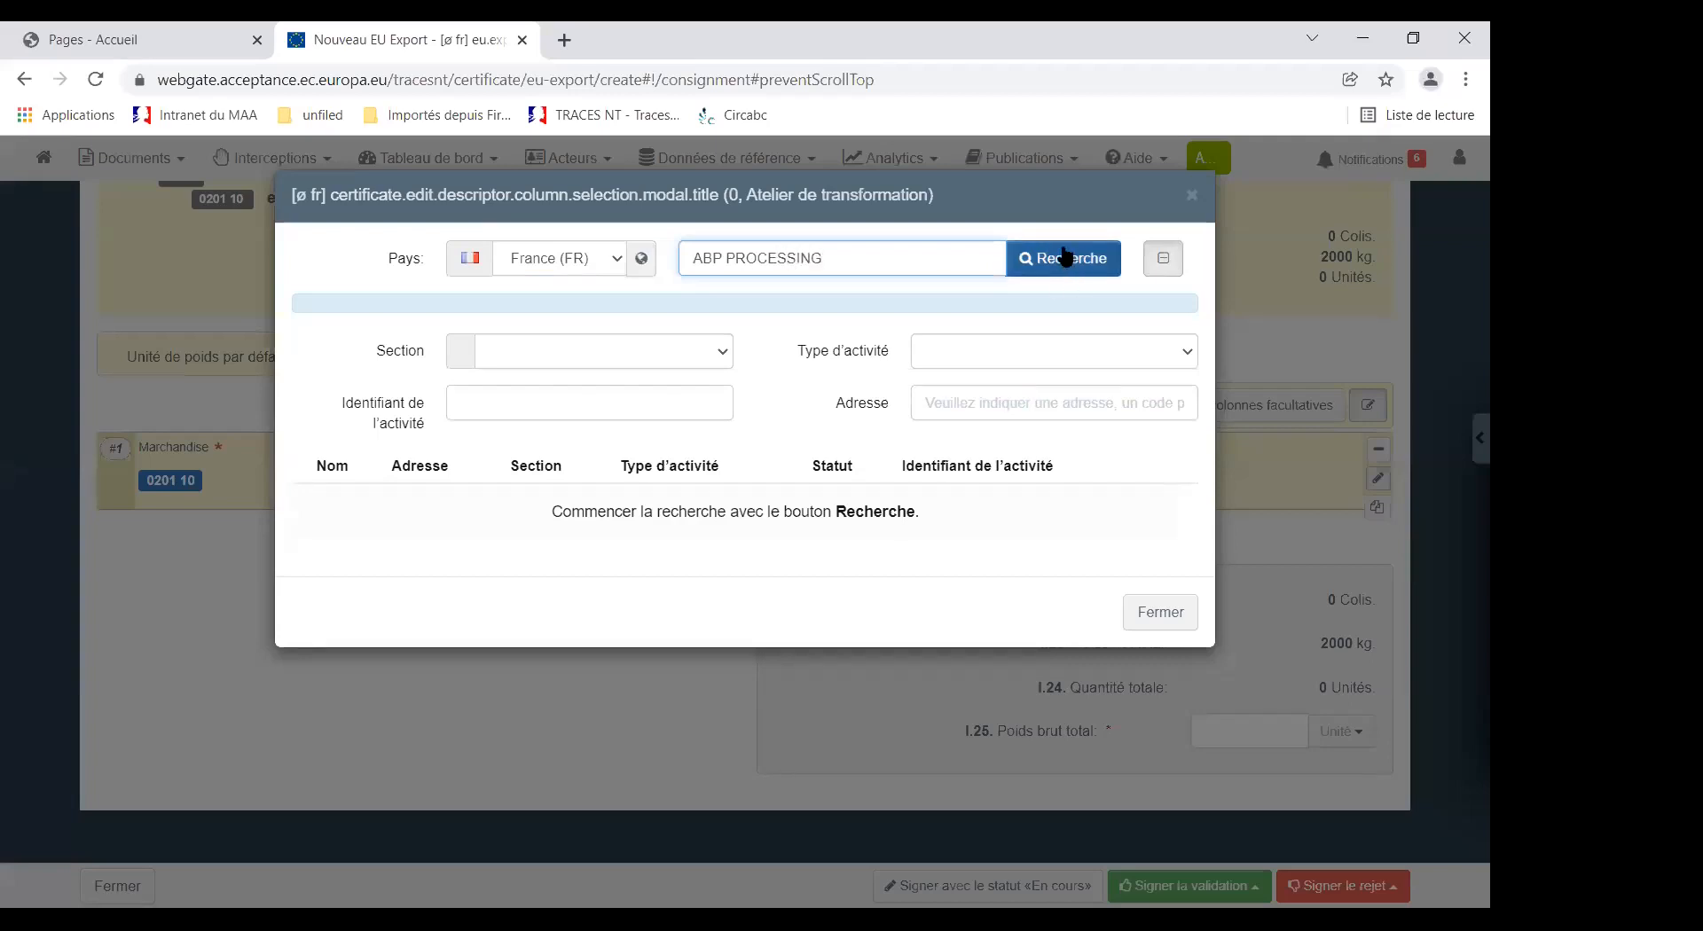
left_click(1064, 258)
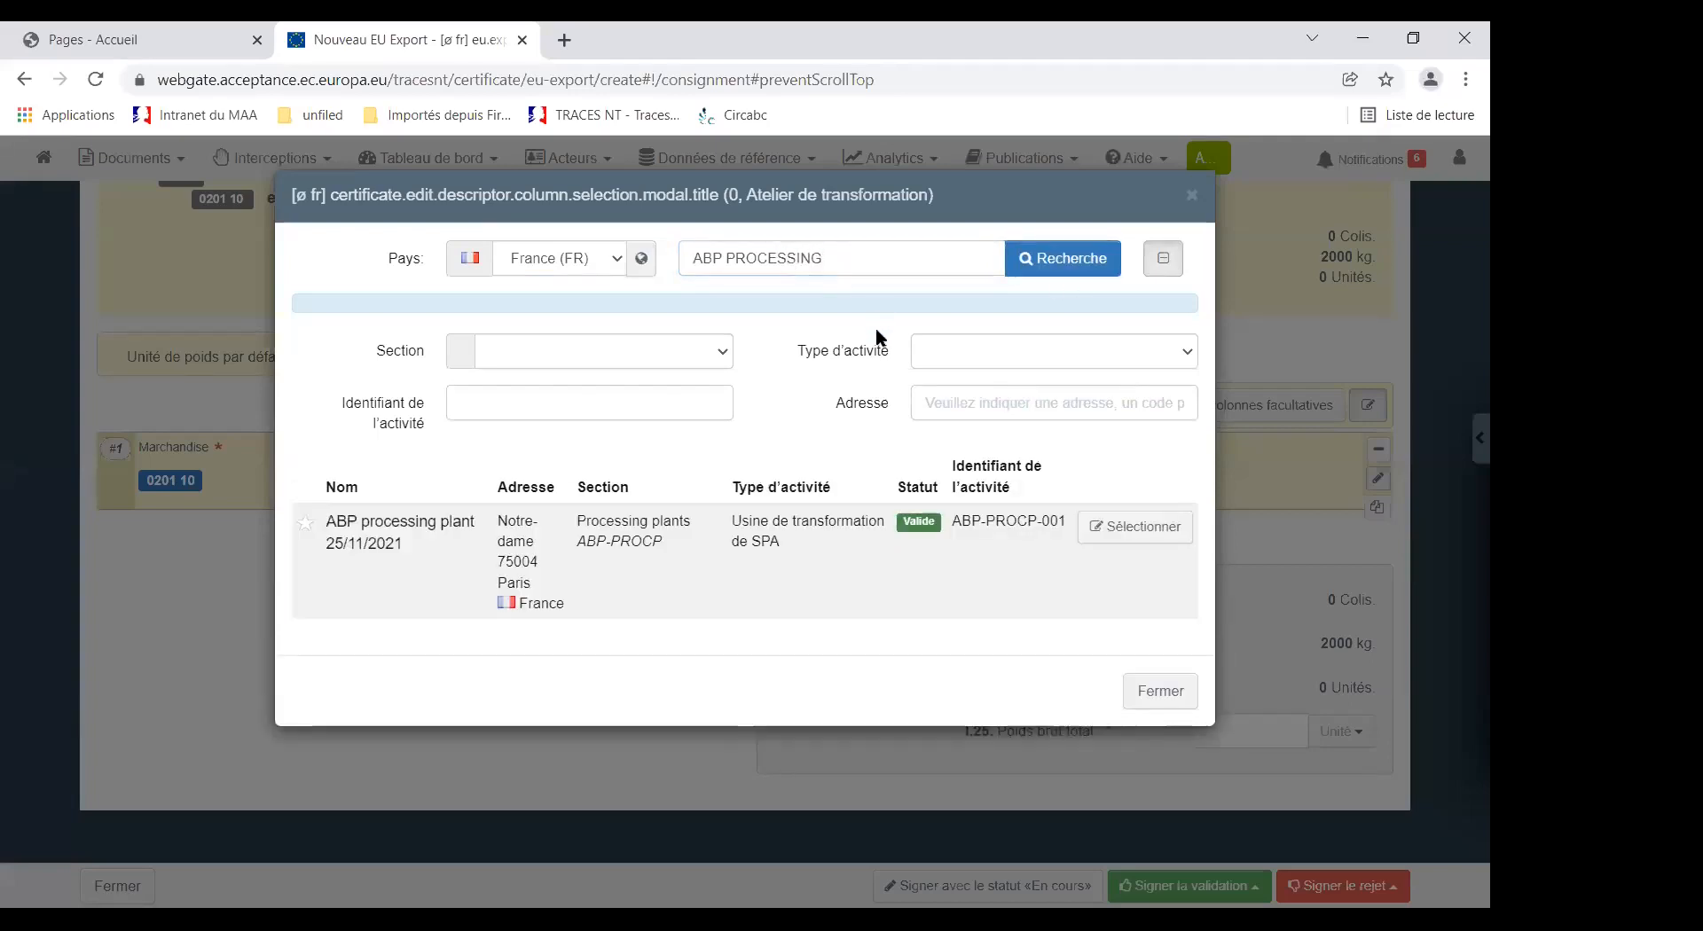
left_click(1136, 530)
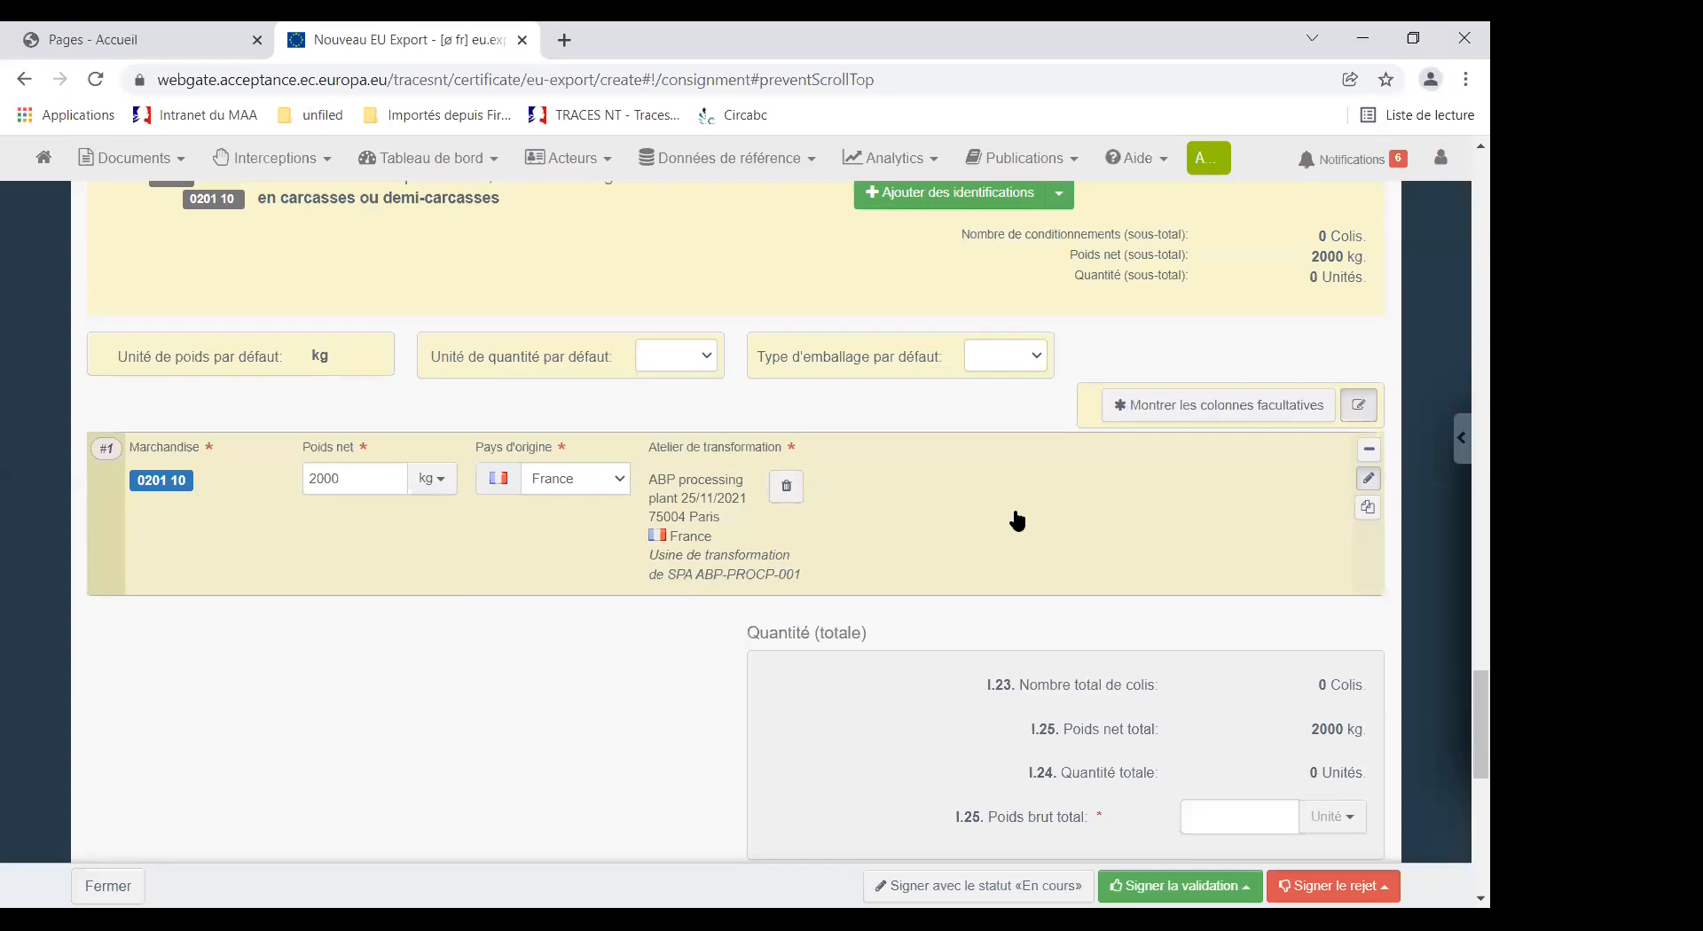
Show the optional commodity columns, enter lot number 1234 and set the nature of the commodity to Domestique.
scroll(1002, 513, "down", 2)
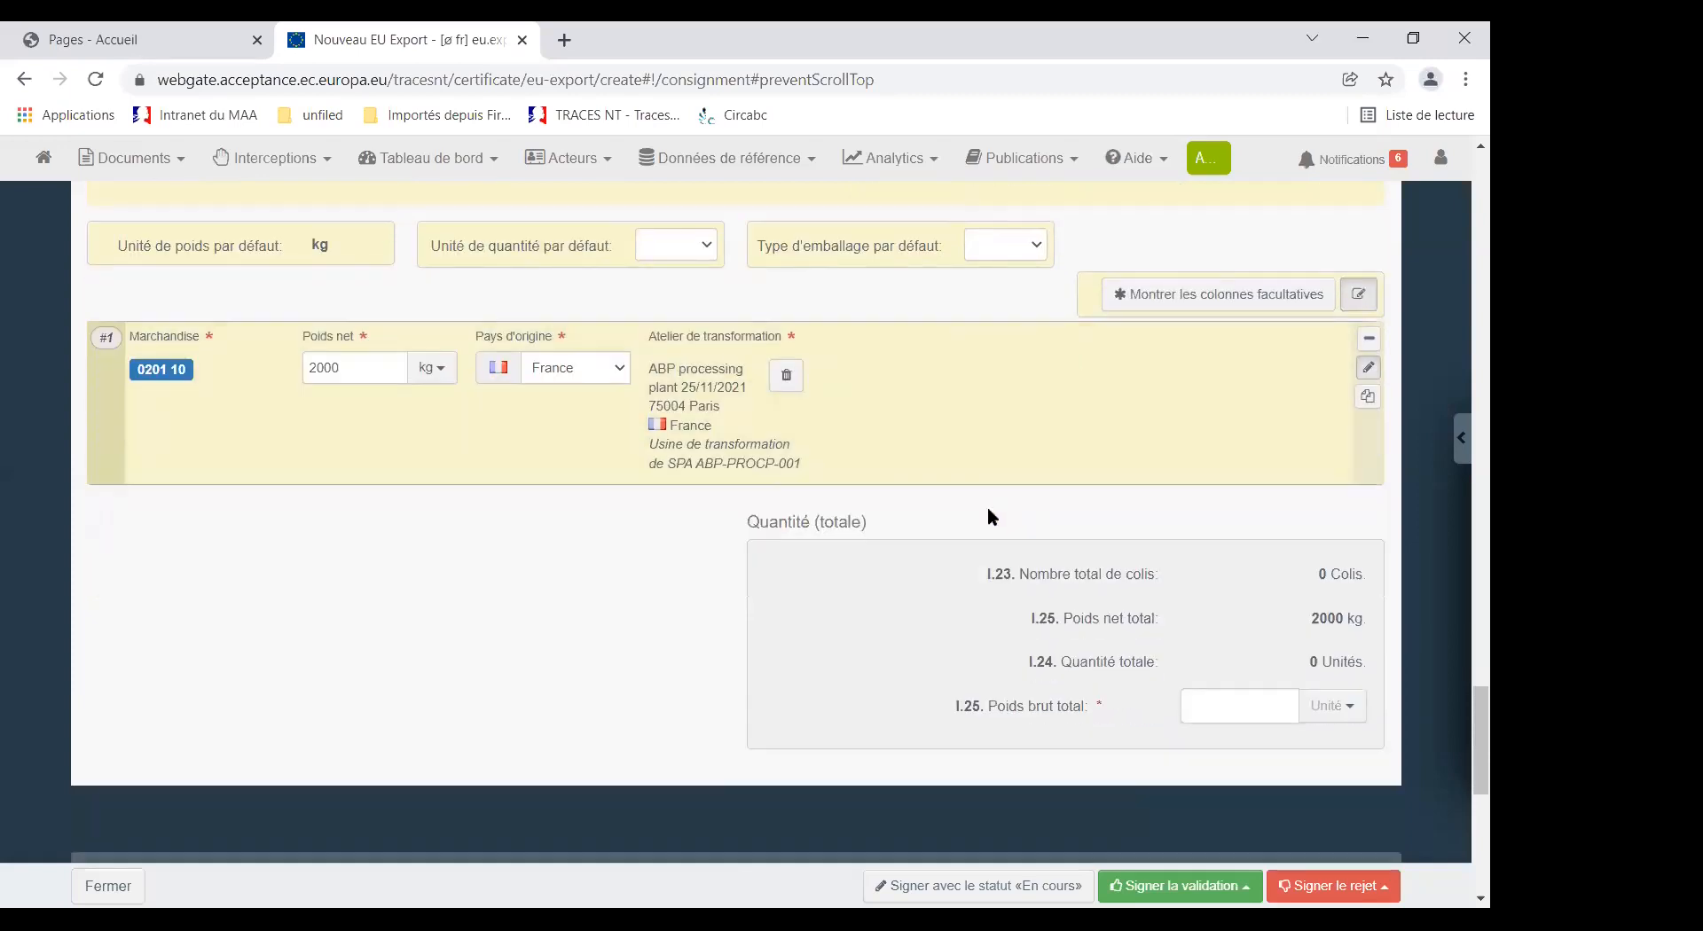
left_click(1162, 296)
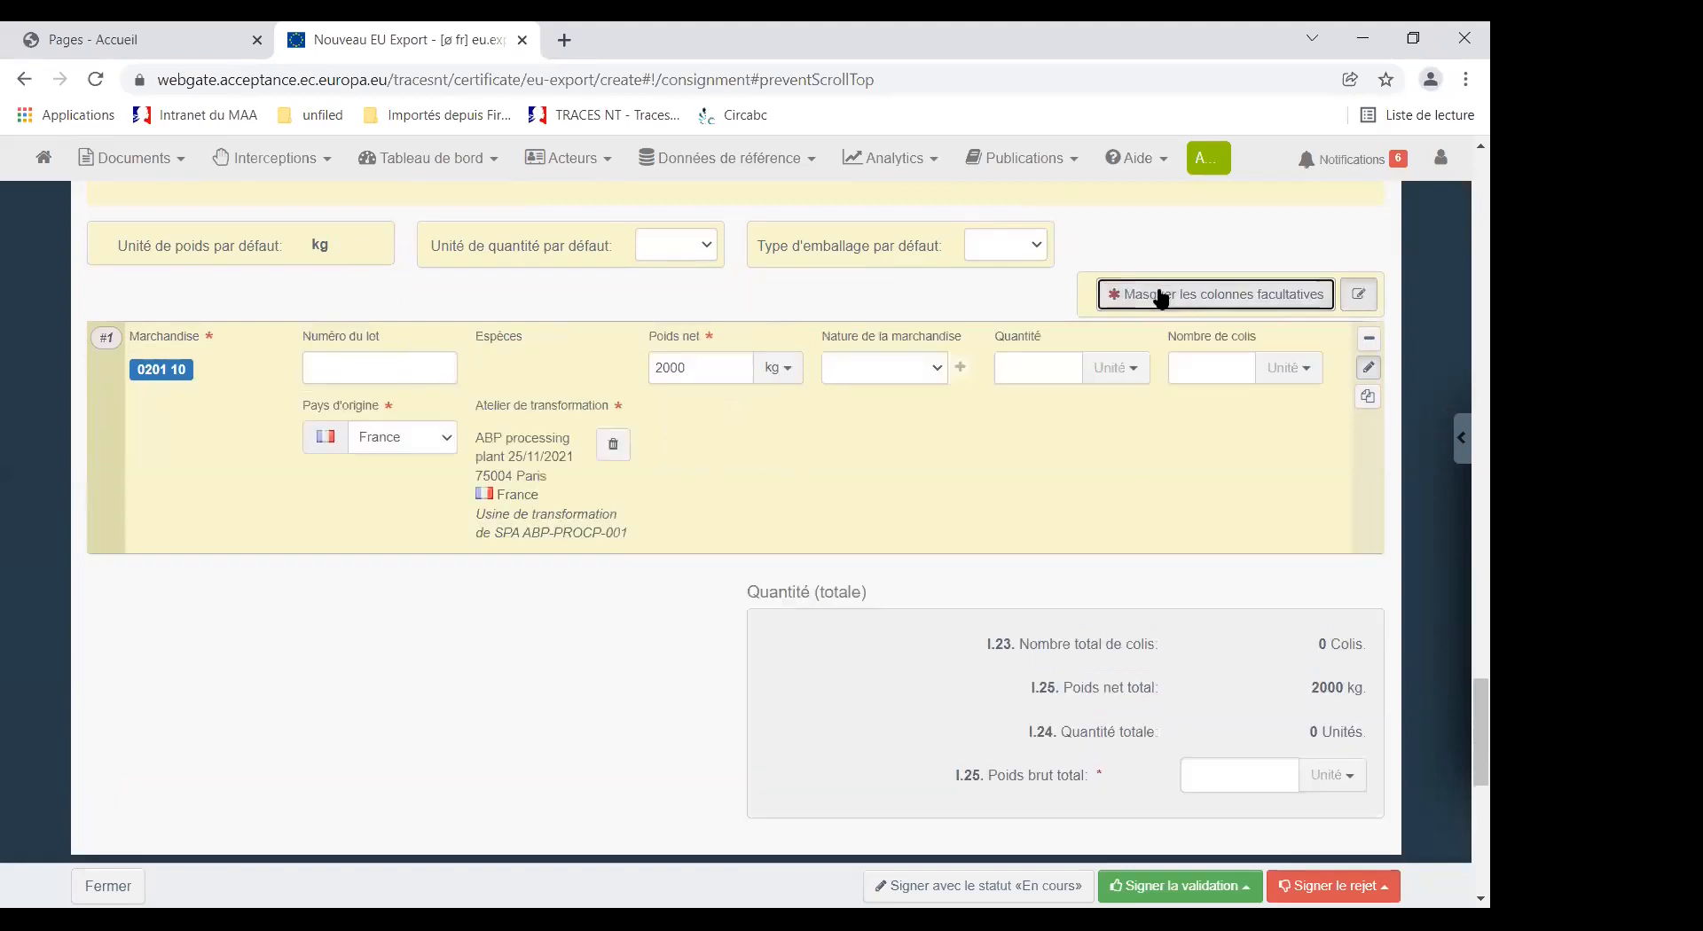
left_click(344, 367)
type("1234")
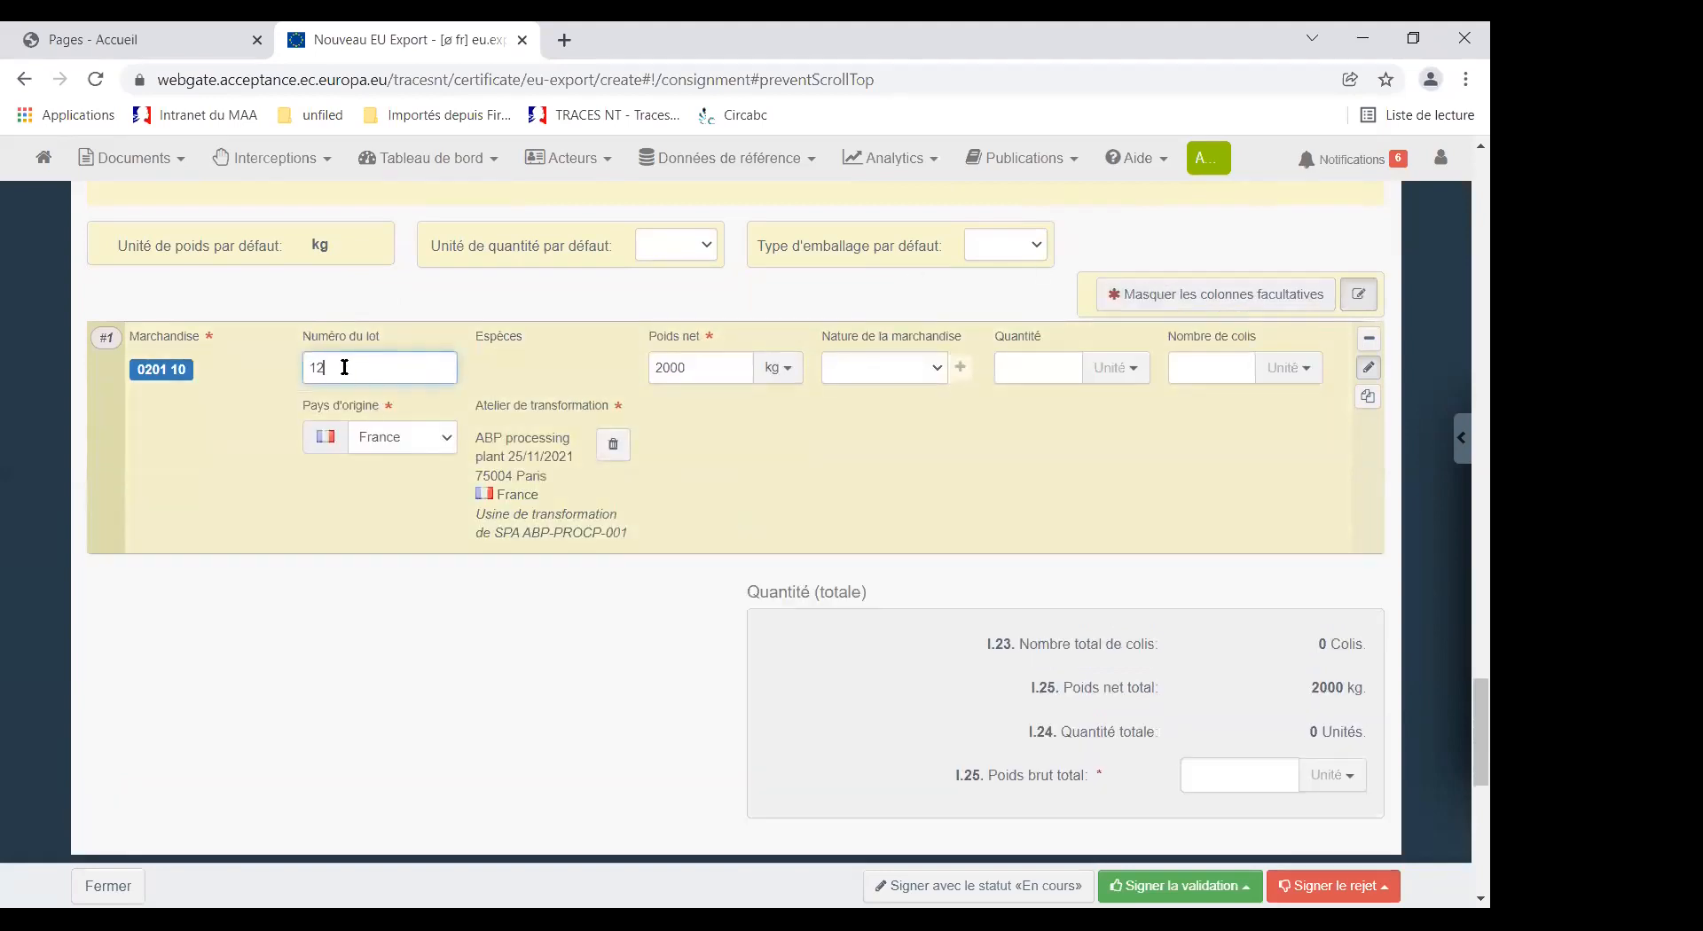
left_click(938, 364)
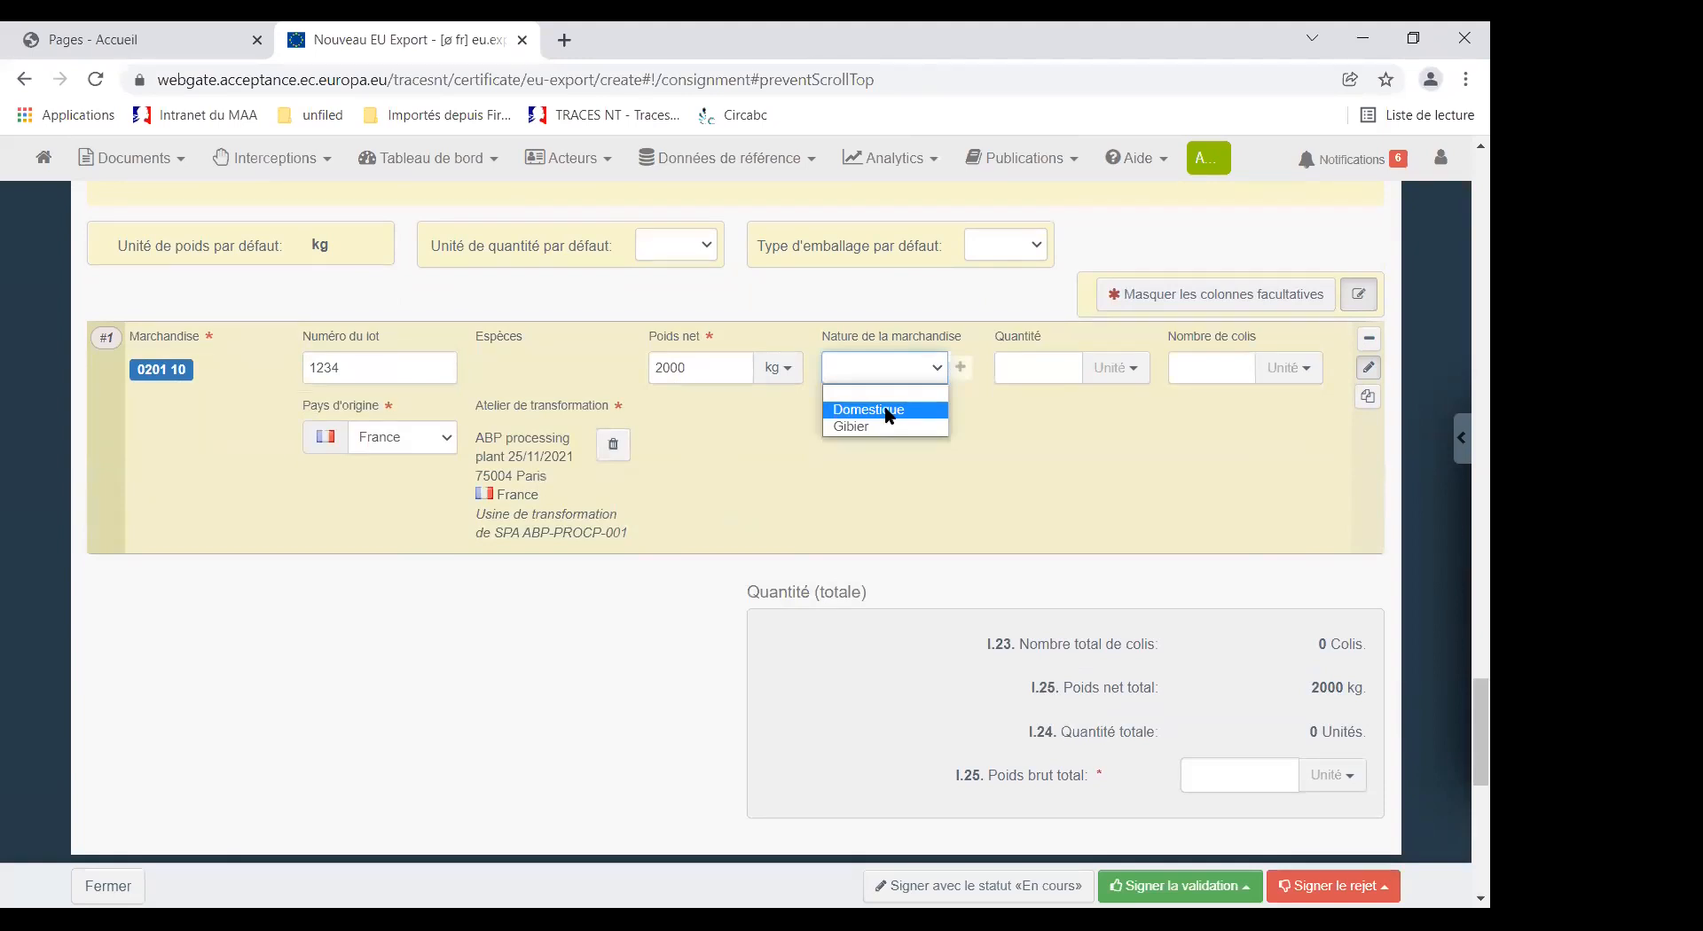
left_click(889, 411)
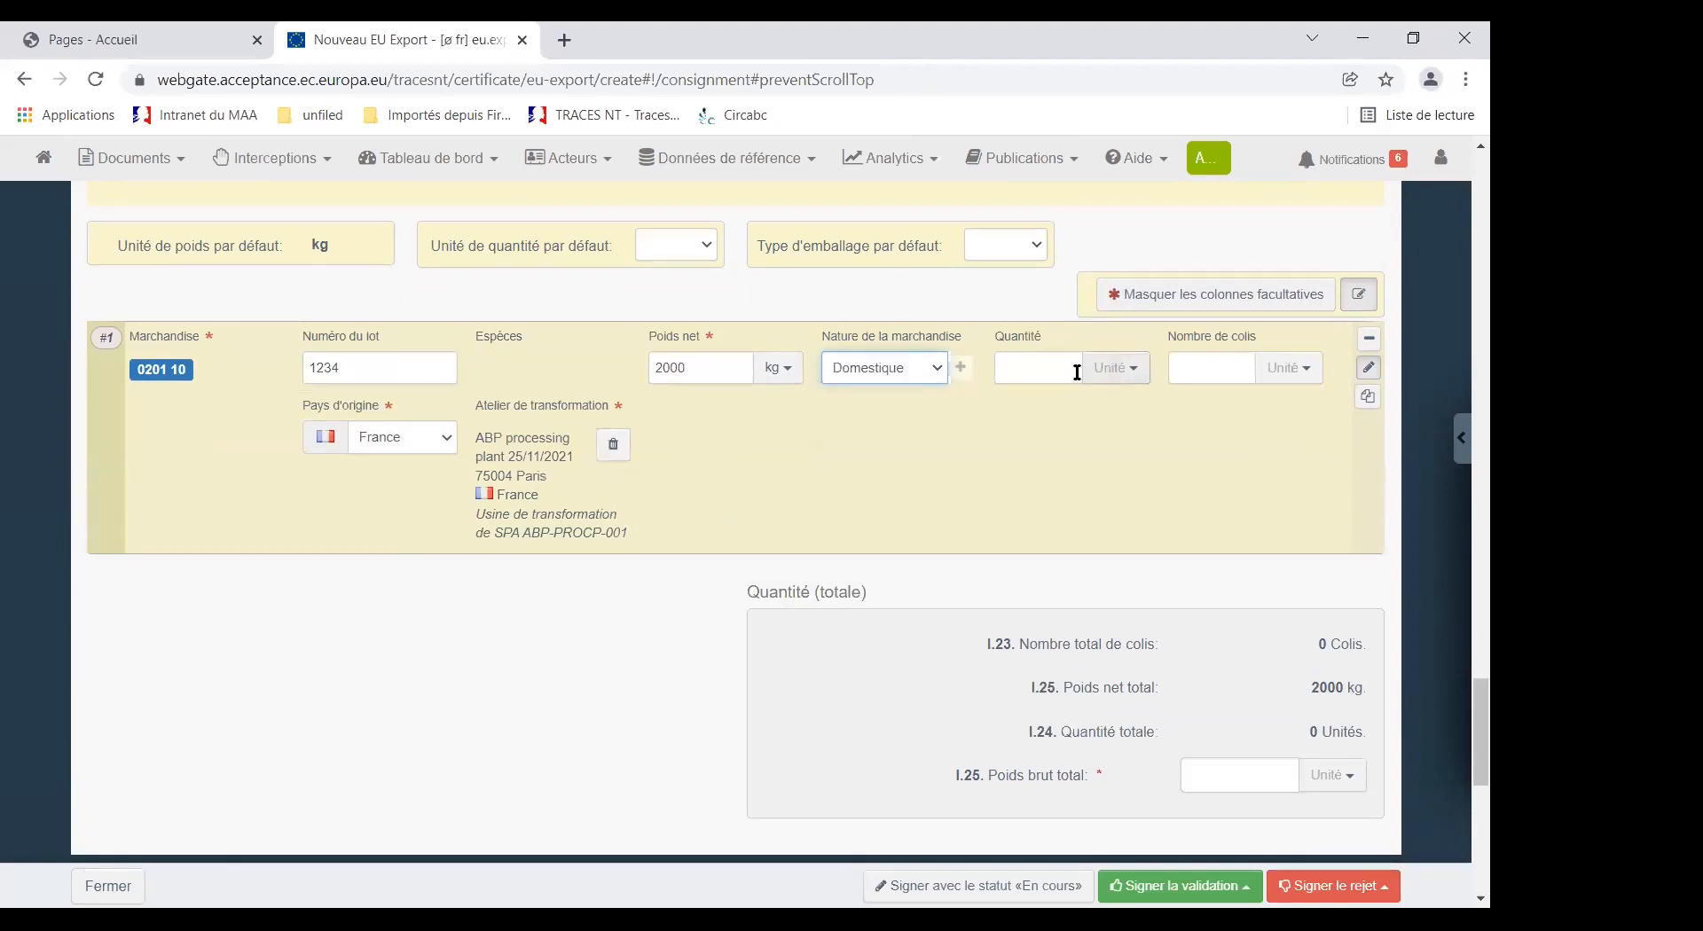
Set the commodity's quantity unit to Pièce, try a quantity of 100 and clear that number again.
left_click(1136, 371)
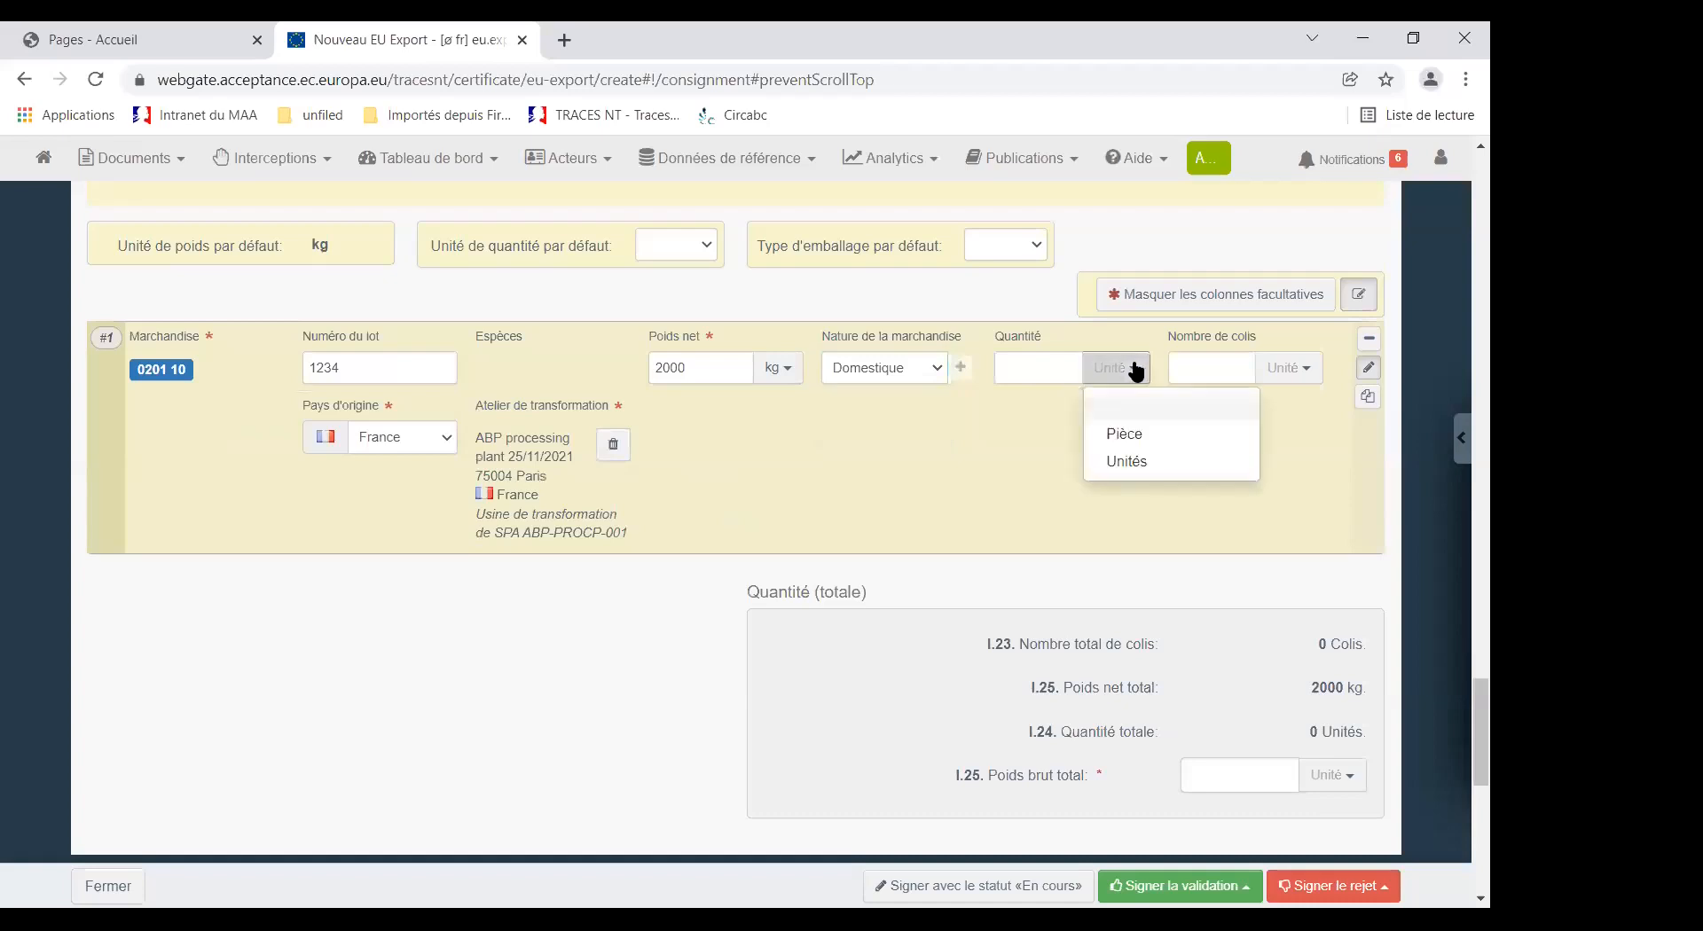
left_click(1122, 434)
left_click(1029, 367)
type("100")
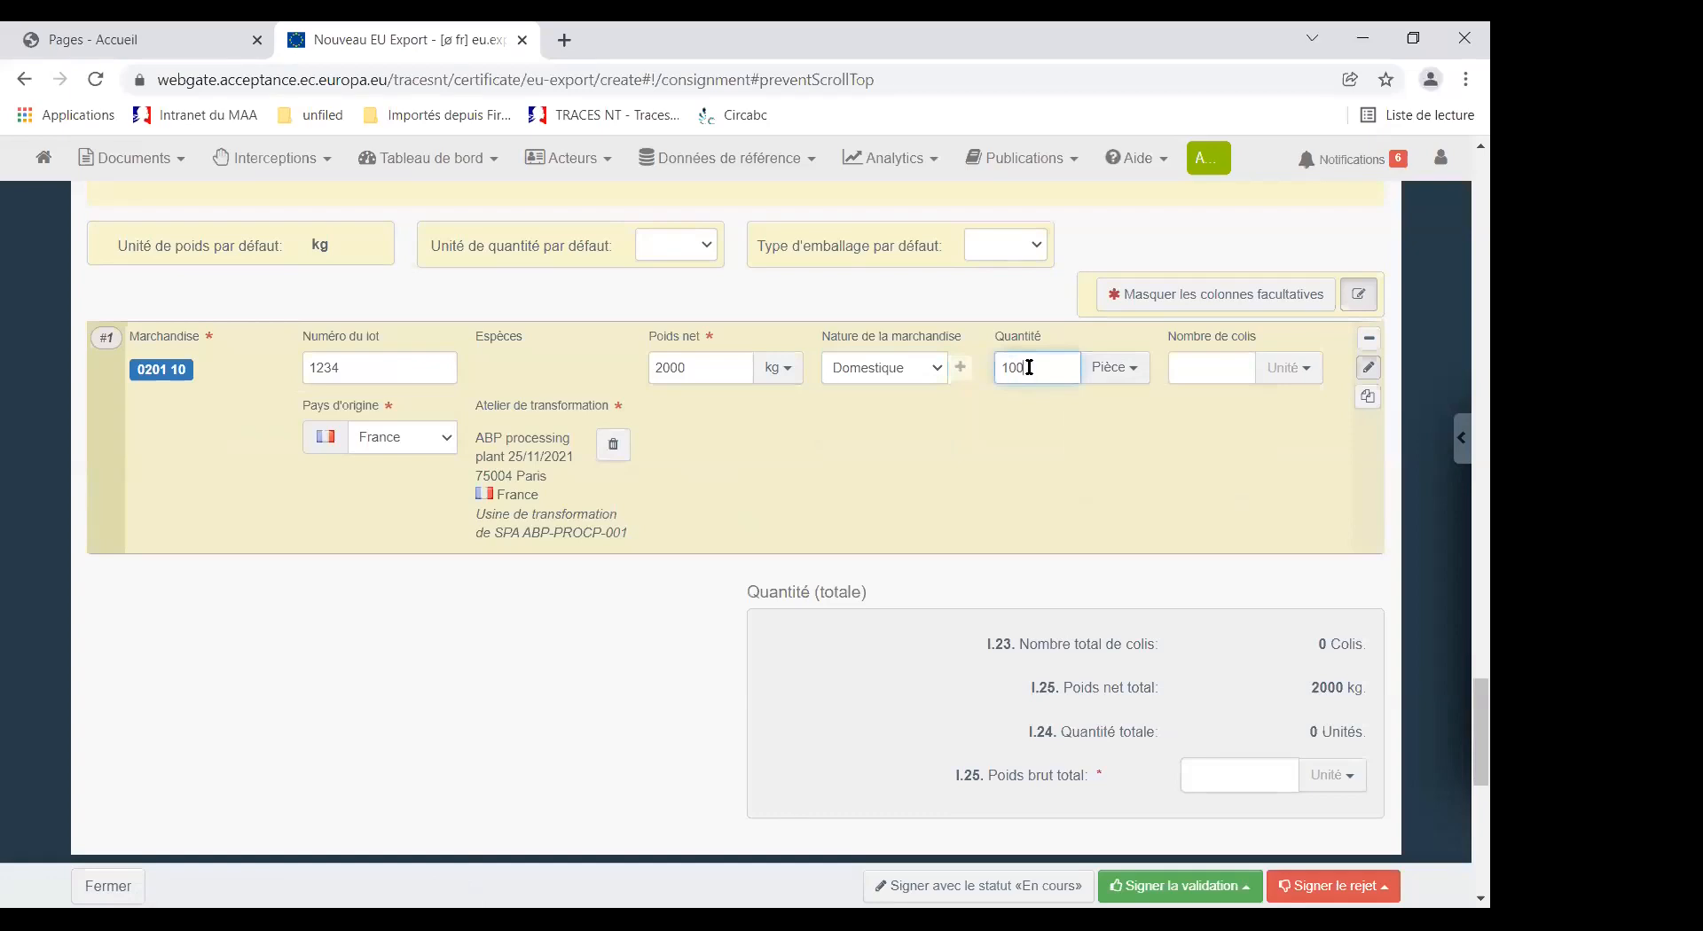
key("BackSpace")
key("BackSpace")
key("BackSpace")
Set the number of packages for commodity 0201 10 to 100 with Carton as the package type.
left_click(1211, 369)
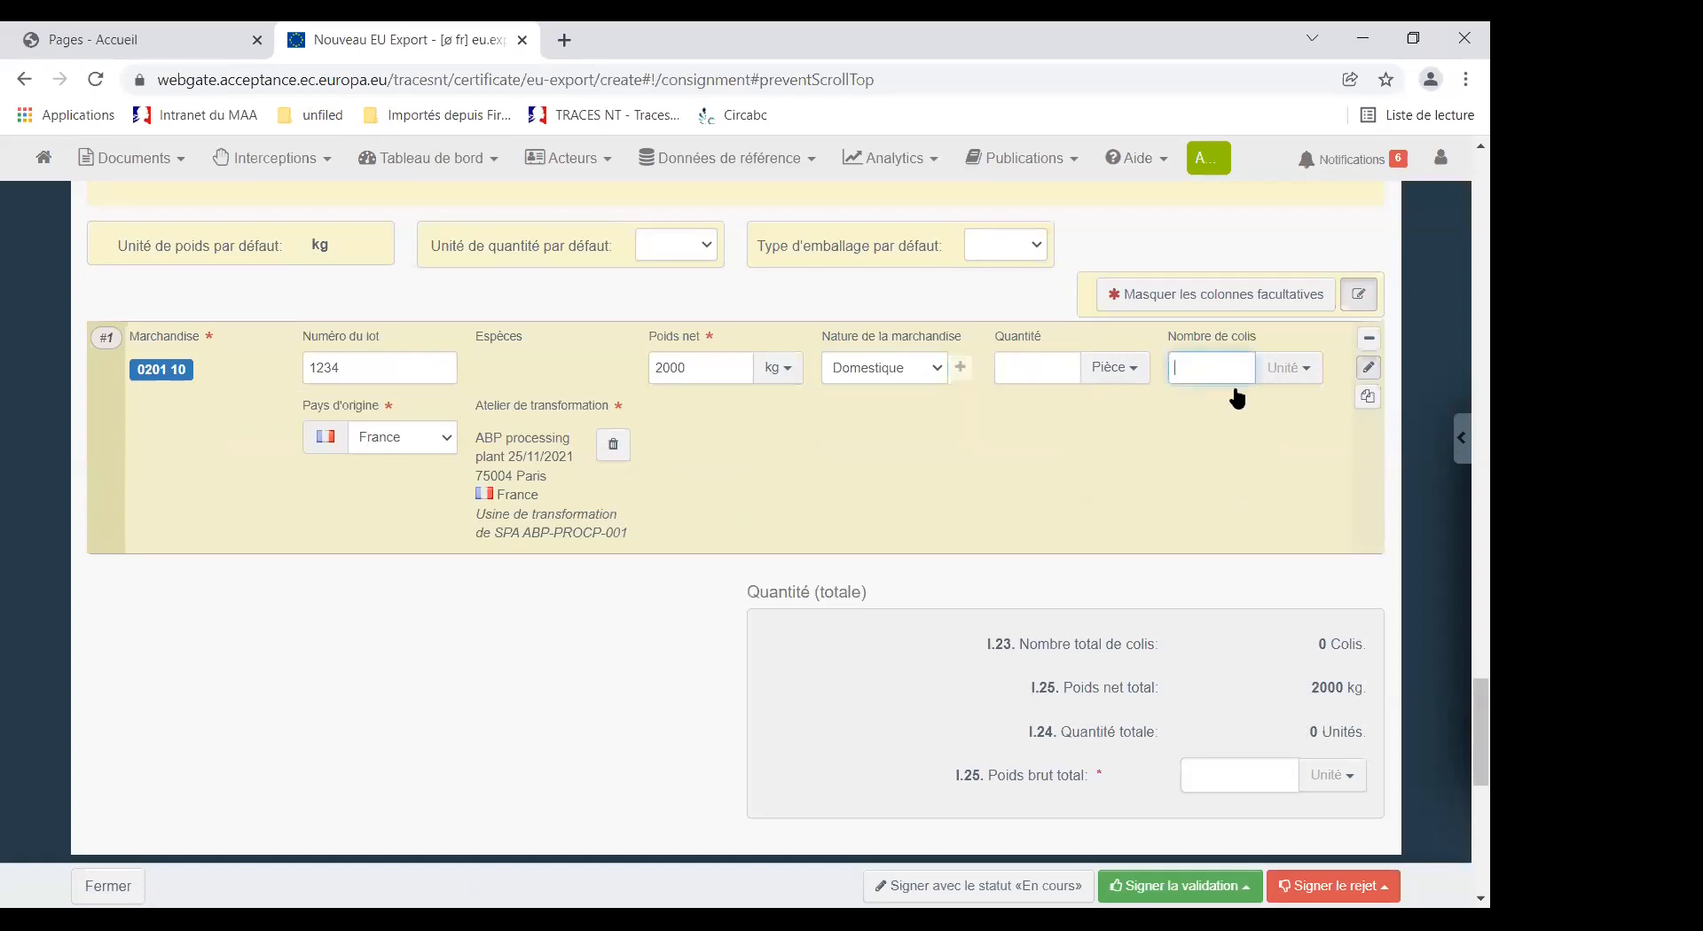
left_click(1304, 367)
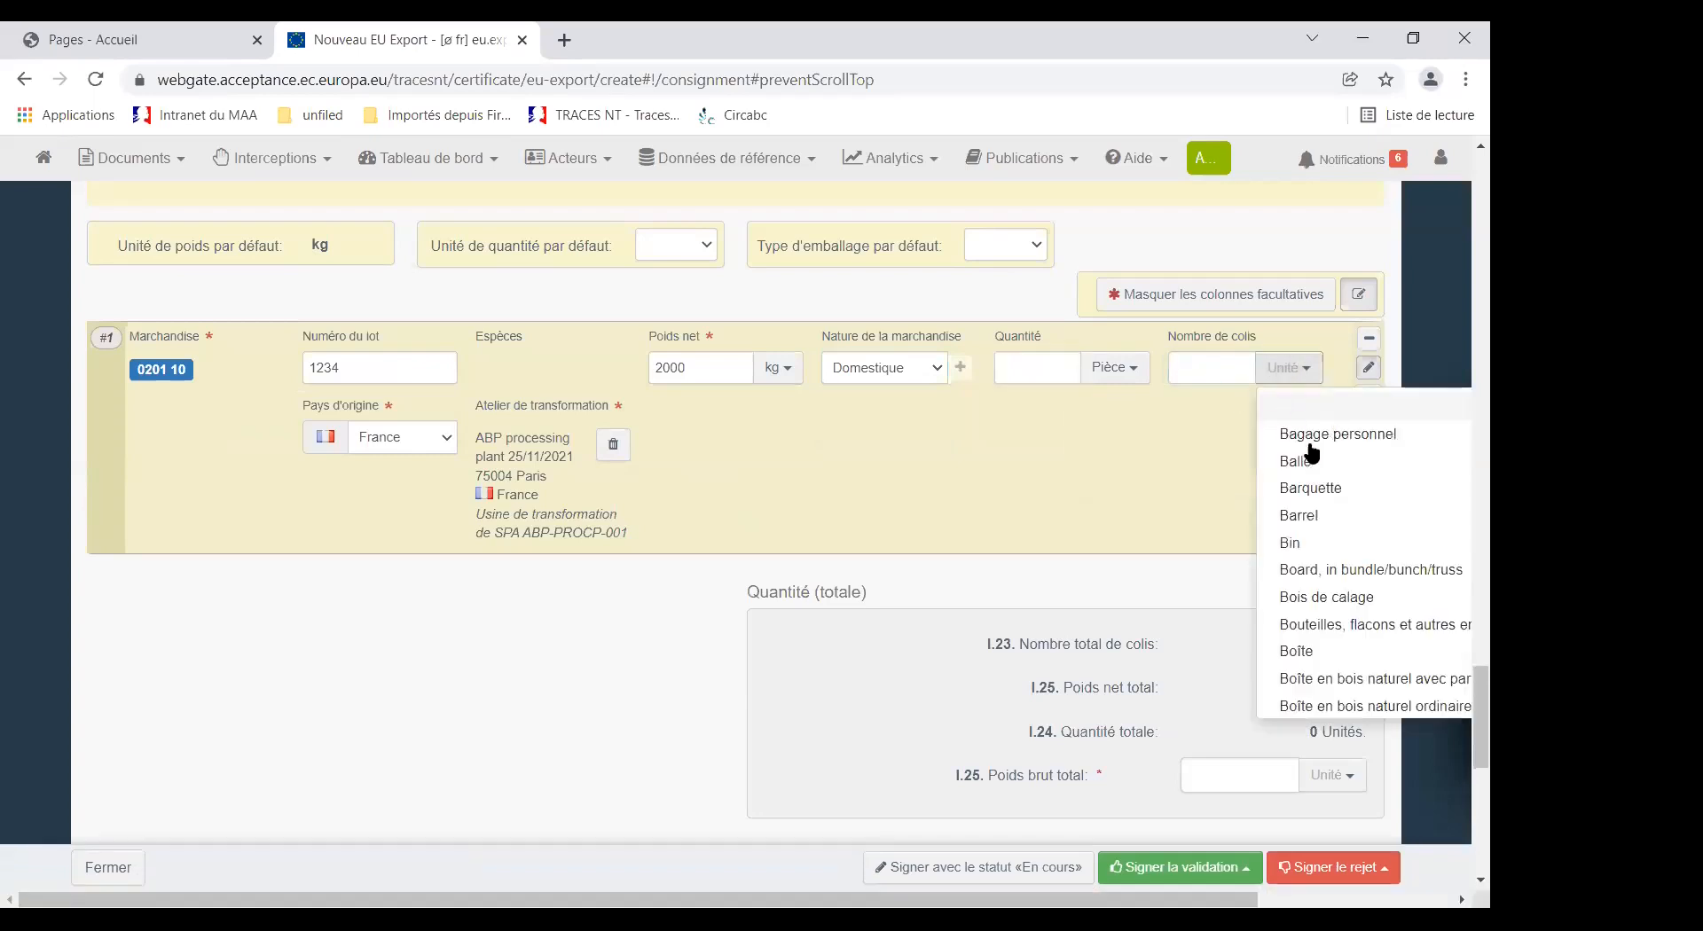
scroll(1326, 597, "down", 3)
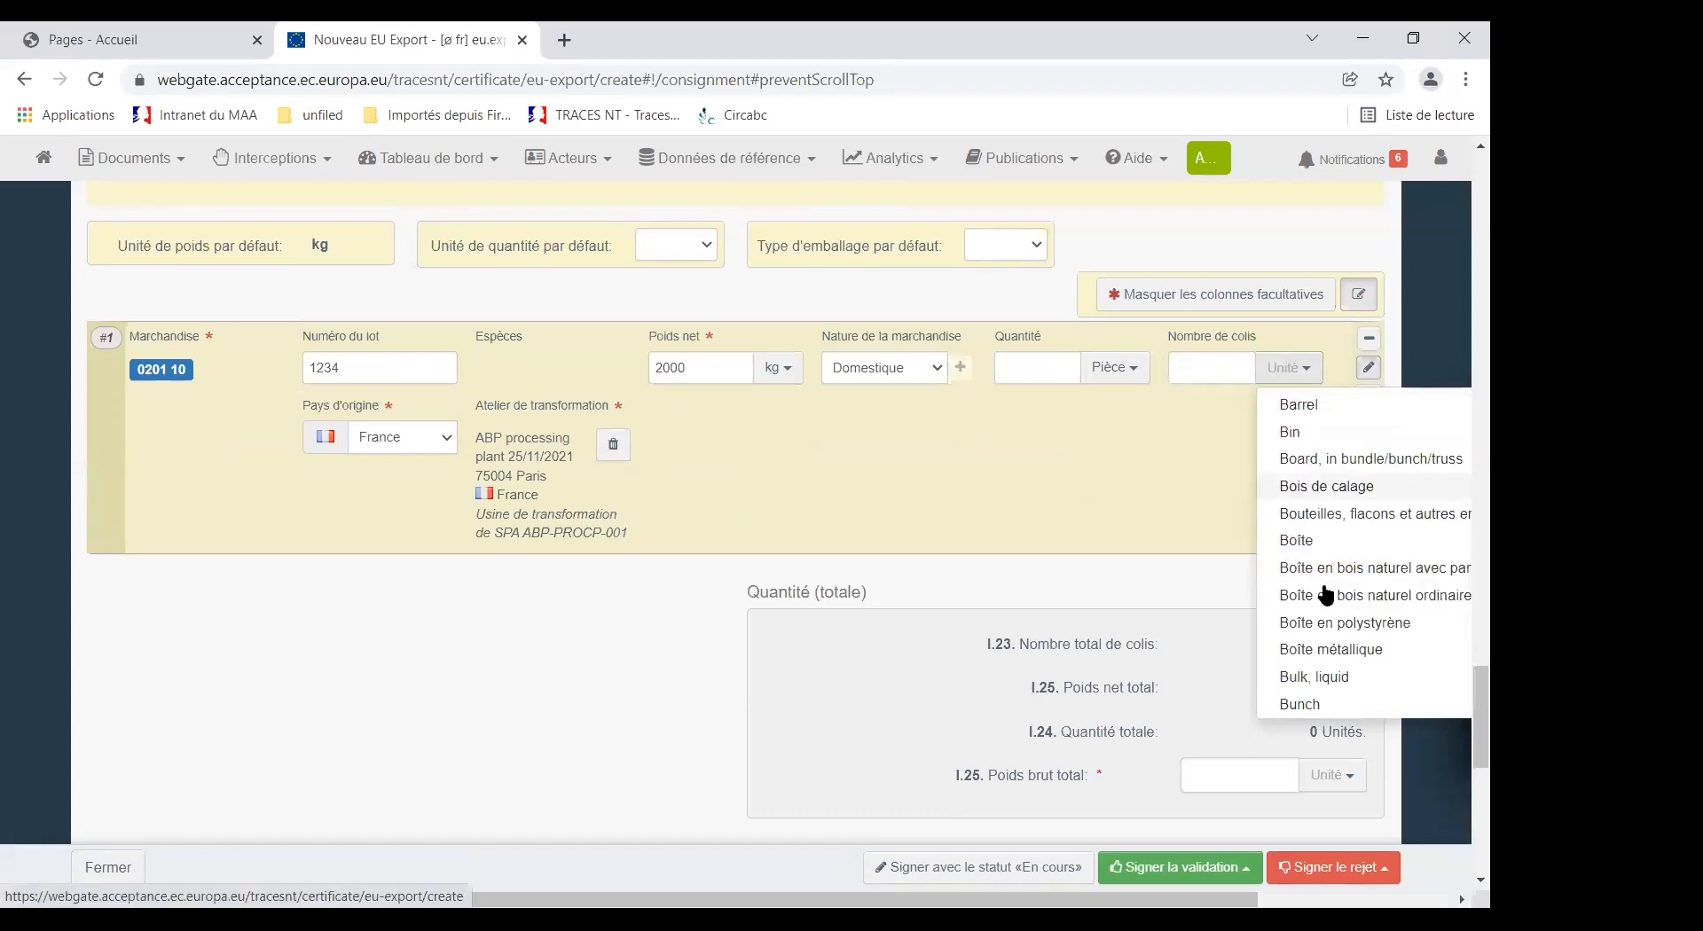
scroll(1326, 597, "down", 4)
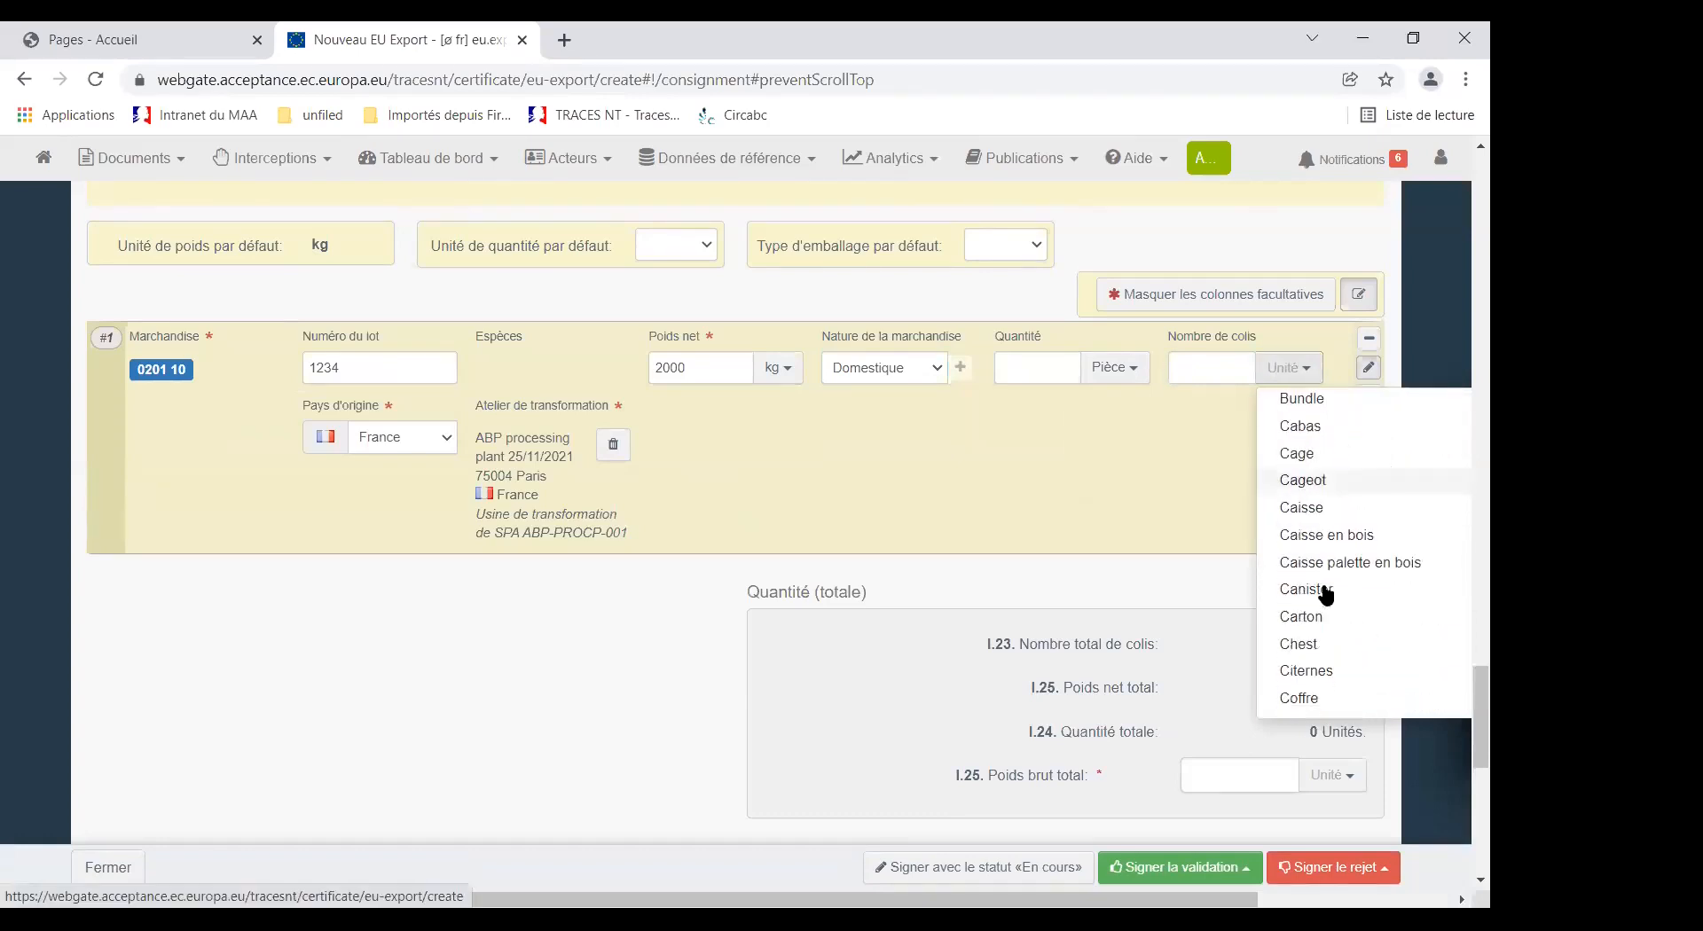
scroll(1326, 597, "down", 1)
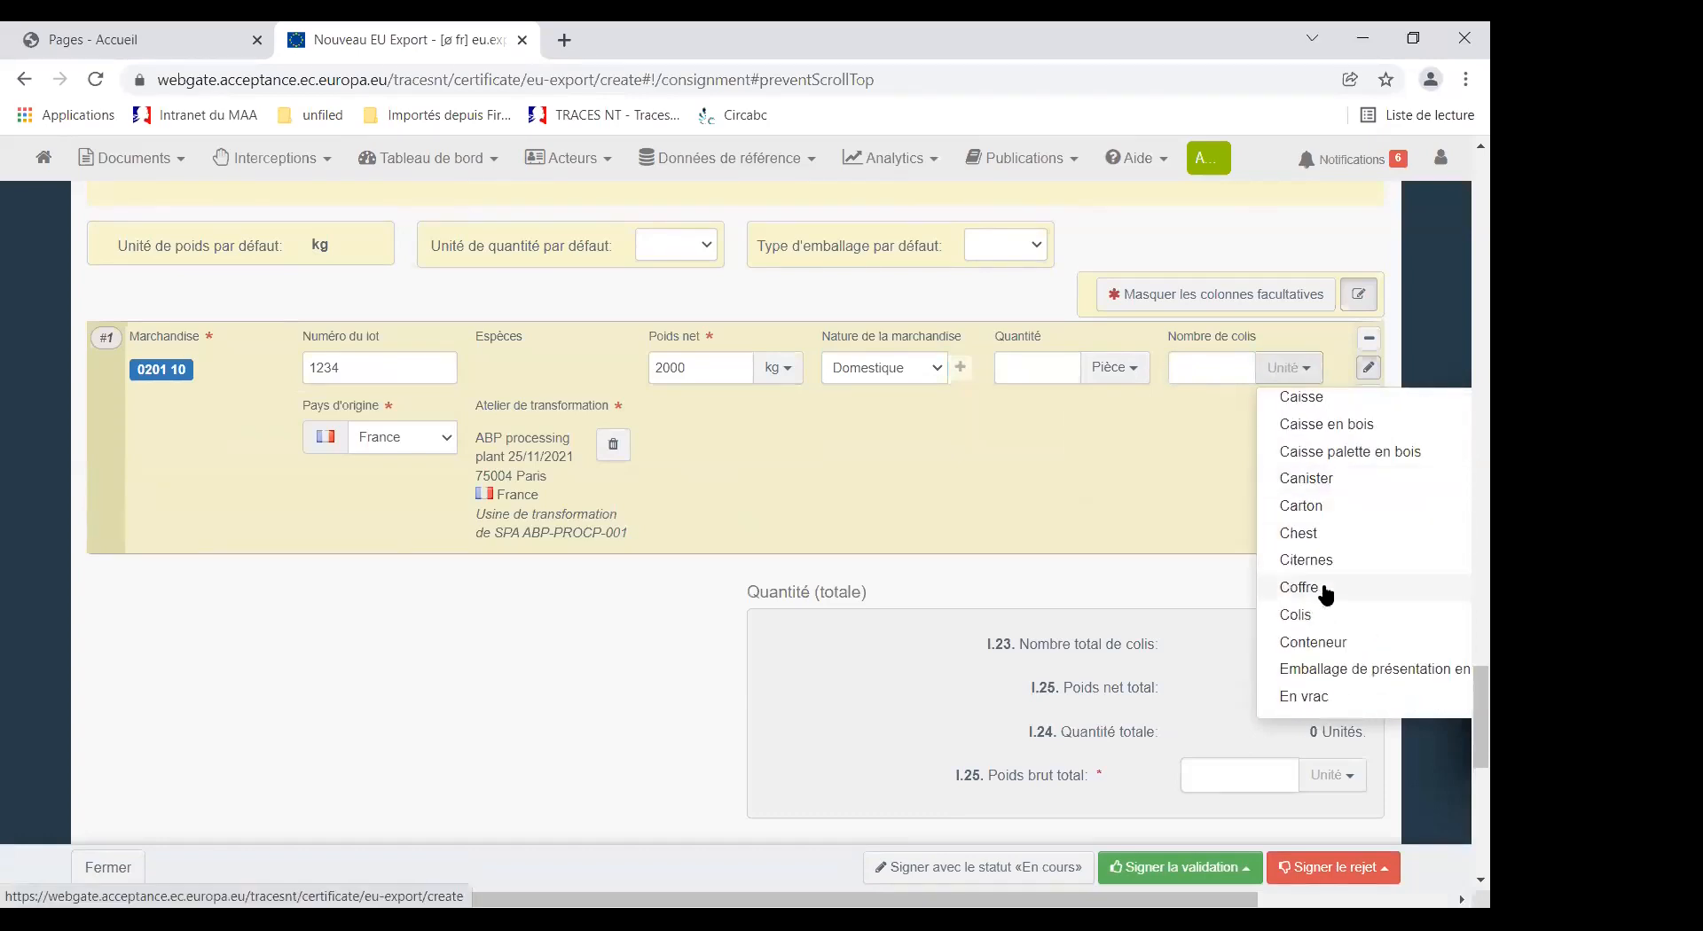
left_click(1306, 513)
left_click(1207, 369)
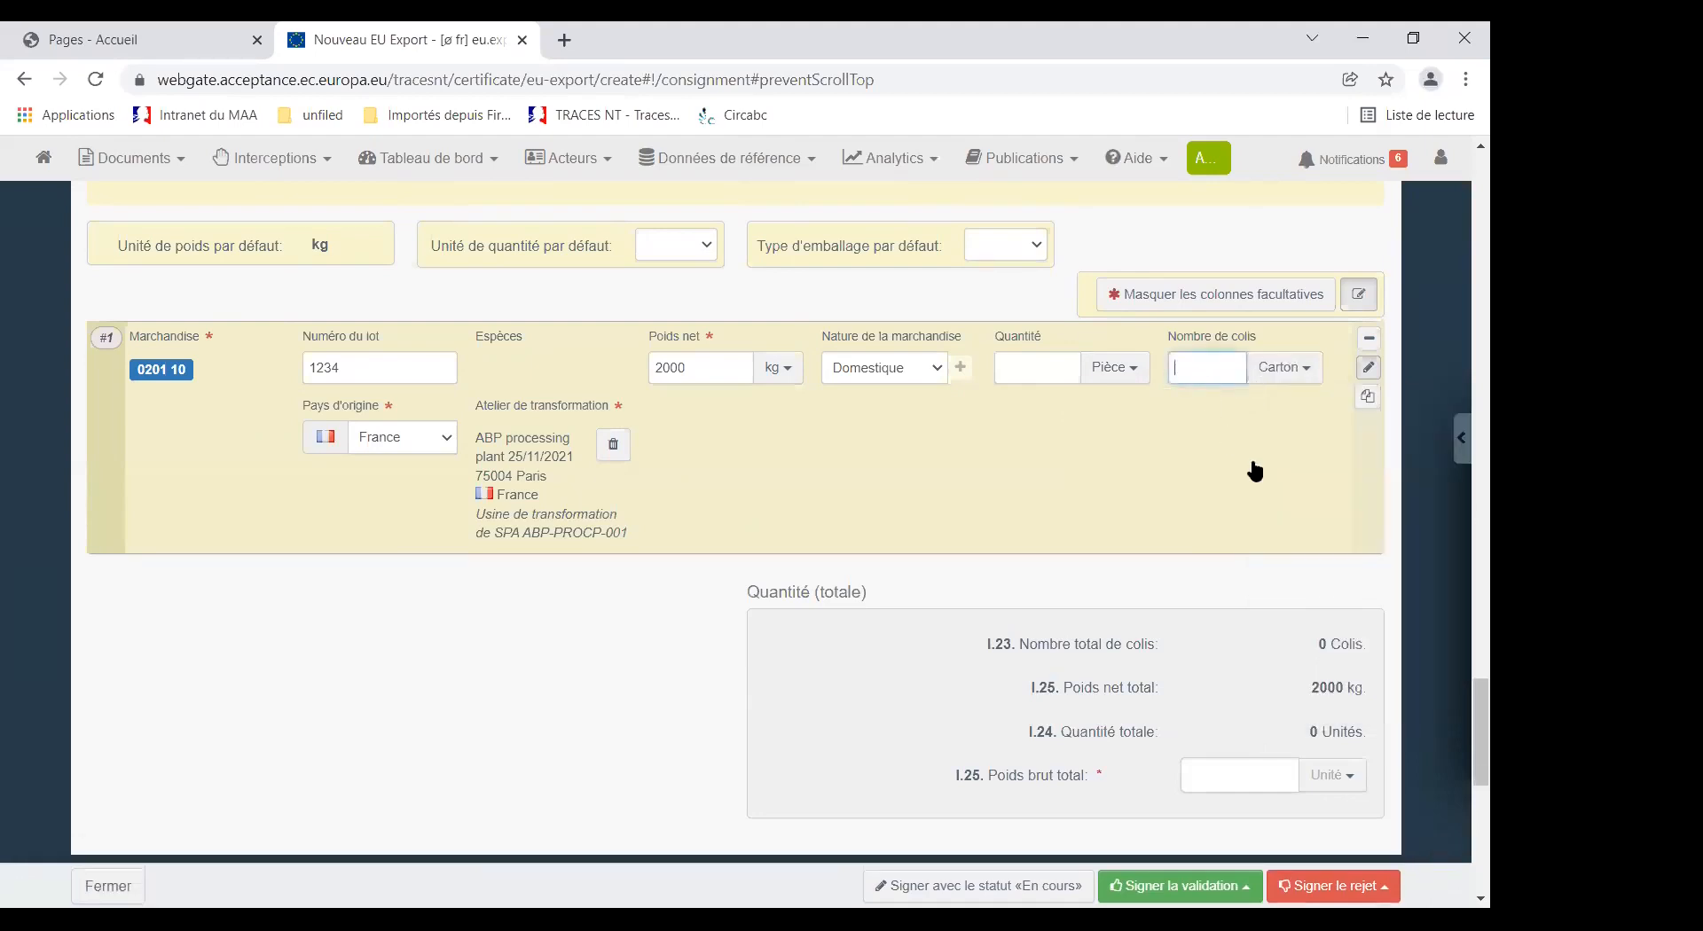
type("100")
left_click(858, 467)
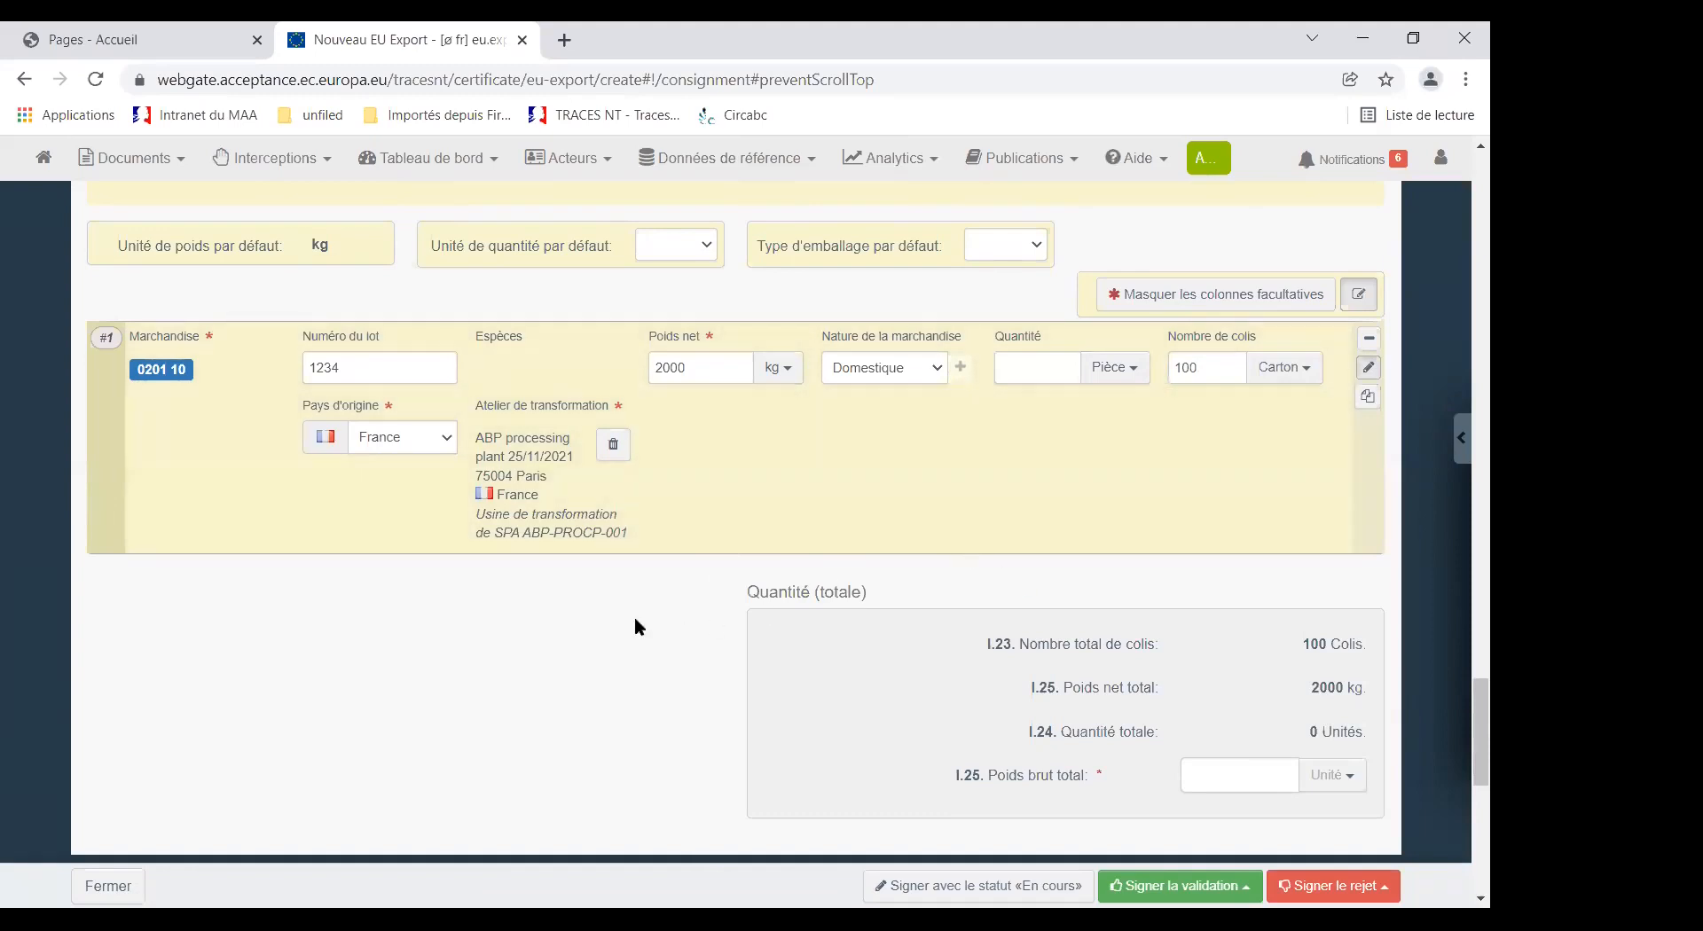
Set the total gross weight in box I.25 to 2500 kg.
scroll(557, 616, "down", 1)
scroll(558, 616, "up", 1)
left_click(1216, 773)
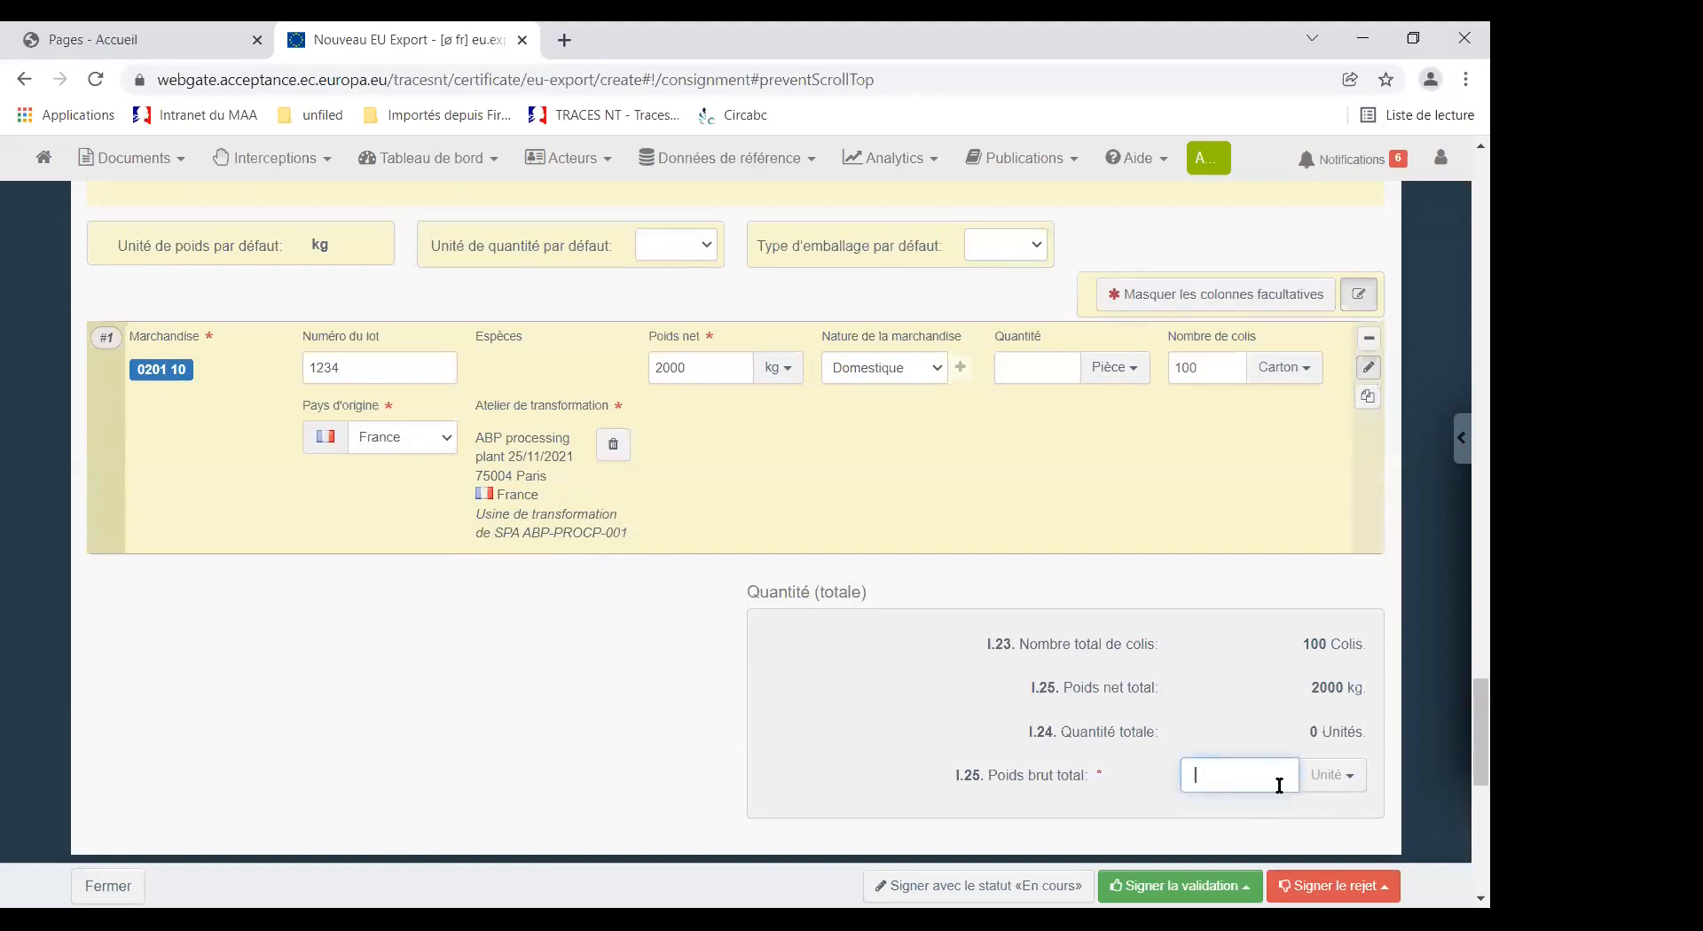
left_click(1347, 781)
scroll(1226, 752, "down", 2)
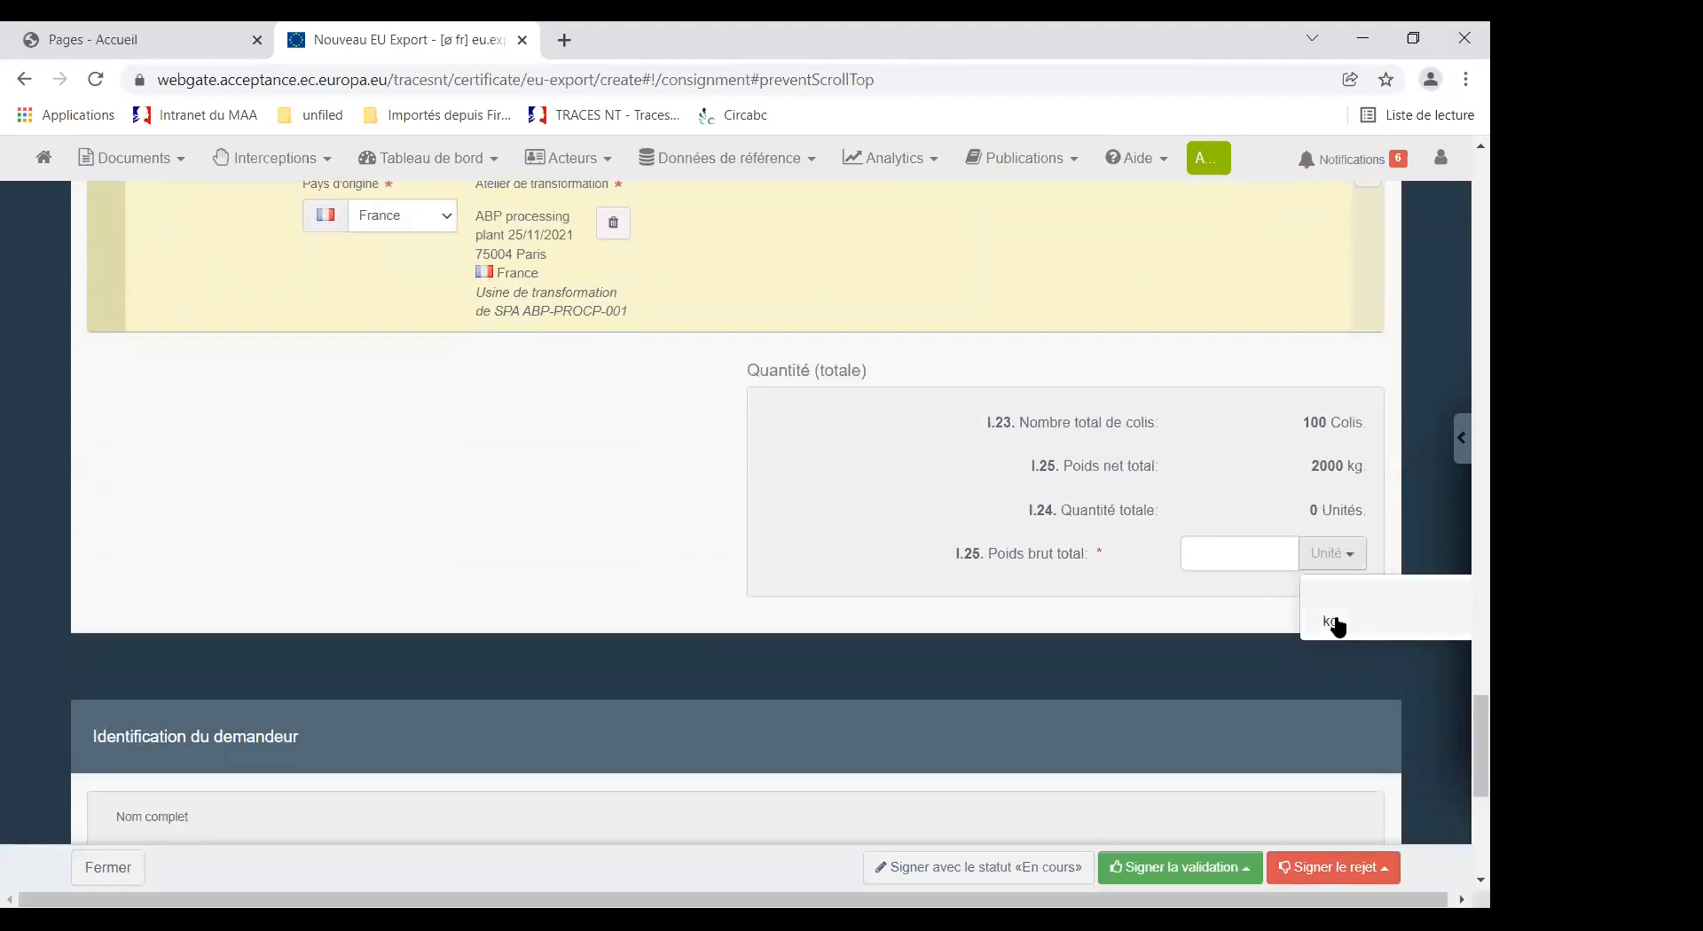
left_click(1330, 622)
left_click(1225, 554)
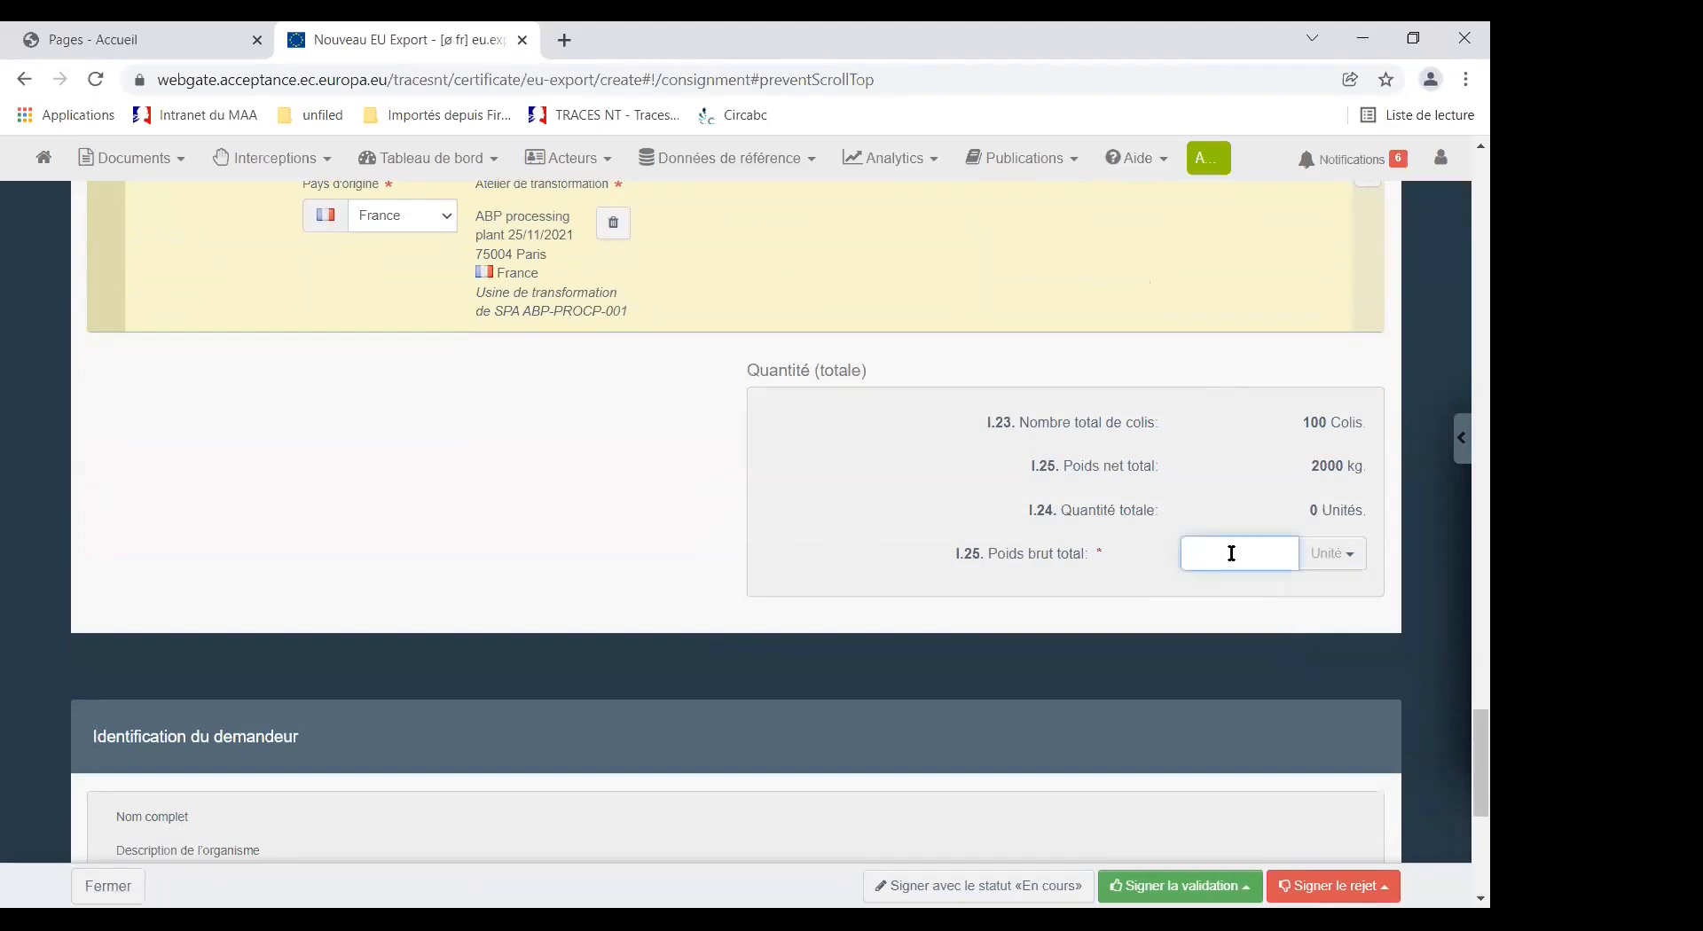
type("2500")
left_click(686, 468)
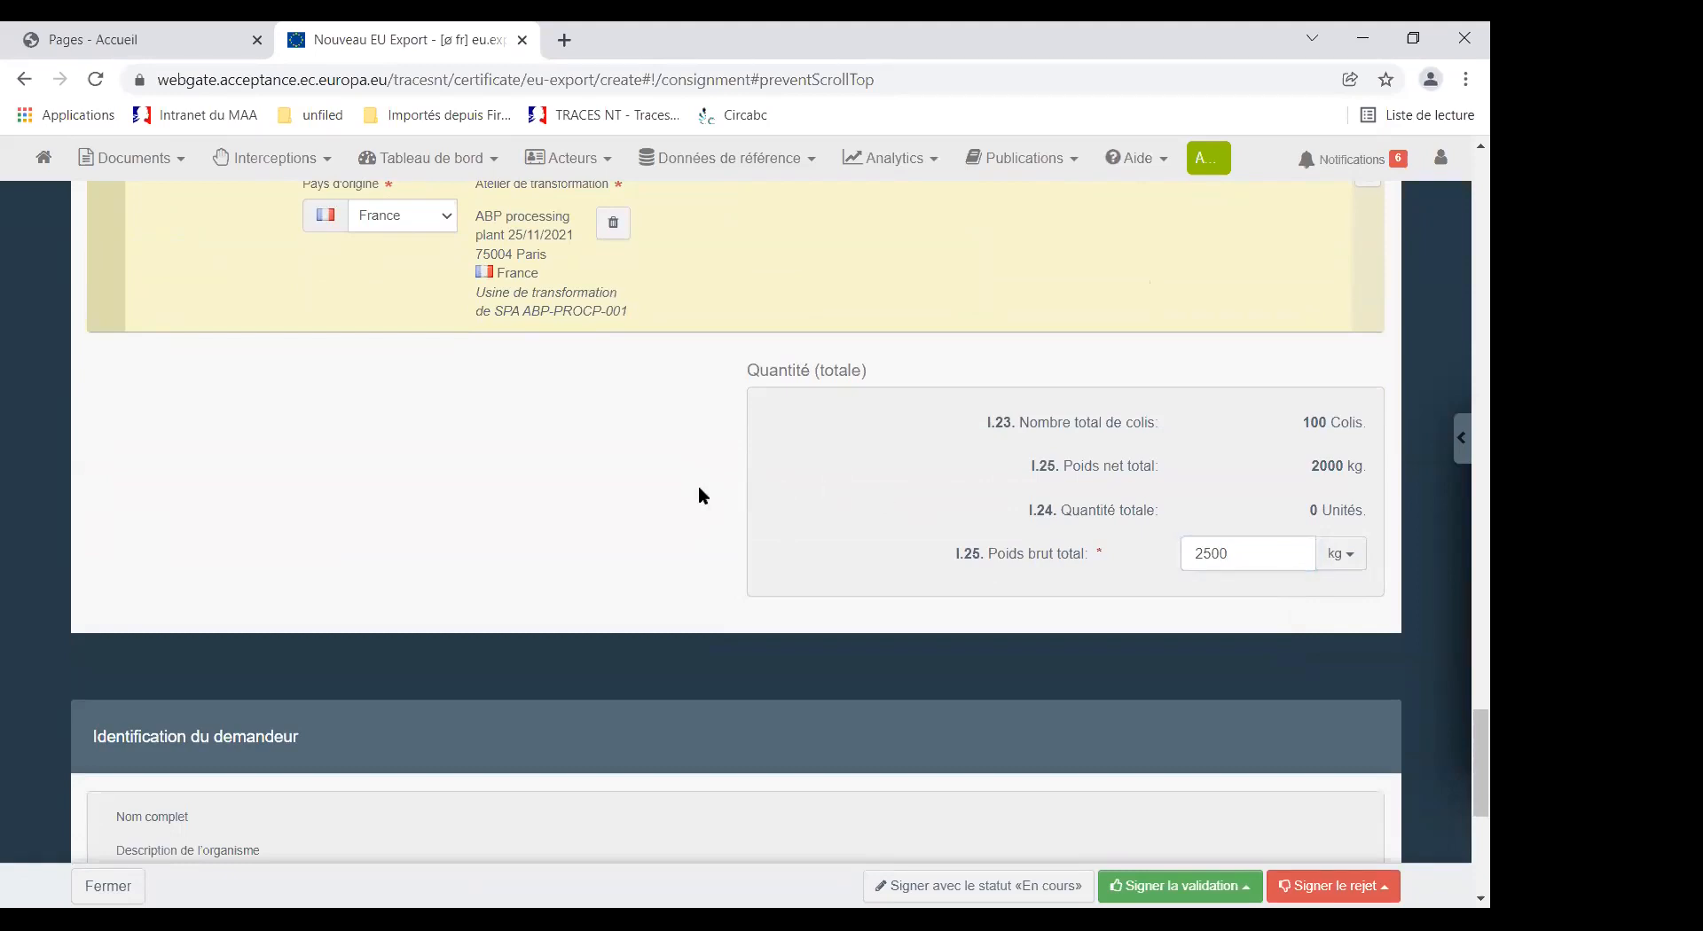
Review the completed commodity line, the total quantities and the applicant identification section at the end of Part I.
scroll(700, 486, "up", 3)
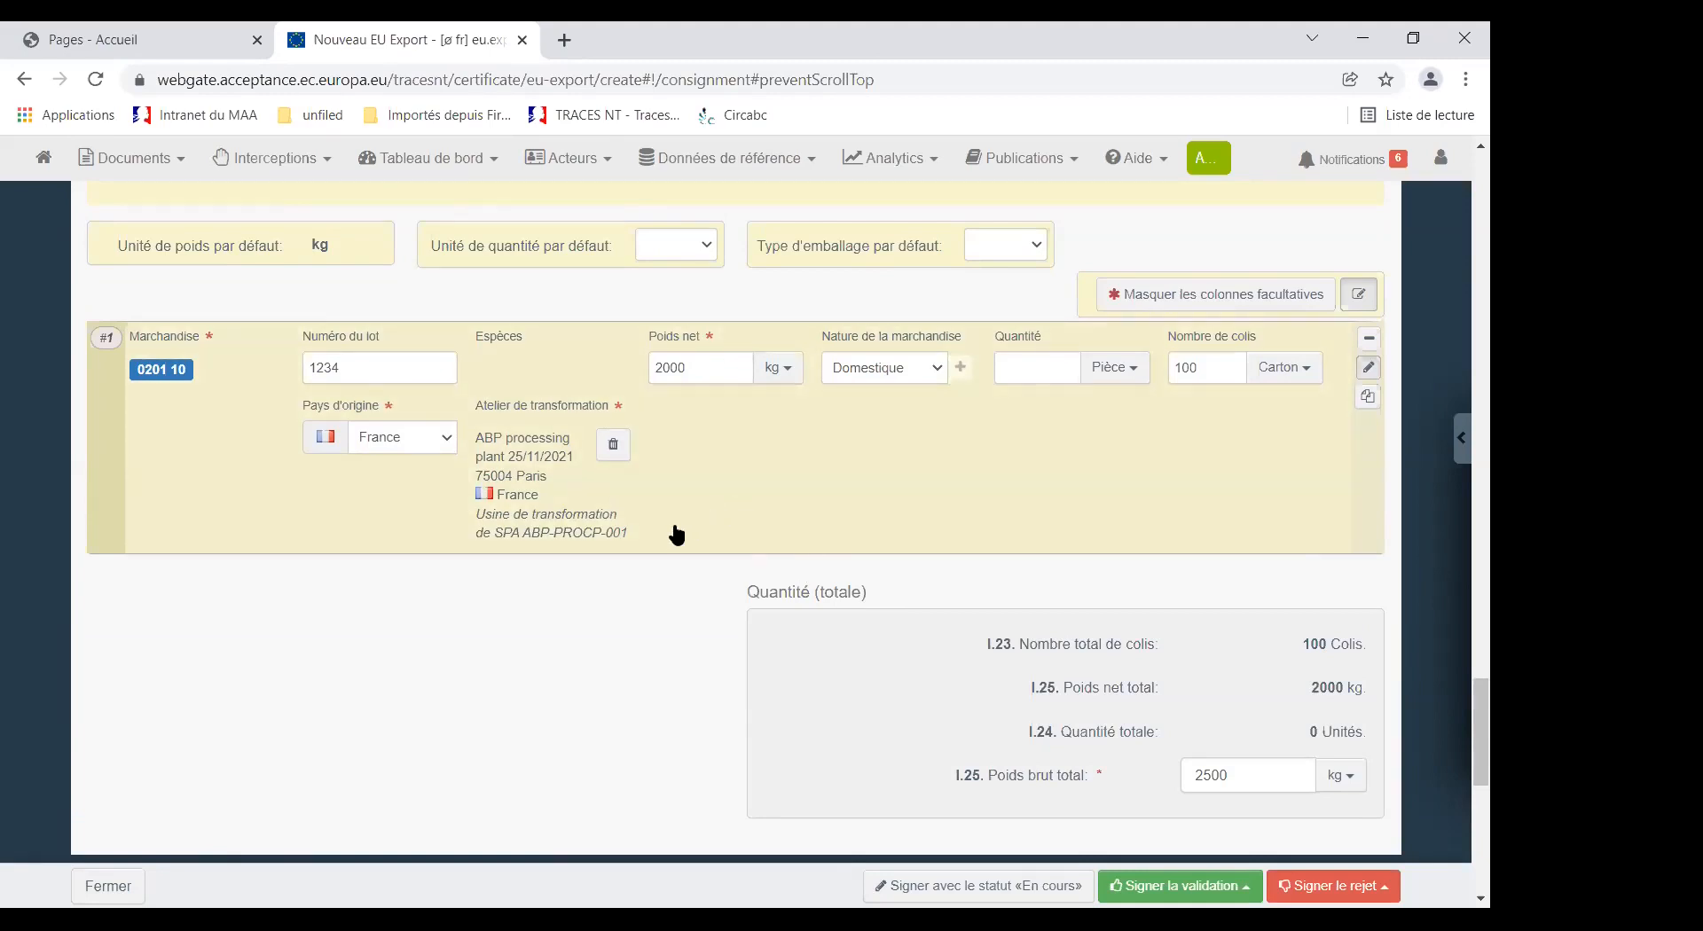
scroll(609, 579, "down", 1)
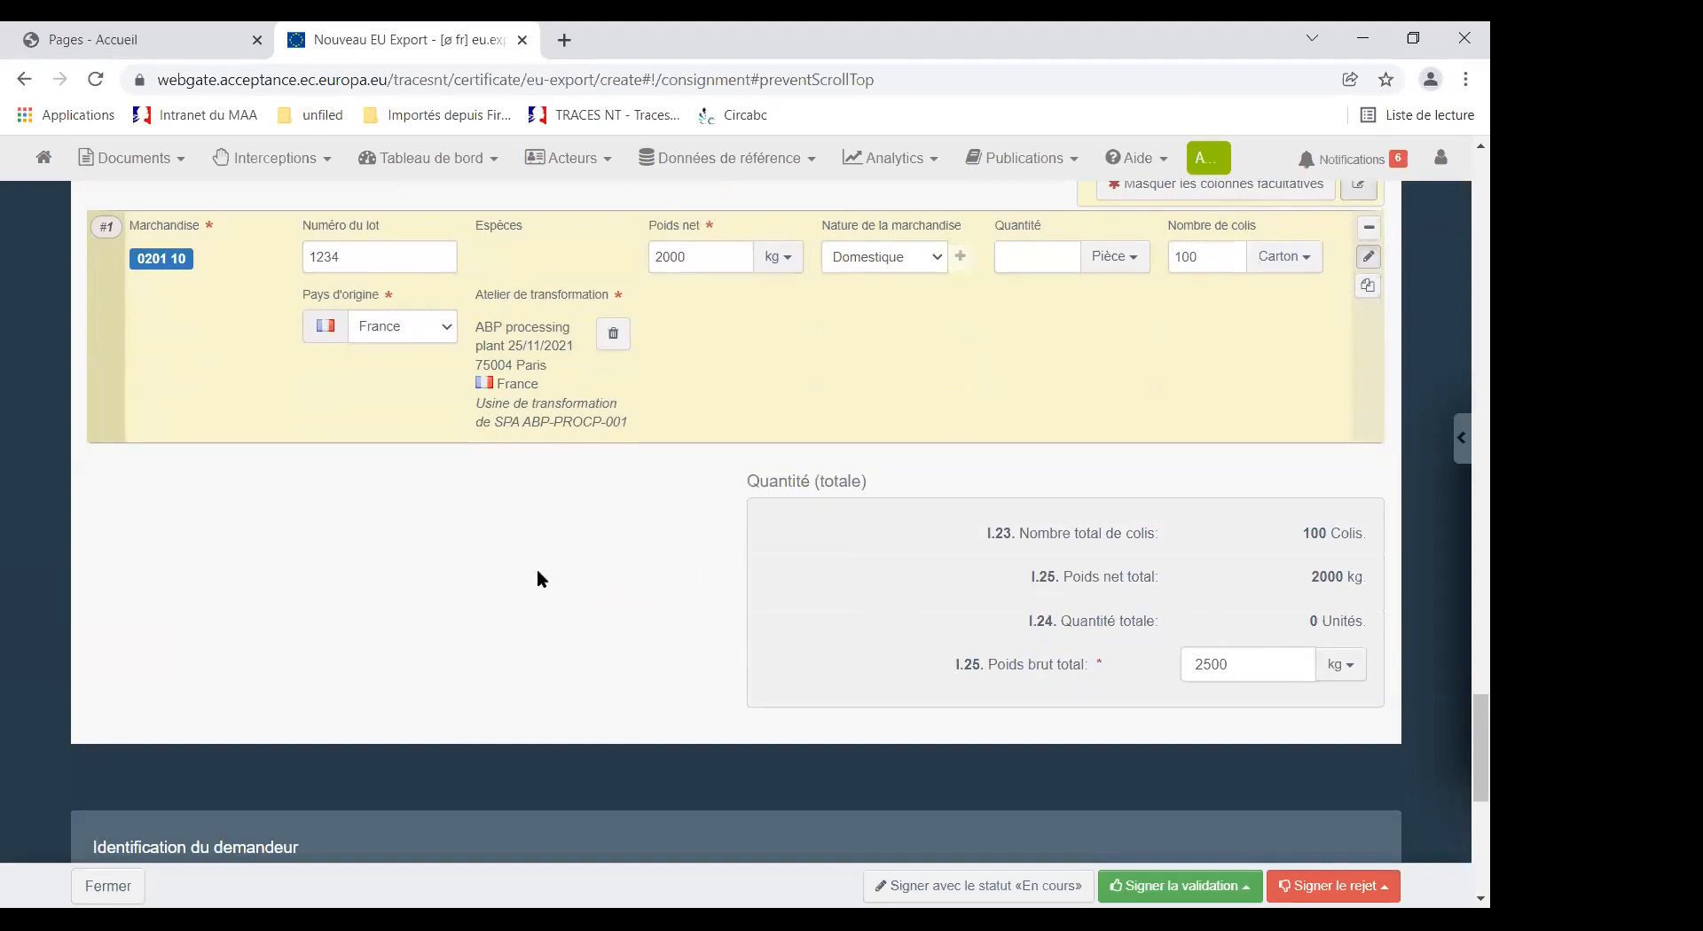
scroll(541, 572, "down", 2)
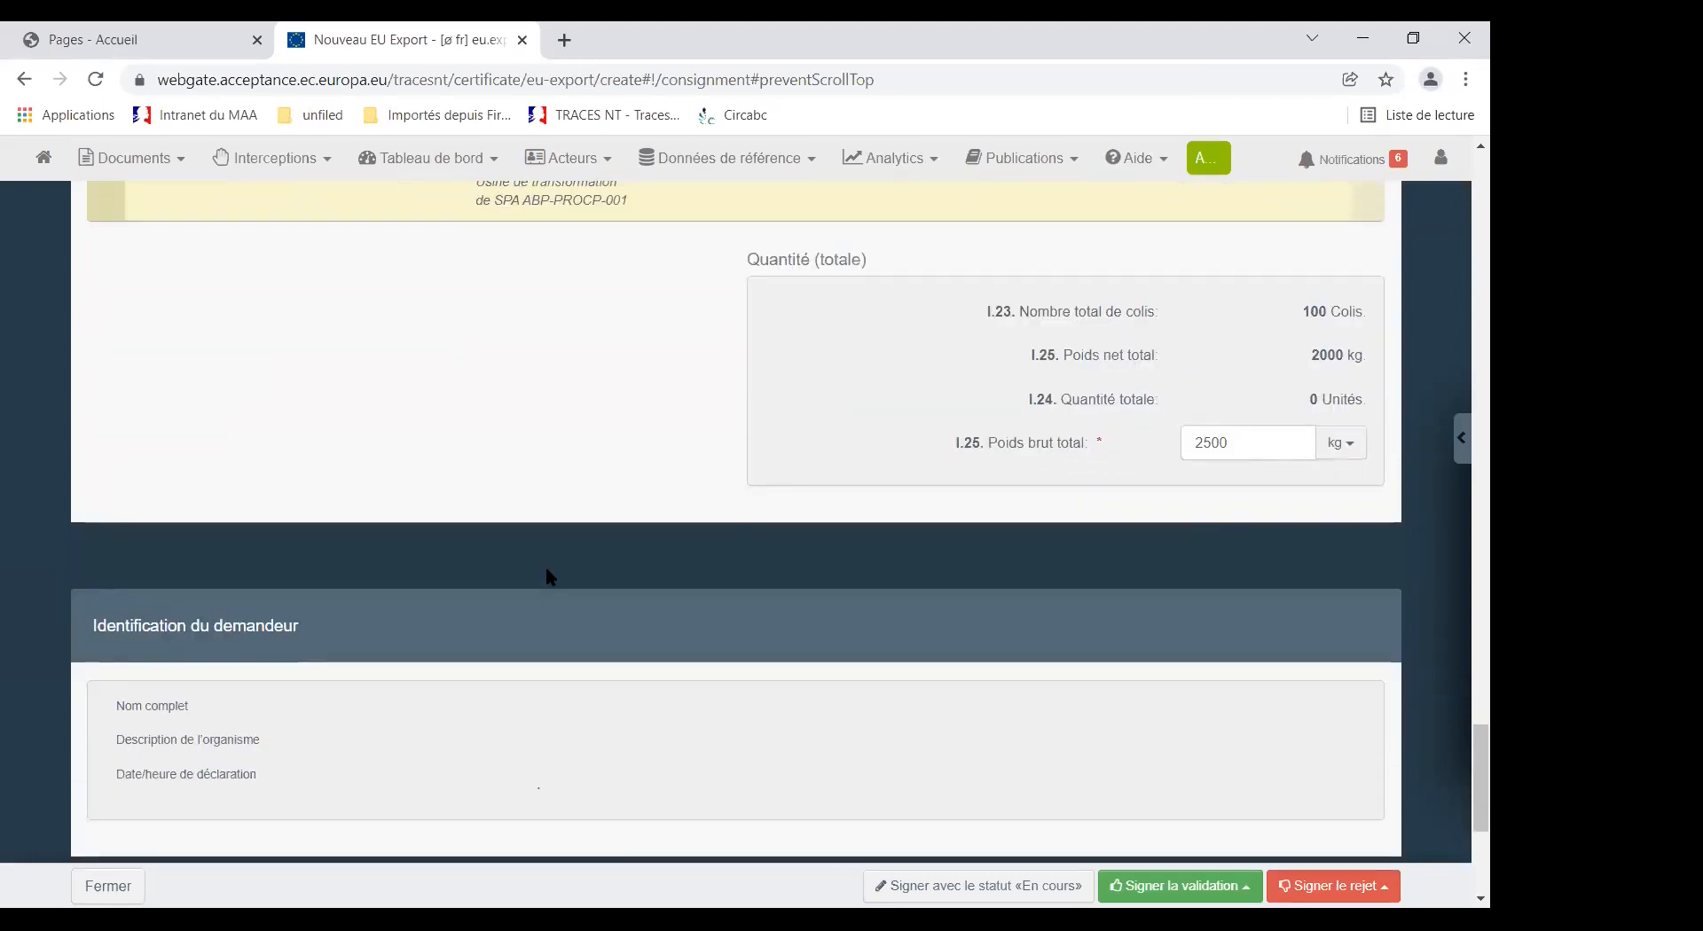
scroll(546, 576, "down", 3)
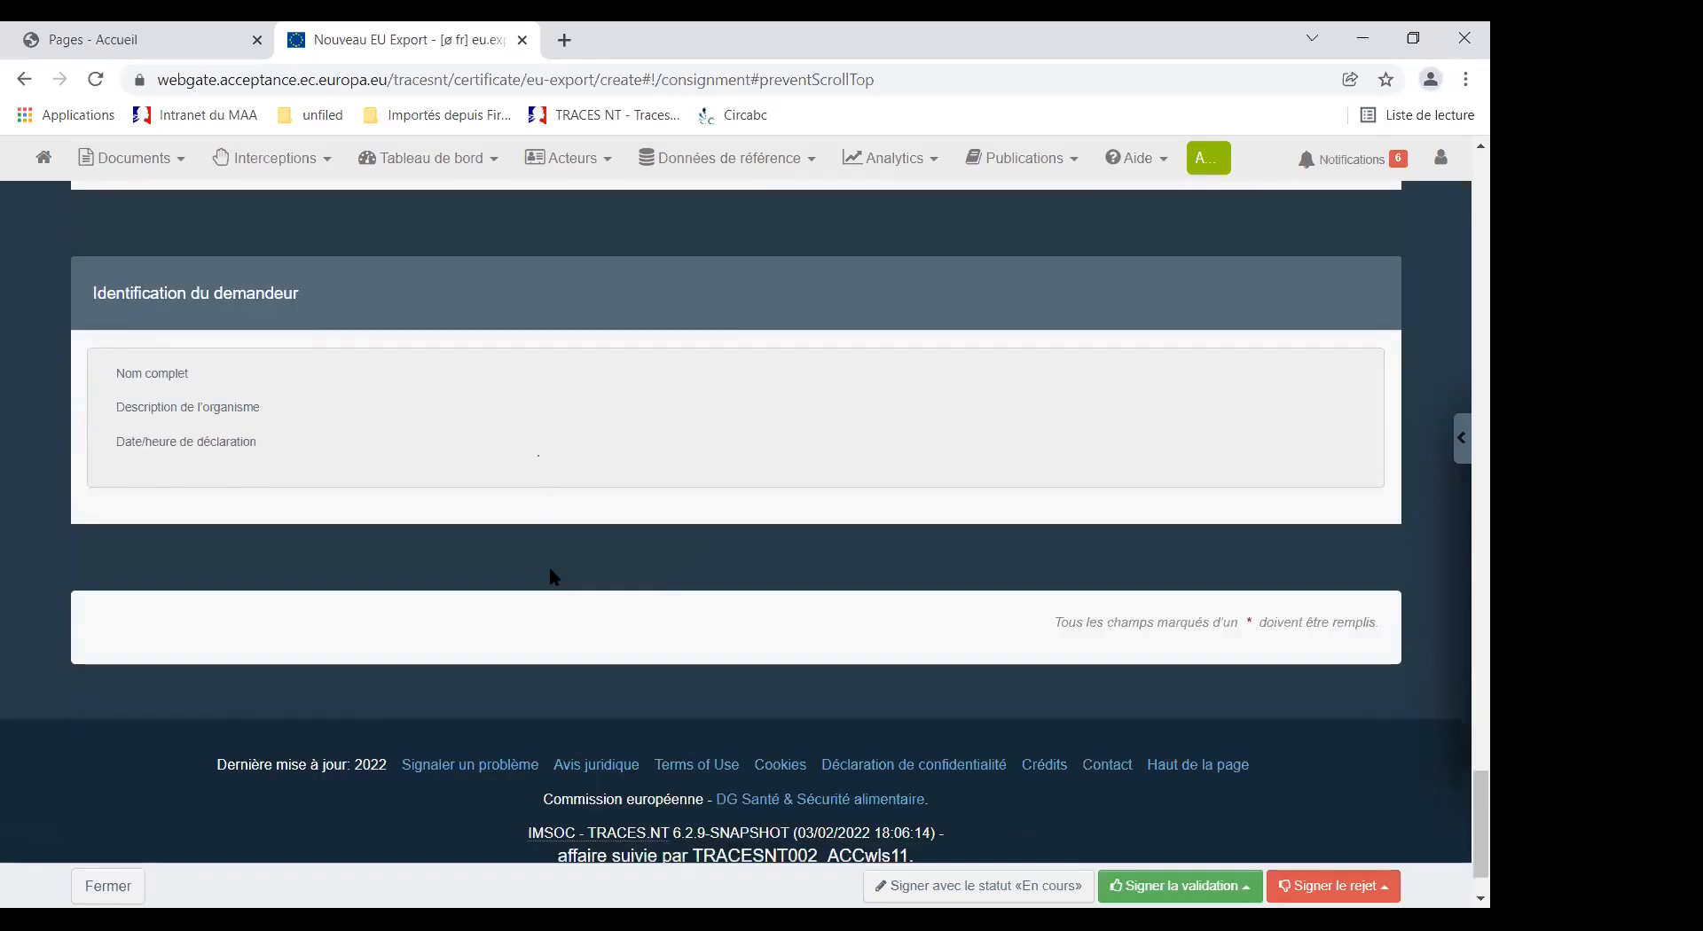
scroll(553, 577, "up", 1)
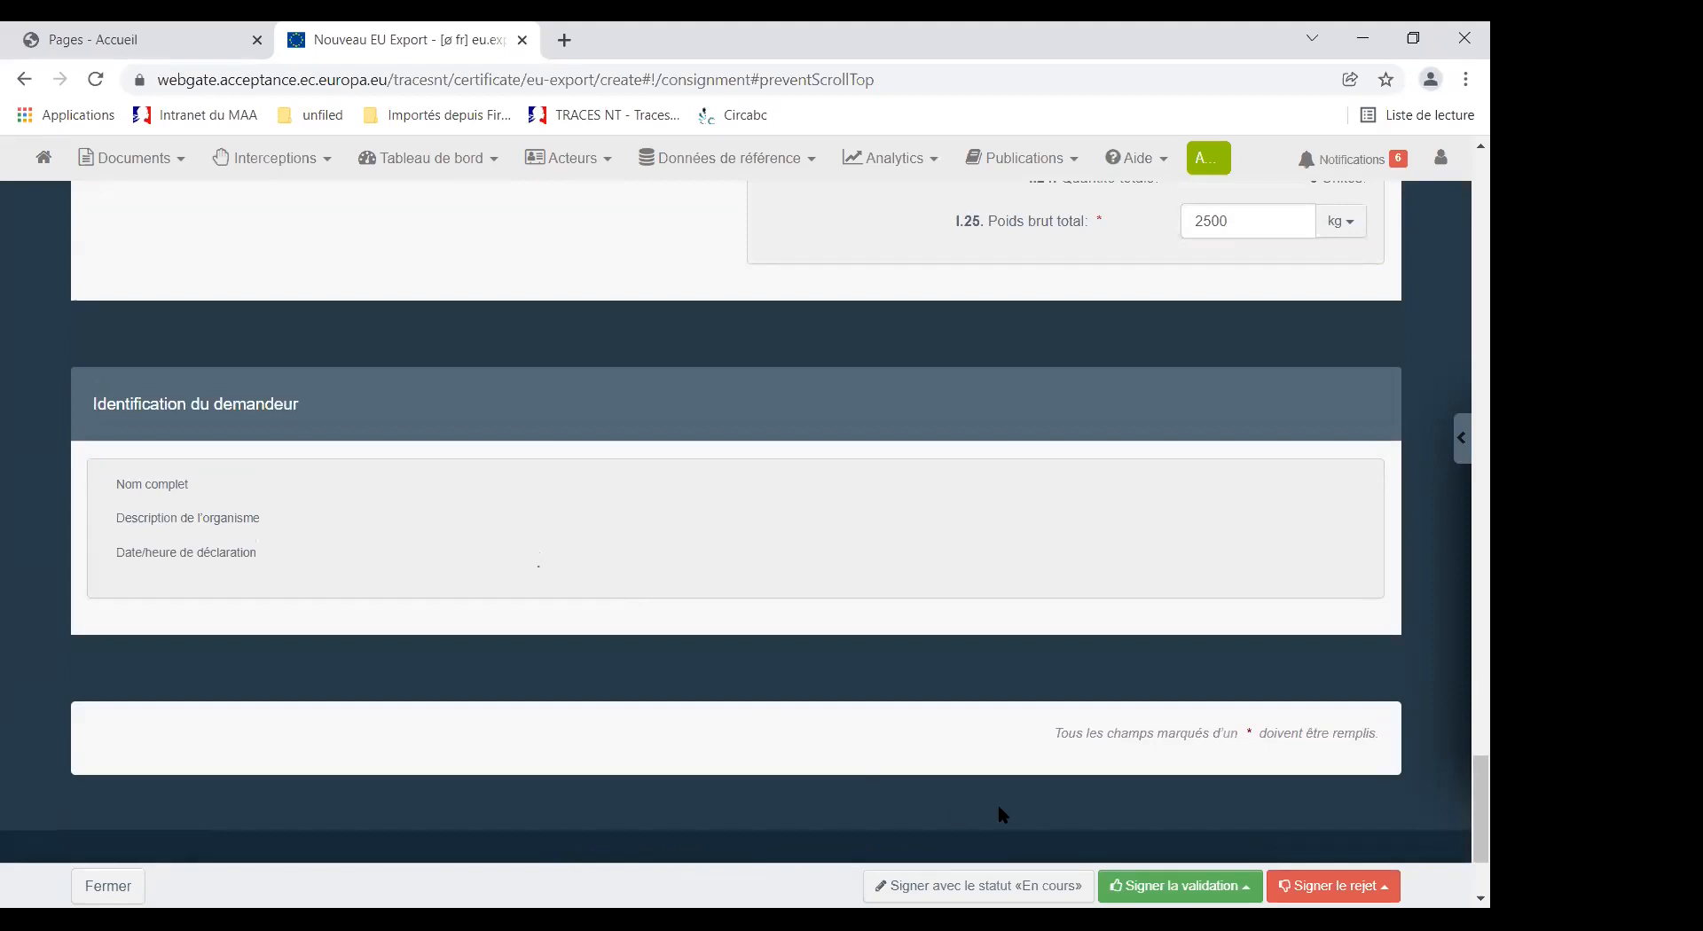
scroll(998, 814, "down", 1)
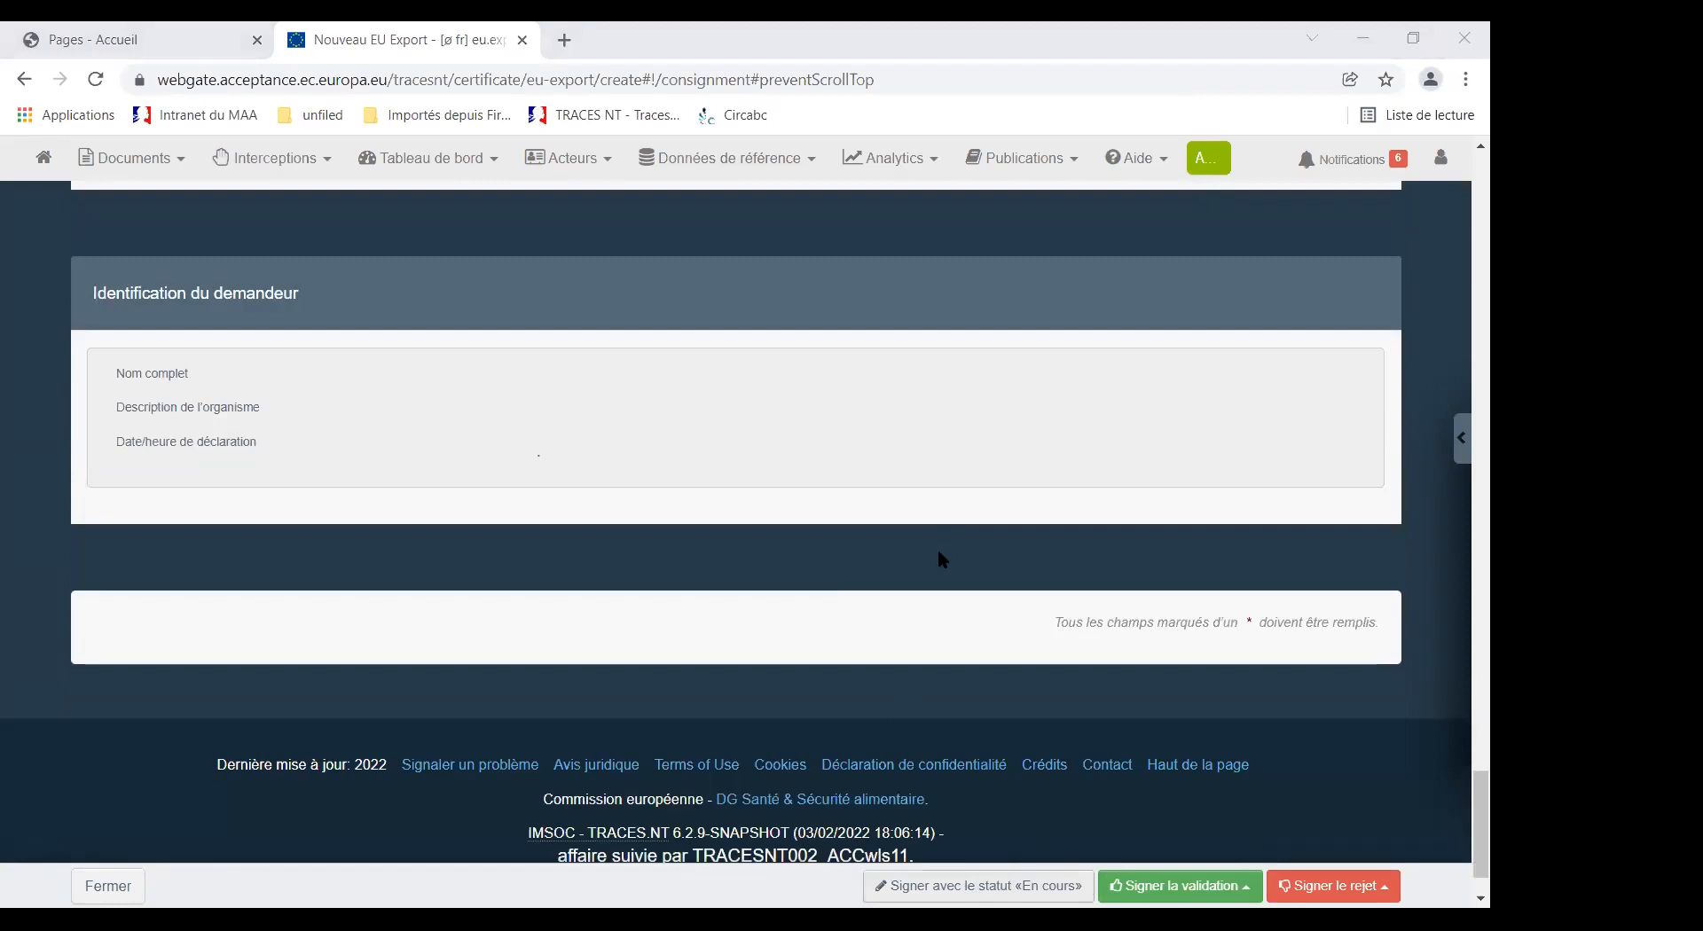
Recheck the total quantities and the applicant section, and try to sign the certificate with the status «En cours».
scroll(942, 559, "up", 2)
scroll(941, 561, "up", 1)
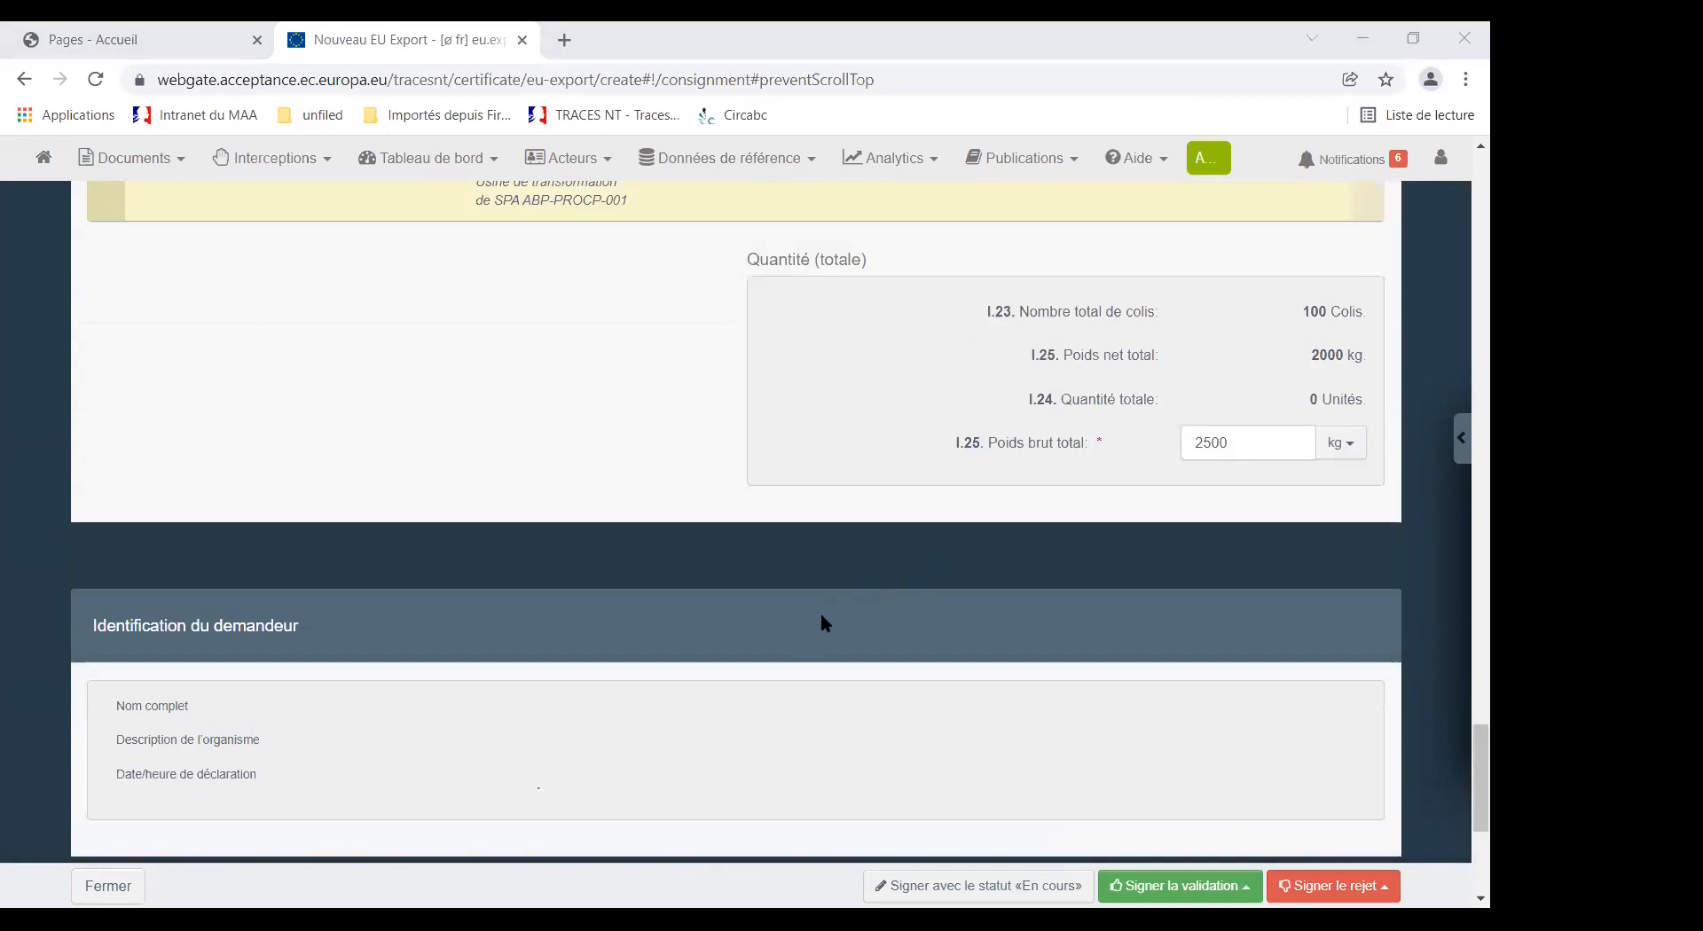
scroll(821, 616, "up", 1)
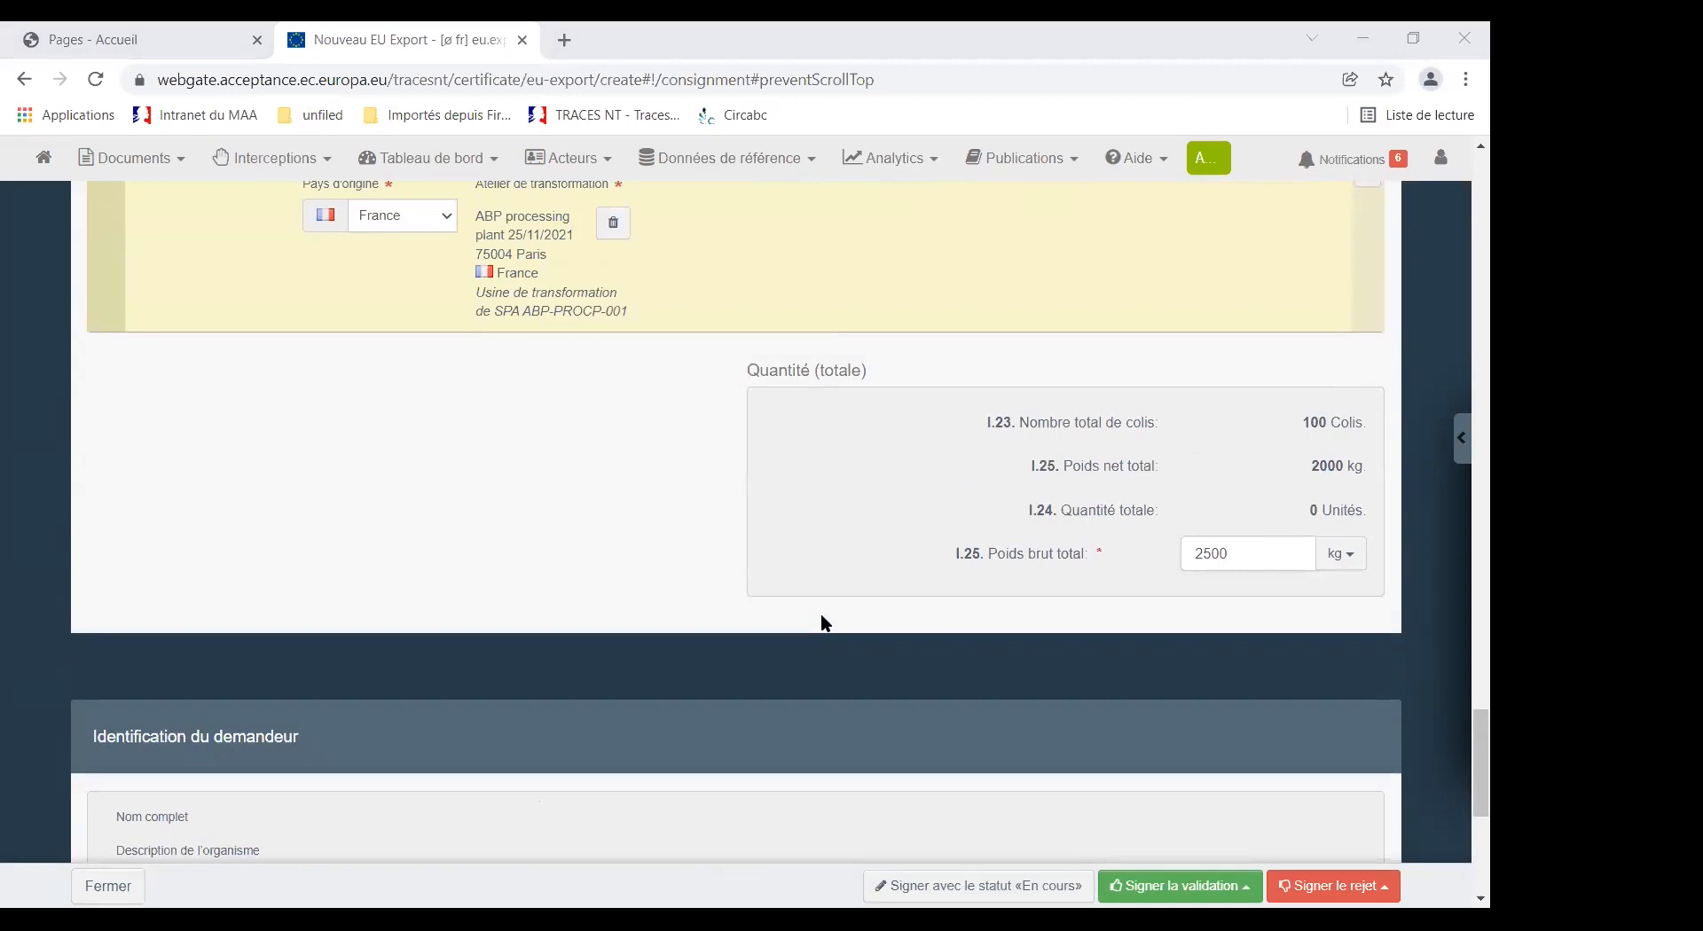
scroll(823, 623, "down", 3)
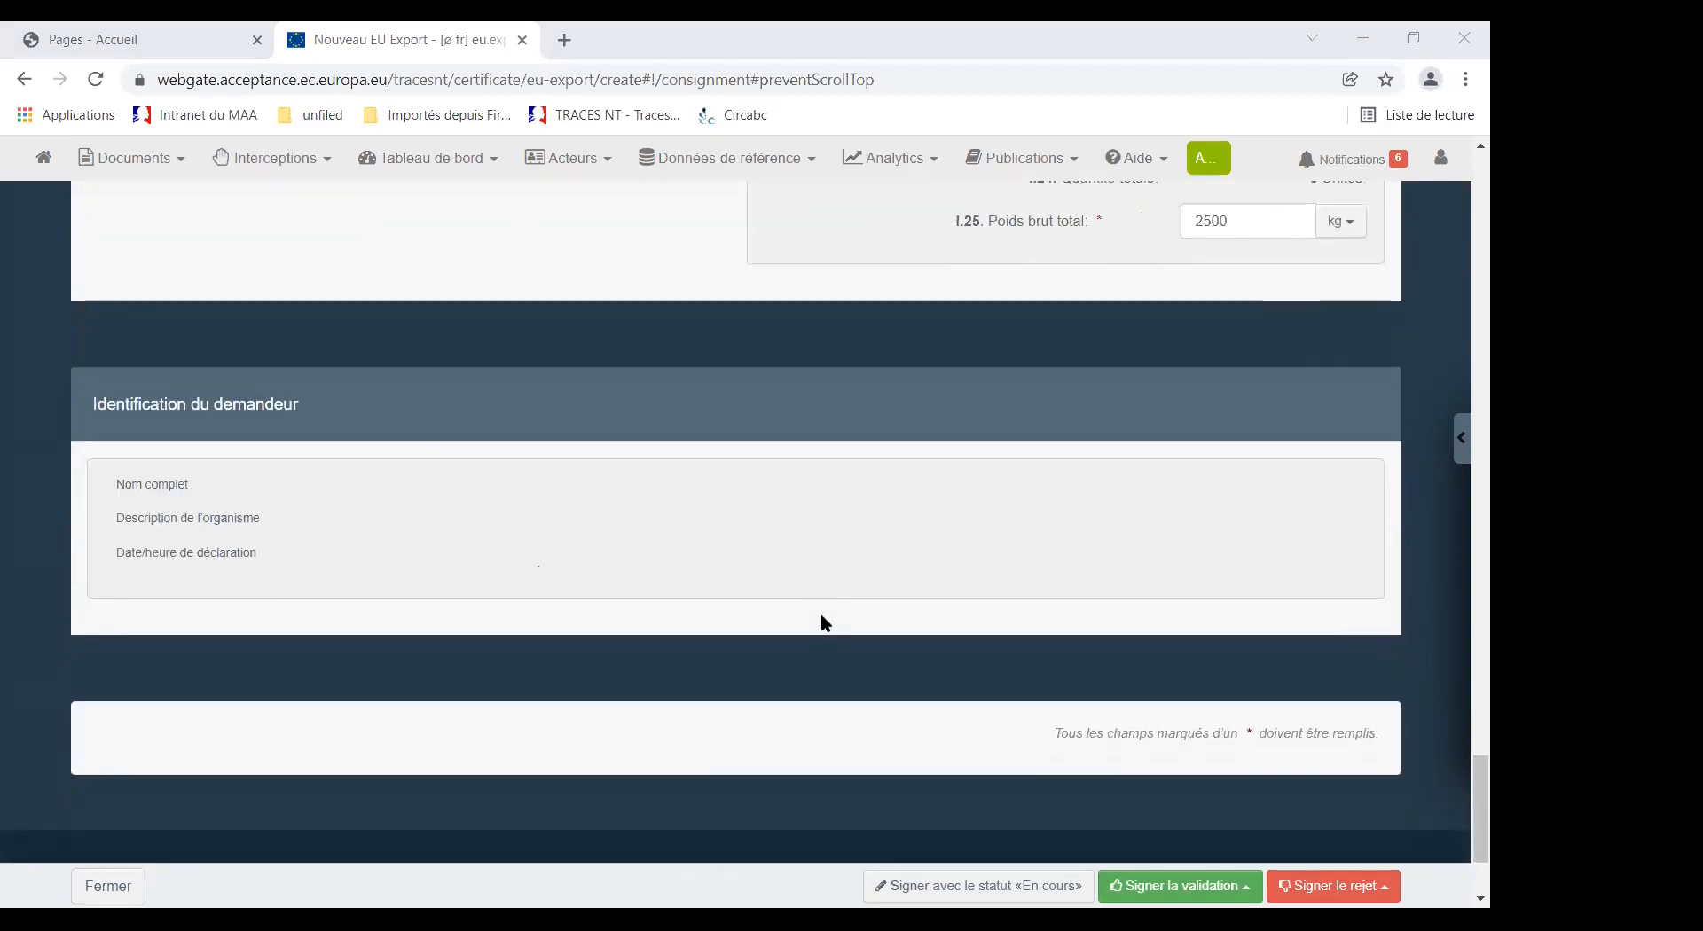
scroll(823, 623, "down", 1)
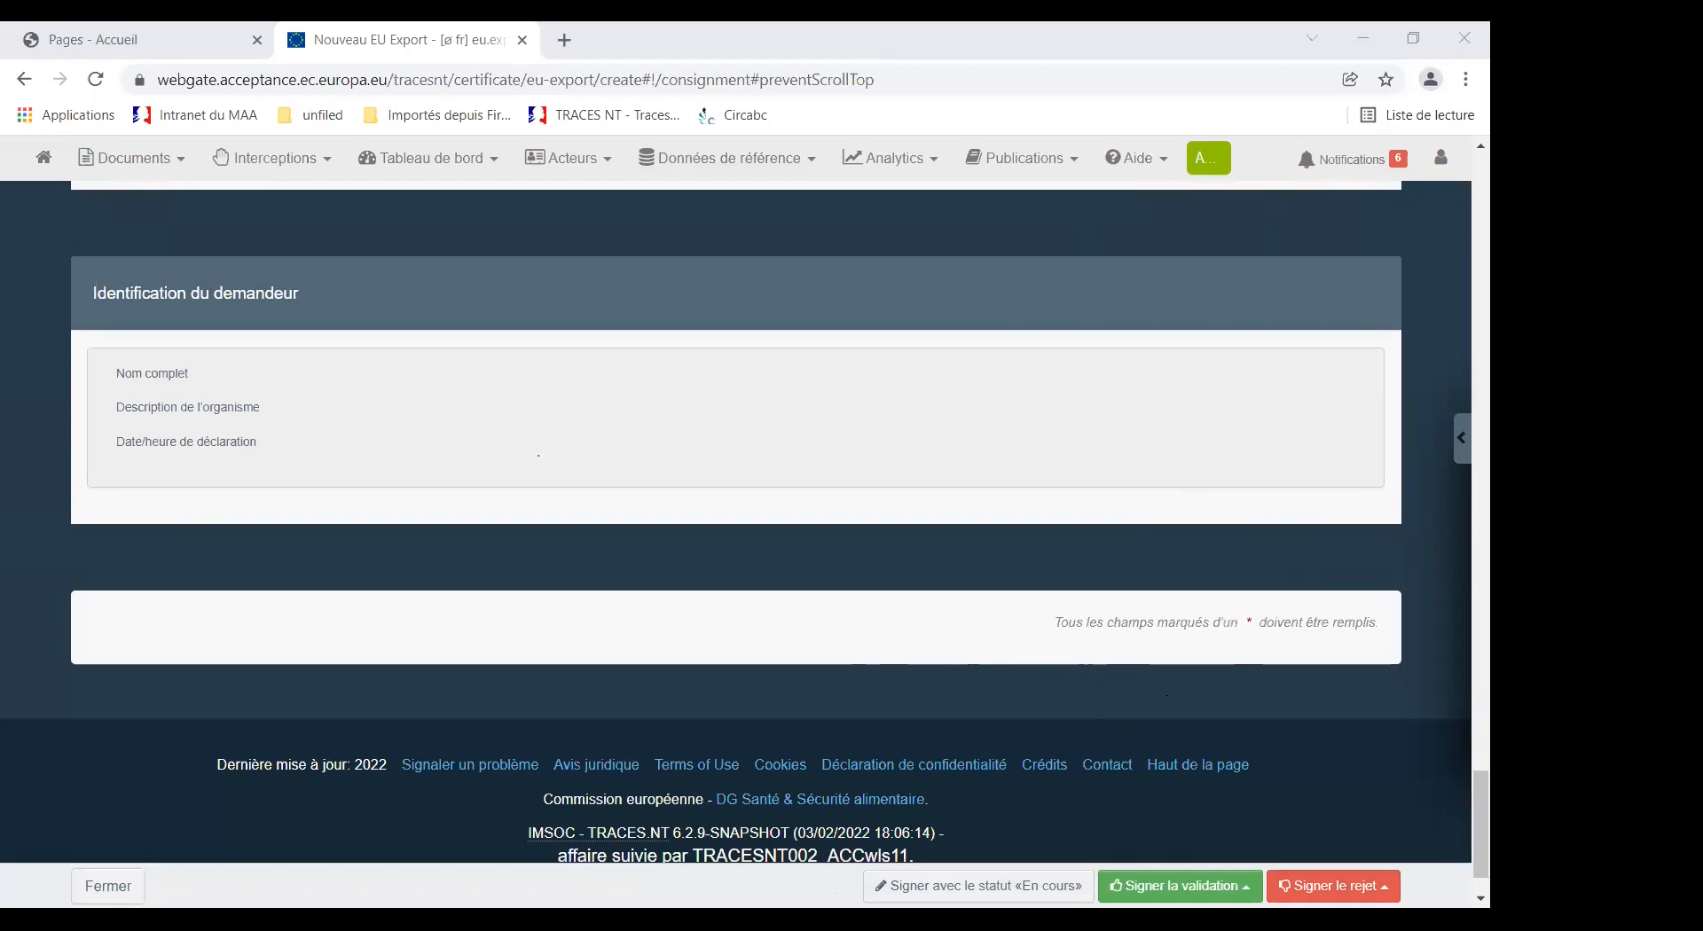
left_click(969, 888)
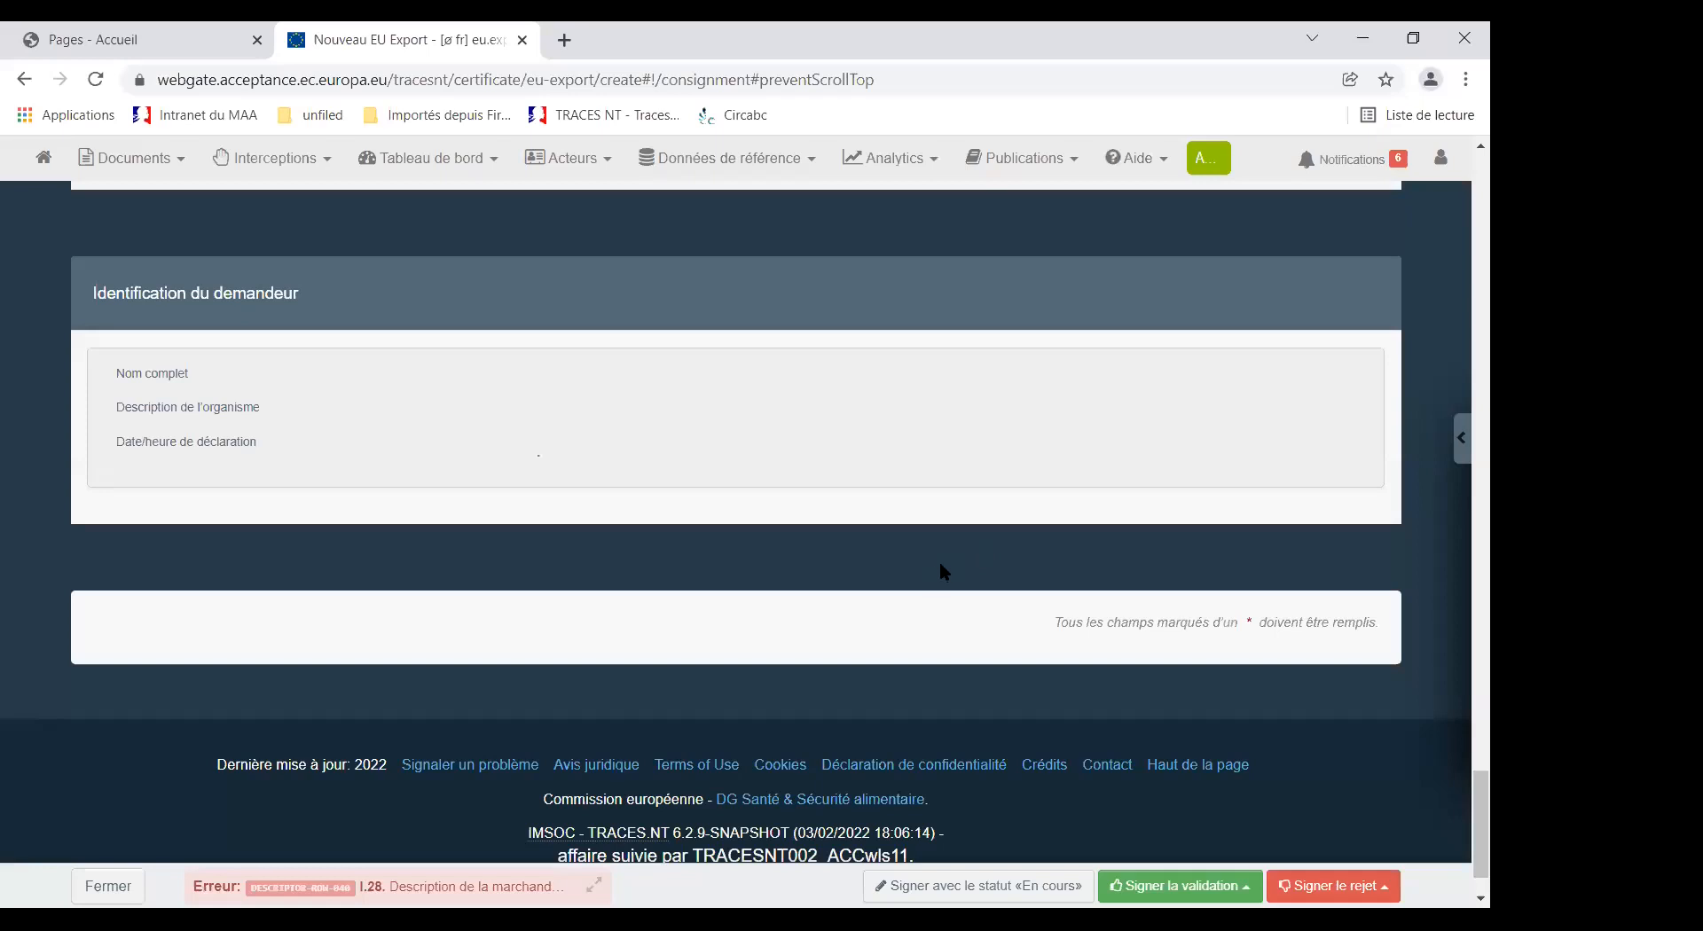
Set the quantity of commodity line 0201 10 to 100 with Pièce as the unit.
scroll(934, 587, "up", 10)
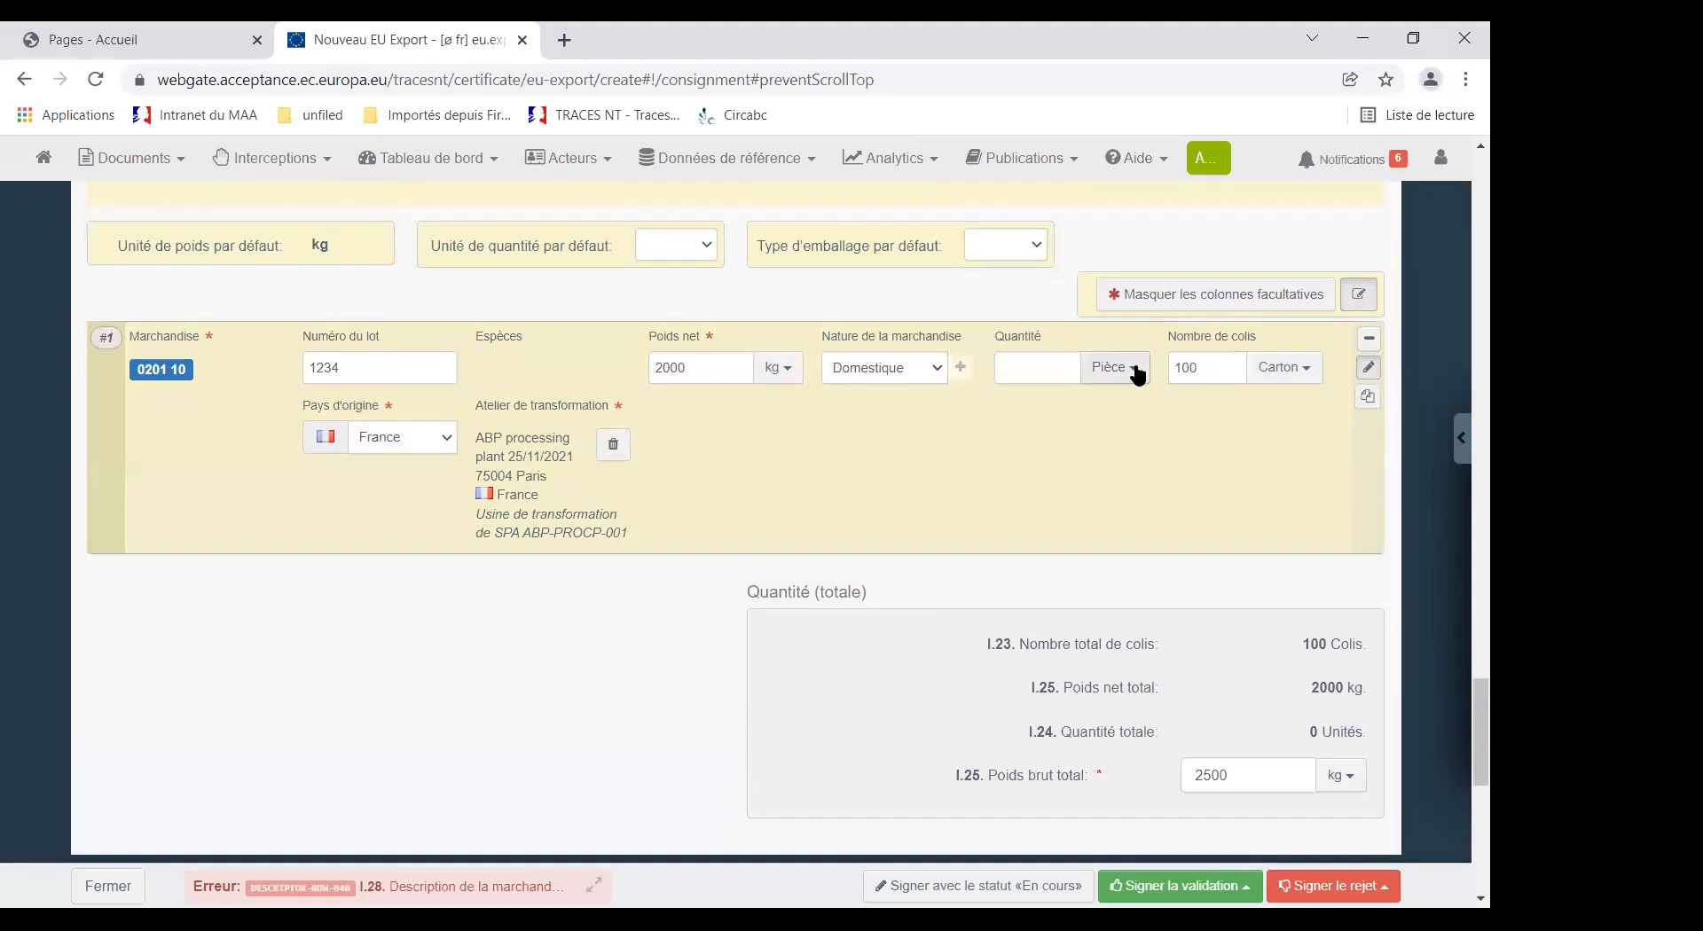
left_click(1135, 373)
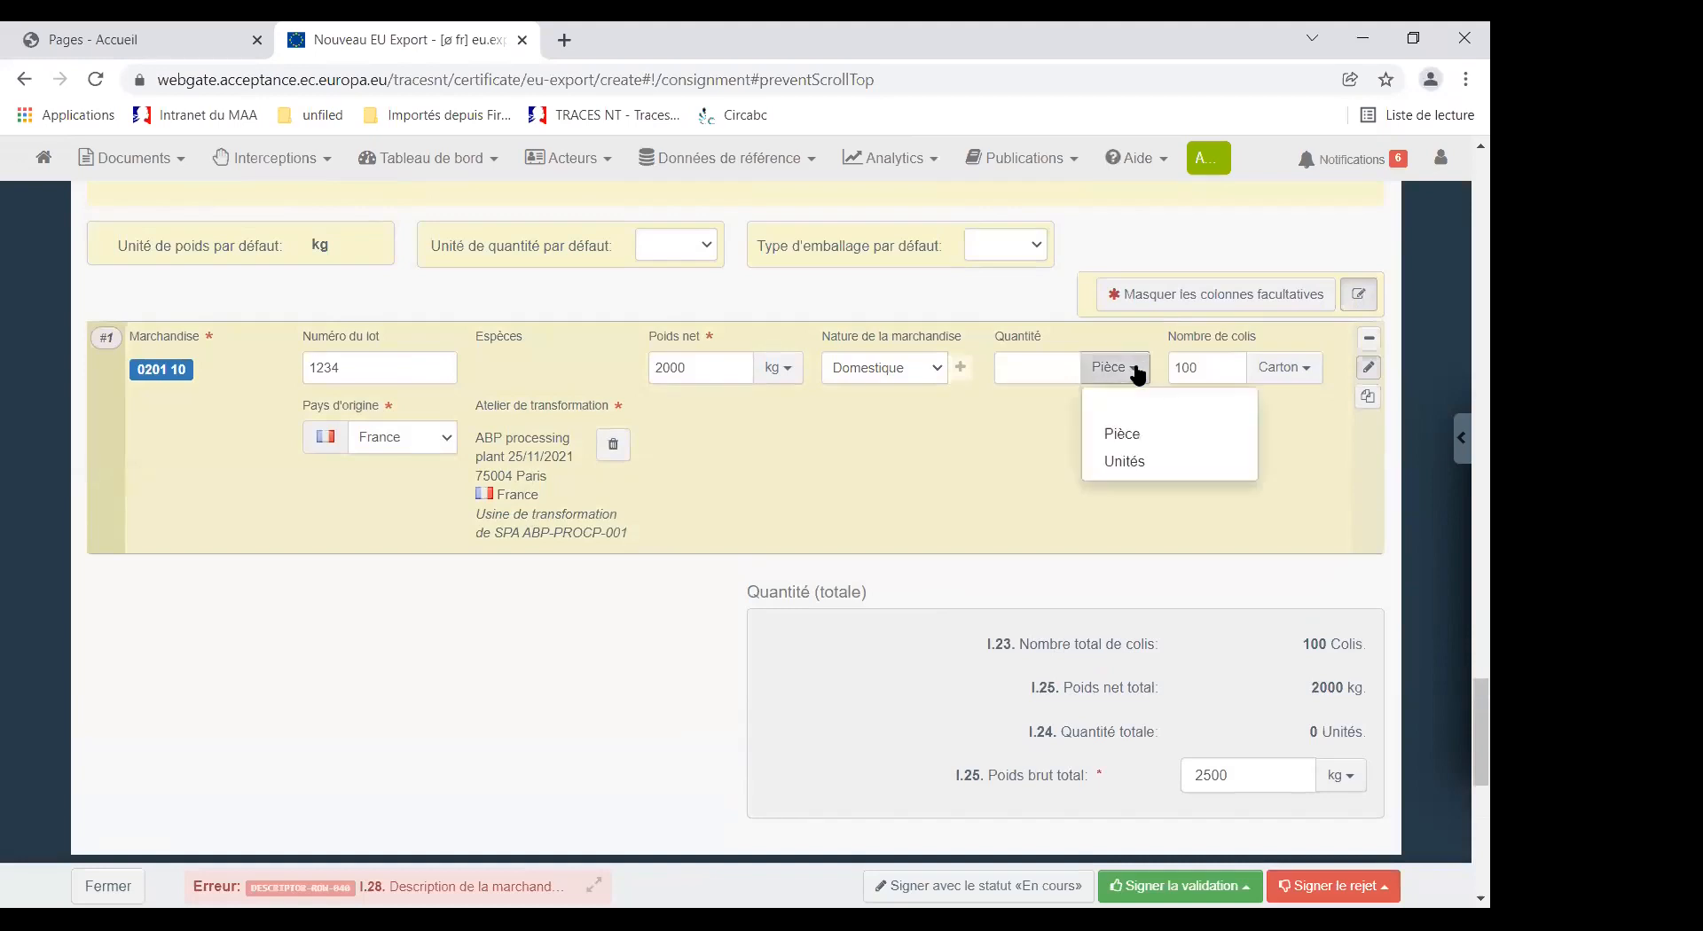
left_click(1122, 434)
left_click(1030, 369)
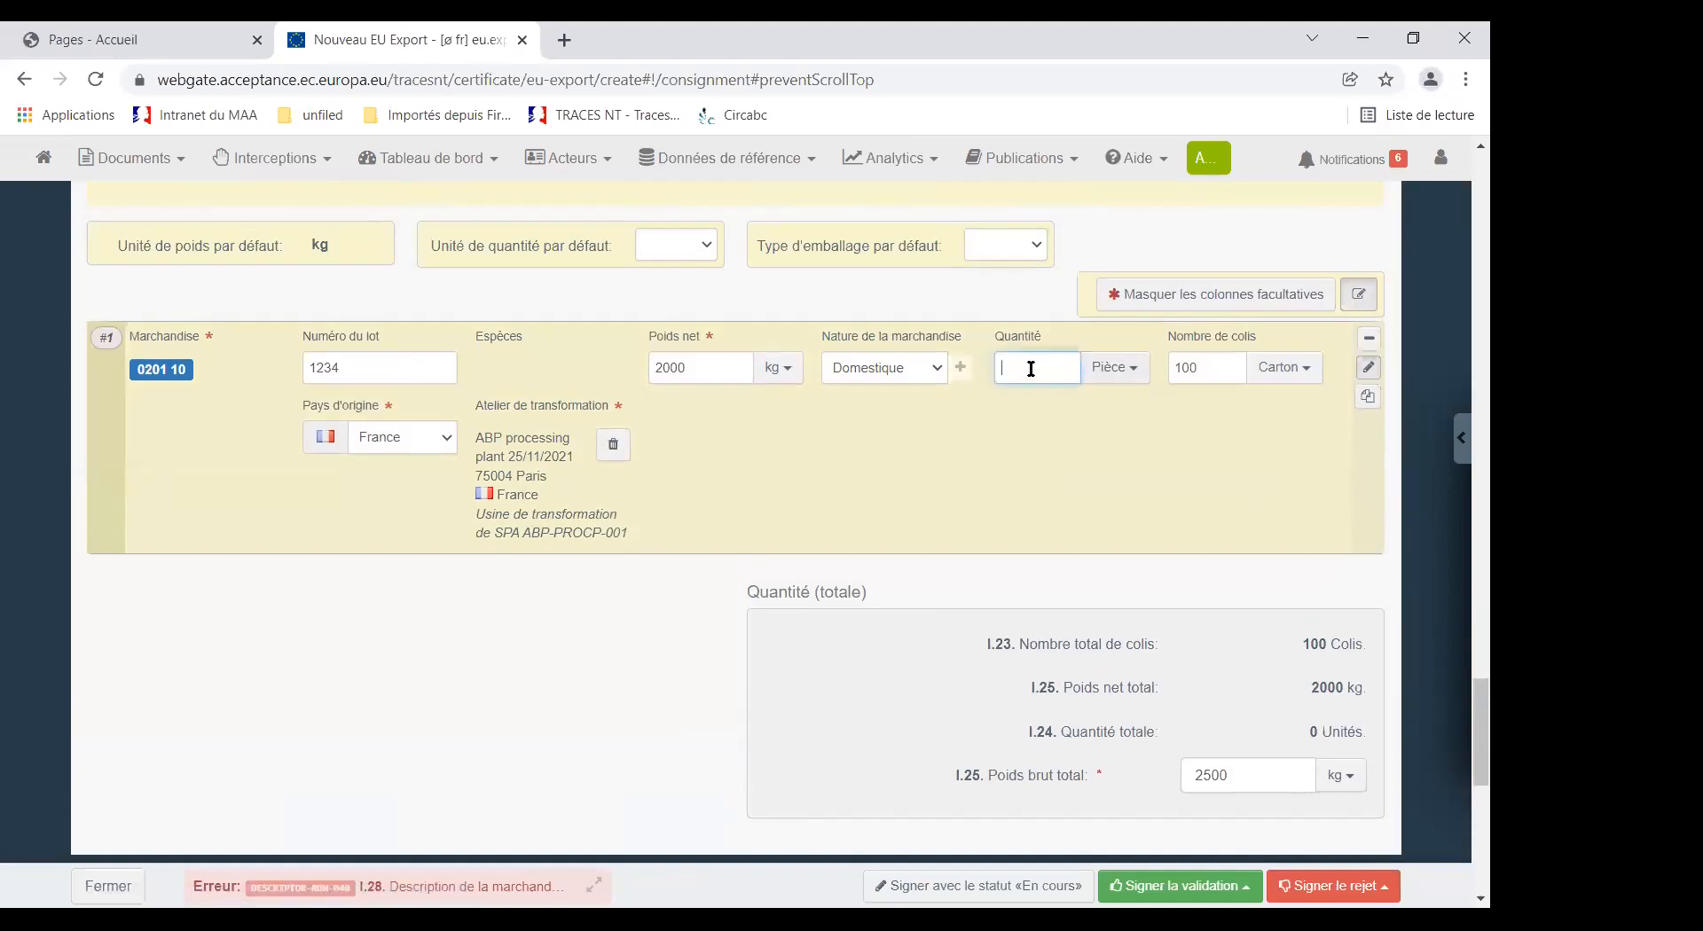
type("100")
left_click(1042, 465)
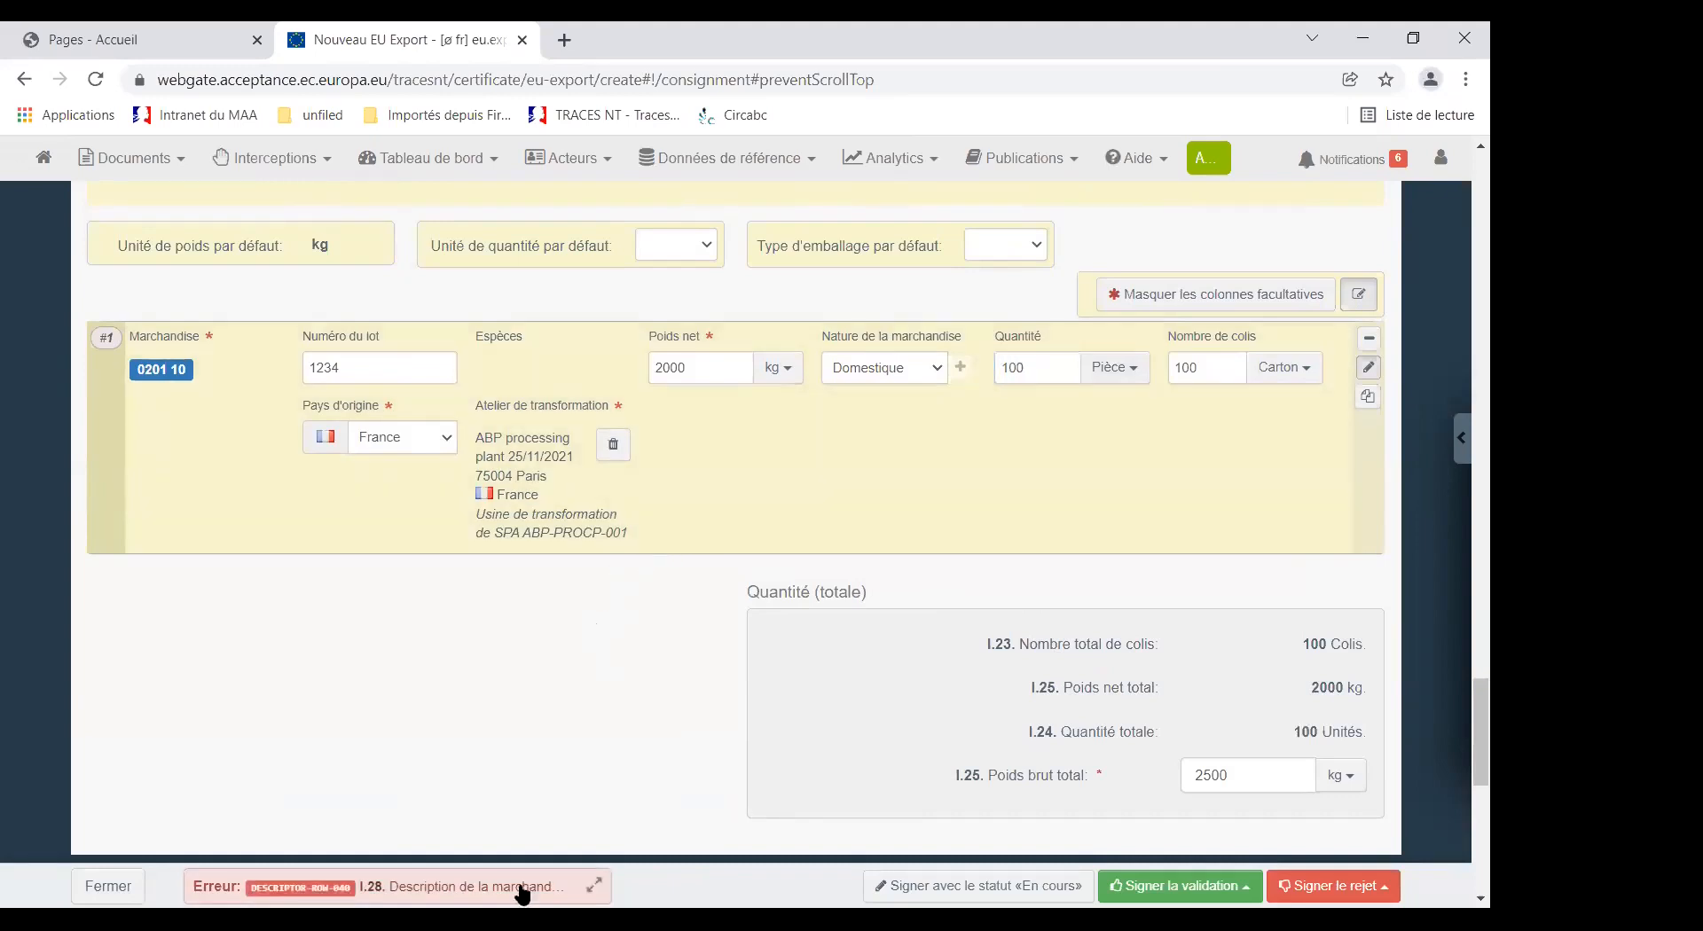
Expand the error details and clear the quantity, nature of goods and number of packages on the 0201 10 line.
left_click(594, 885)
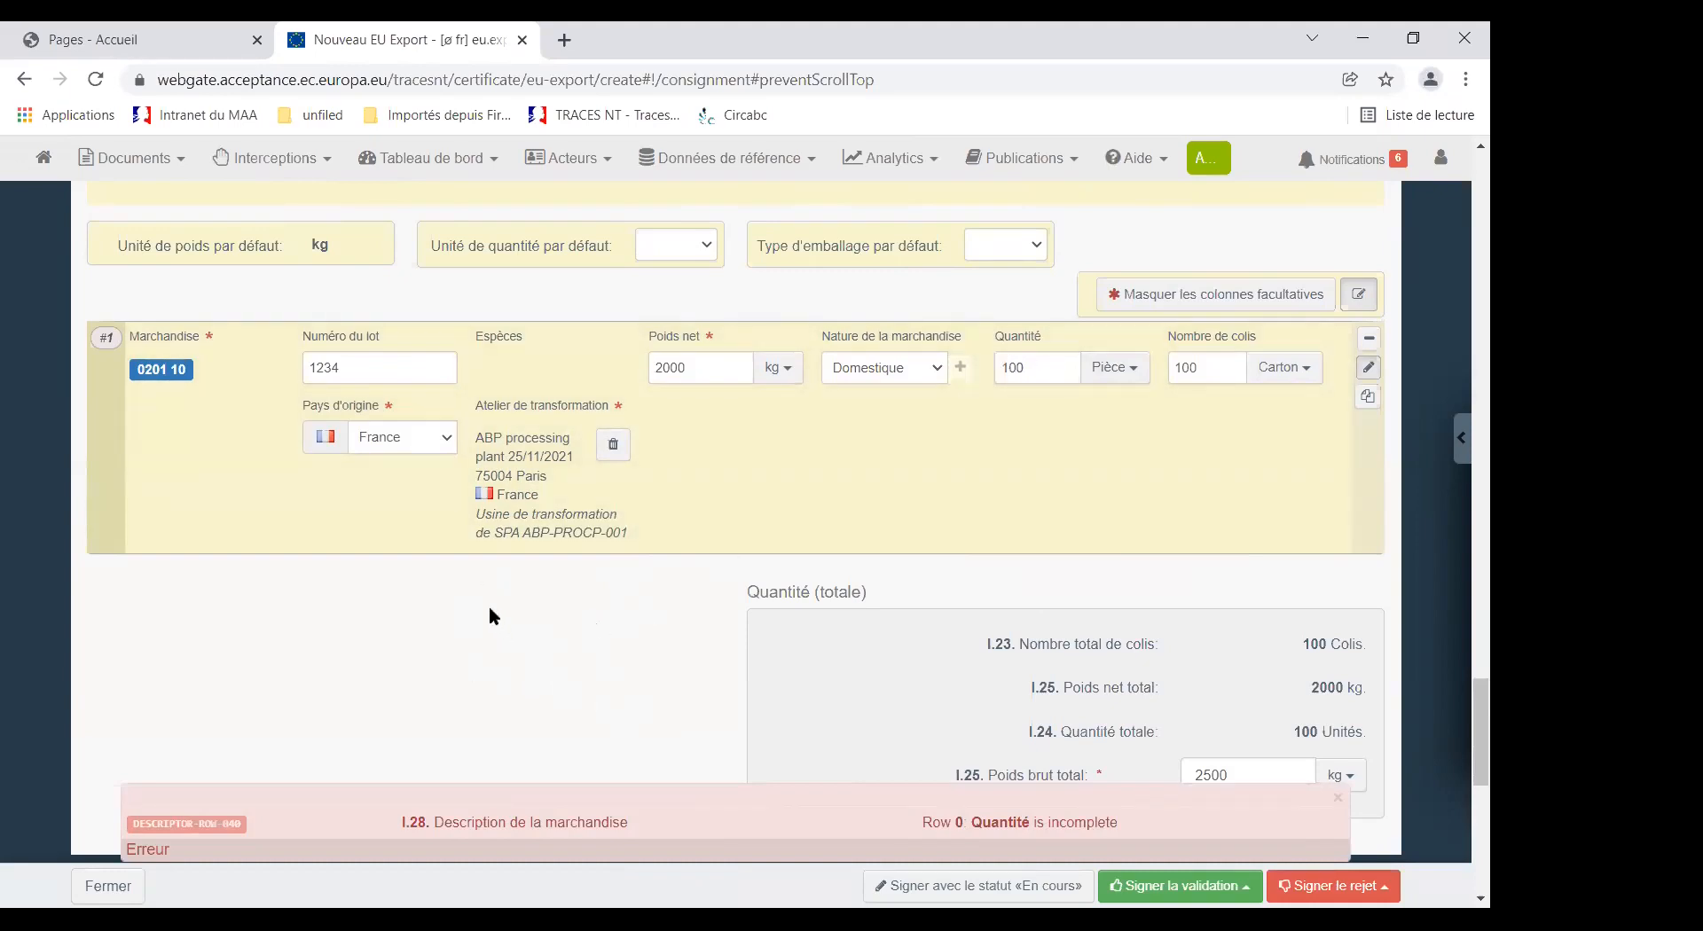
left_click_drag(1051, 368, 967, 382)
key("BackSpace")
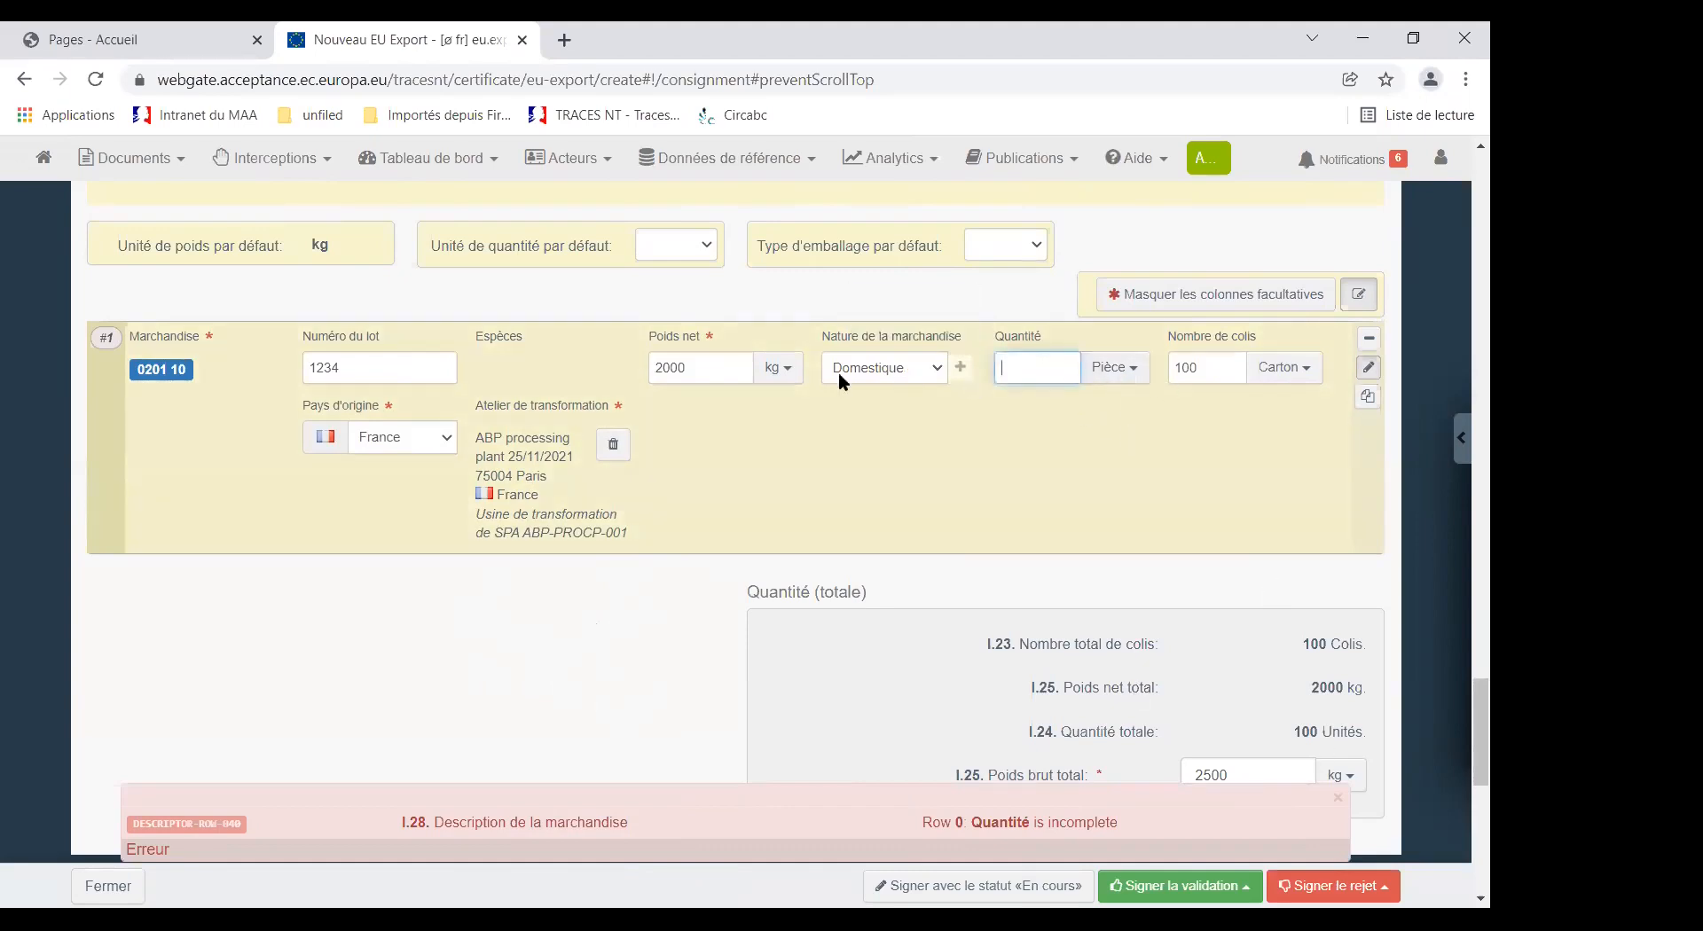
left_click(937, 371)
left_click(883, 393)
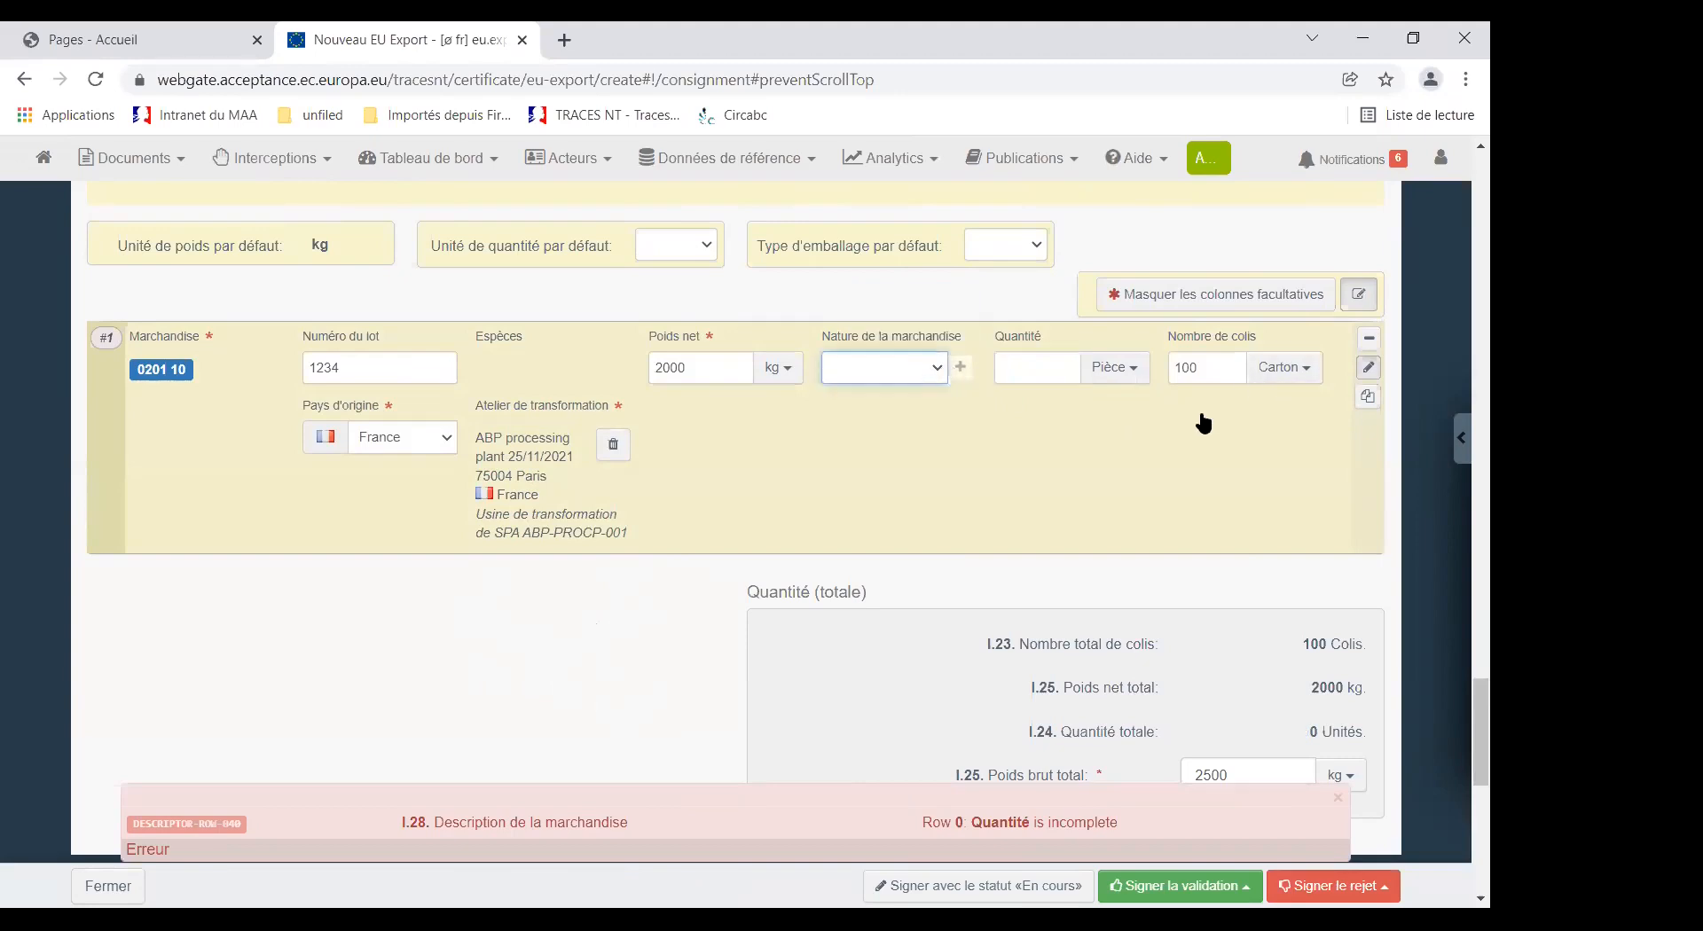
double_click(1185, 368)
key("BackSpace")
left_click(905, 463)
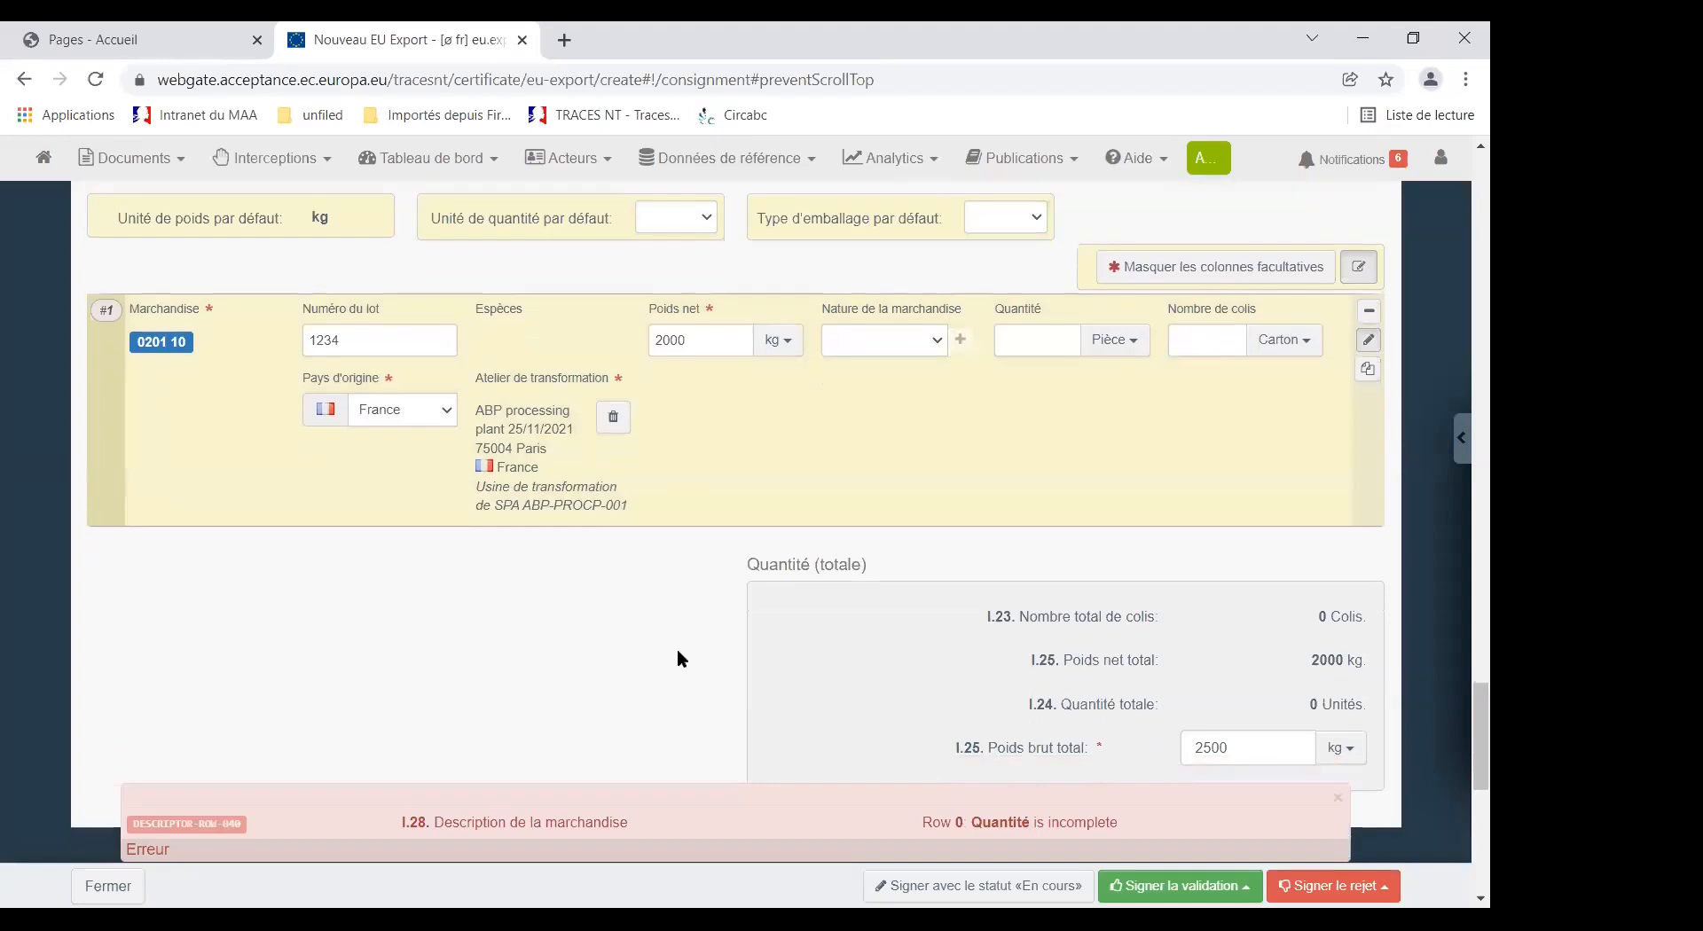
Try to sign with the status «En cours» again and return to the commodity line in box I.28.
scroll(678, 652, "down", 3)
left_click(942, 887)
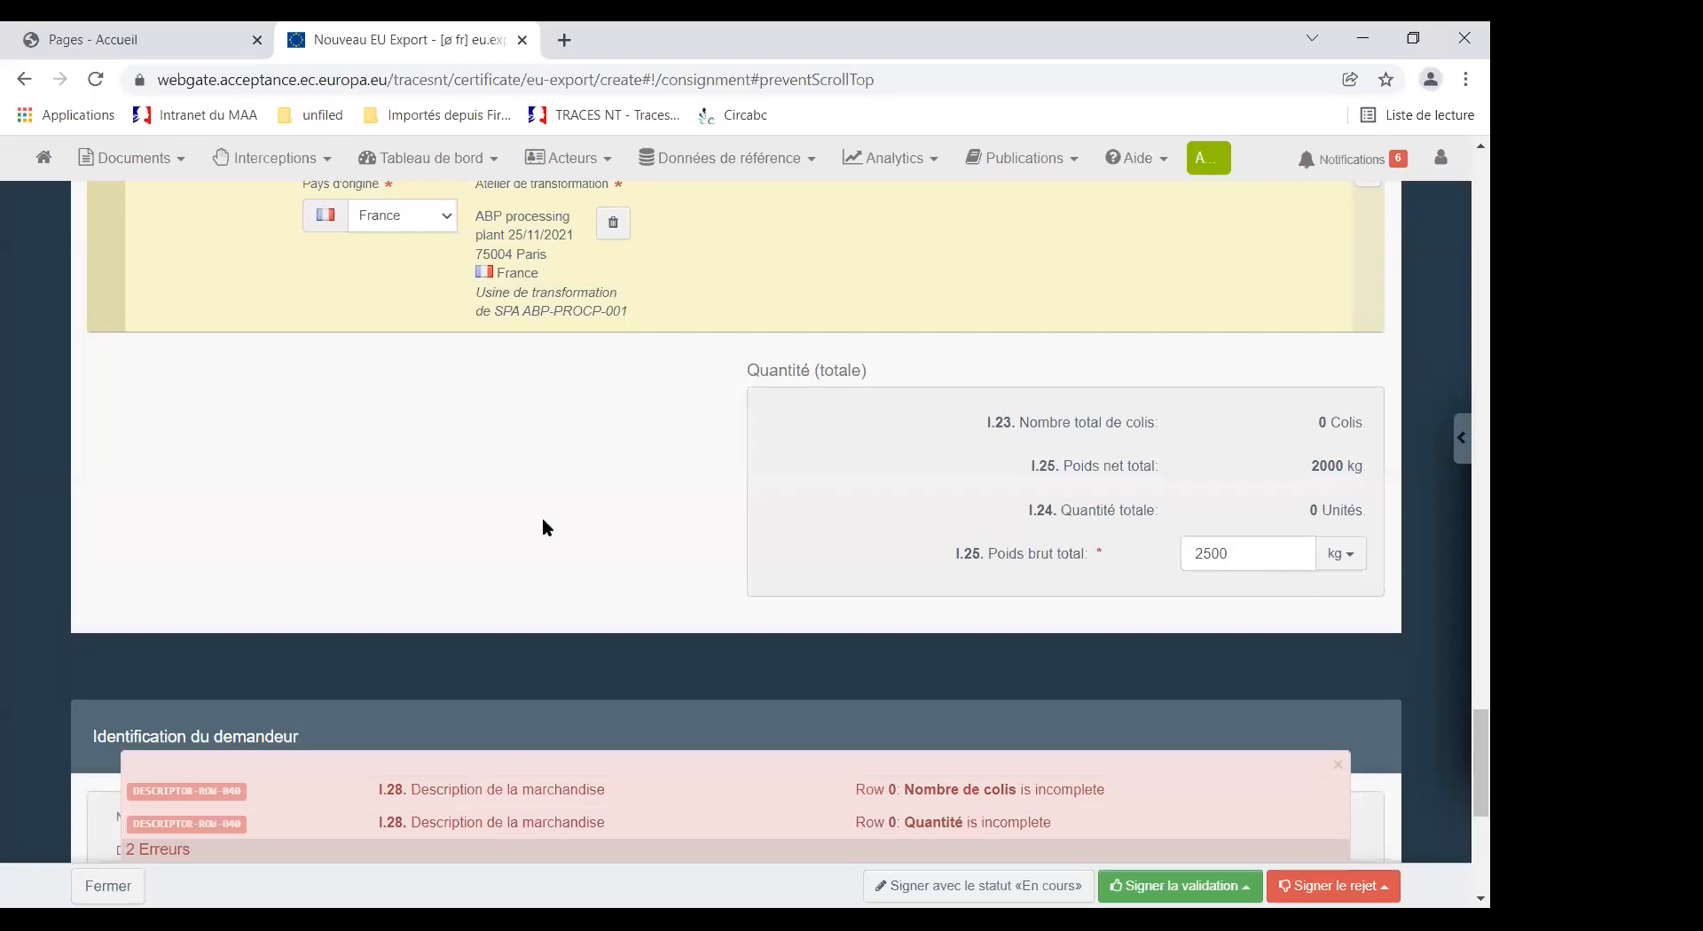
scroll(539, 495, "up", 4)
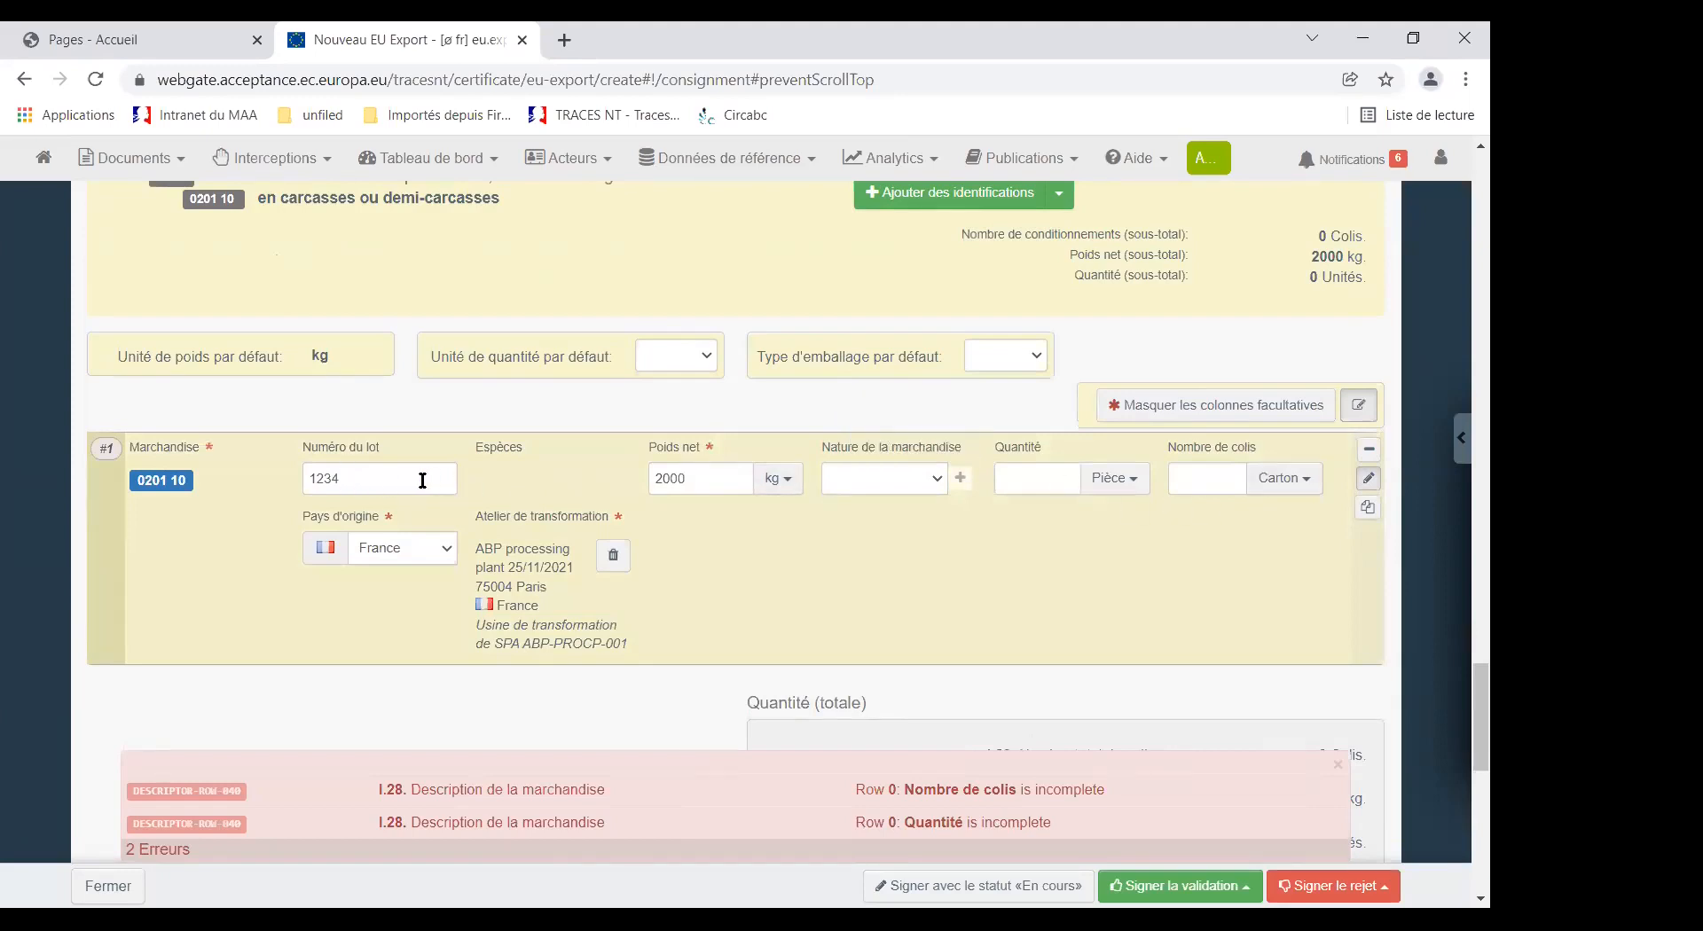
scroll(517, 433, "up", 1)
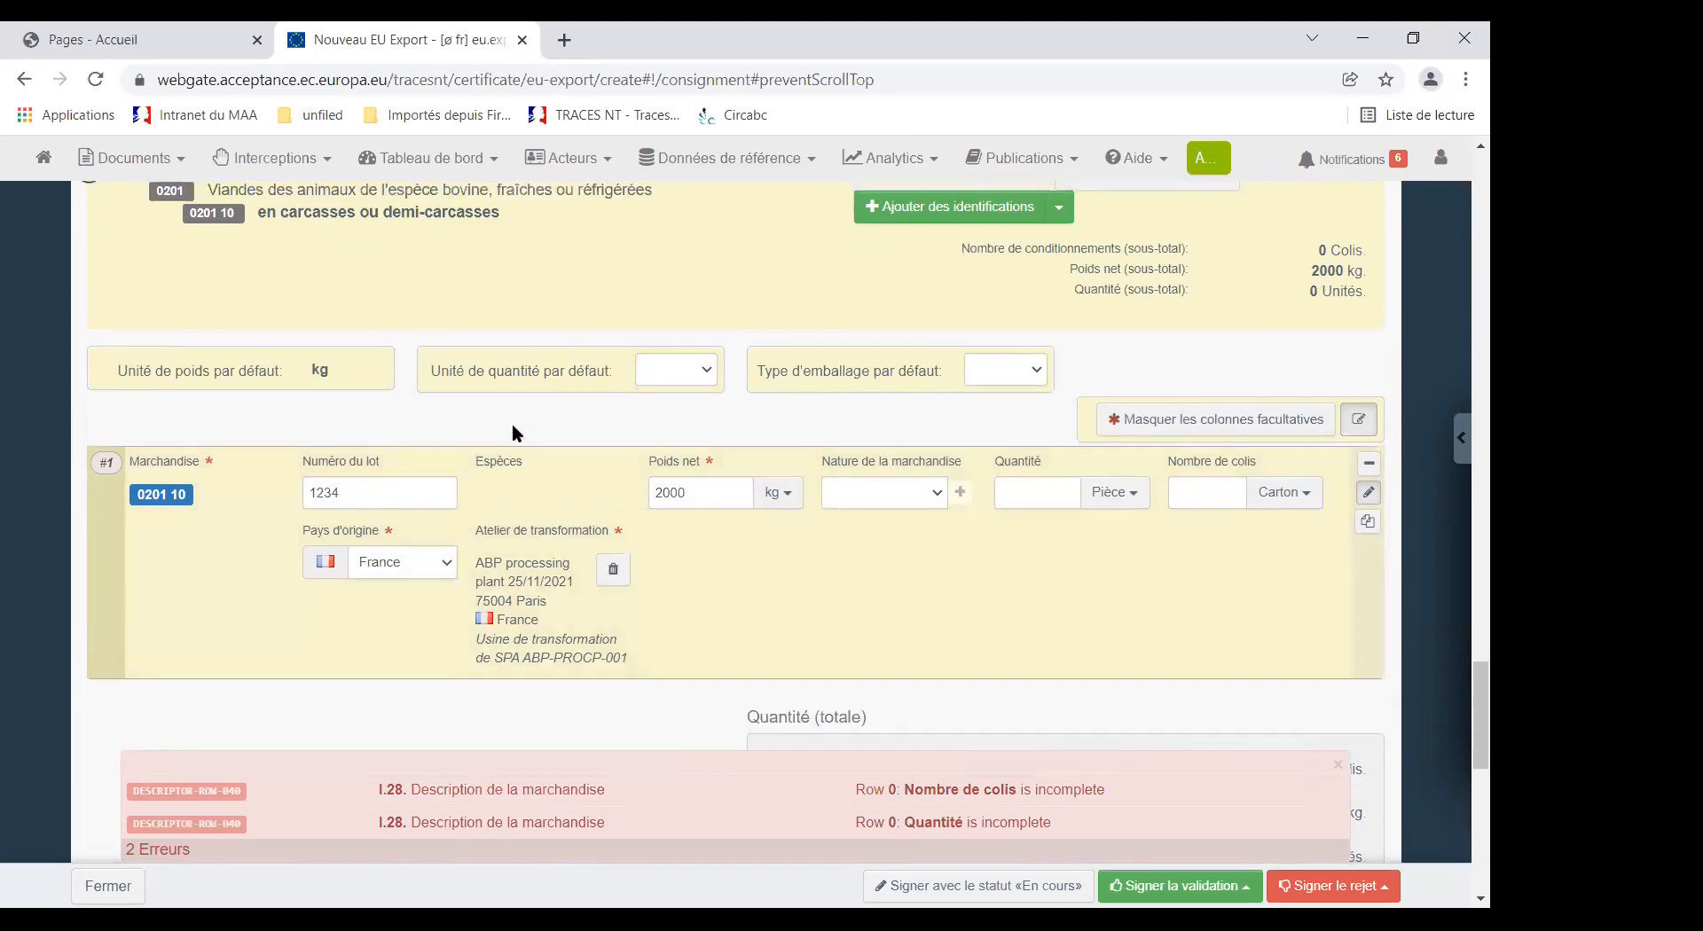
scroll(517, 432, "up", 1)
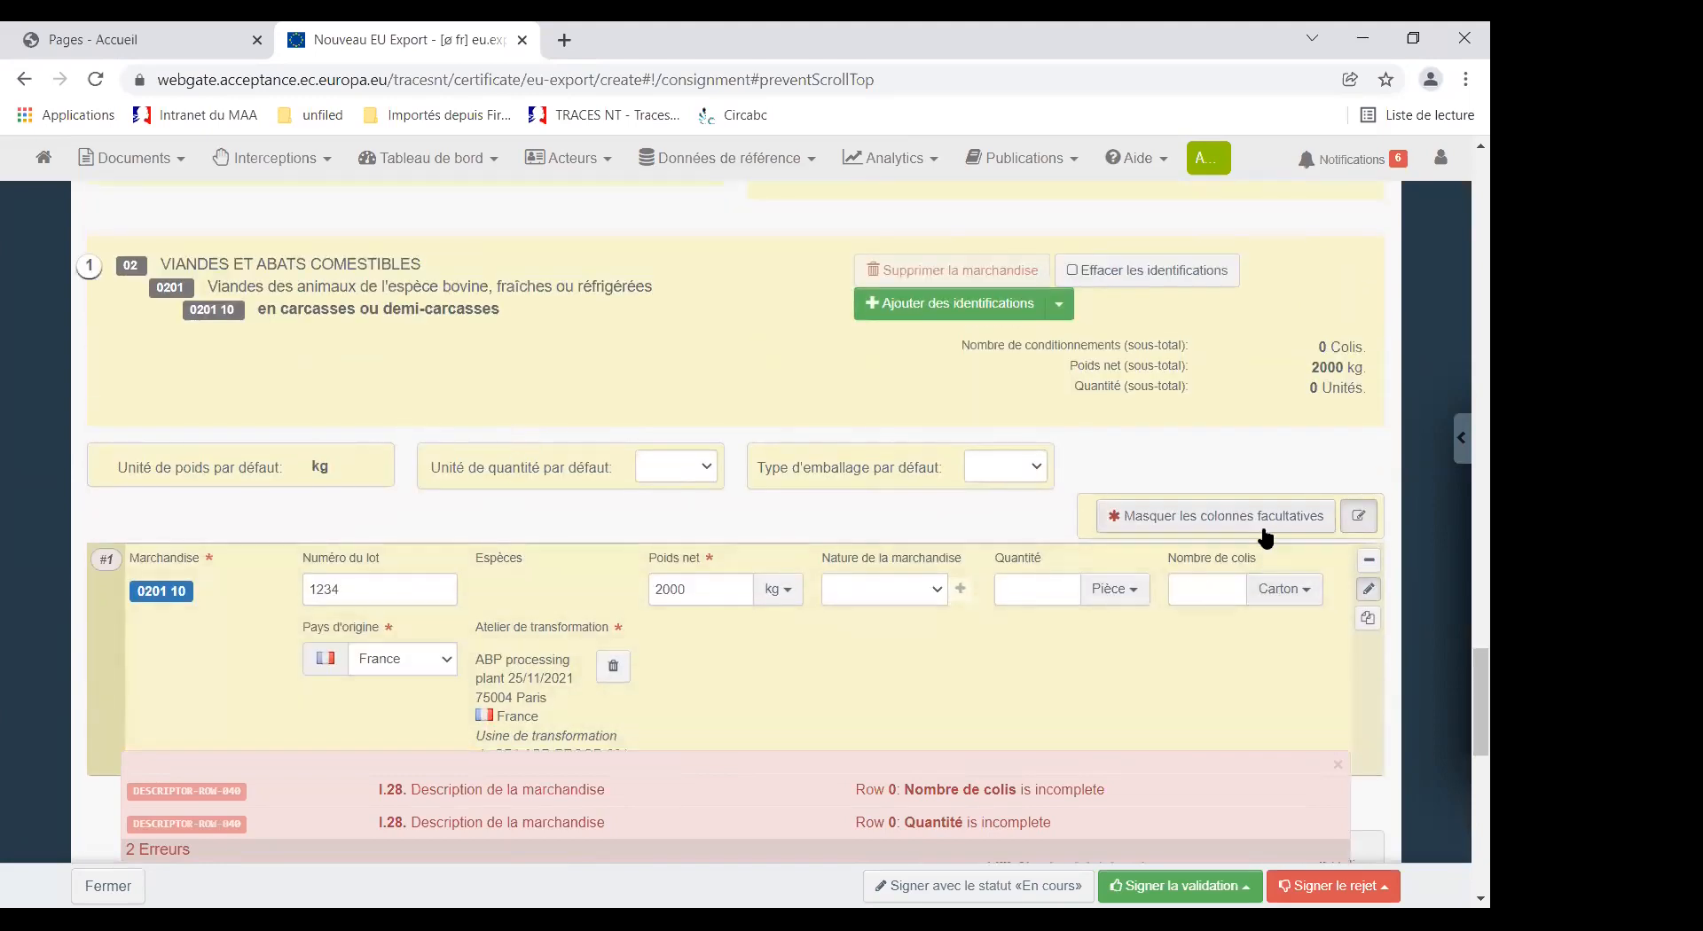
Hide the optional columns of the commodity line and retry signing with the status «En cours».
left_click(1306, 590)
left_click(1304, 588)
left_click(1210, 515)
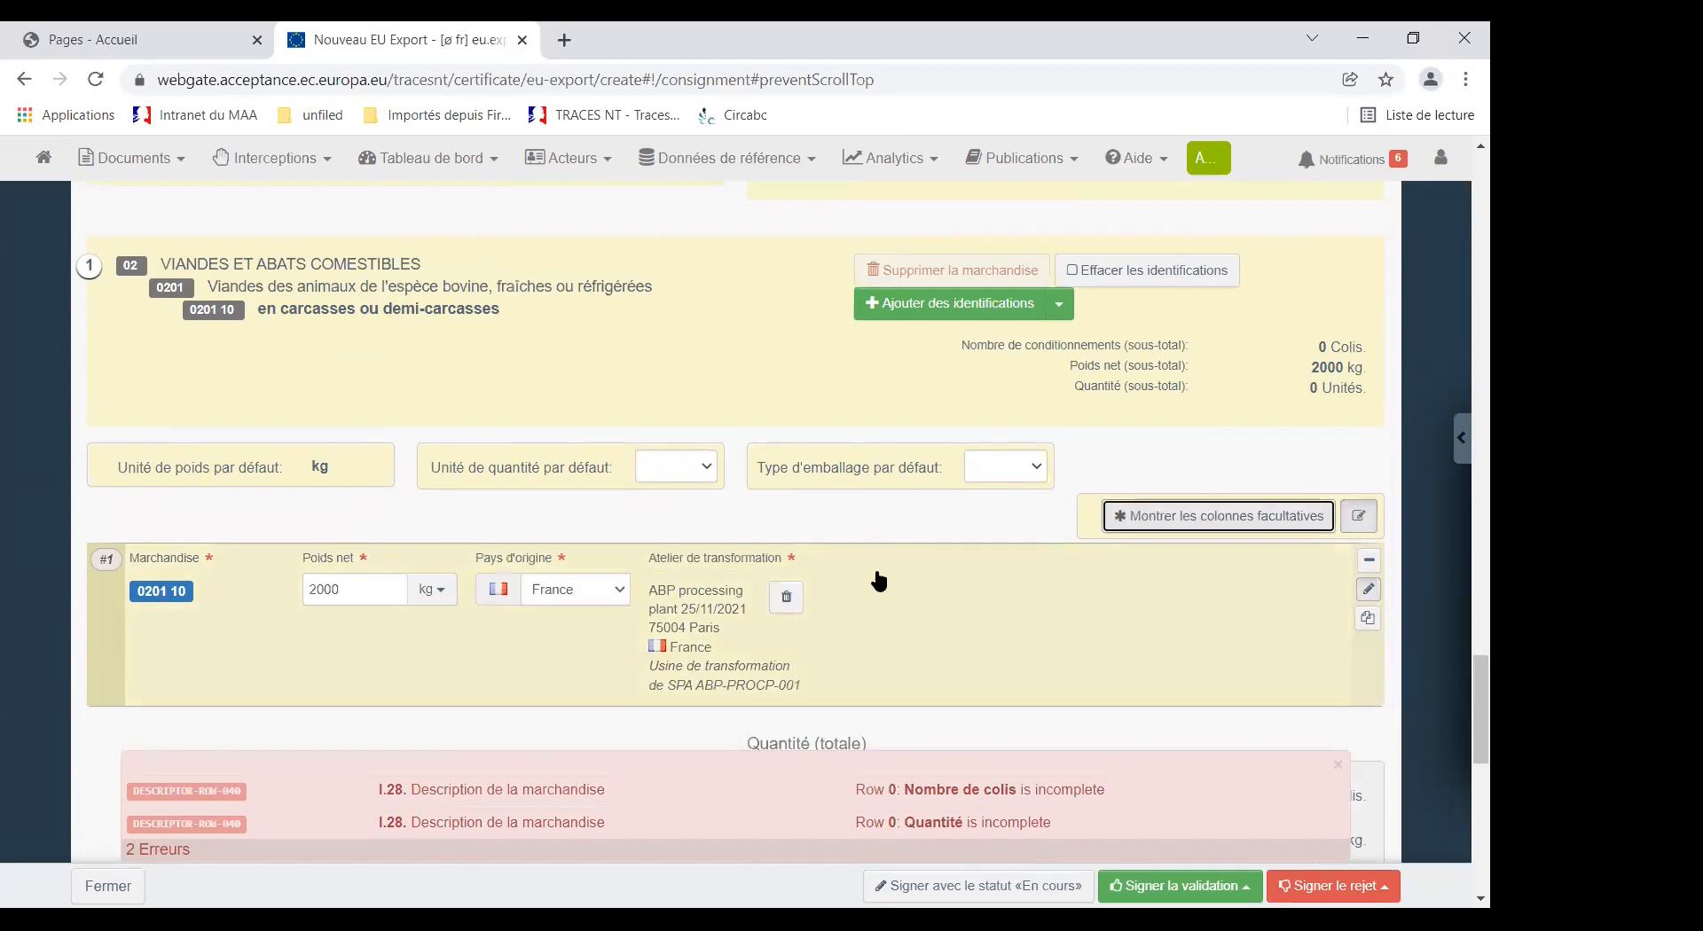
scroll(873, 578, "down", 2)
scroll(755, 581, "down", 1)
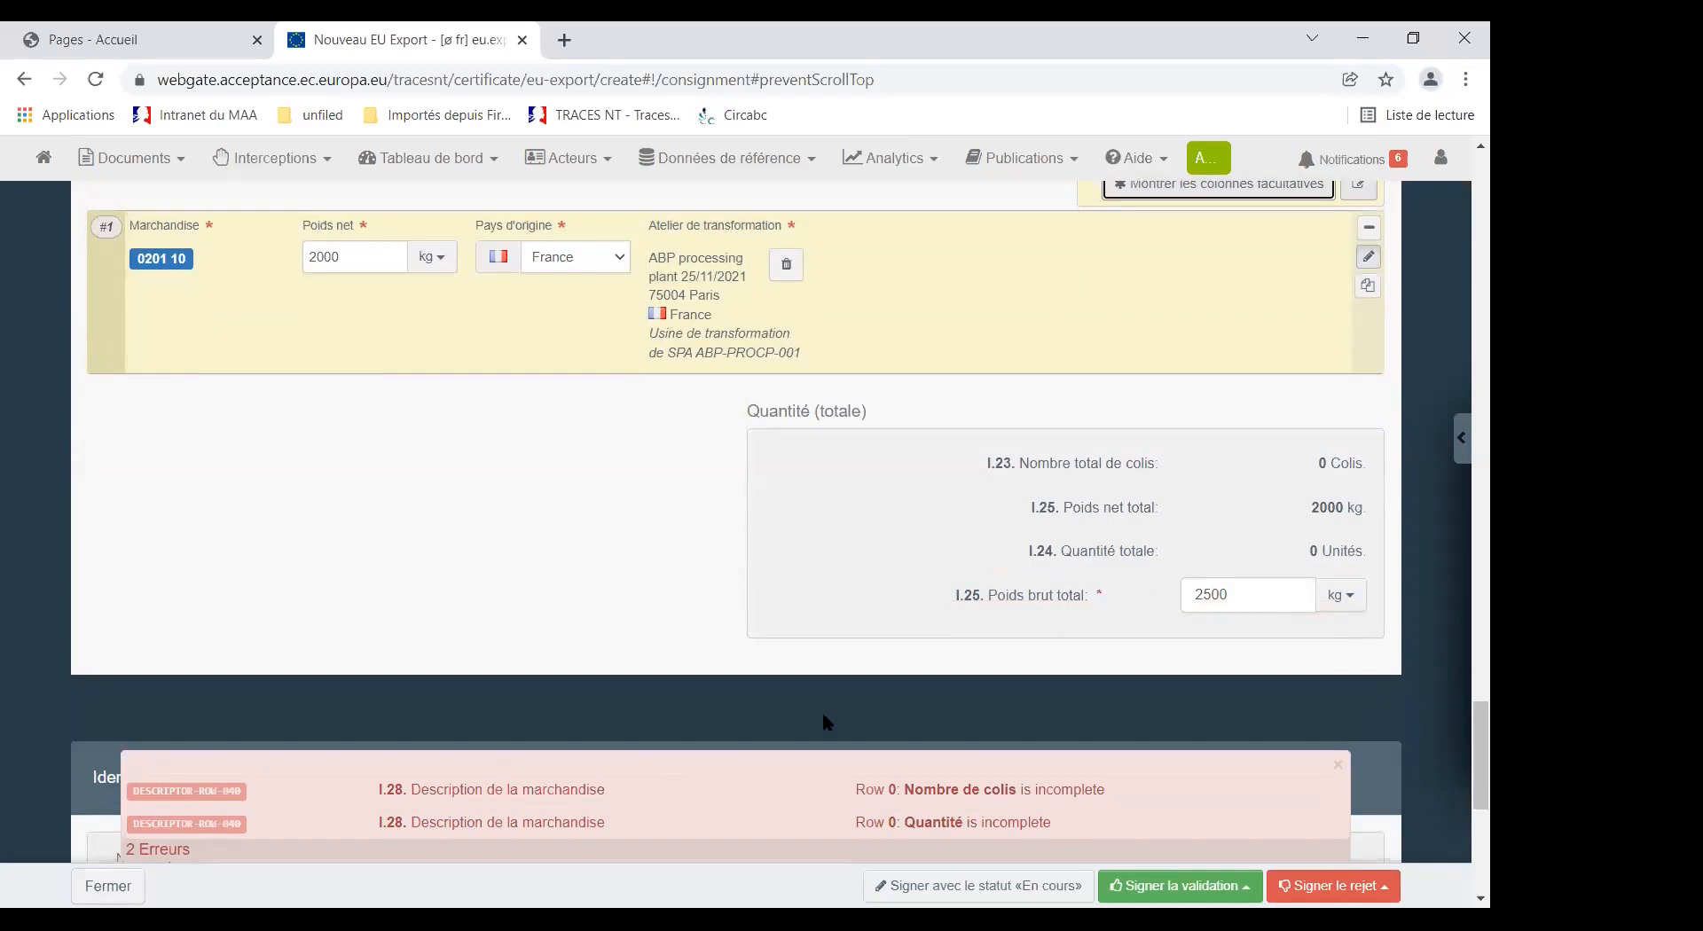
left_click(993, 886)
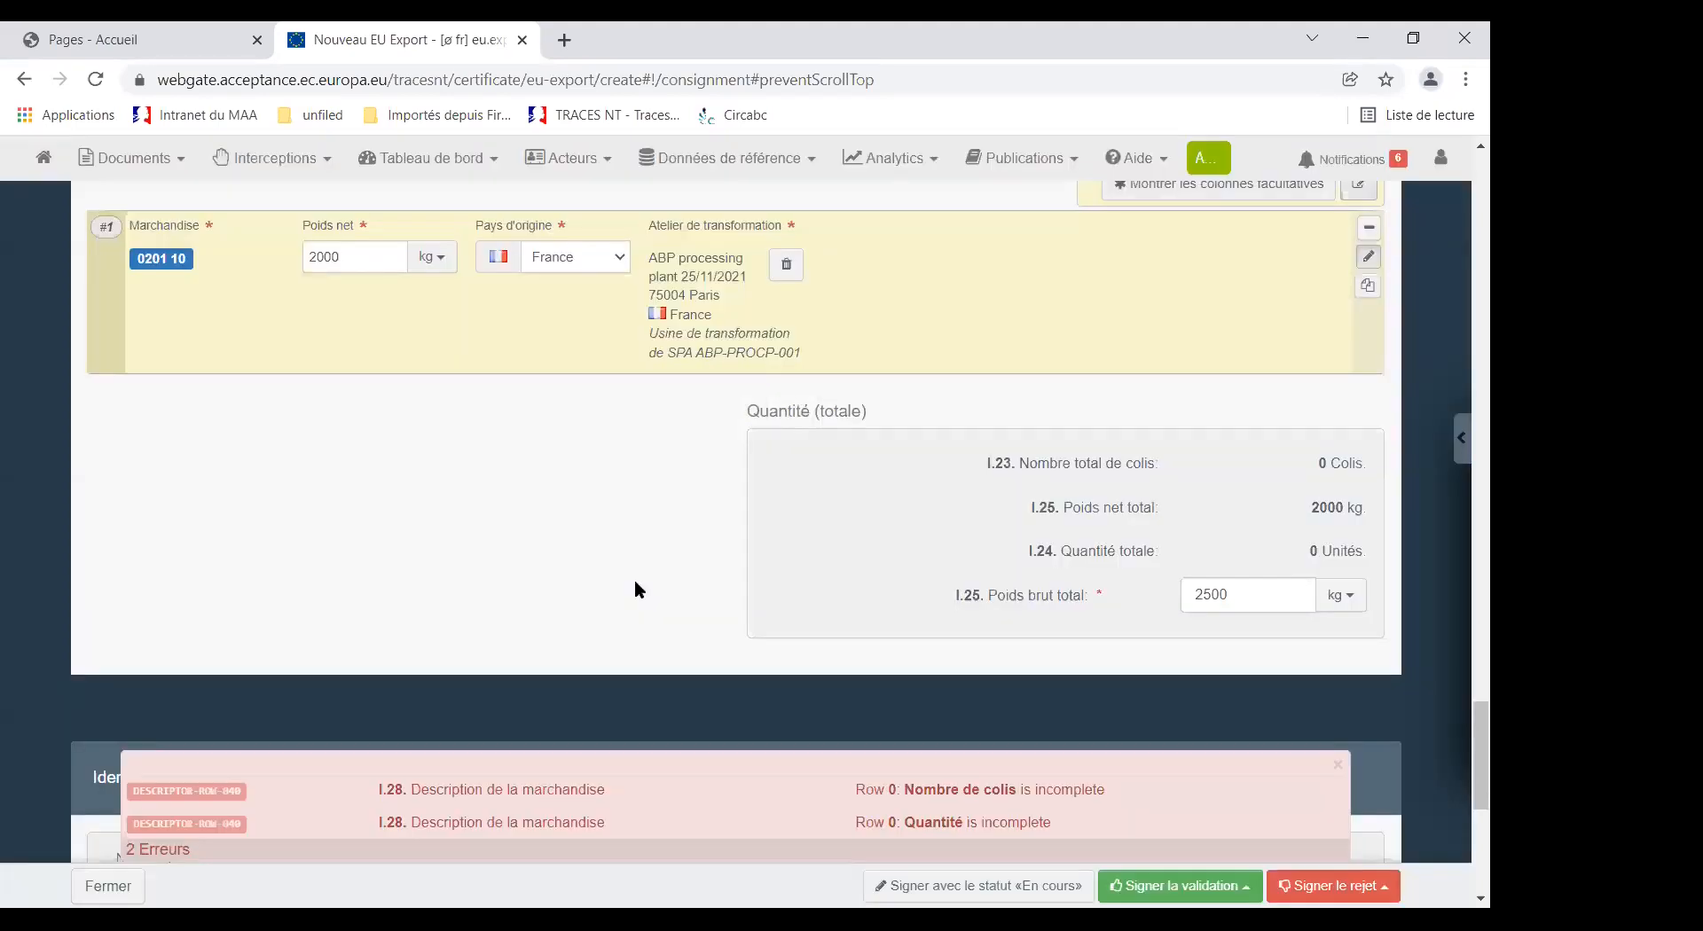
Show the commodity line's optional columns again and set the nature of the goods to Domestique.
scroll(657, 587, "up", 1)
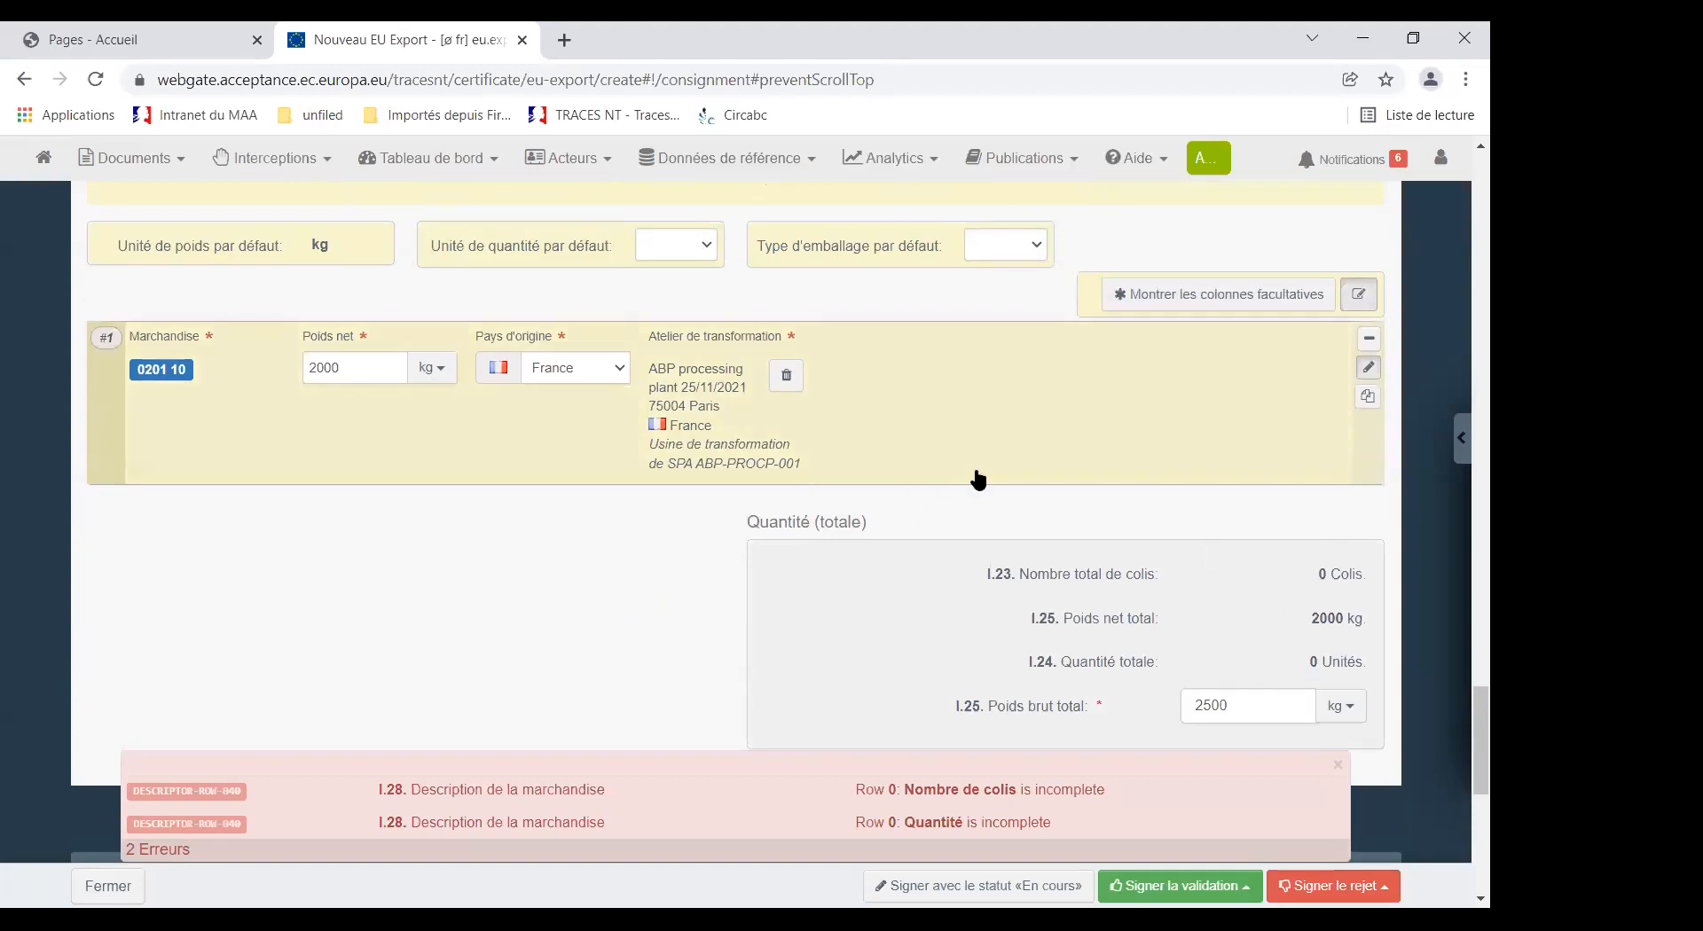
scroll(983, 510, "up", 2)
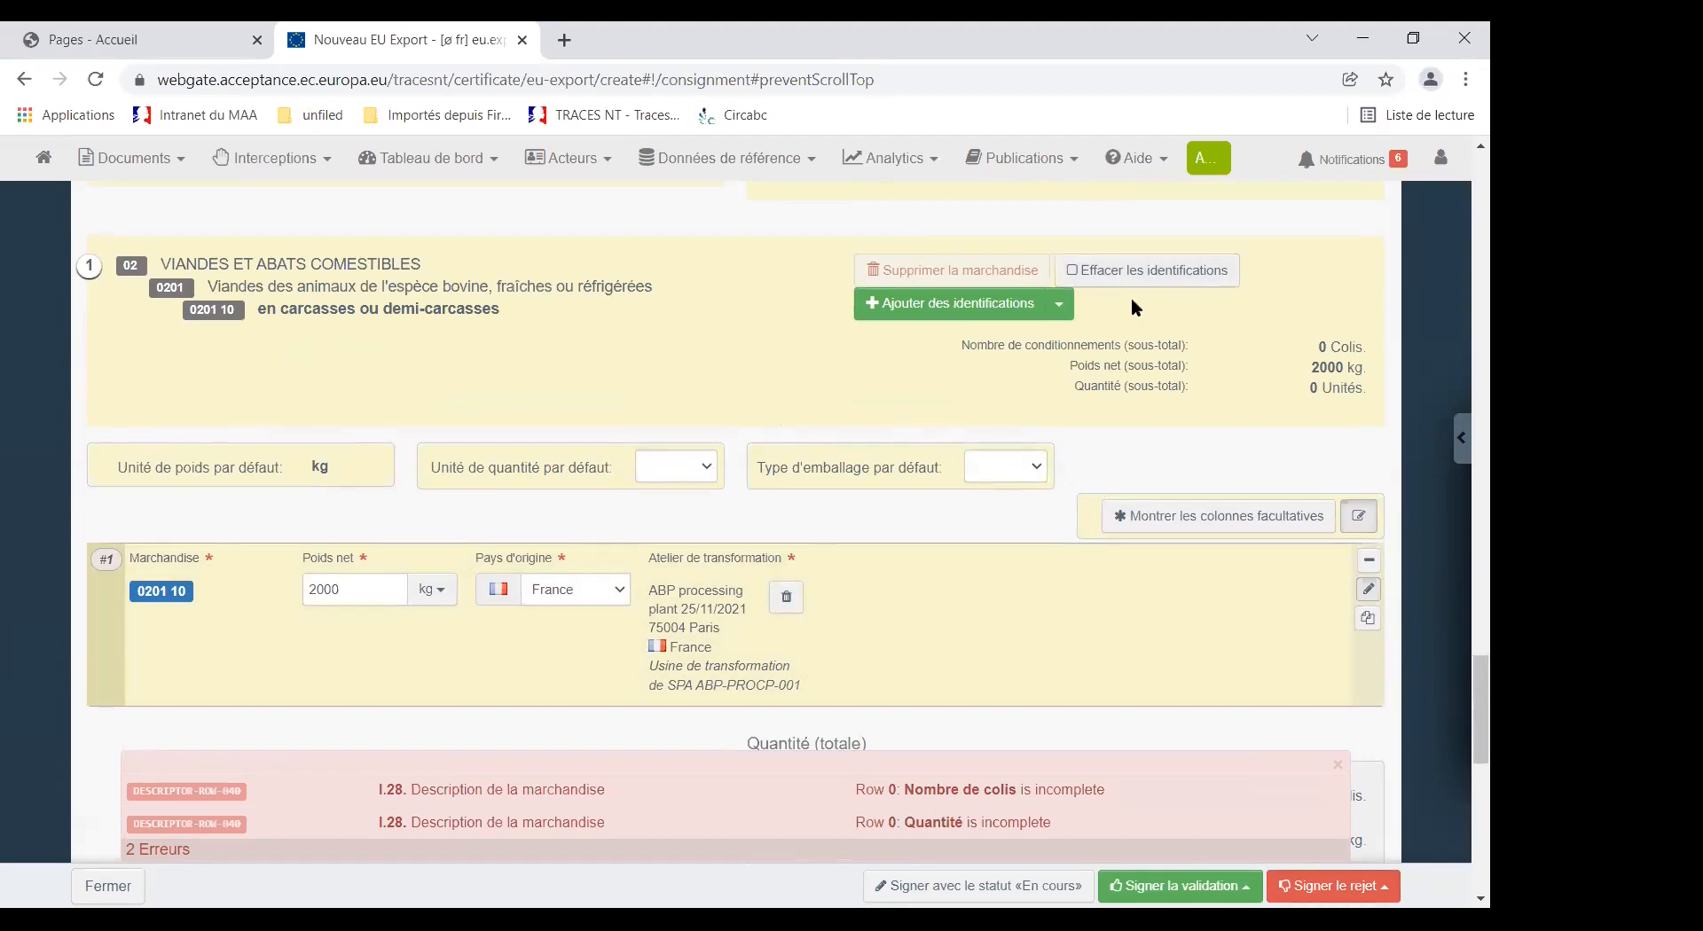
left_click(1161, 522)
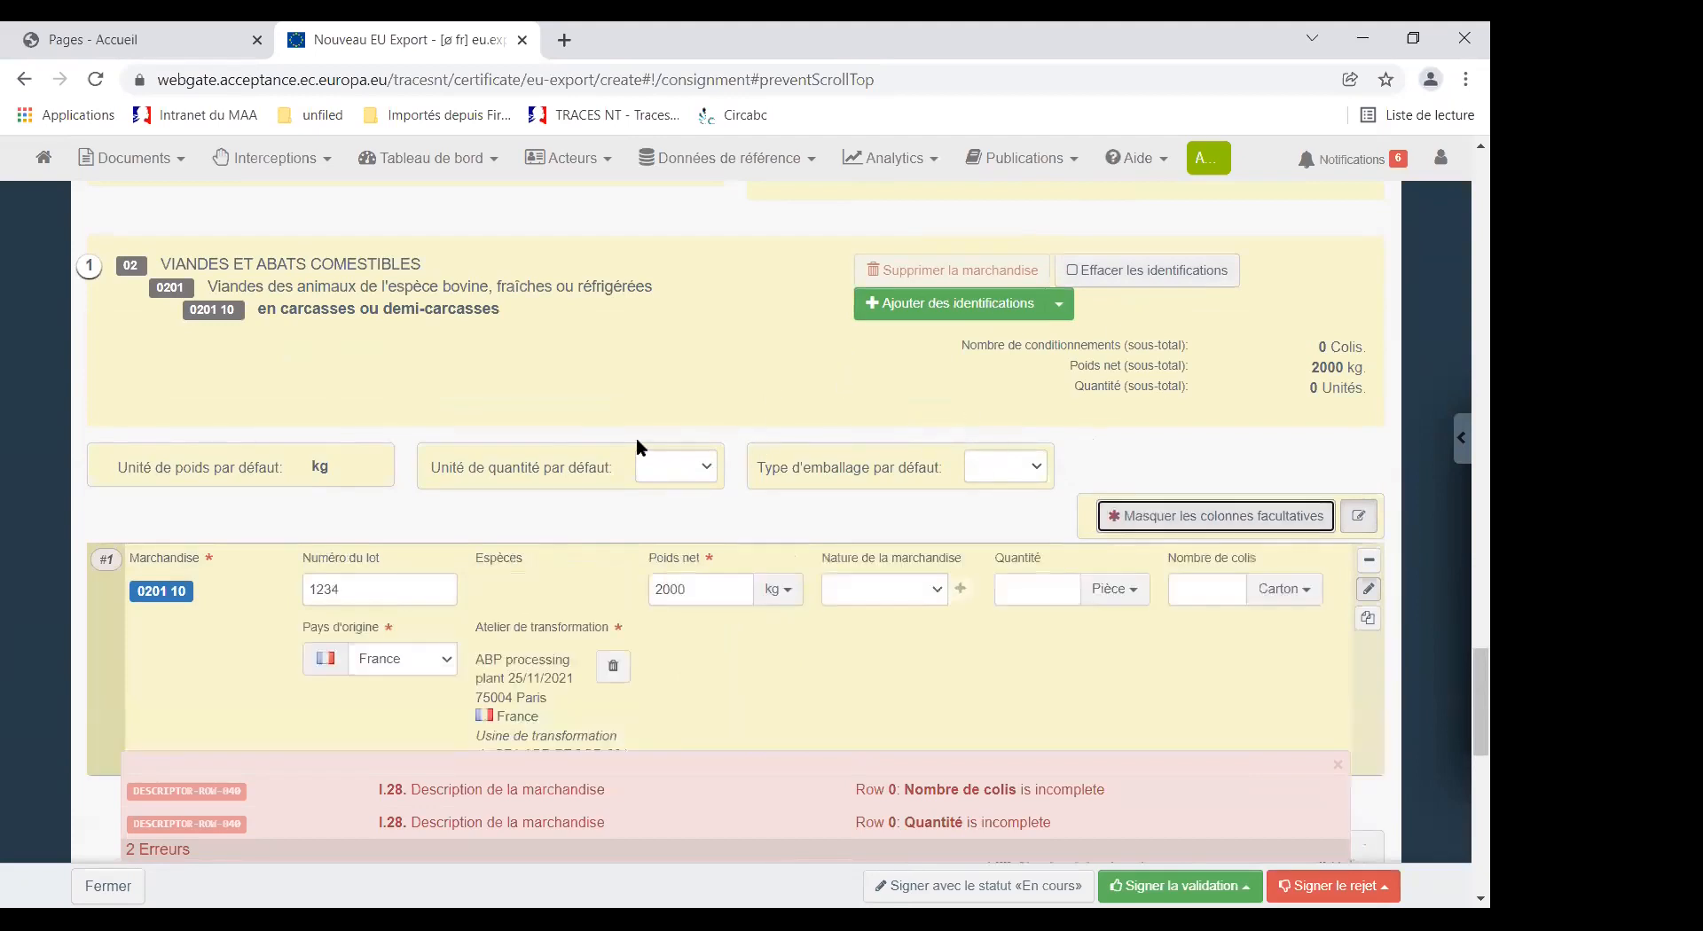
left_click(938, 590)
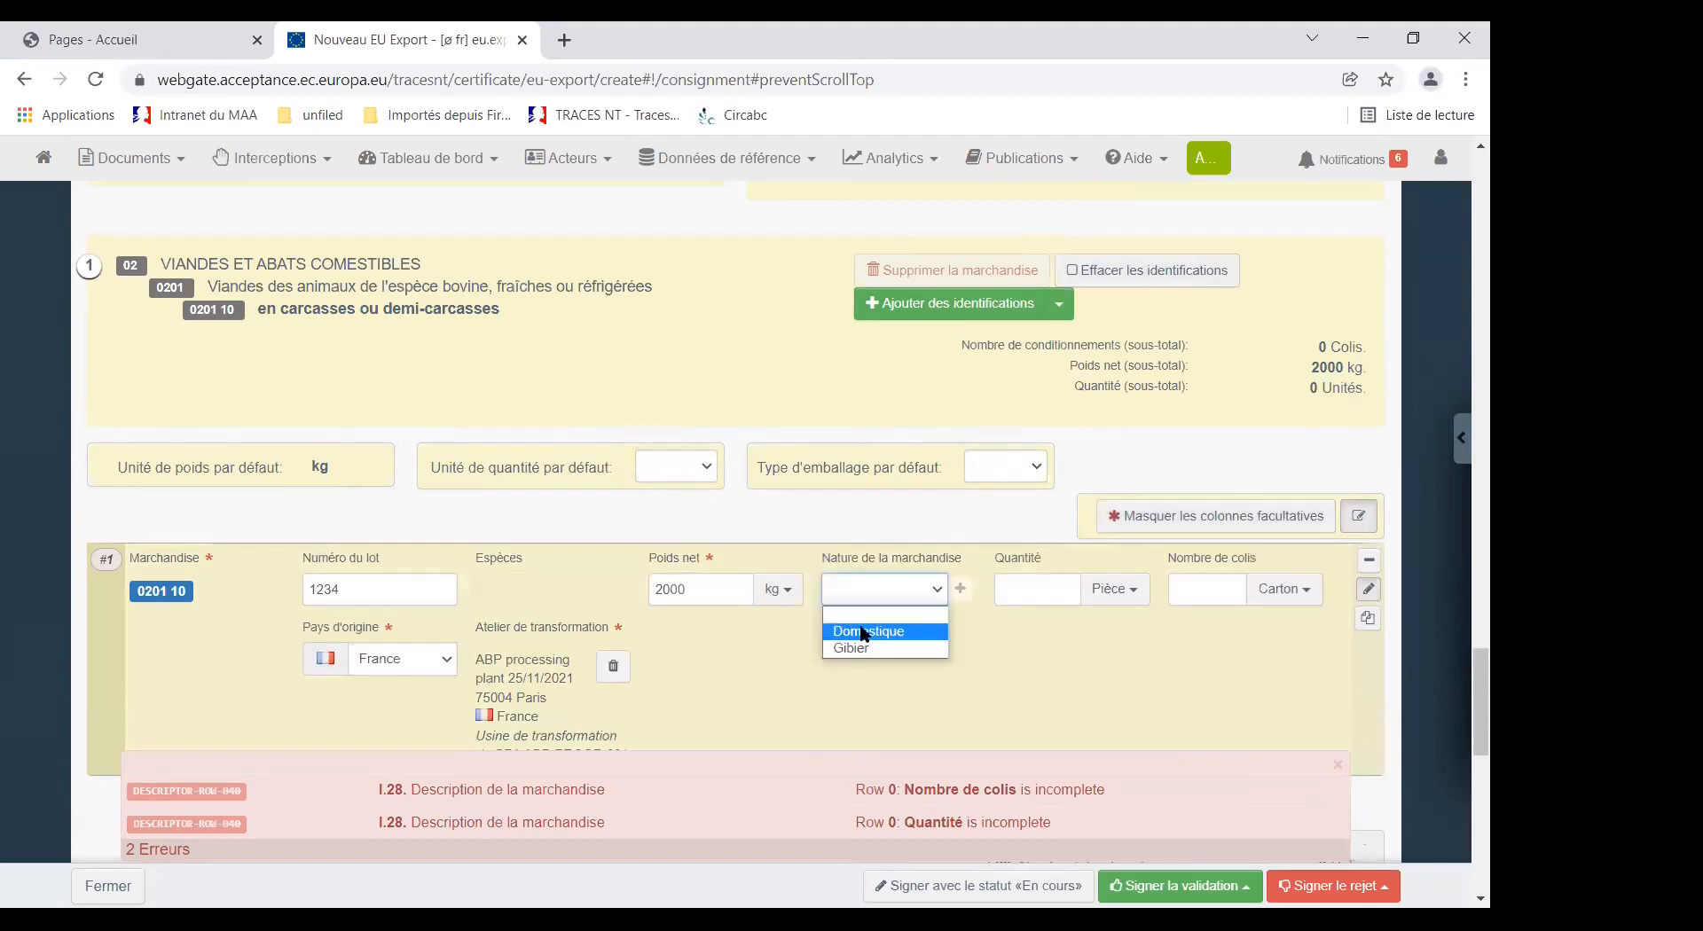
left_click(865, 633)
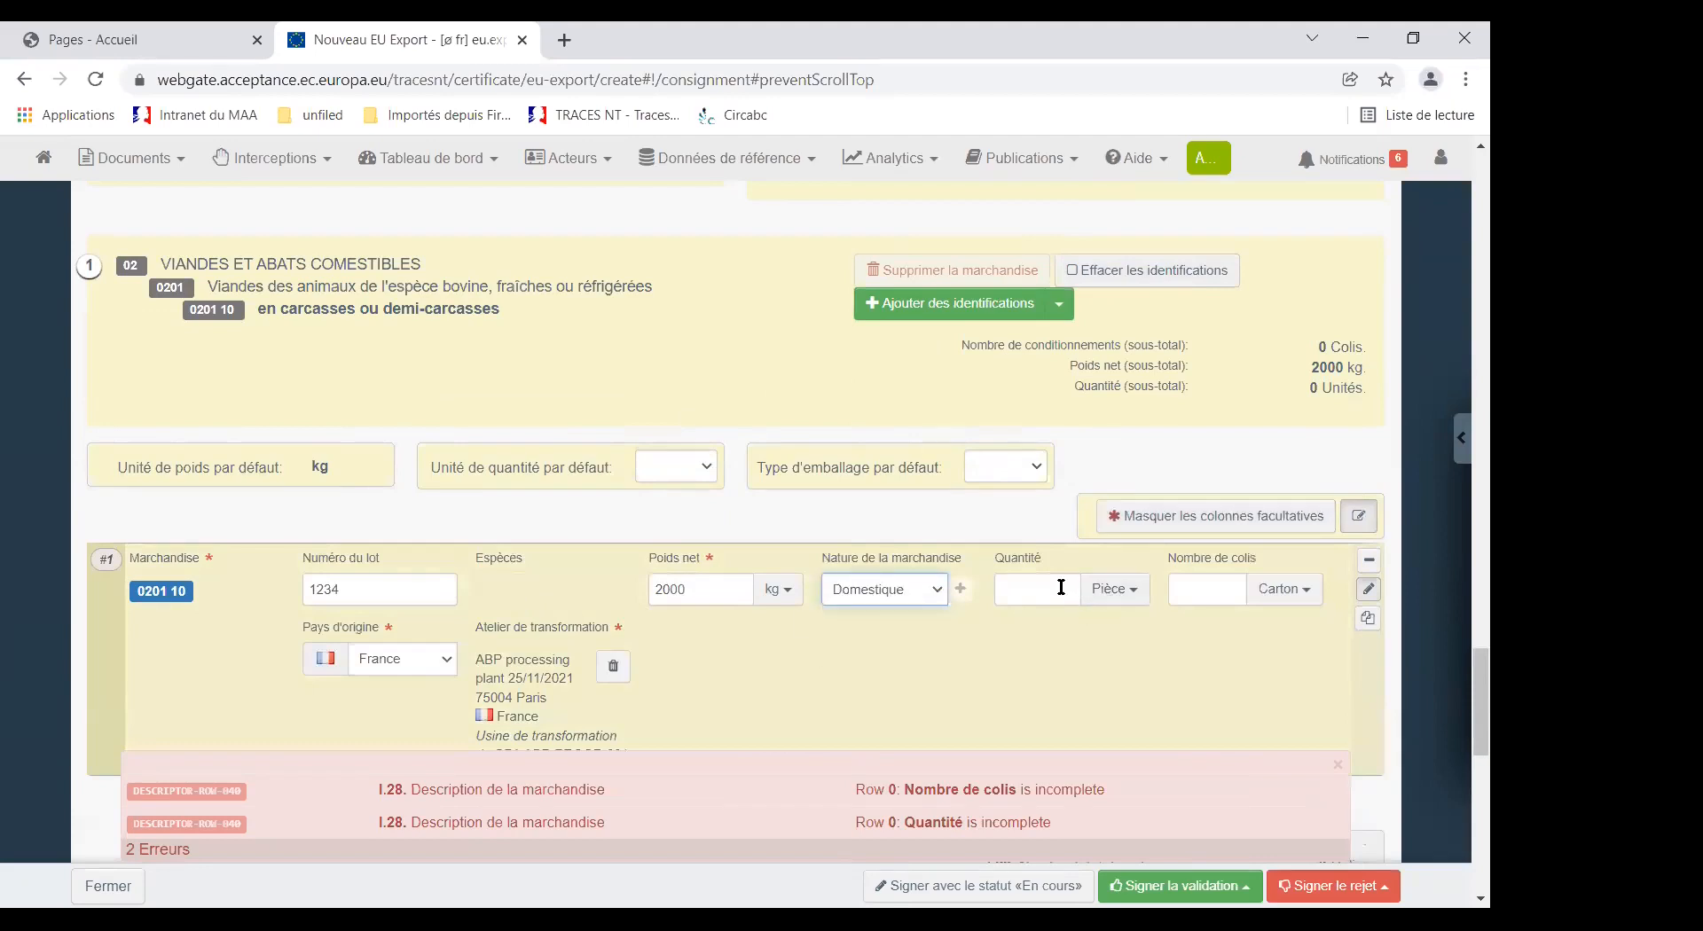
Set the commodity line's quantity to 100 Pièce and its number of packages to 100.
left_click(1124, 592)
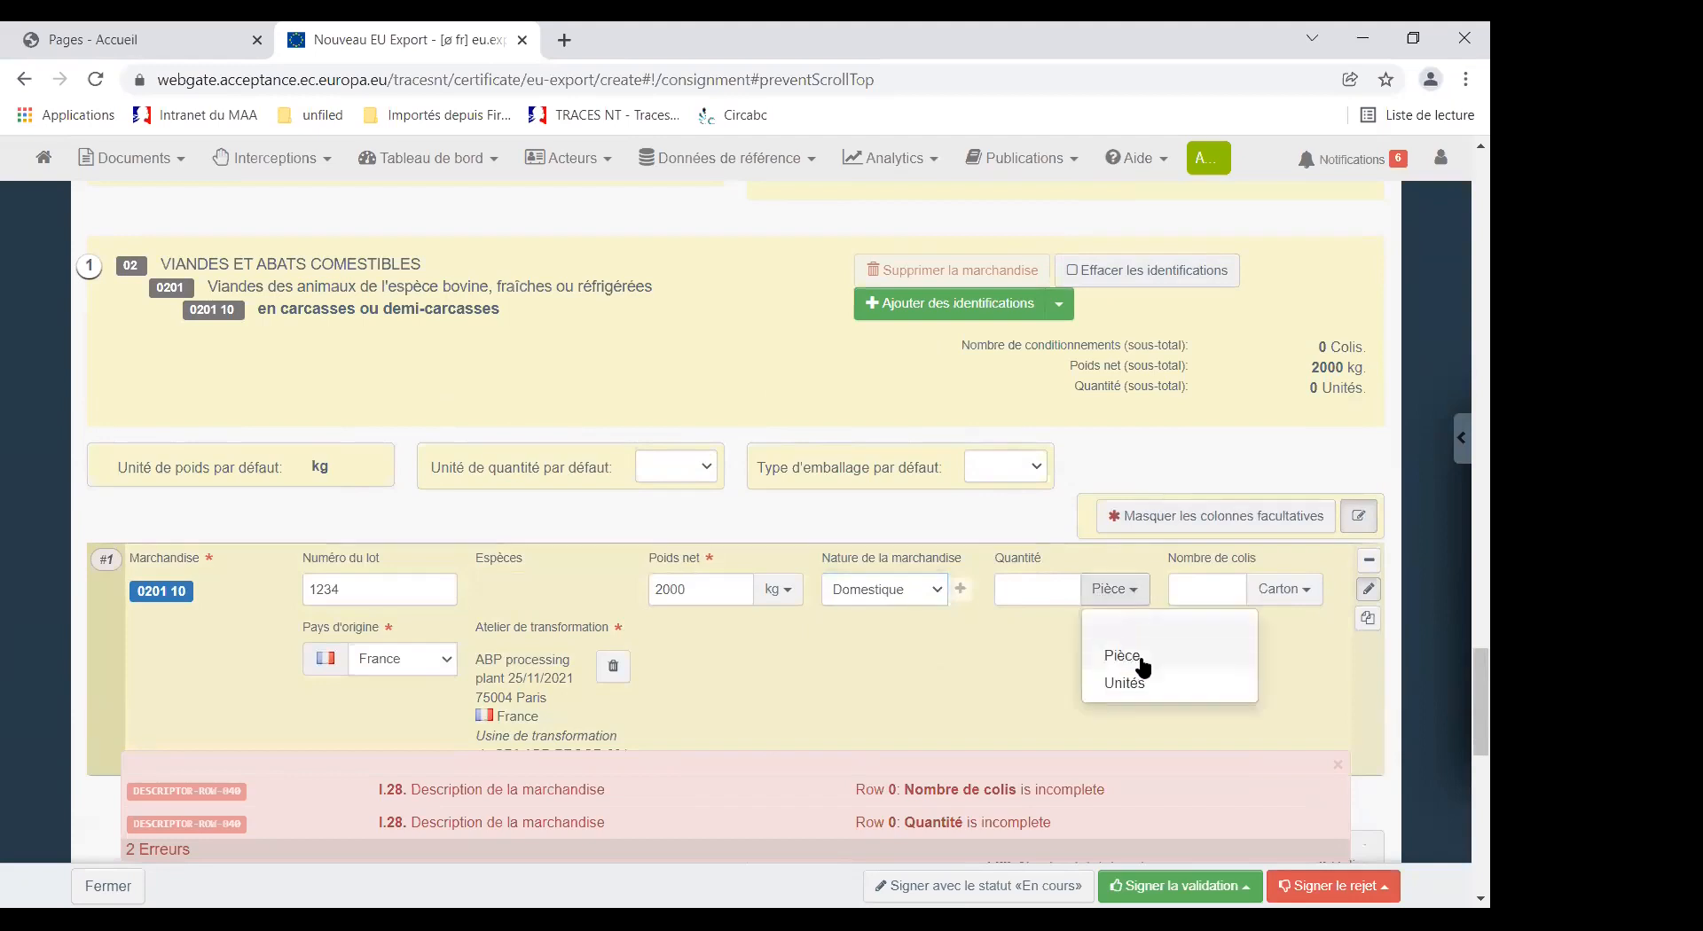
left_click(1122, 657)
left_click(1033, 588)
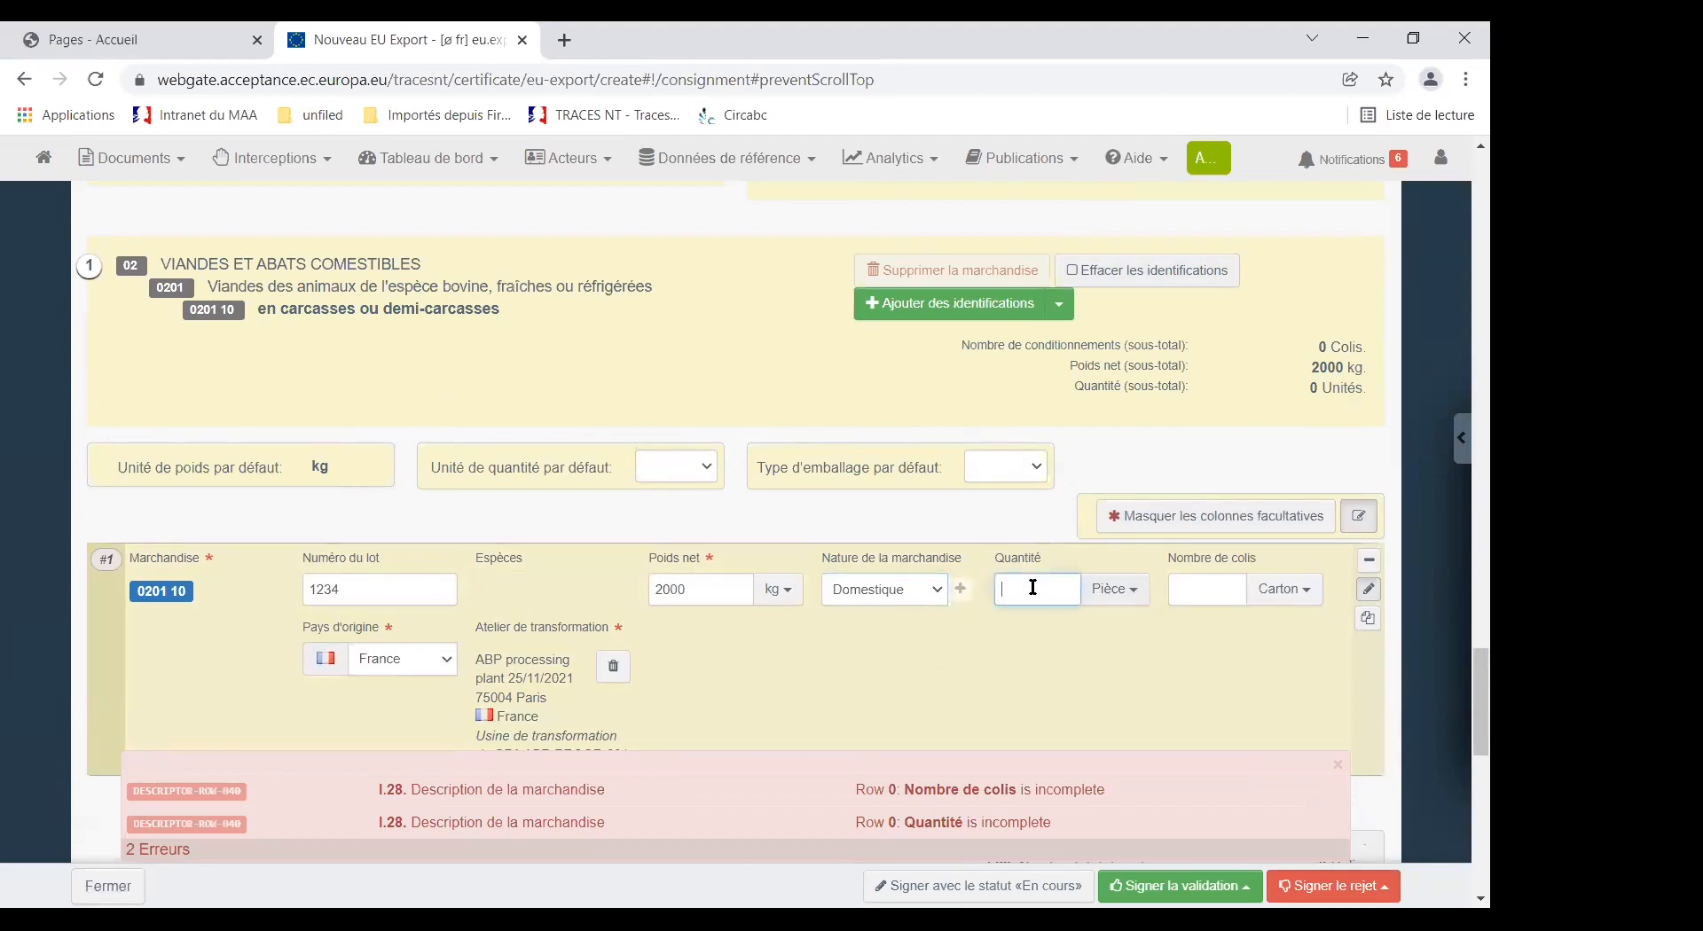
type("100")
left_click(1201, 588)
type("100")
left_click(1026, 661)
Set the default quantity unit to Unités and the default package type to Carton for commodity 0201 10.
left_click(1040, 469)
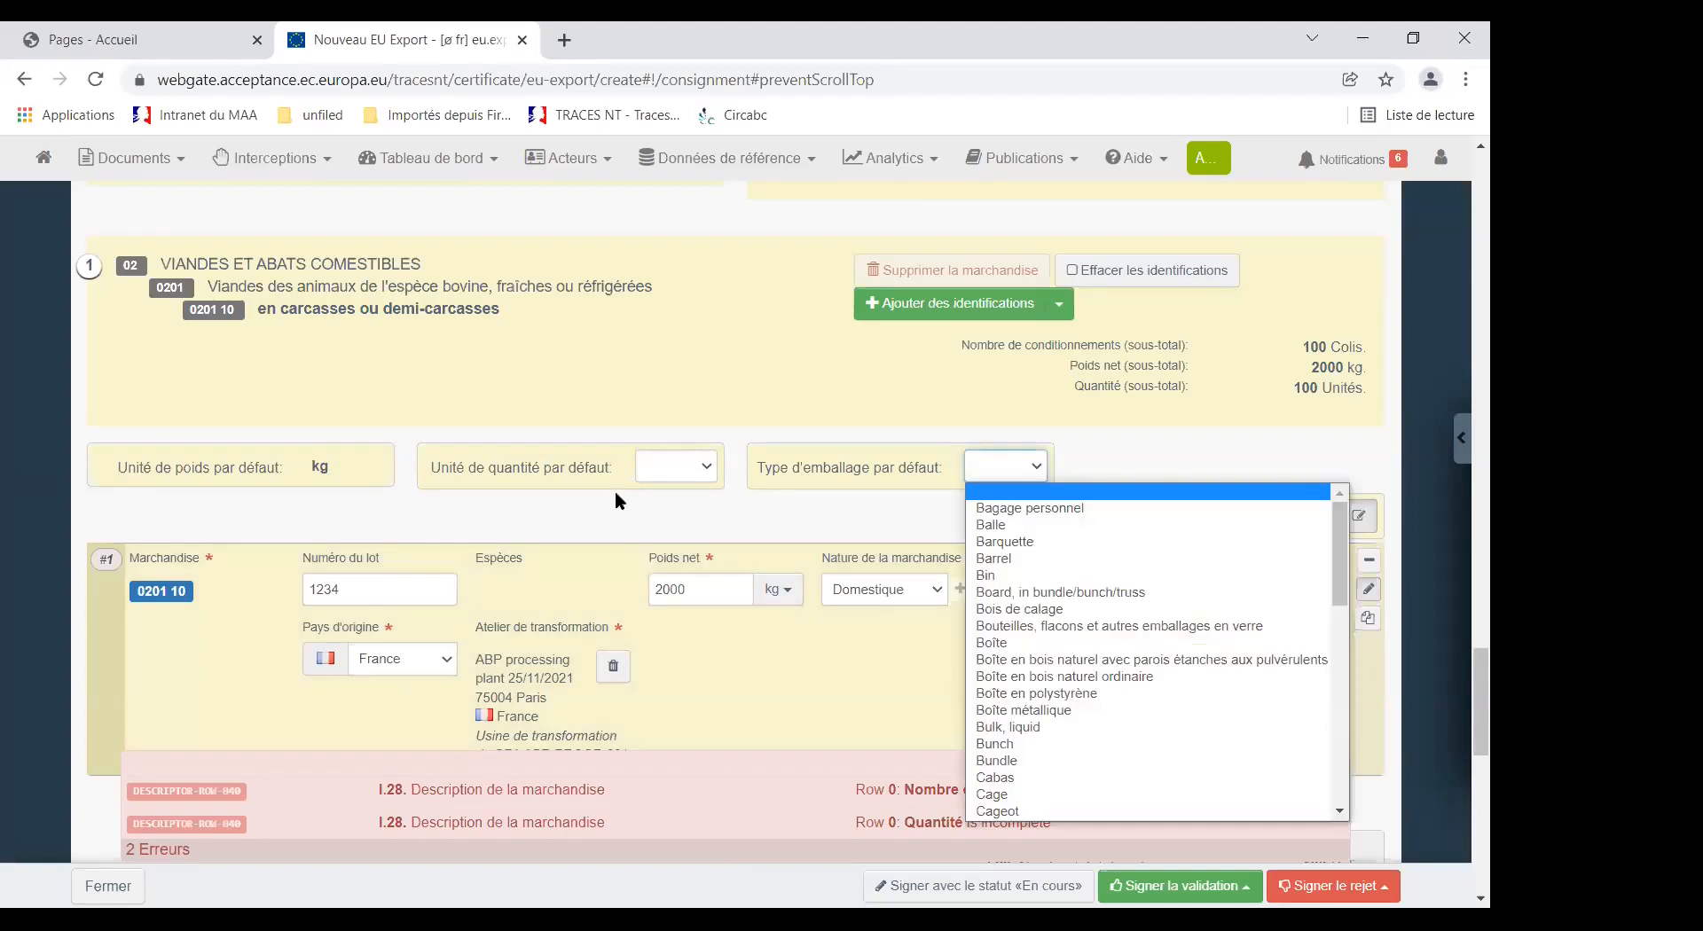
left_click(631, 470)
left_click(707, 471)
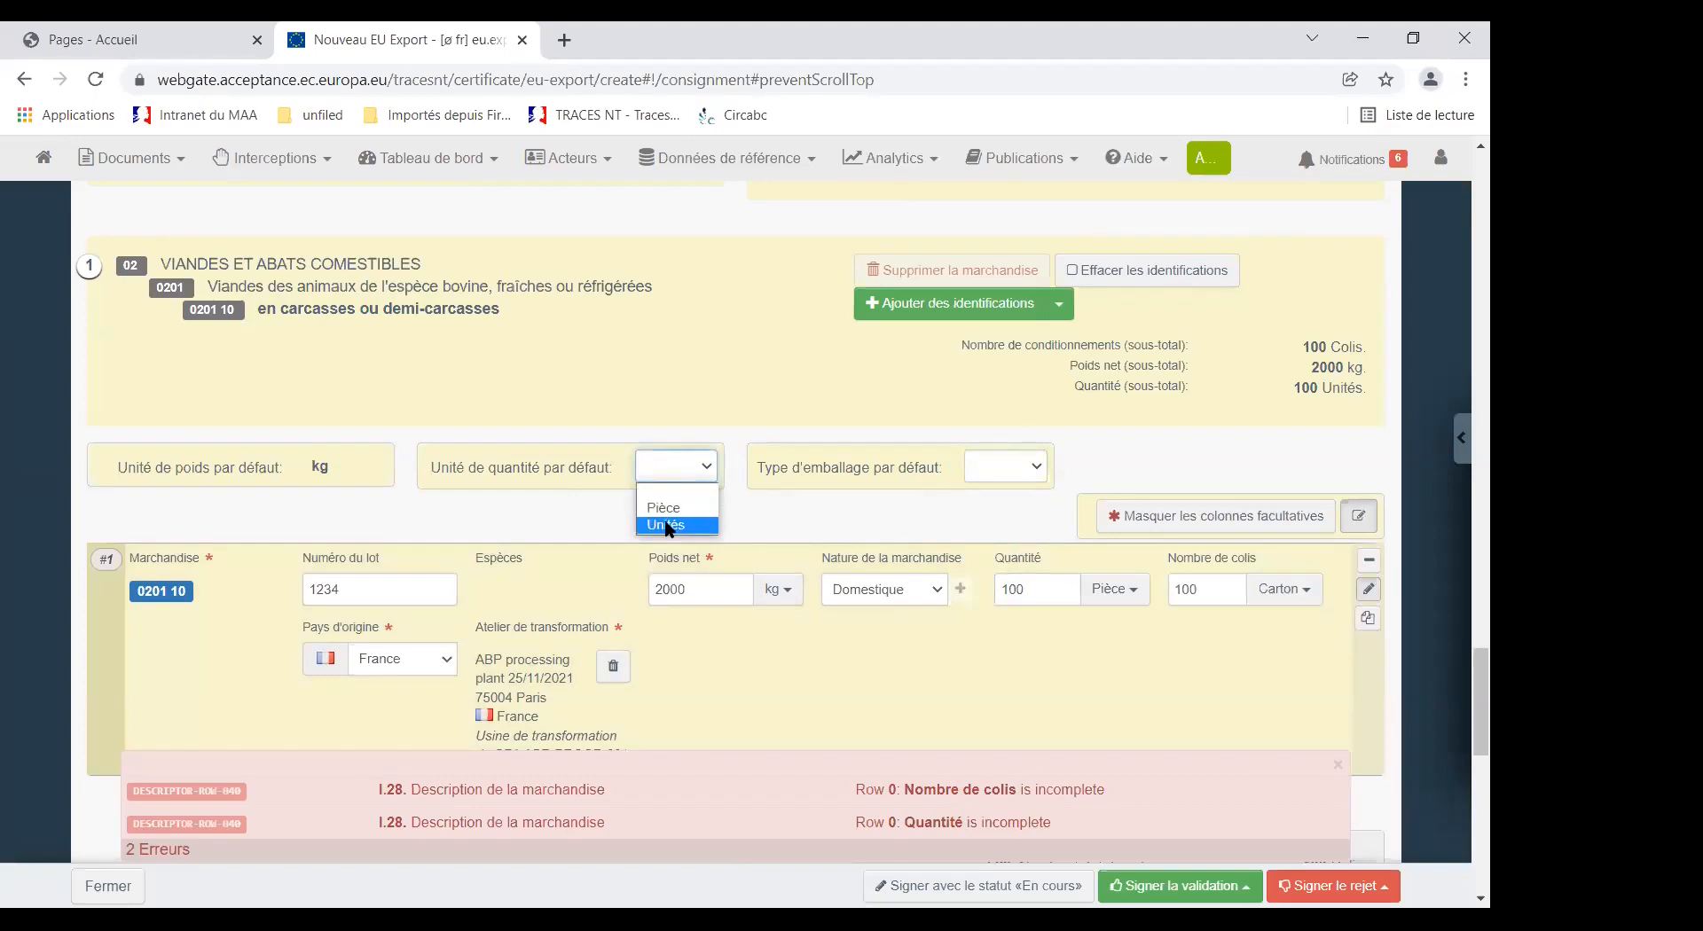
left_click(668, 526)
left_click(1040, 470)
scroll(1048, 743, "down", 3)
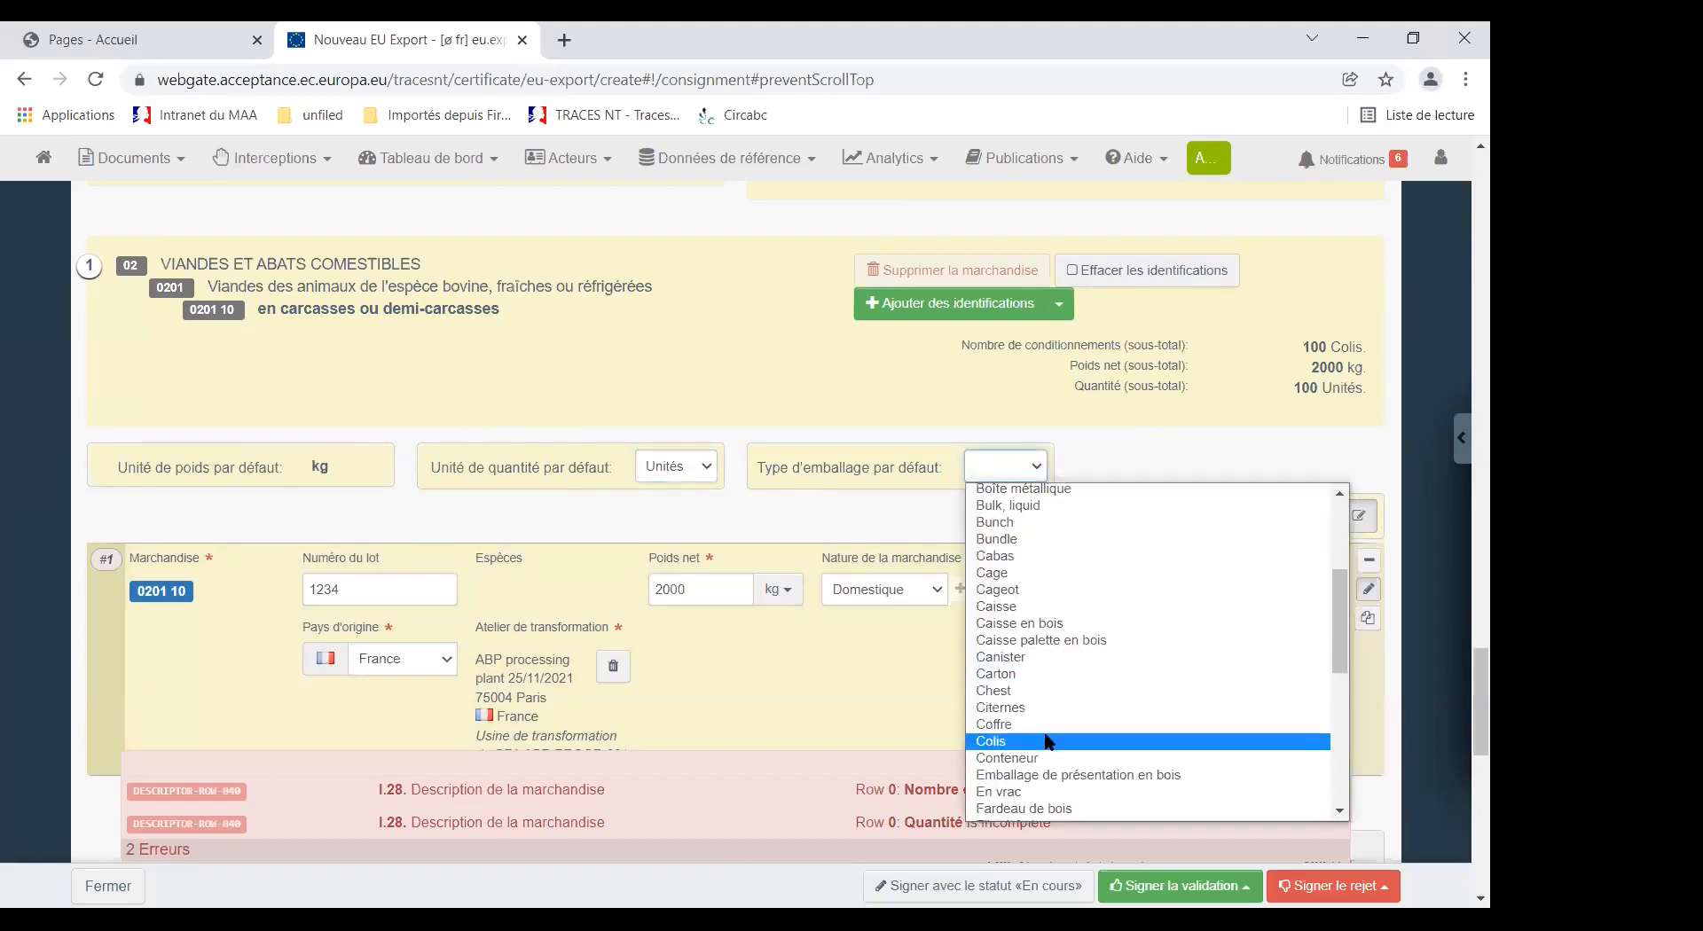
left_click(1008, 677)
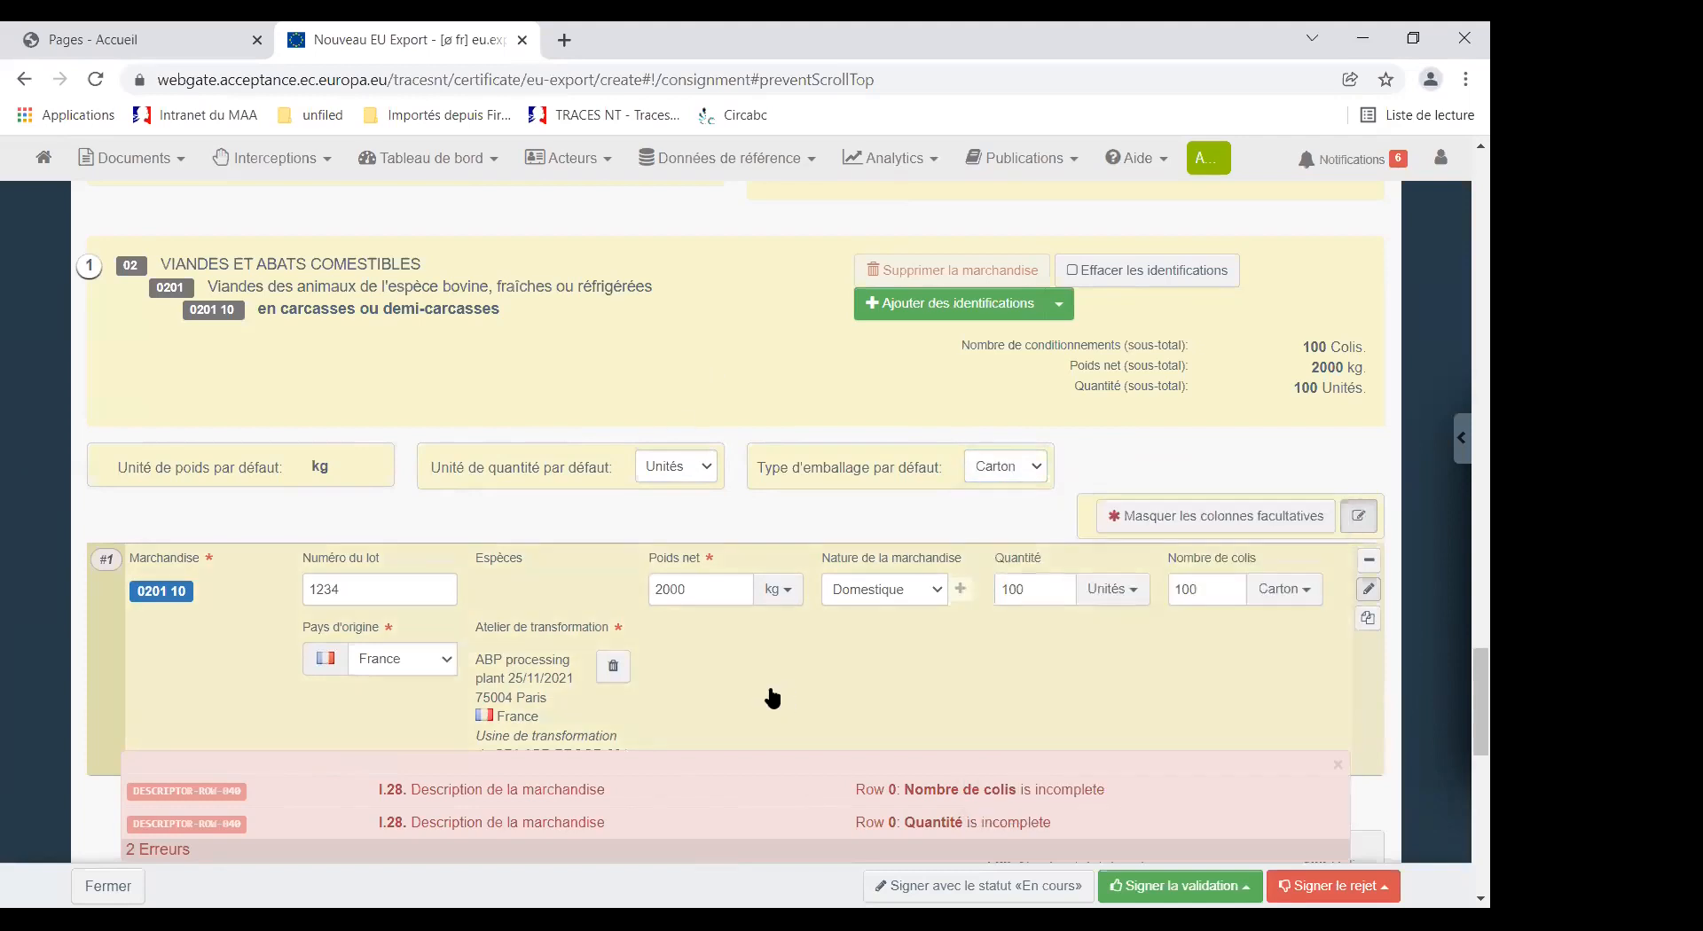
Sign the certificate with the status «En cours» and highlight its reference number in the page heading.
scroll(757, 688, "down", 4)
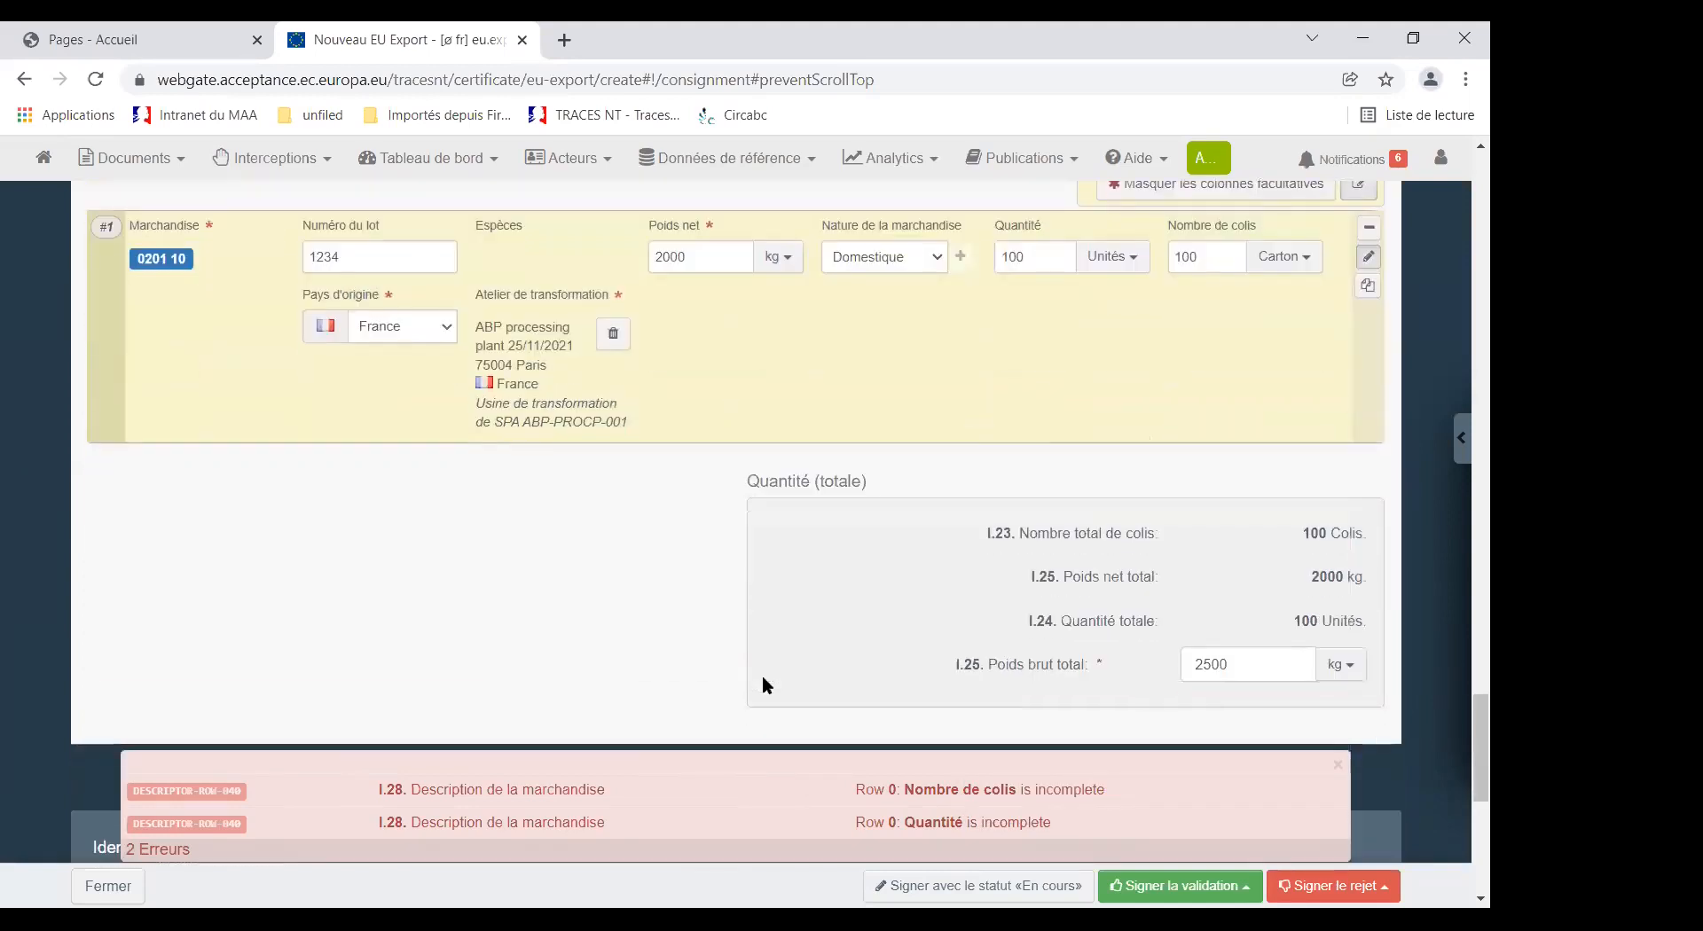
left_click(954, 887)
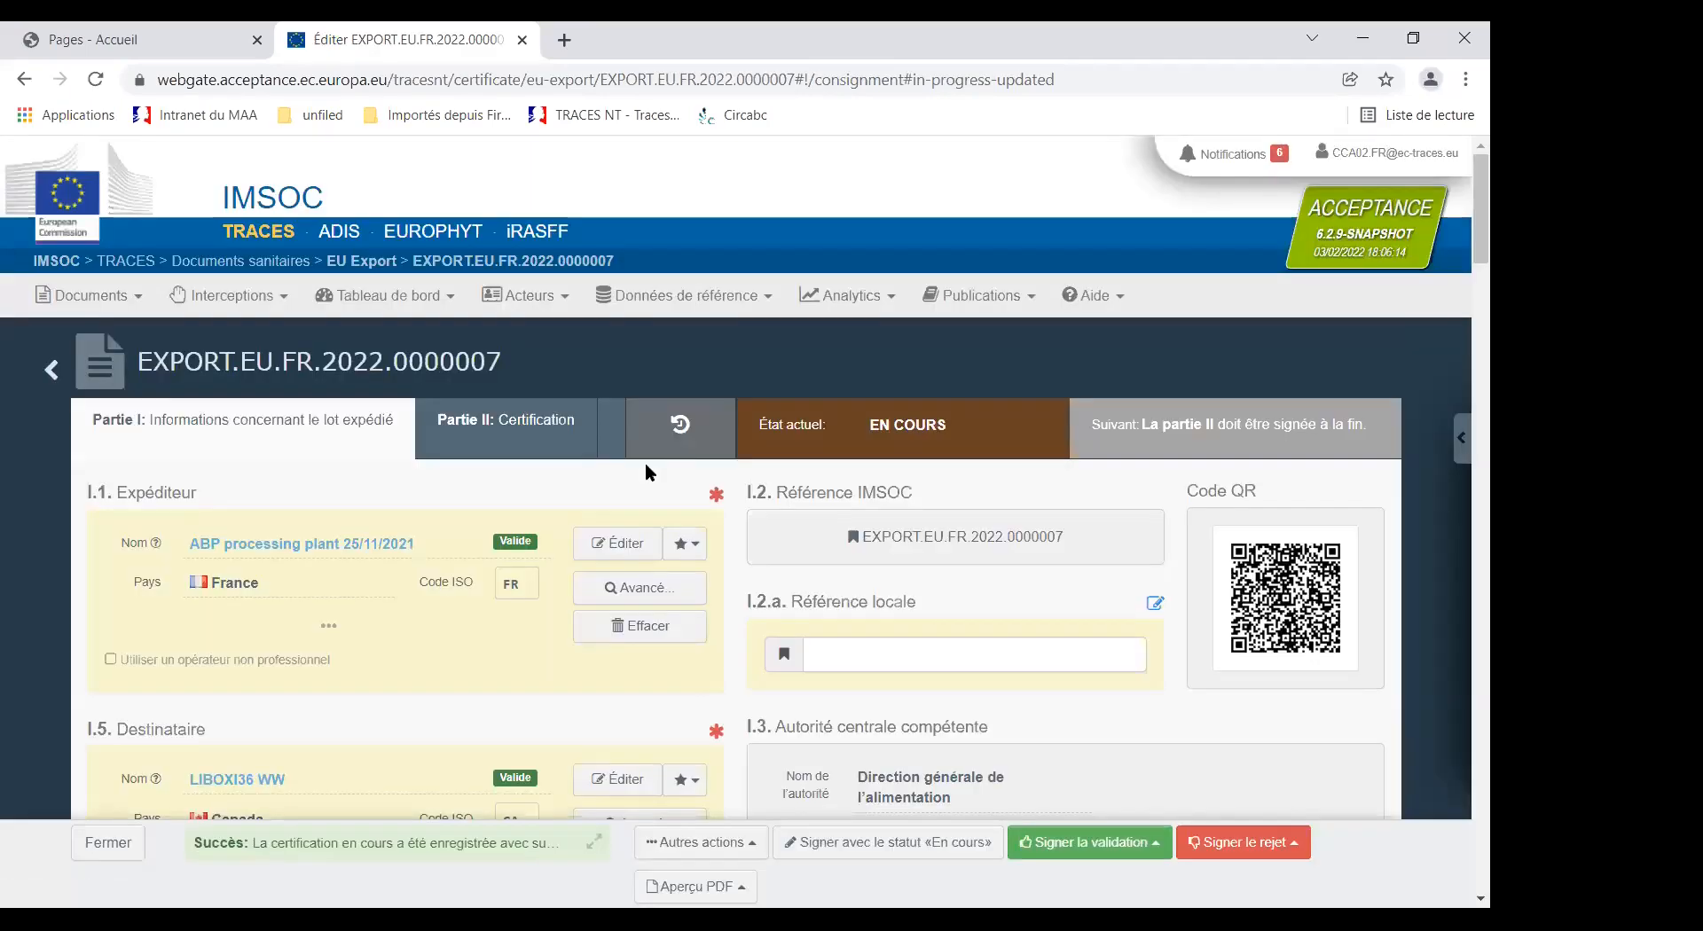
left_click_drag(134, 358, 635, 387)
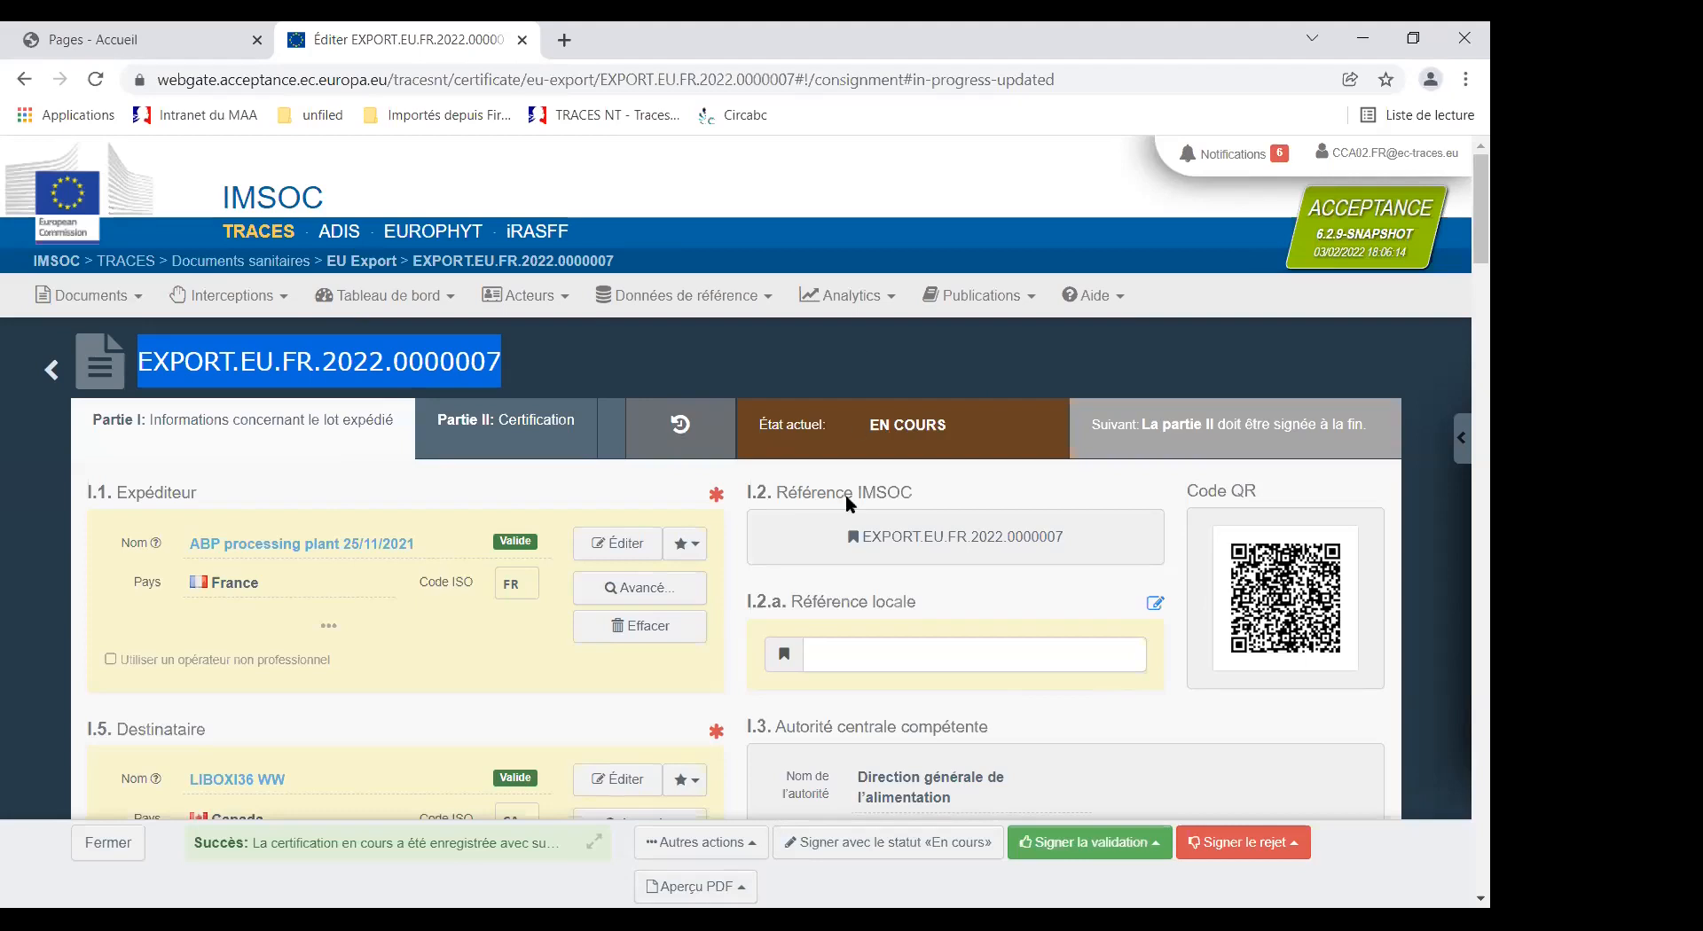
Open the certificate's PDF preview and examine the Part I details on its first page.
left_click(743, 887)
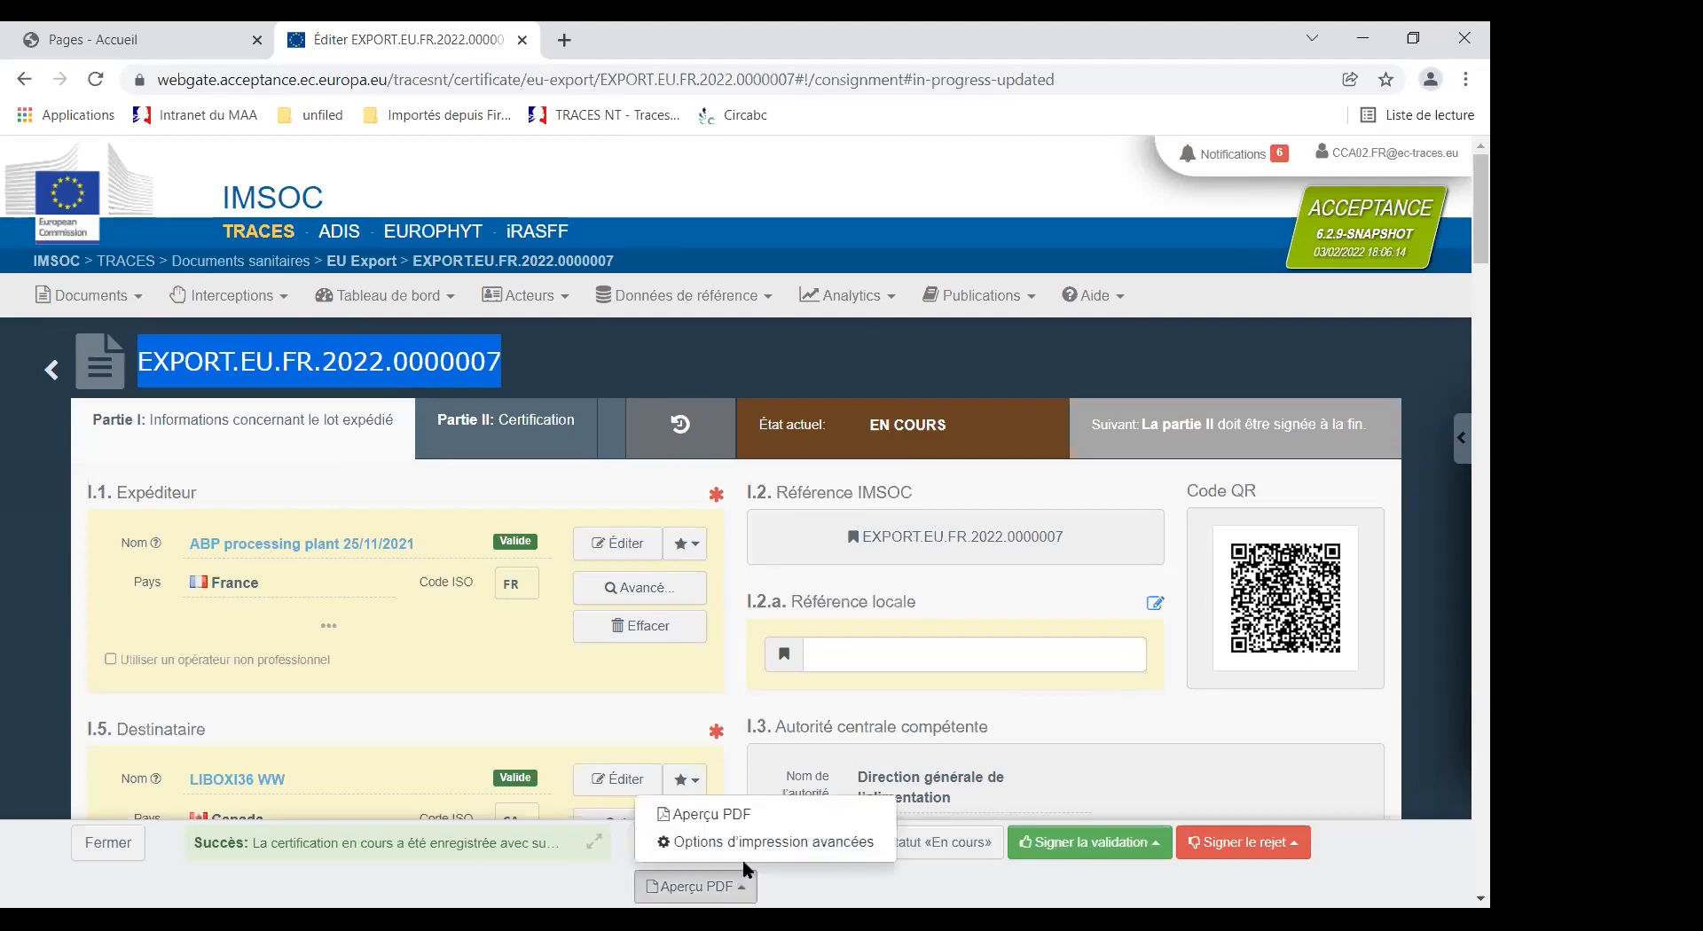
left_click(696, 816)
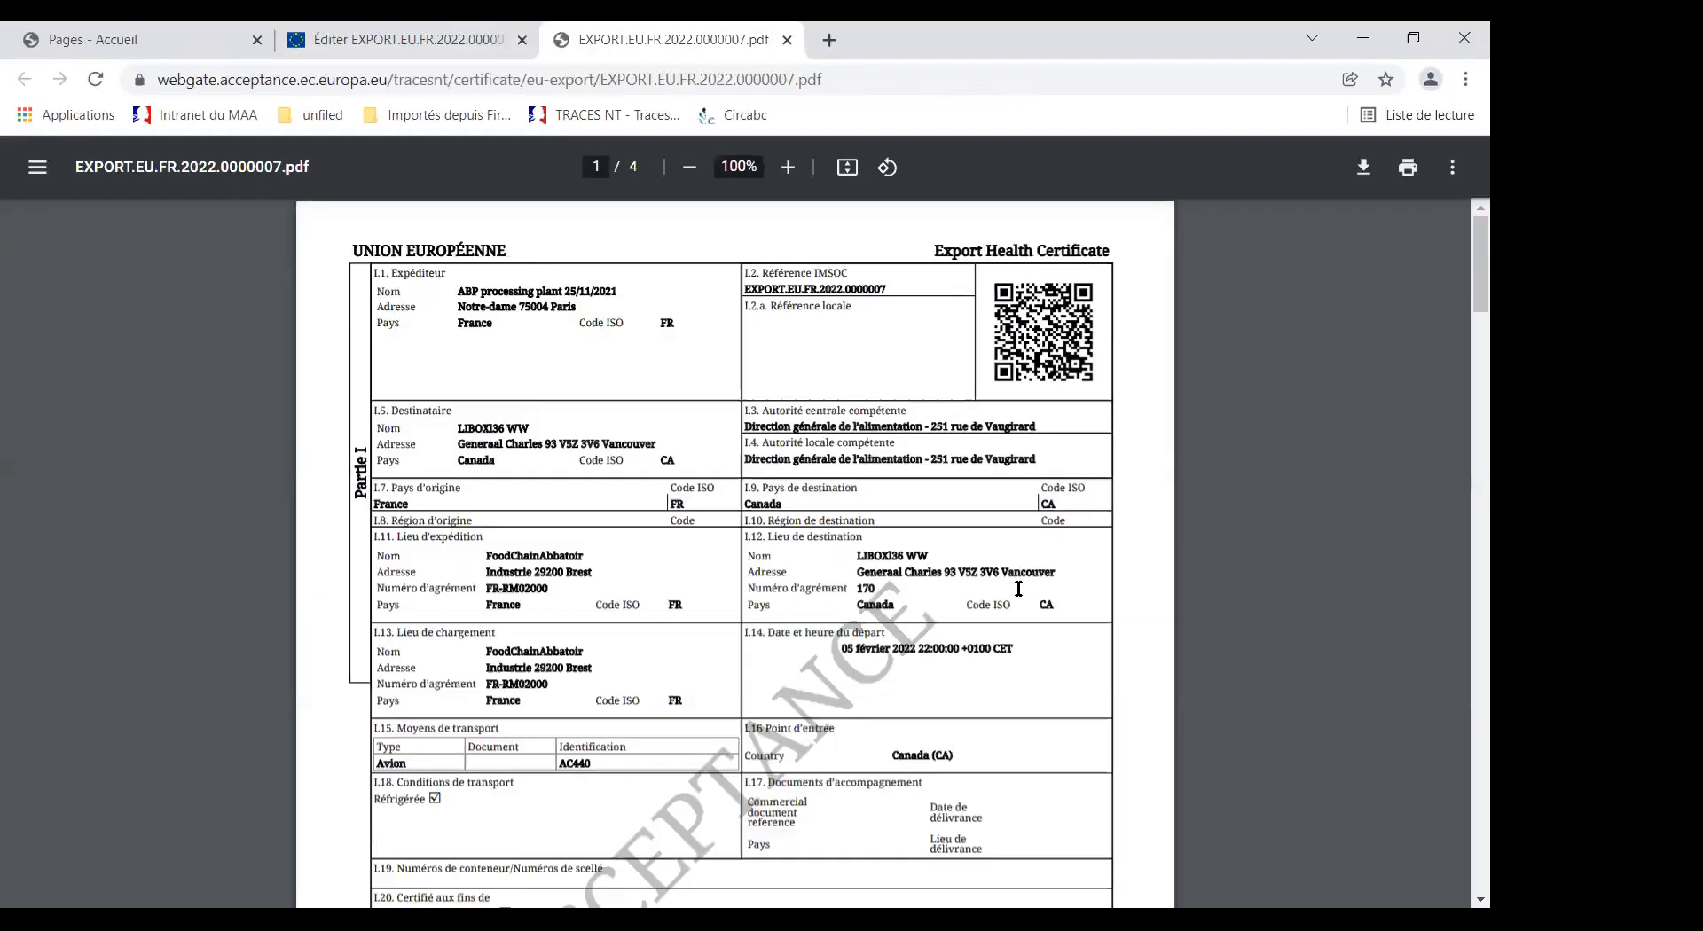
scroll(755, 540, "down", 3)
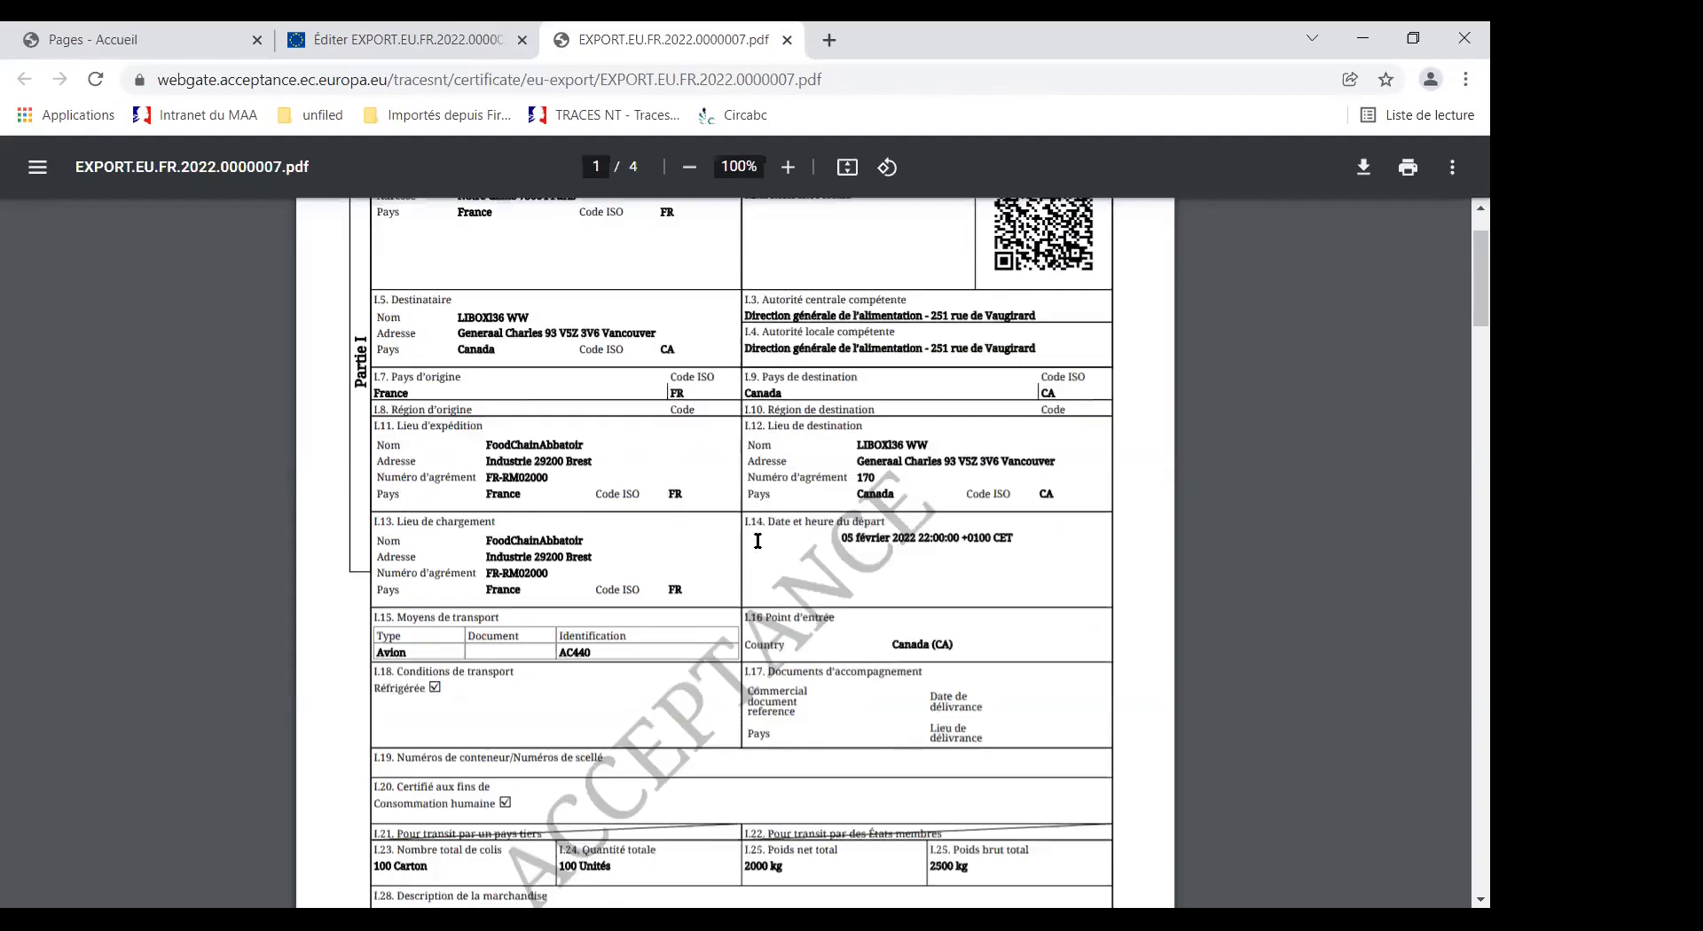
scroll(768, 517, "up", 3)
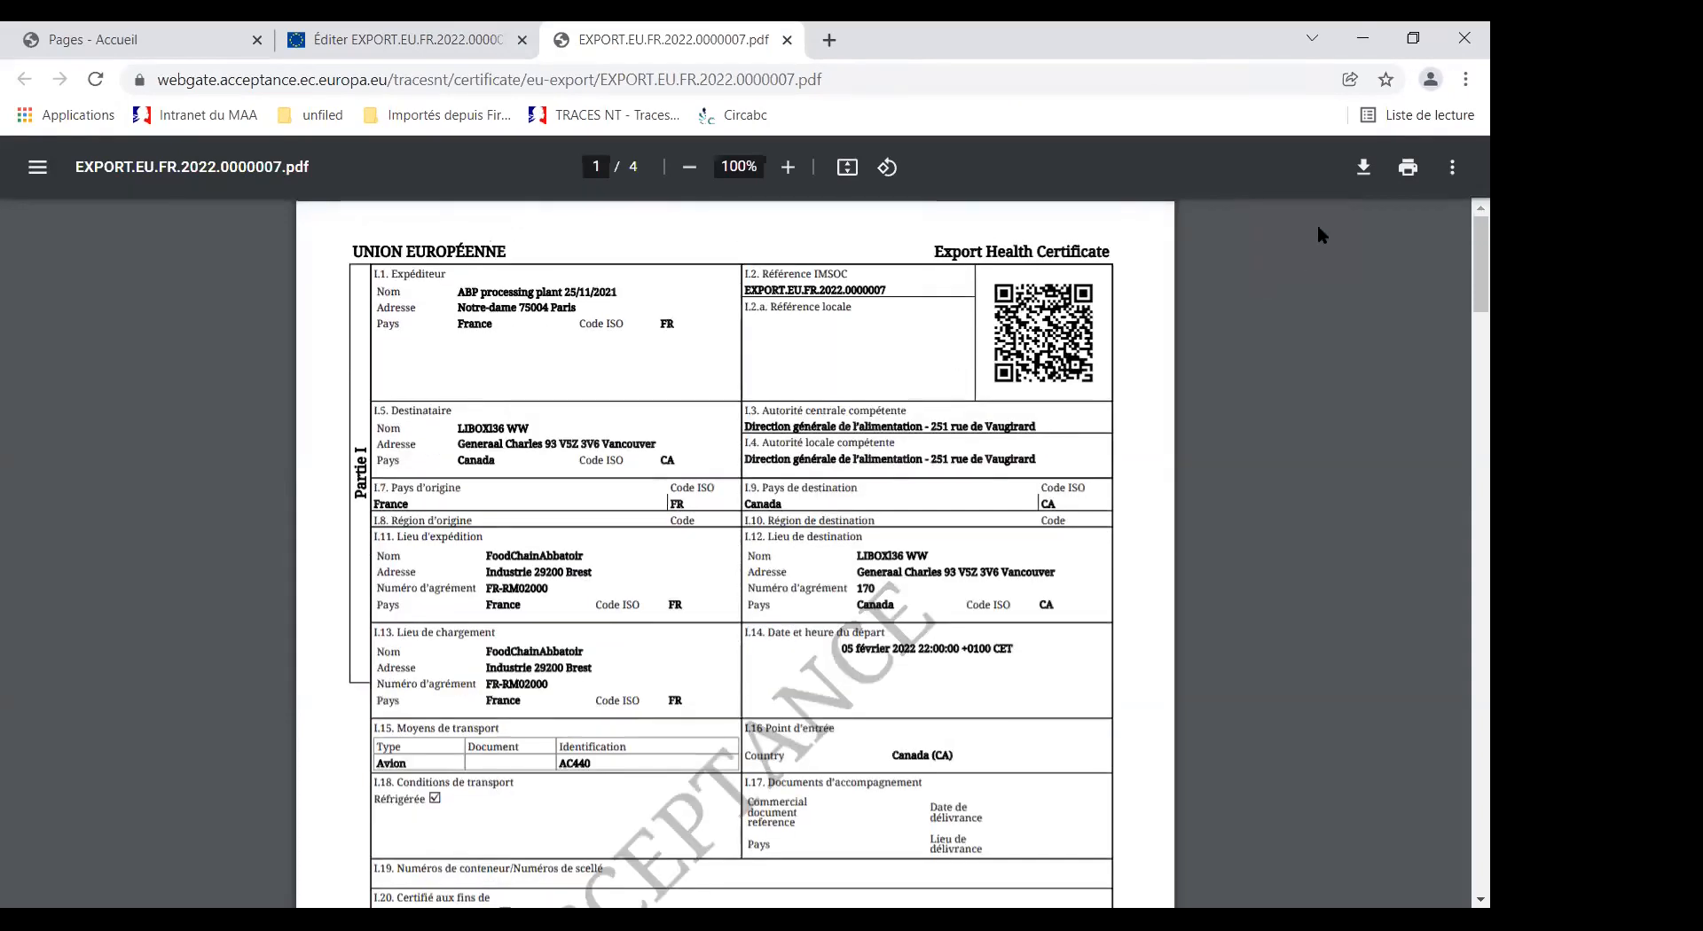
Save the certificate PDF in the Images folder under the file name ESSAI-EXPORT.EU.FR.2022.0000007.pdf.
left_click(1363, 169)
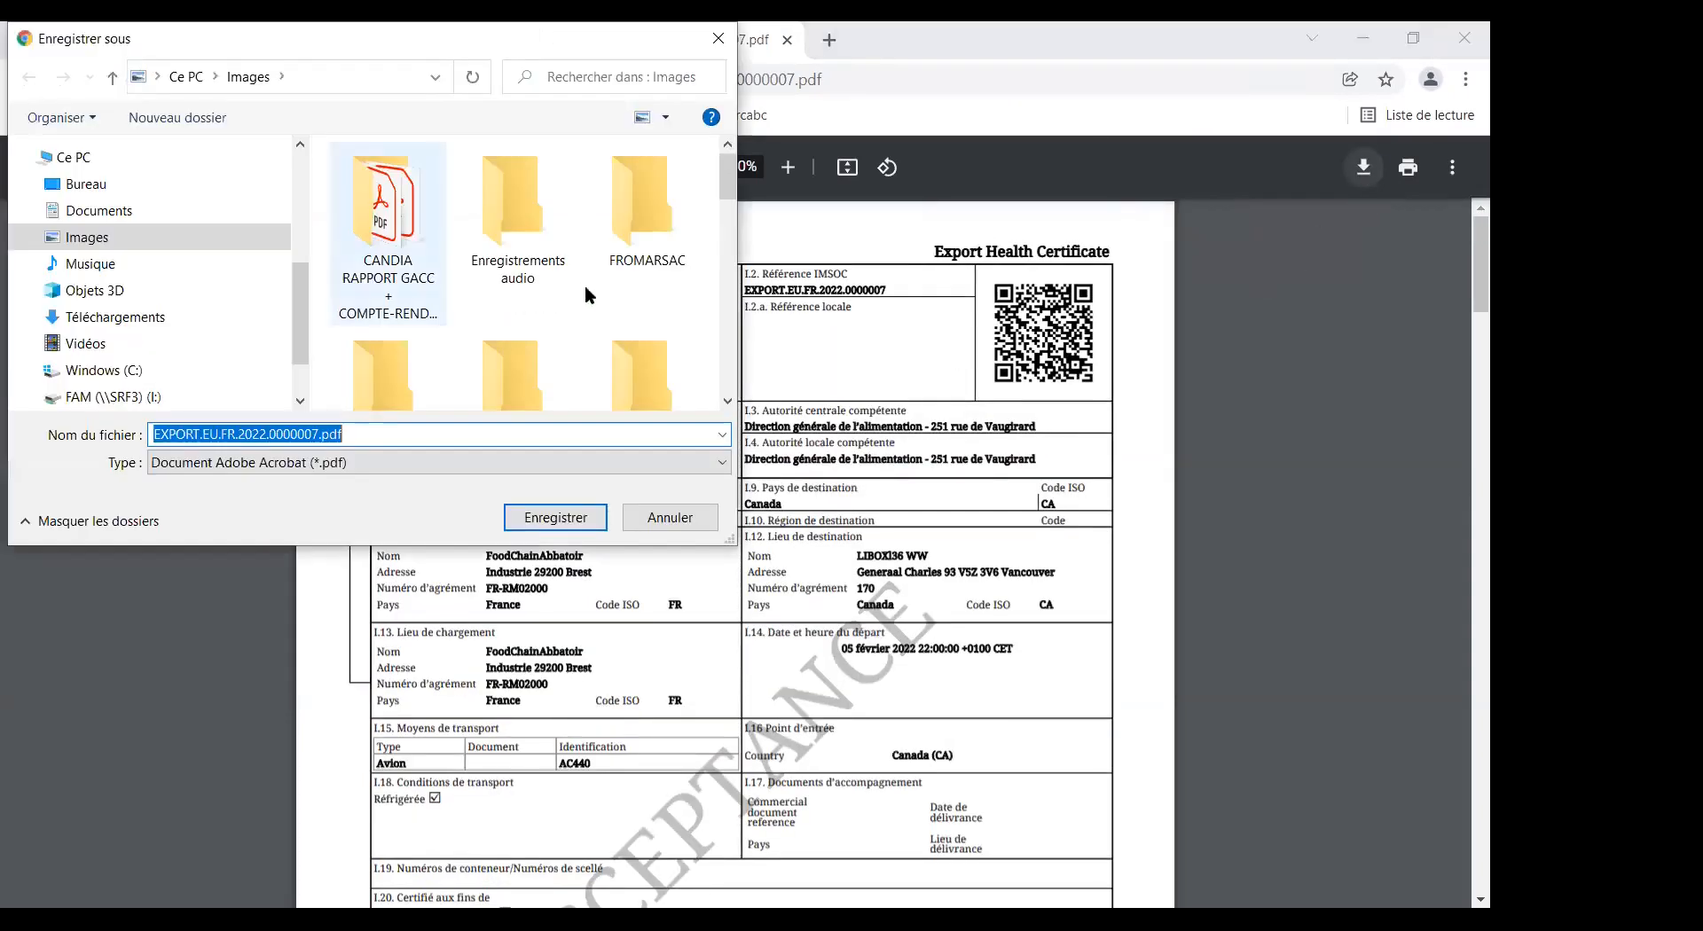
left_click(93, 241)
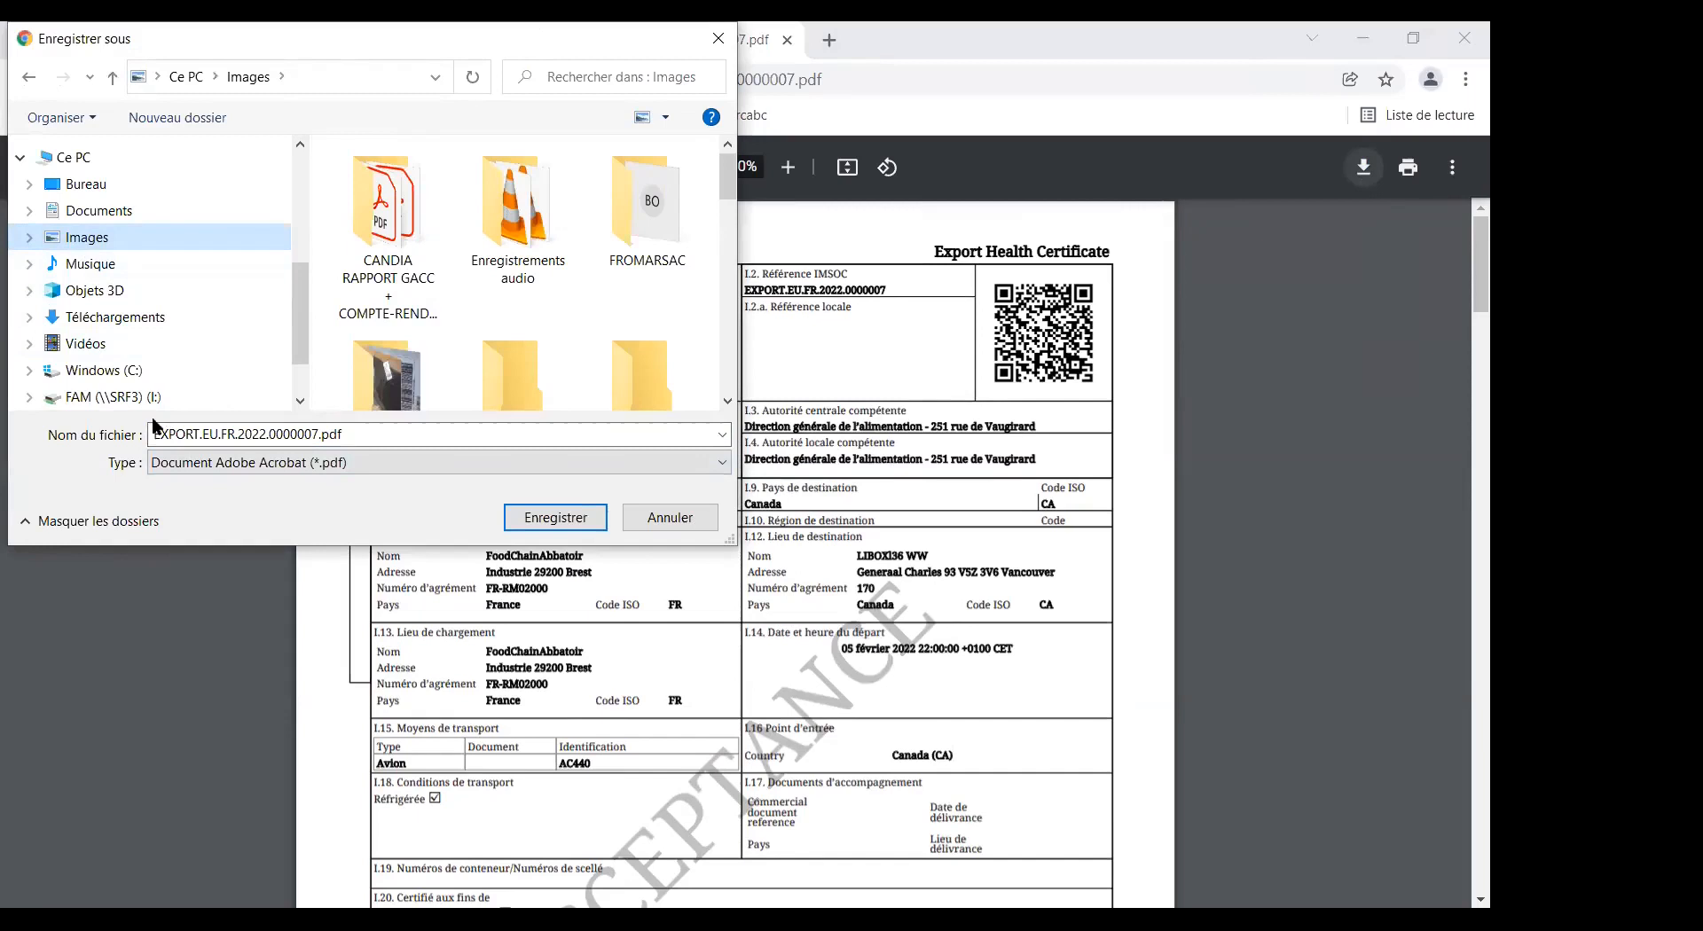
left_click(161, 440)
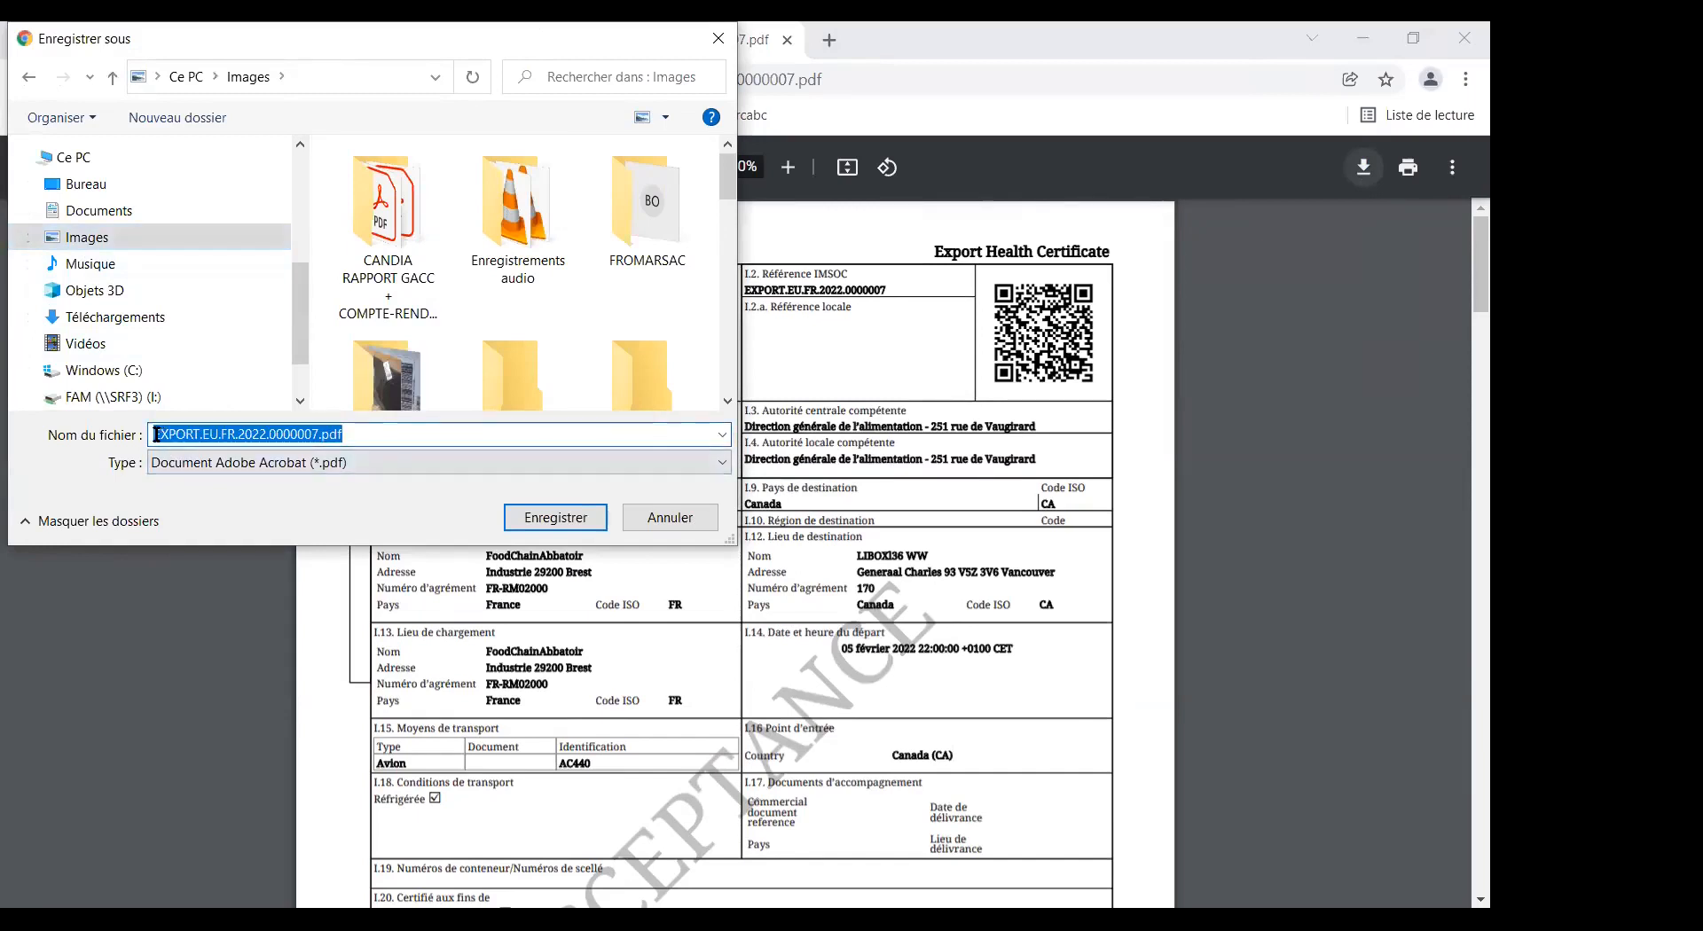
left_click(161, 444)
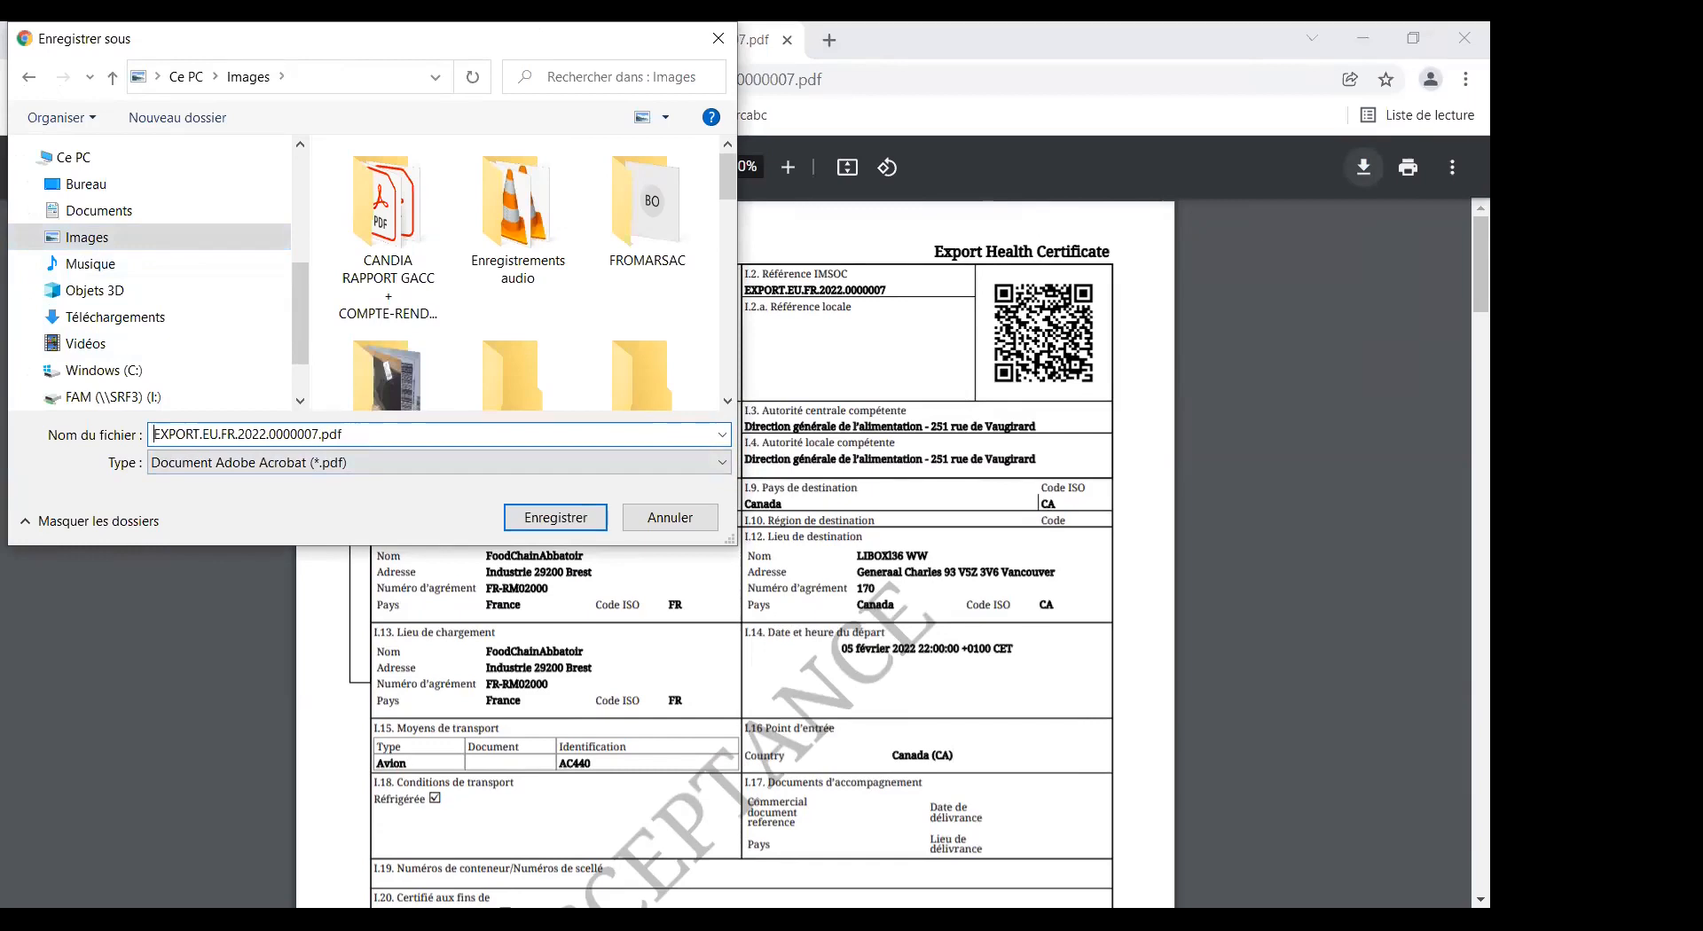
type("ESSAI")
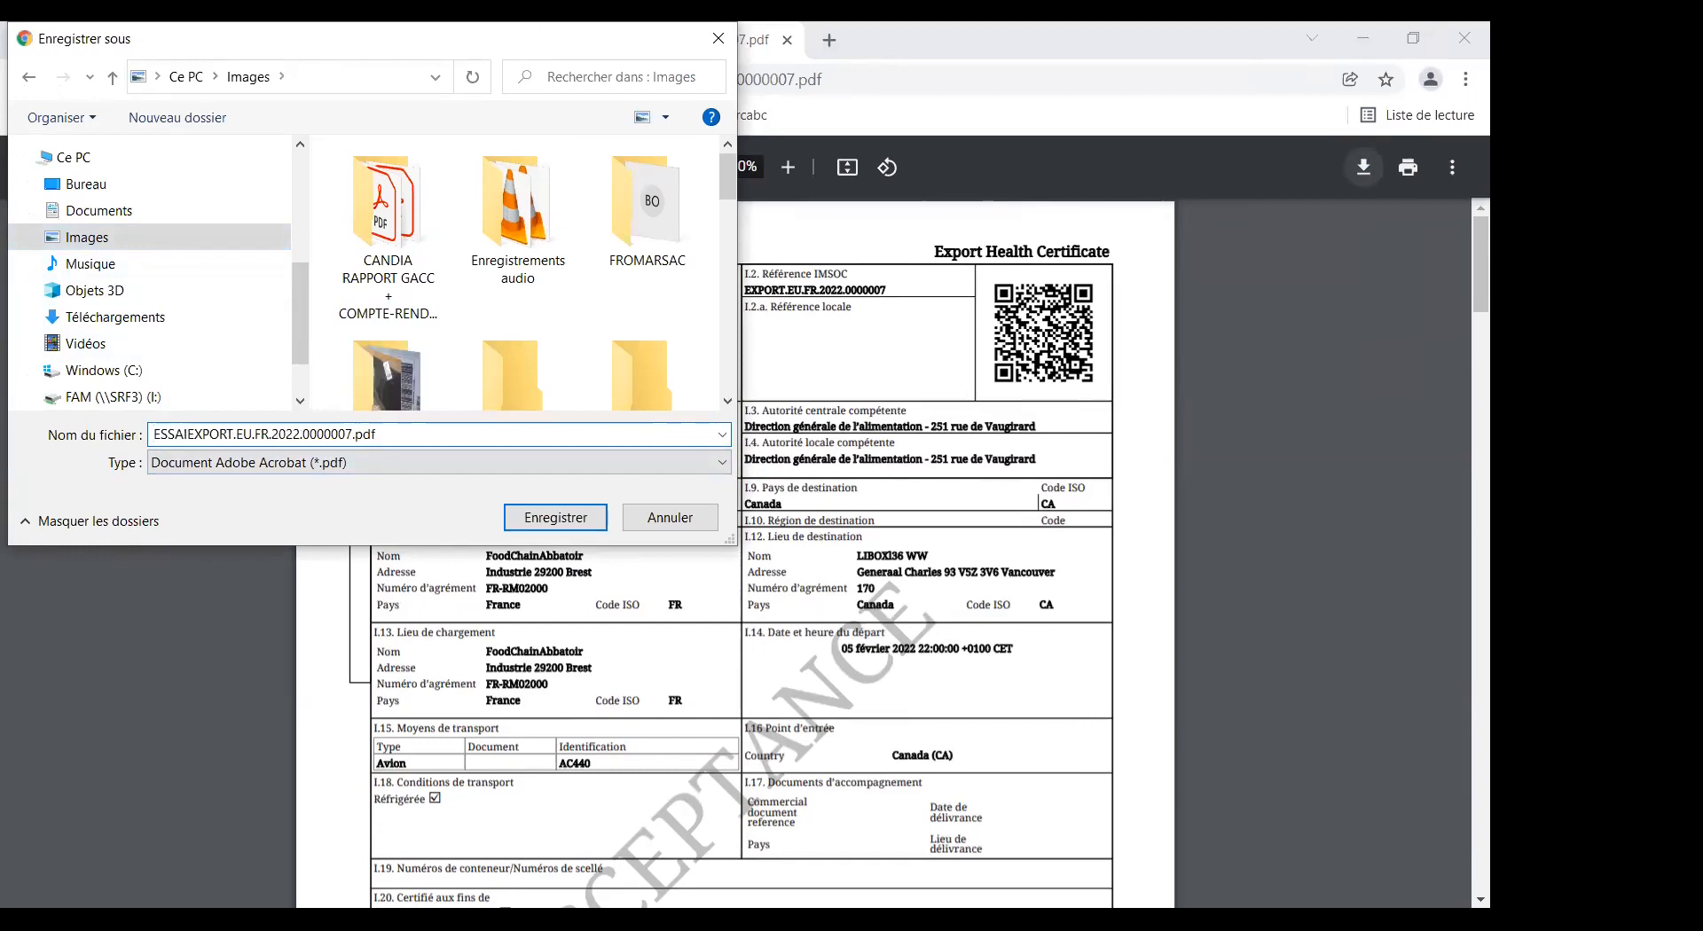
type("-")
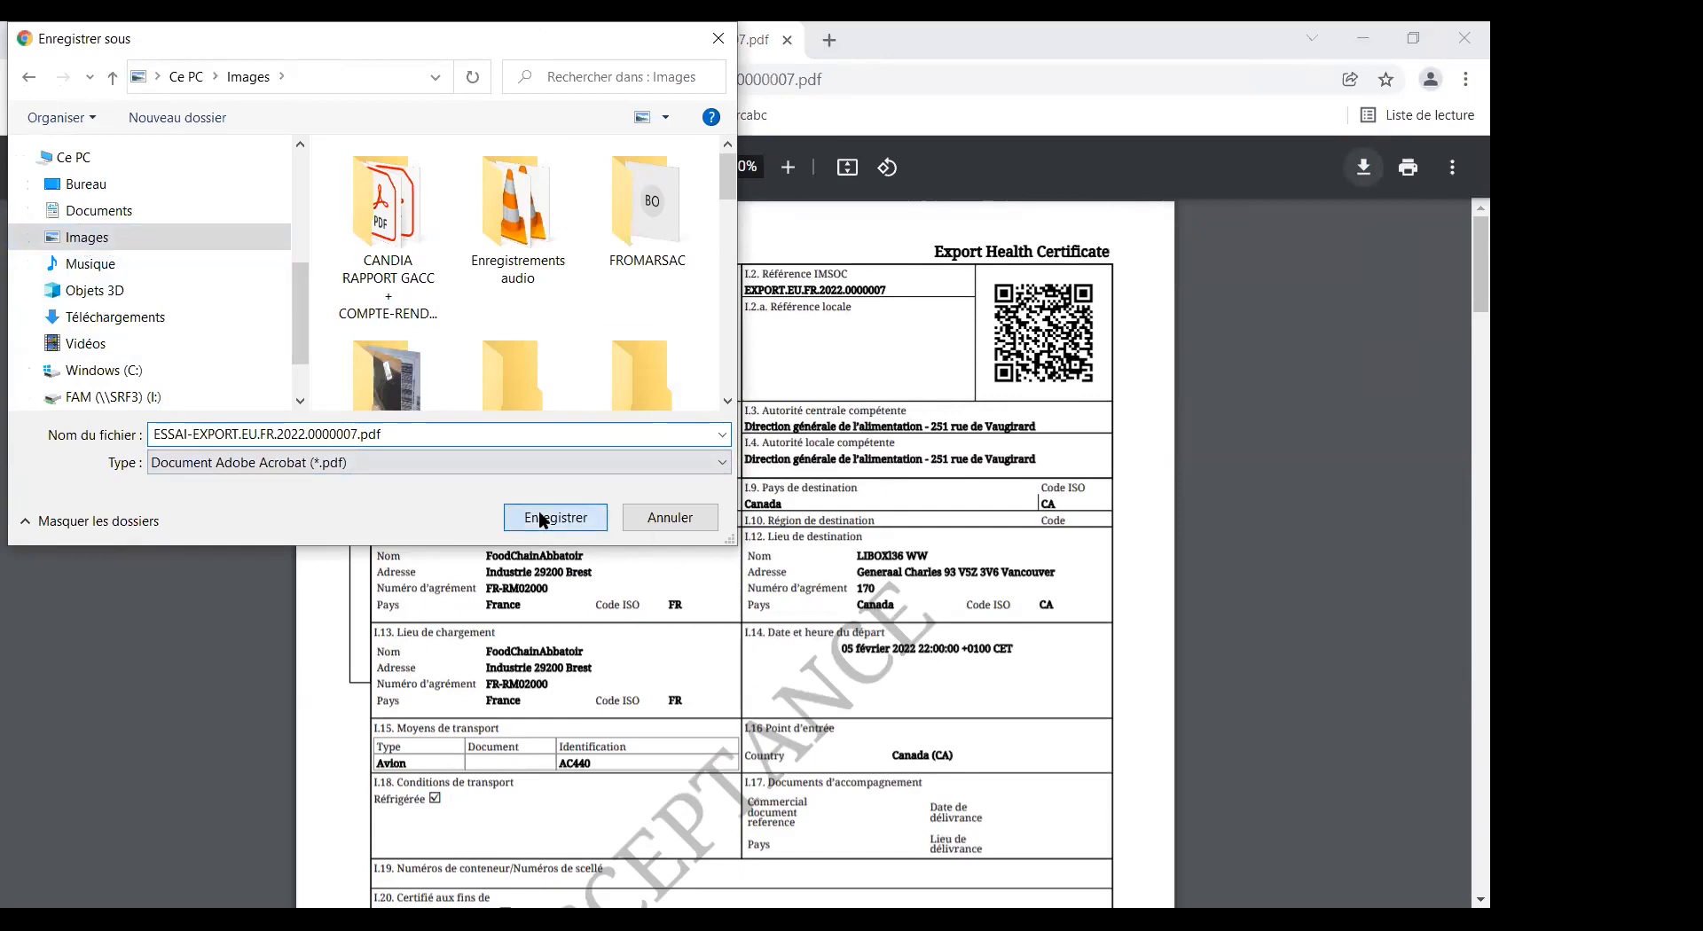
key("Return")
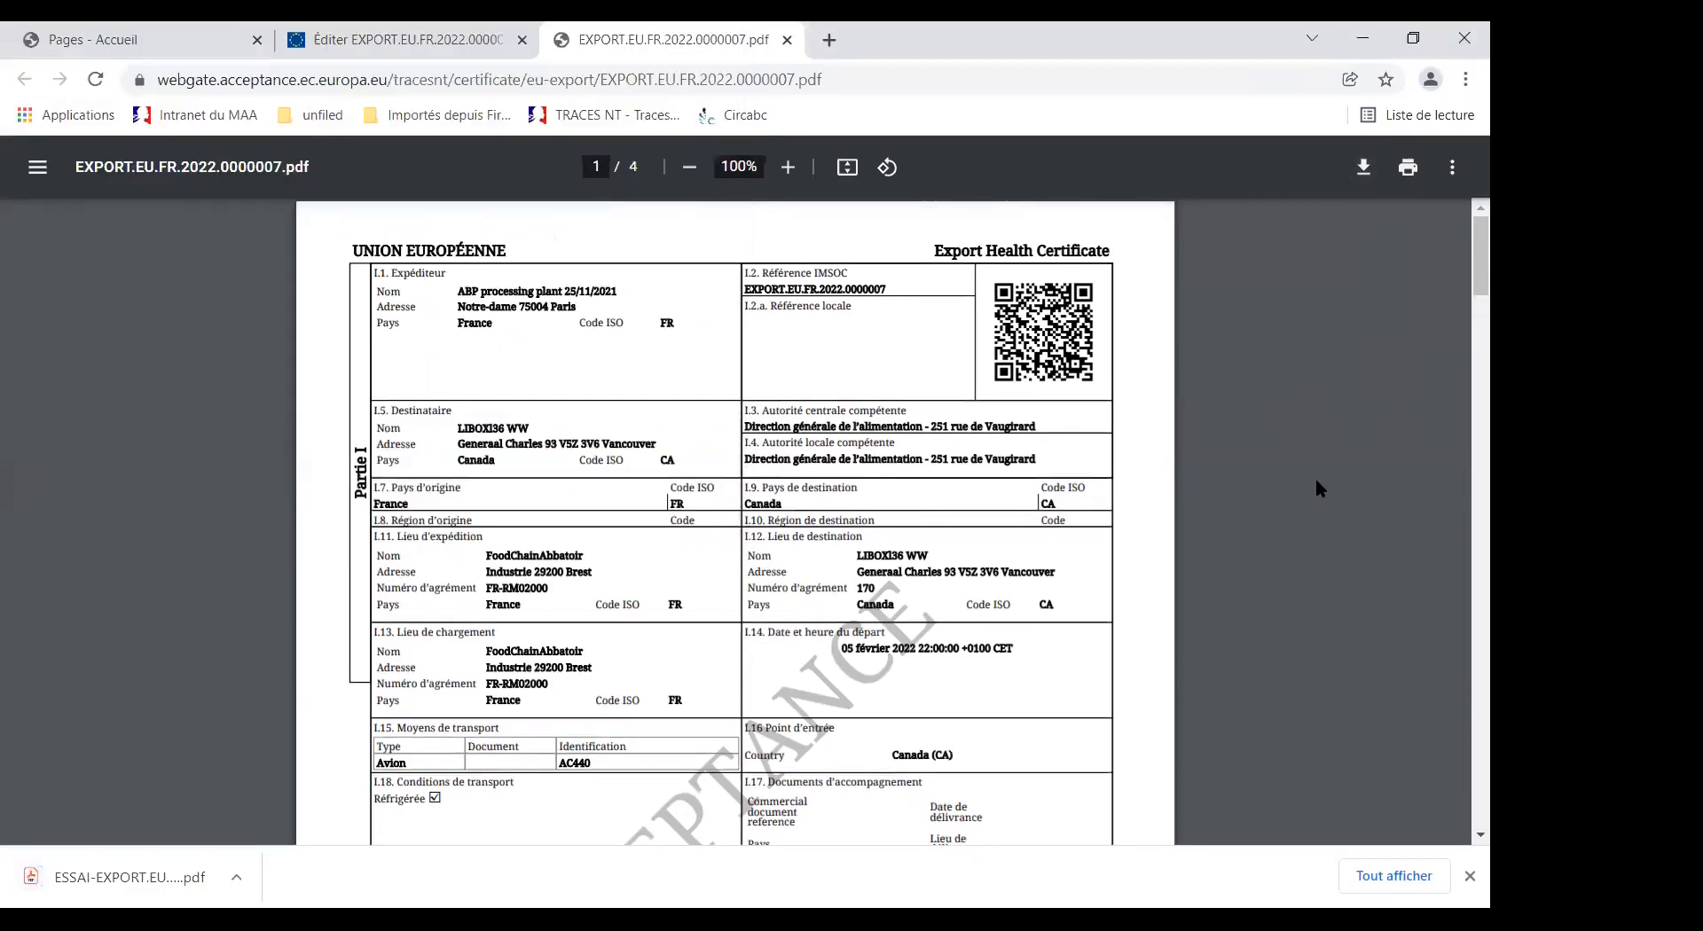
Review the PDF from the Part I entries to the start of the Part II certification text, and close the preview.
scroll(1302, 492, "down", 1)
scroll(1303, 492, "down", 5)
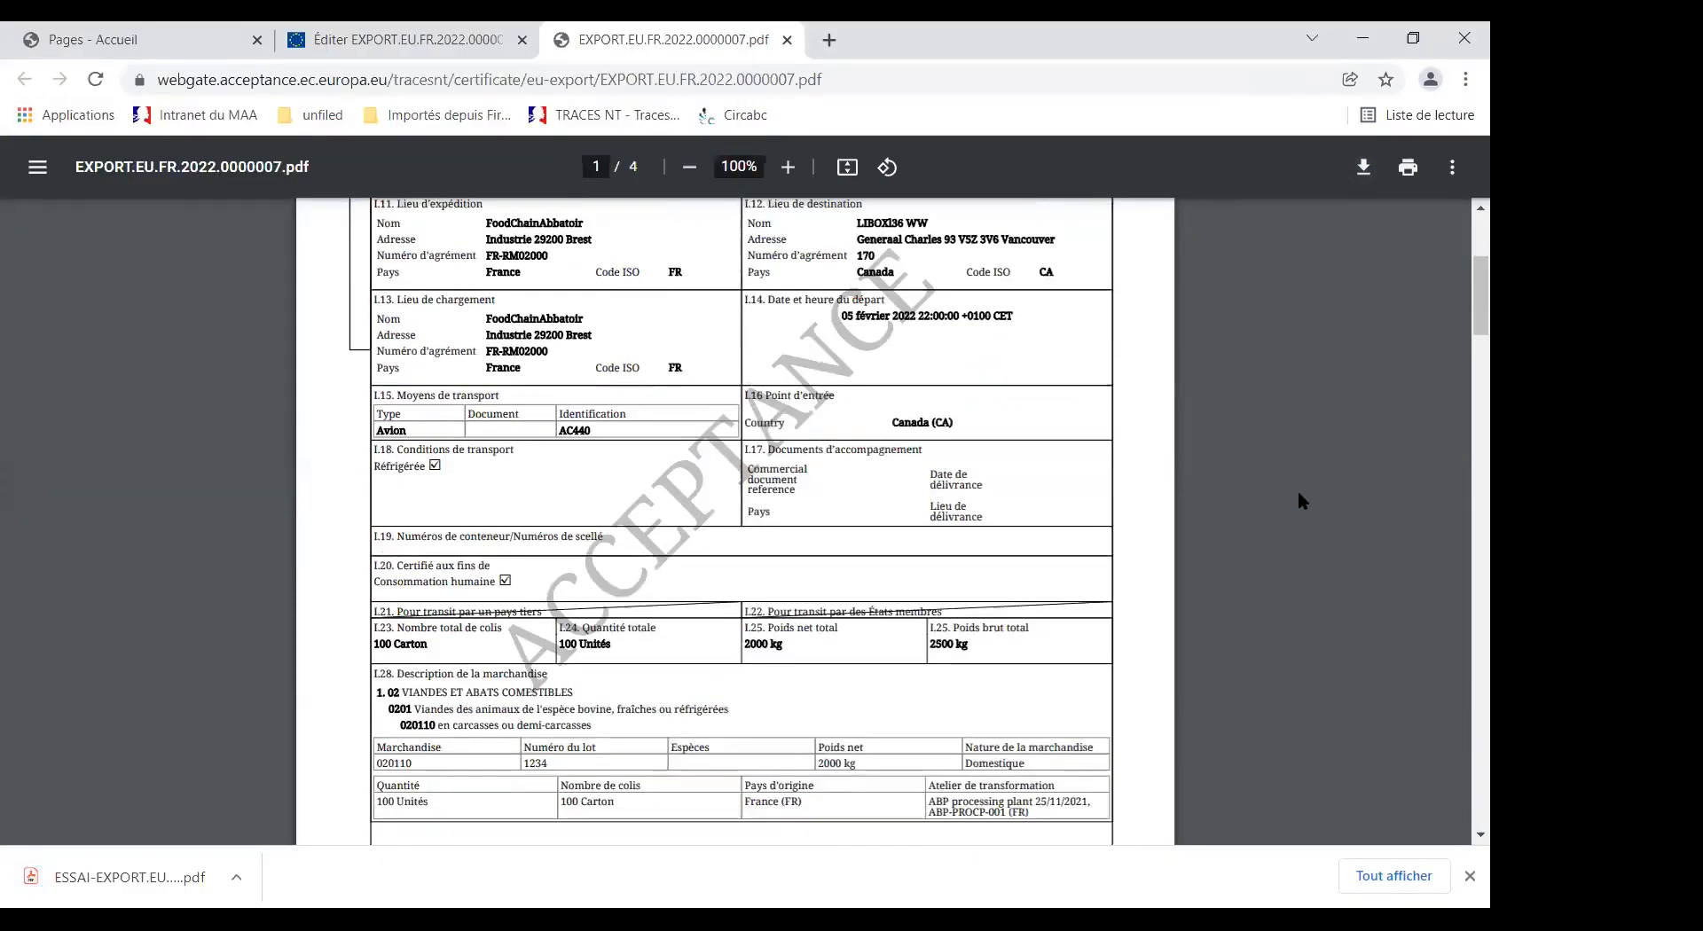
scroll(1296, 493, "down", 4)
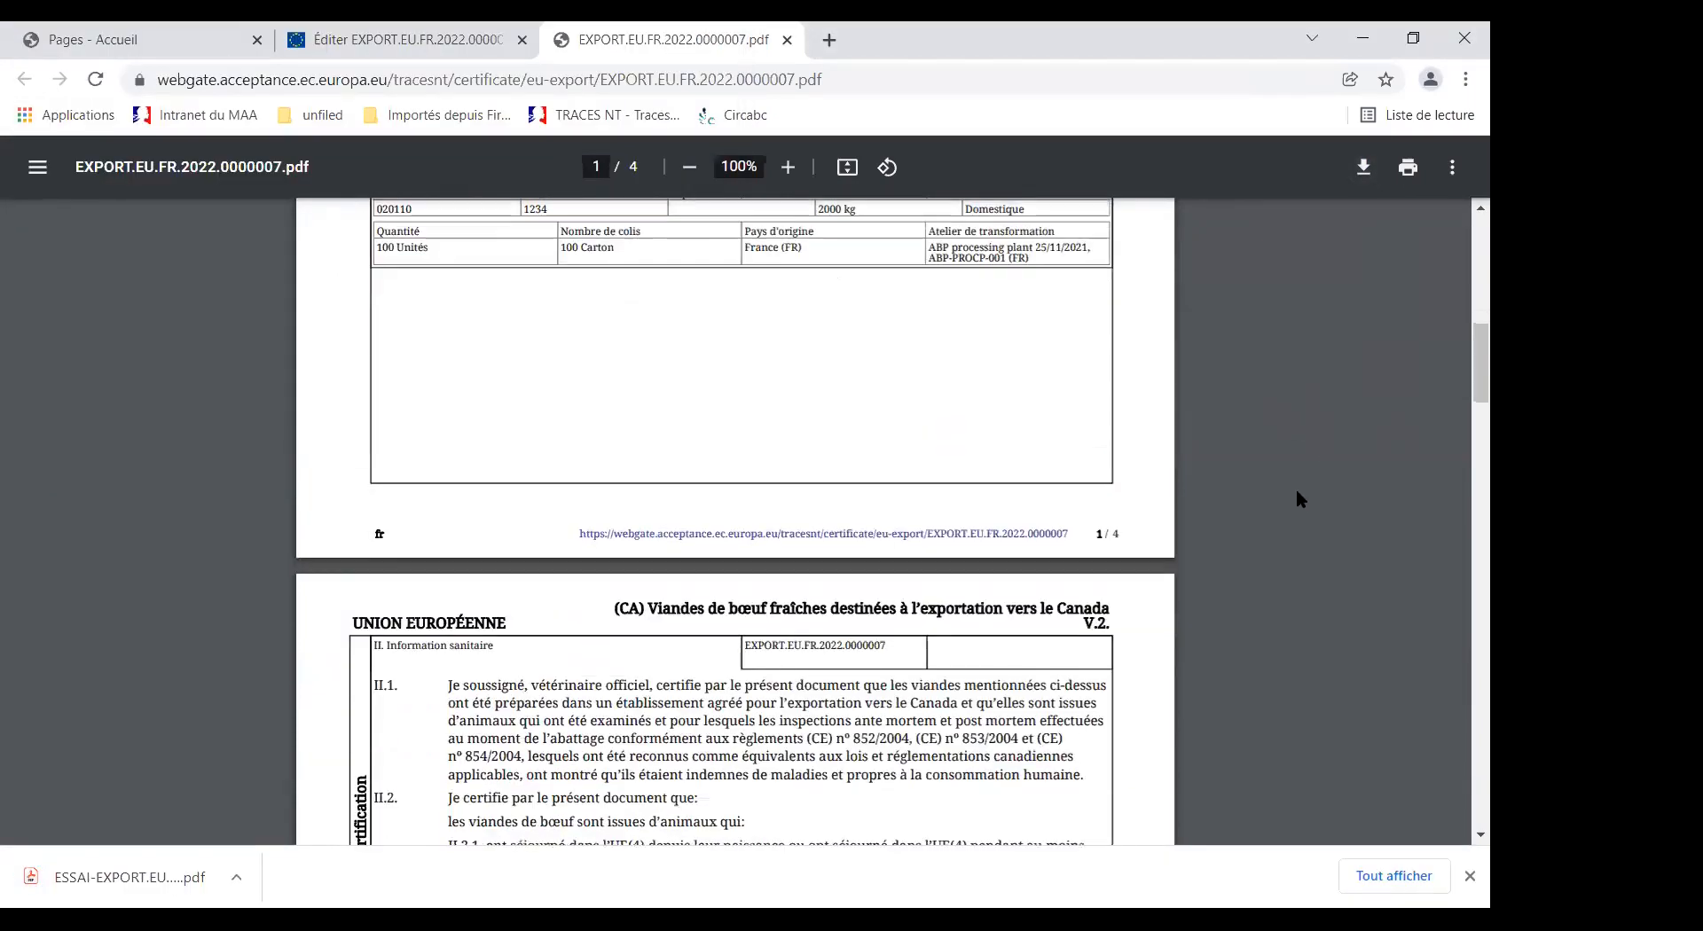
scroll(1297, 493, "up", 4)
scroll(1297, 499, "up", 6)
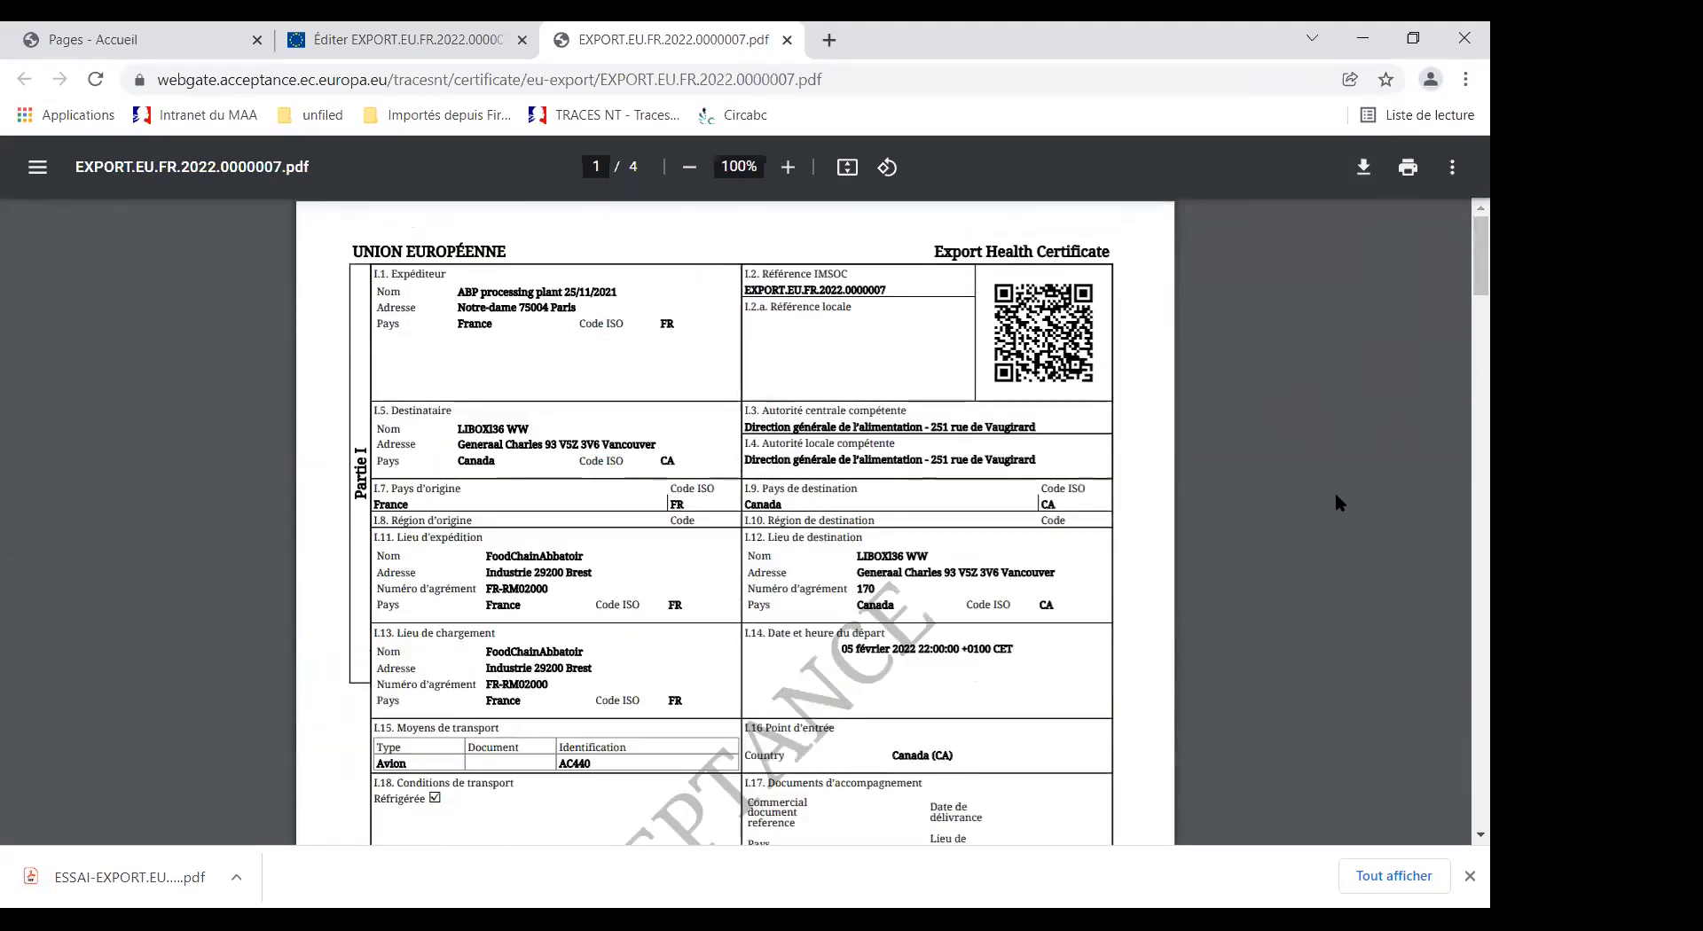
scroll(1332, 526, "down", 5)
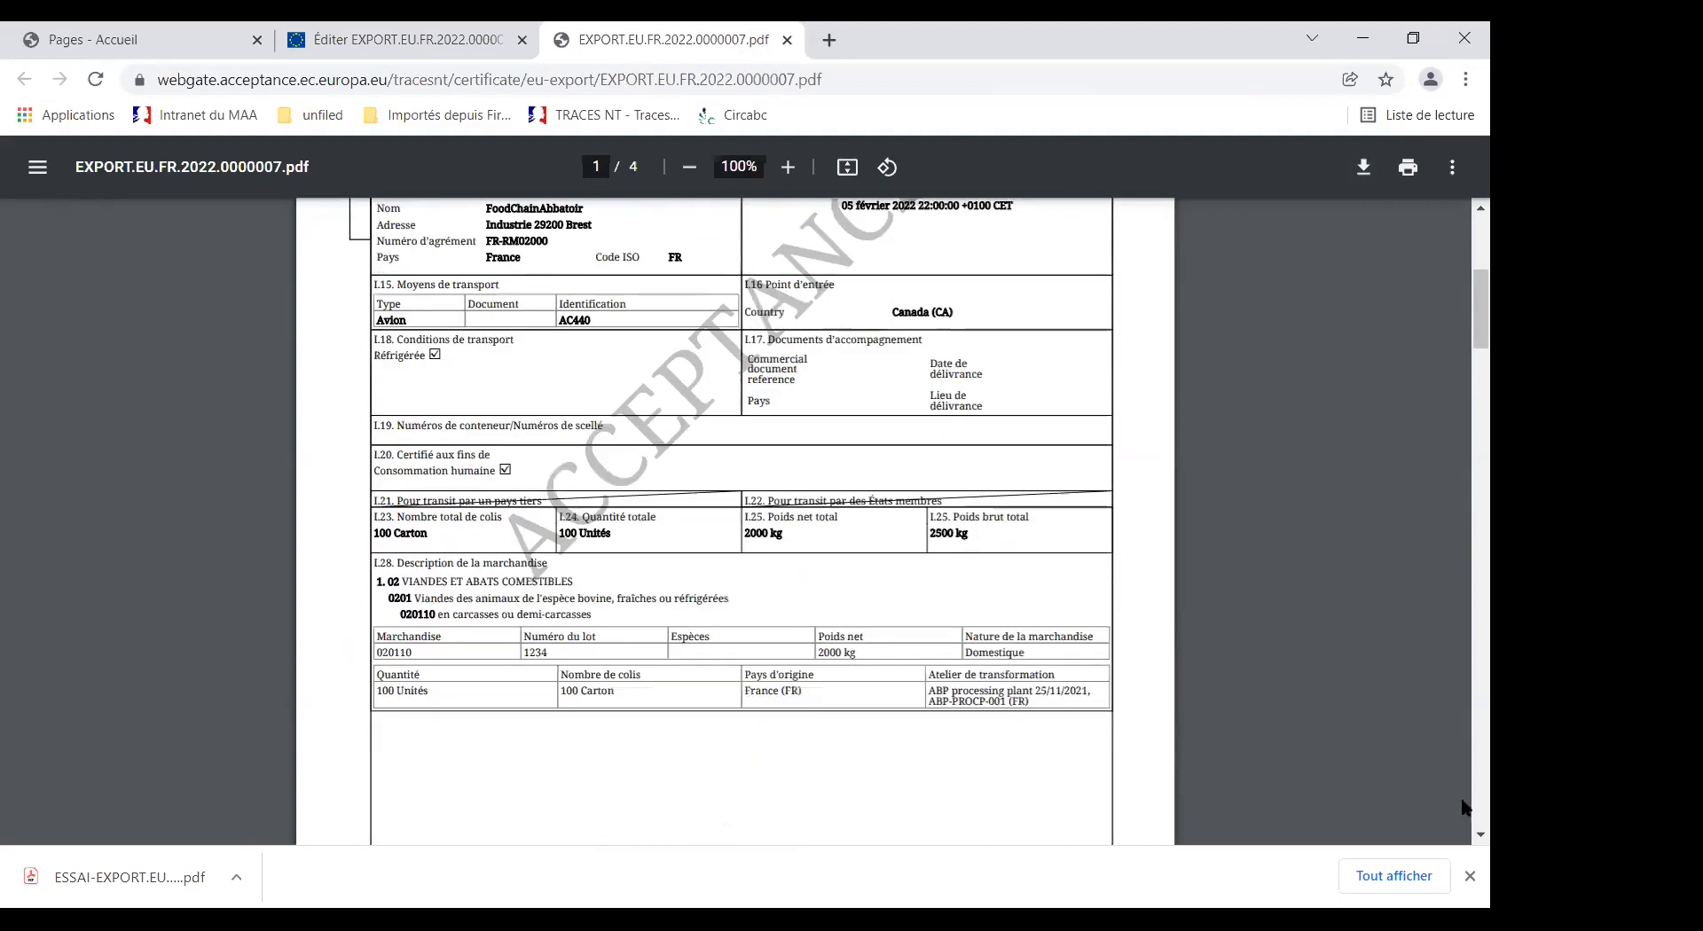
left_click(1470, 876)
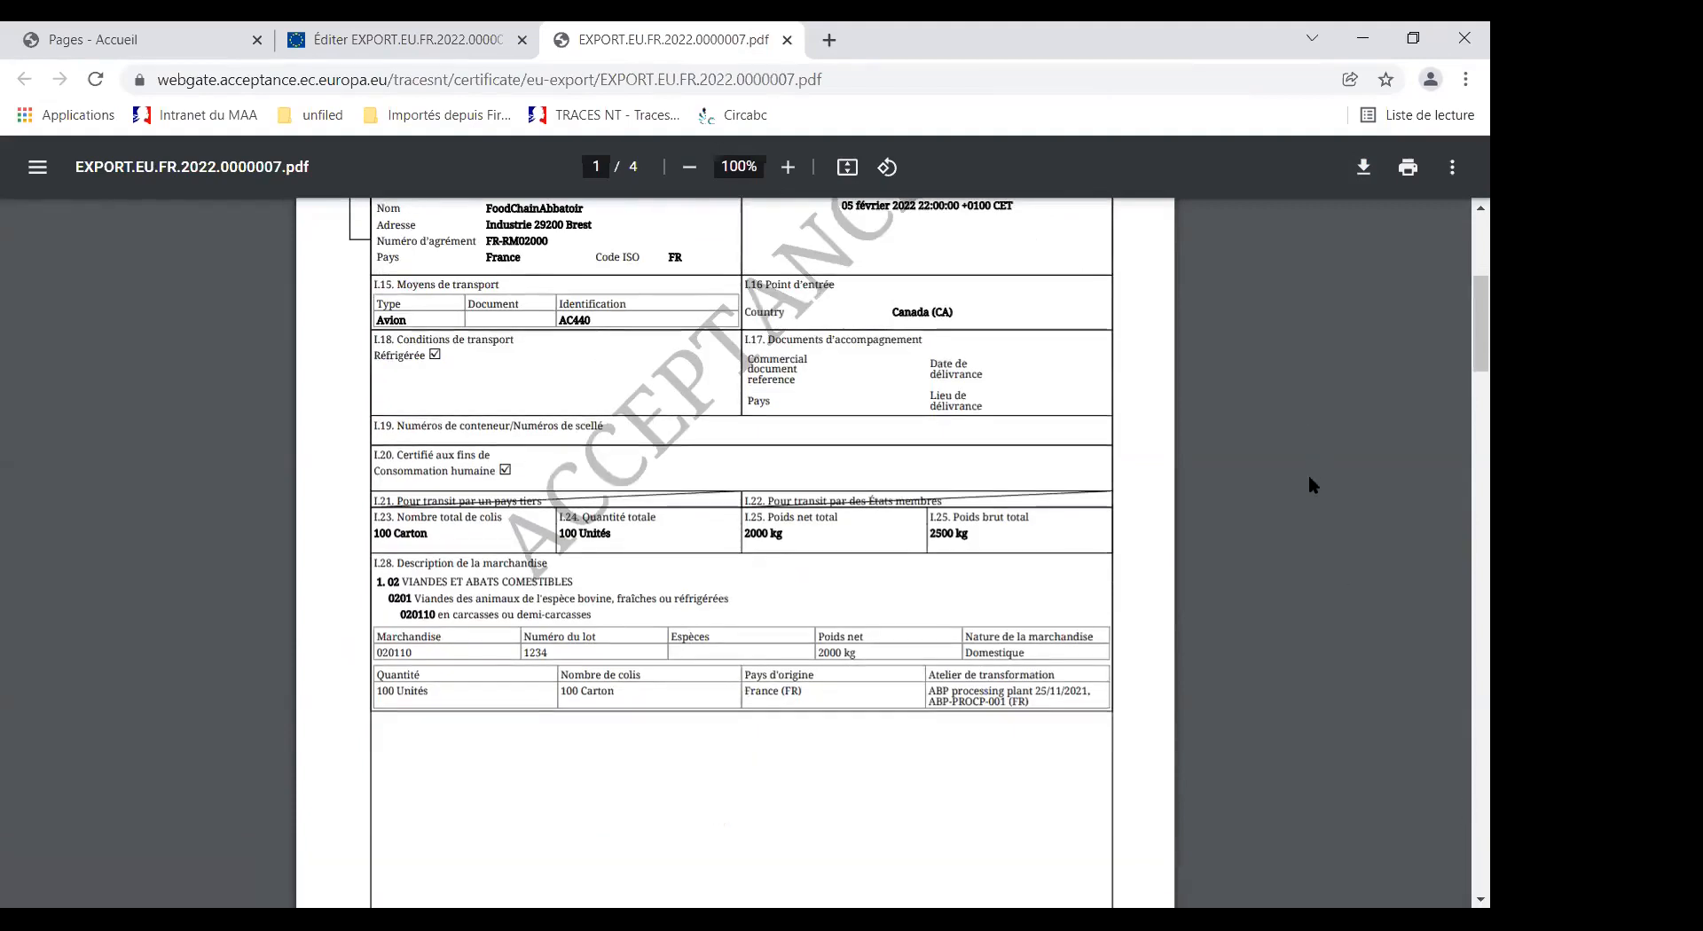
scroll(1307, 475, "down", 7)
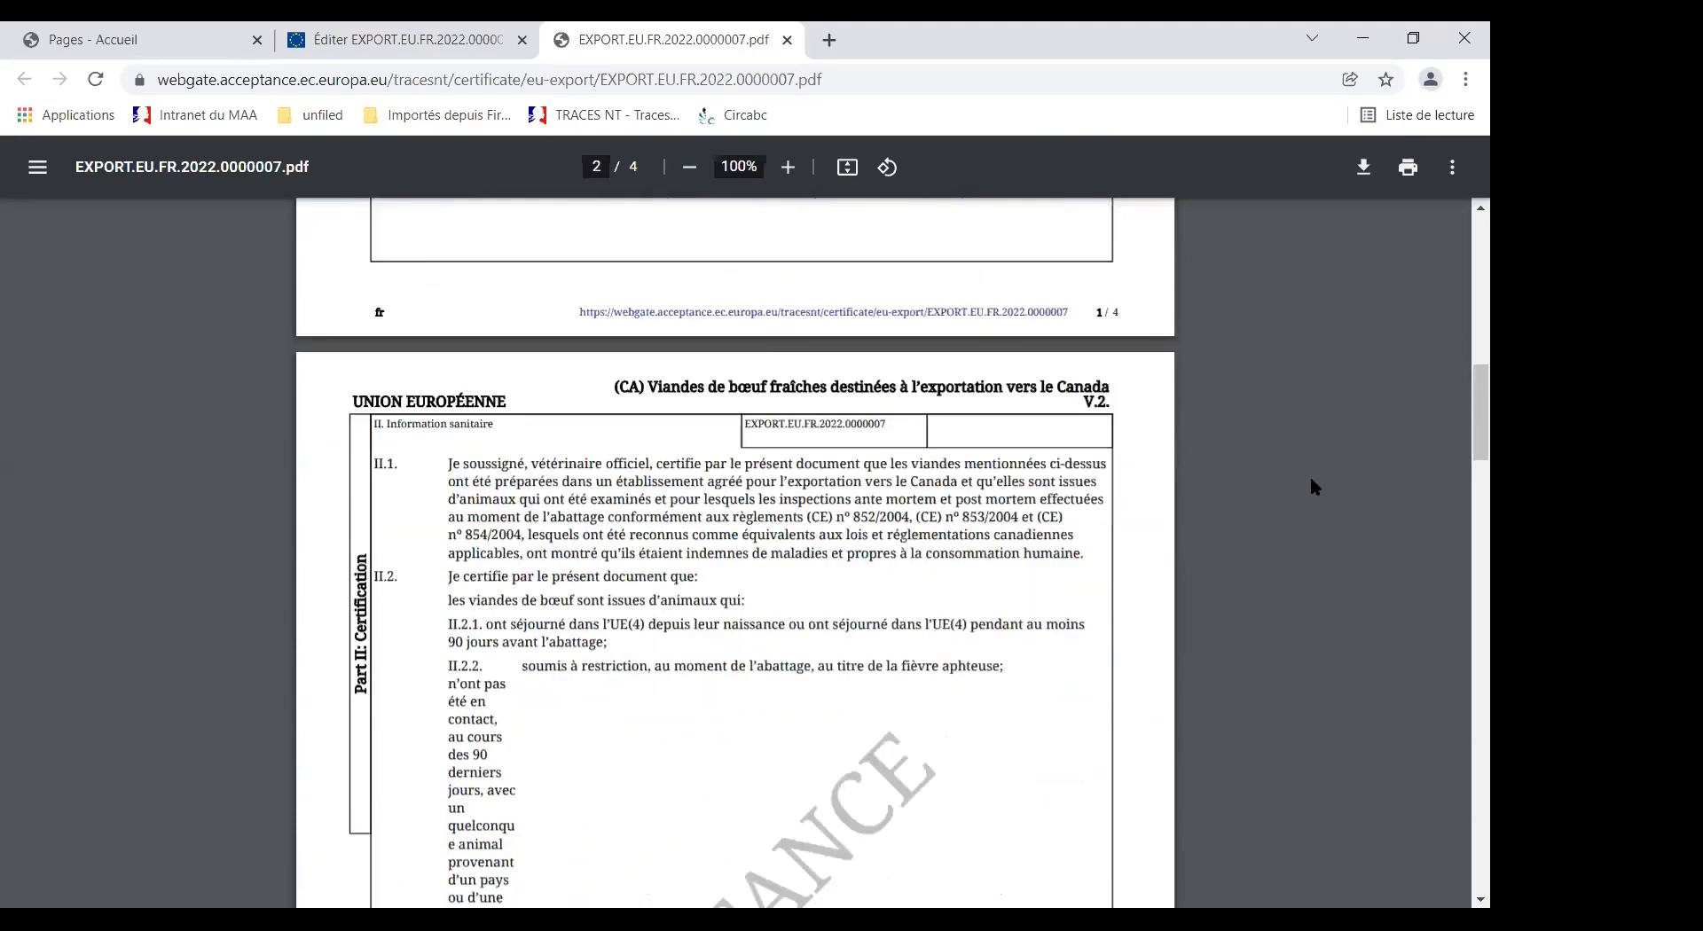
scroll(1318, 499, "up", 12)
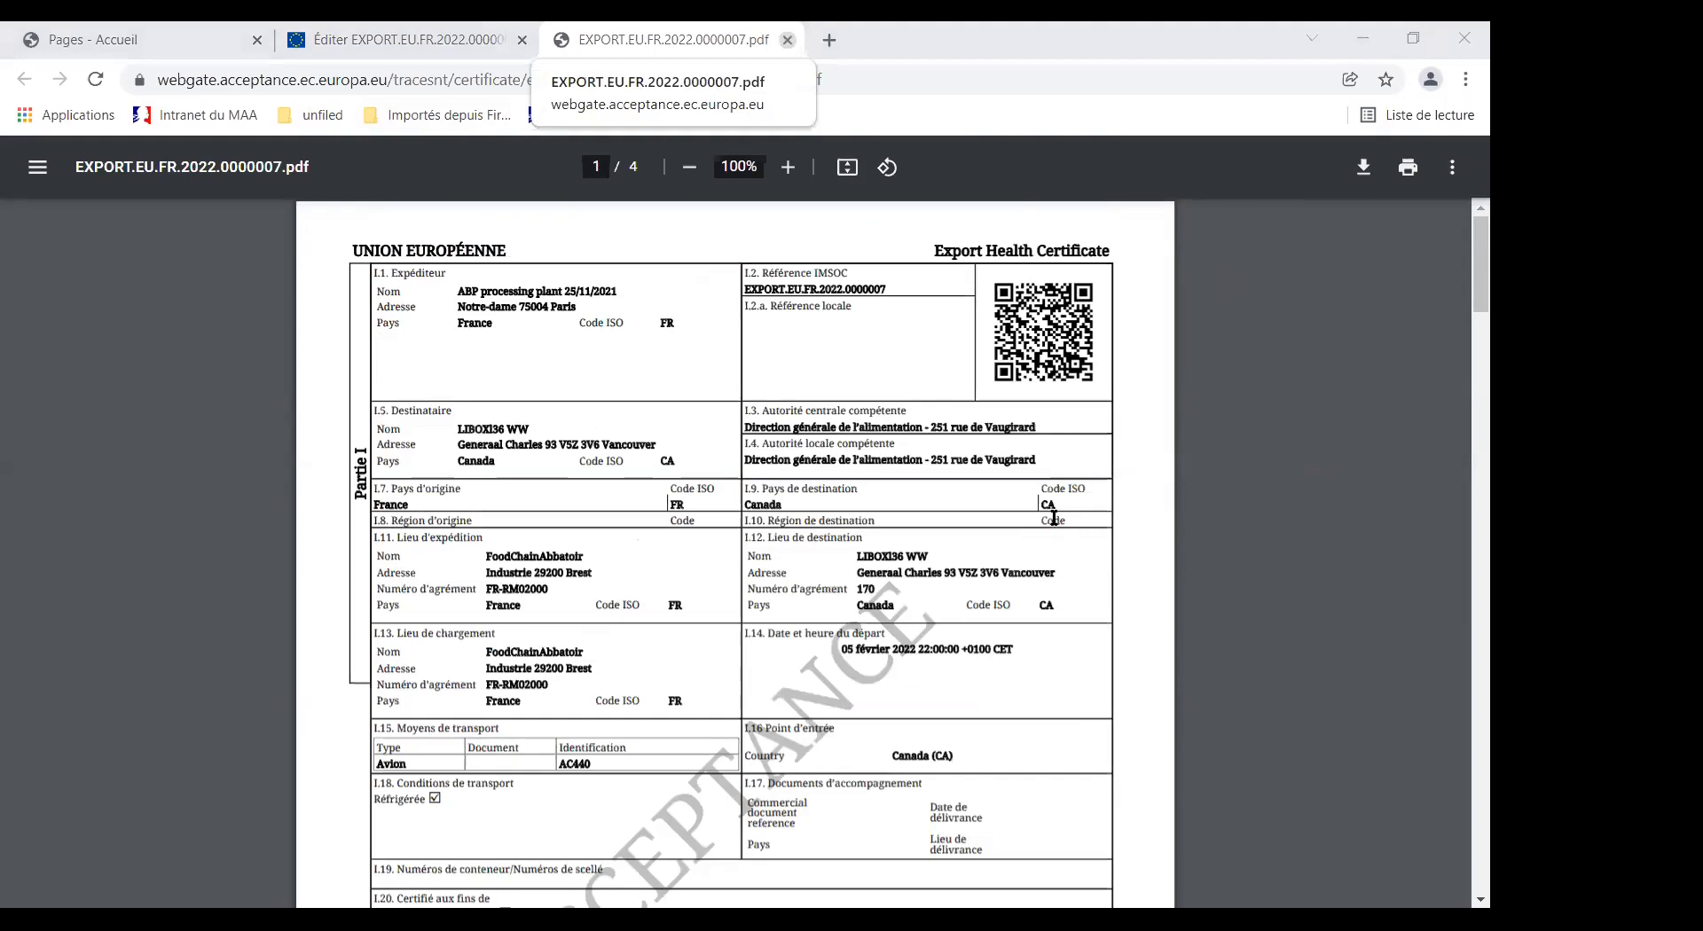
left_click(788, 41)
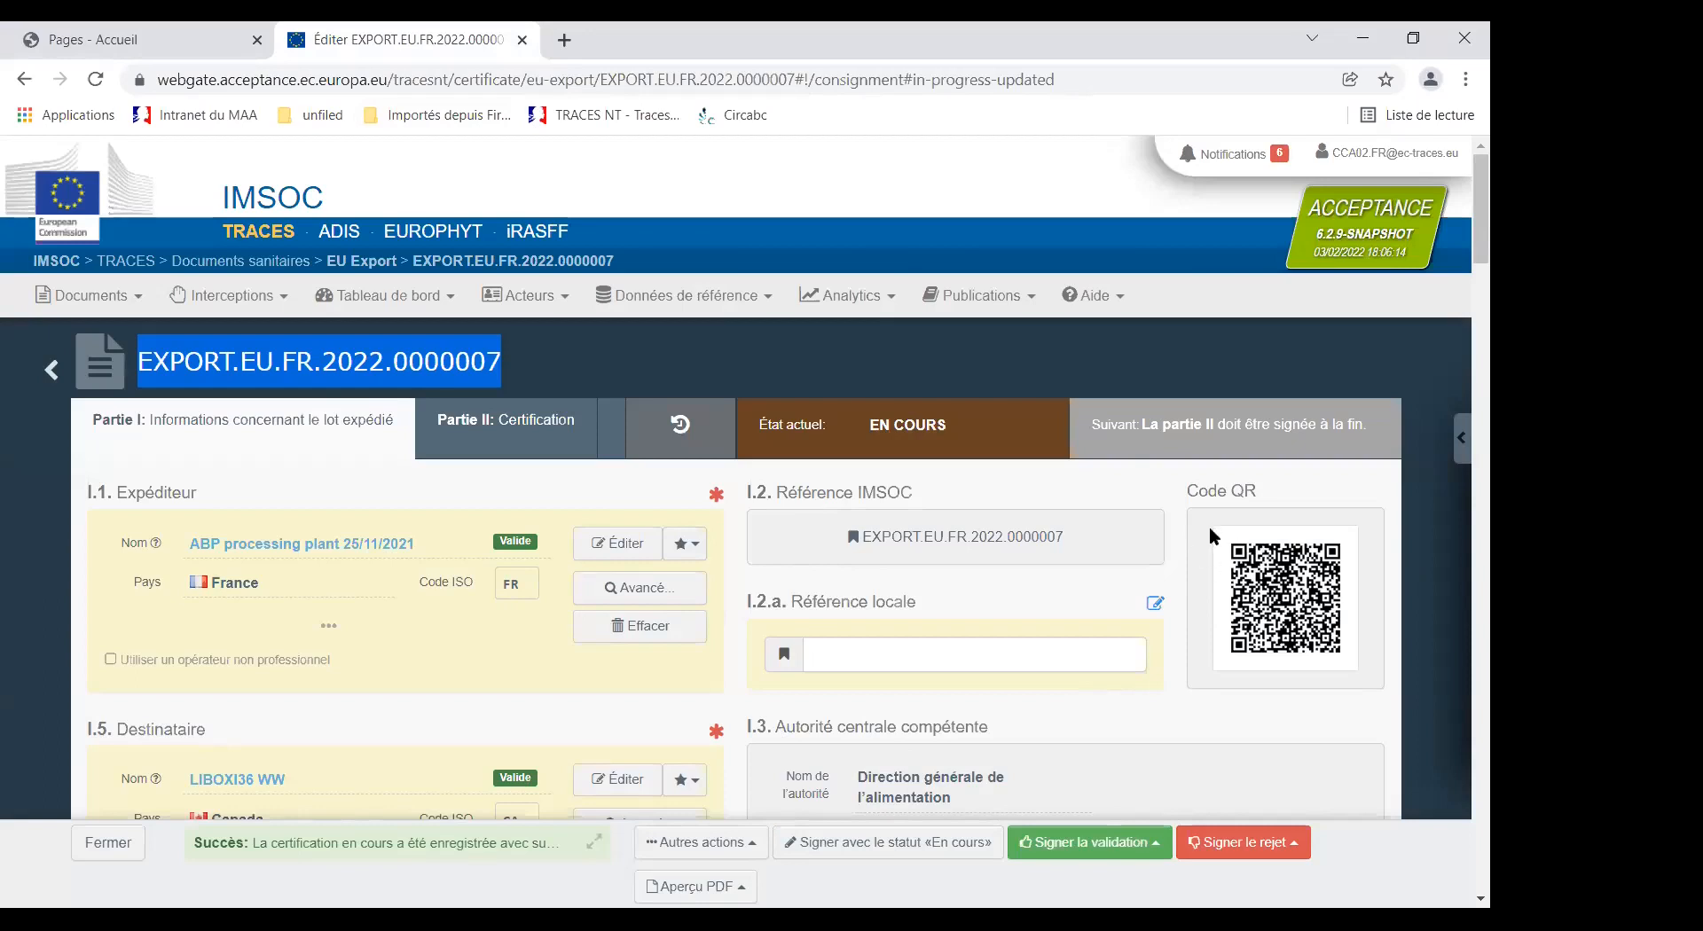
Highlight the certificate's QR code and the reference number in the page heading, and clear the selection.
left_click_drag(1210, 523, 1355, 573)
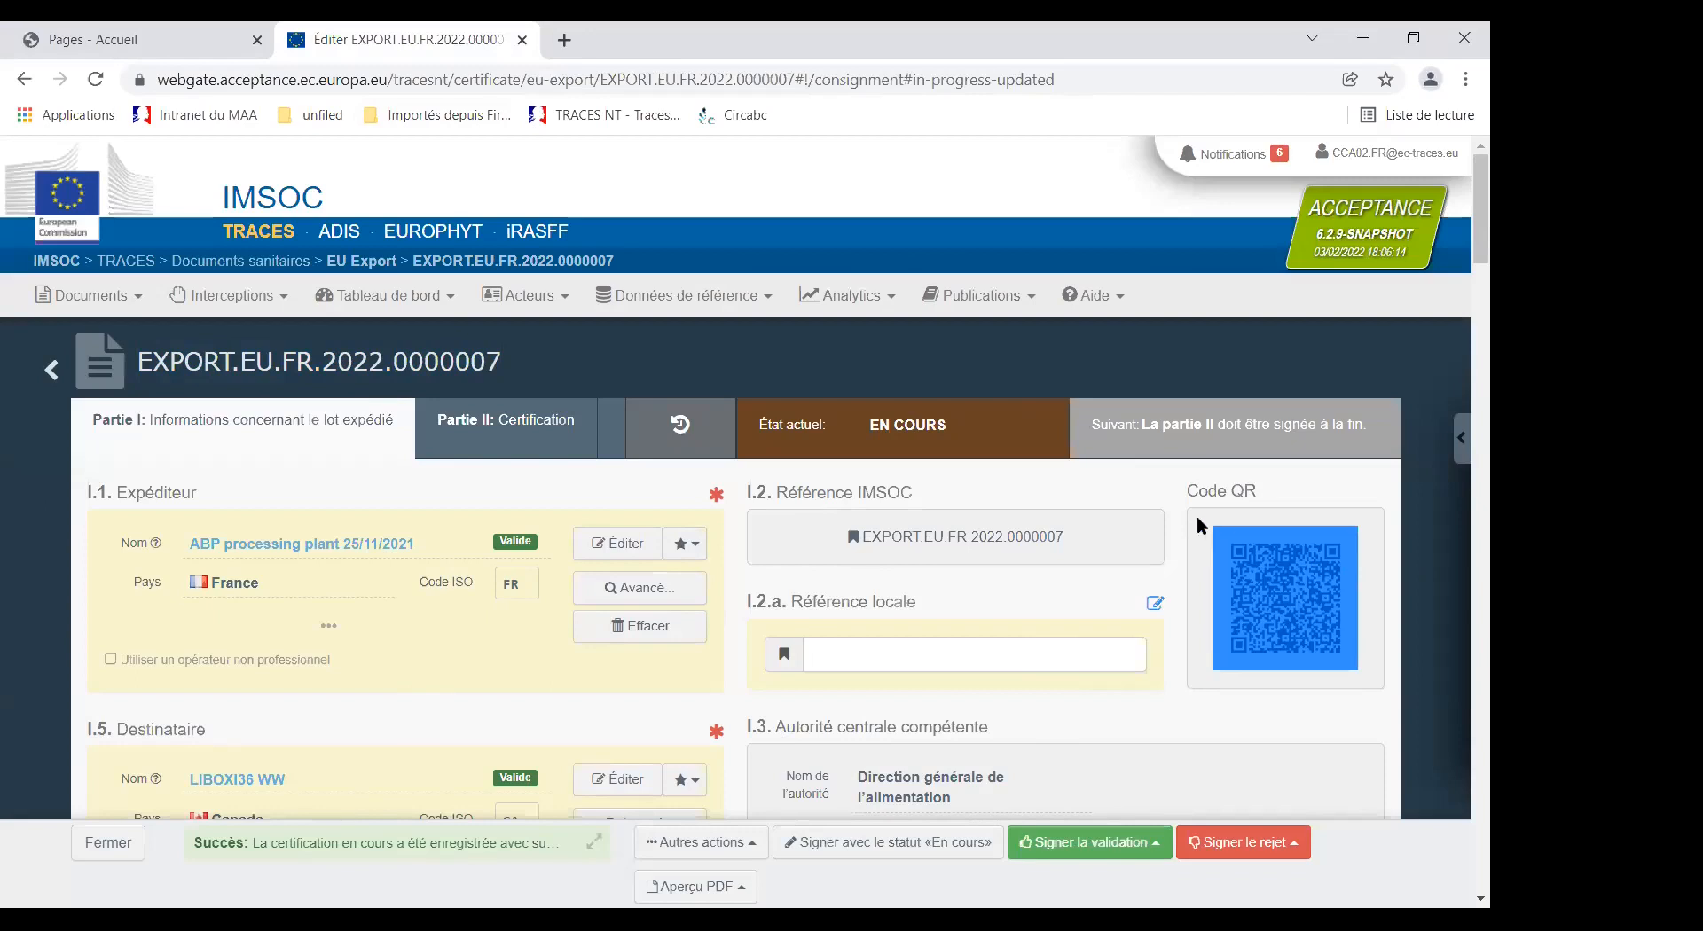
left_click(1252, 704)
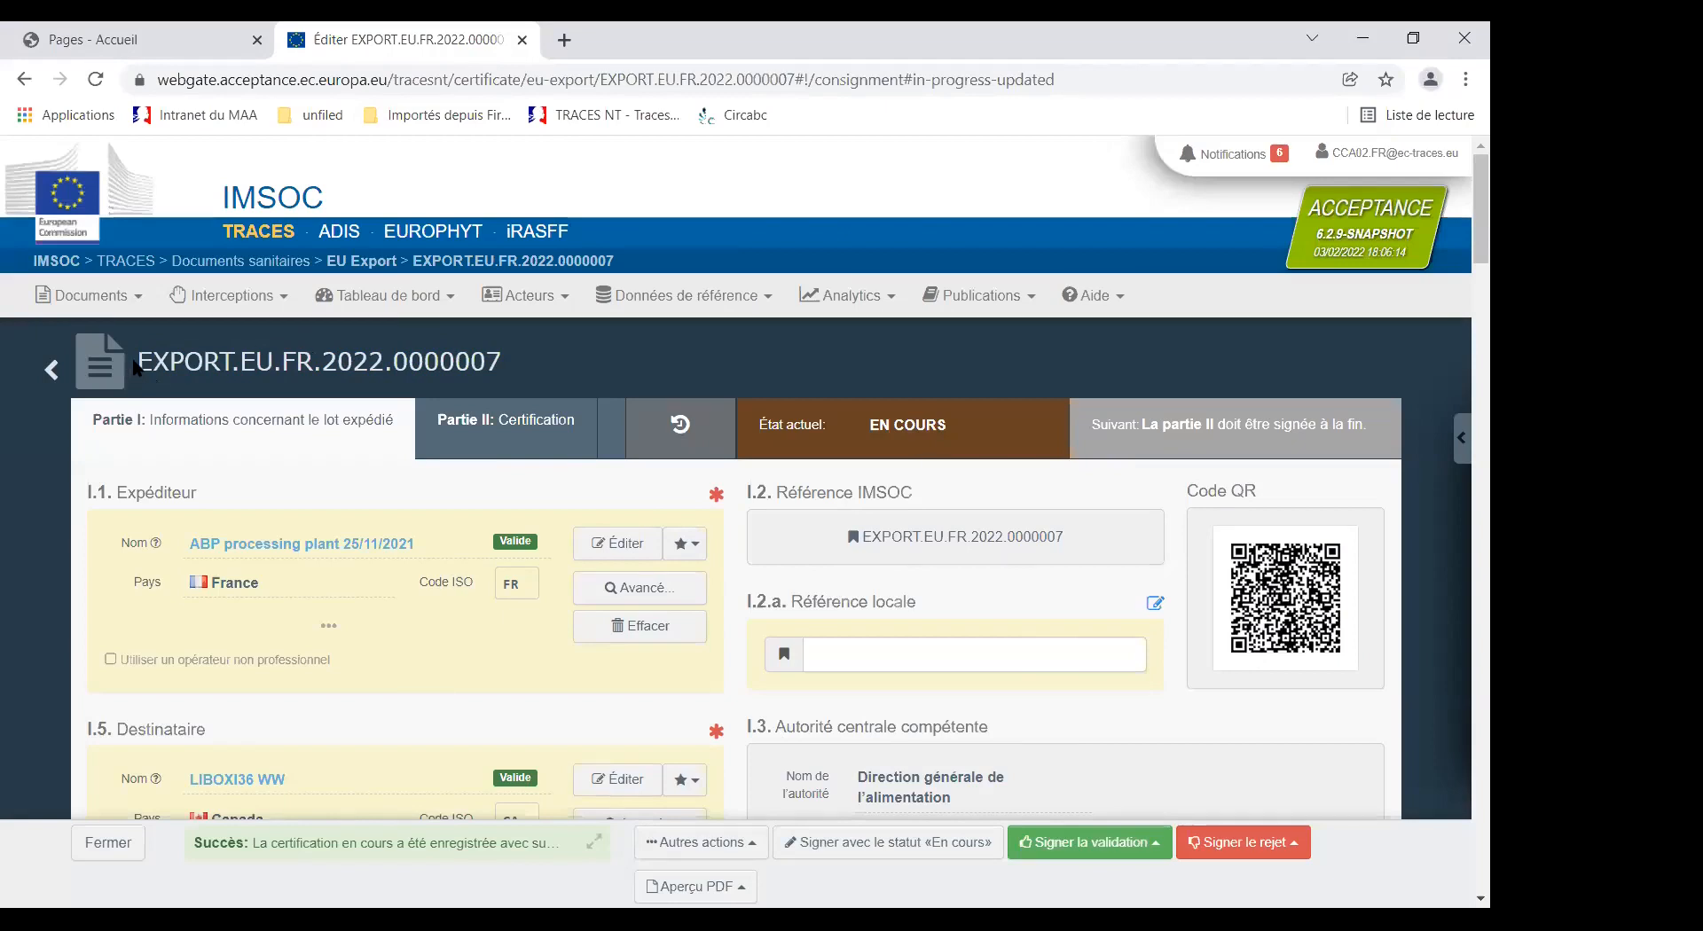
left_click_drag(139, 361, 496, 364)
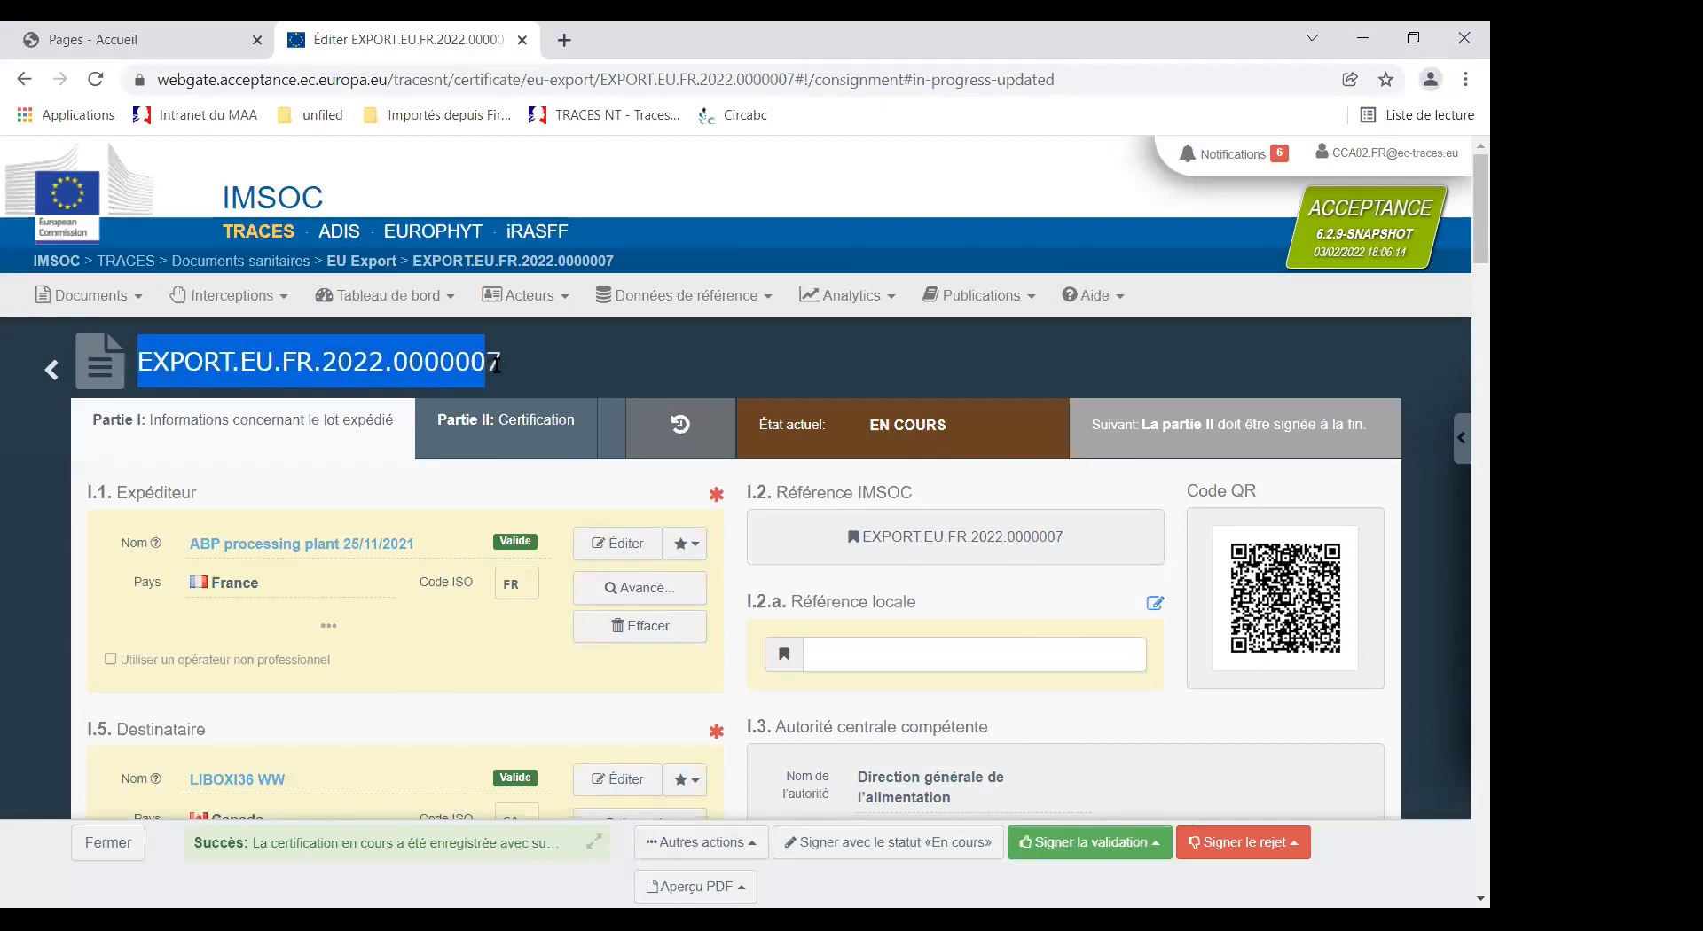
left_click_drag(482, 443, 344, 465)
left_click(660, 349)
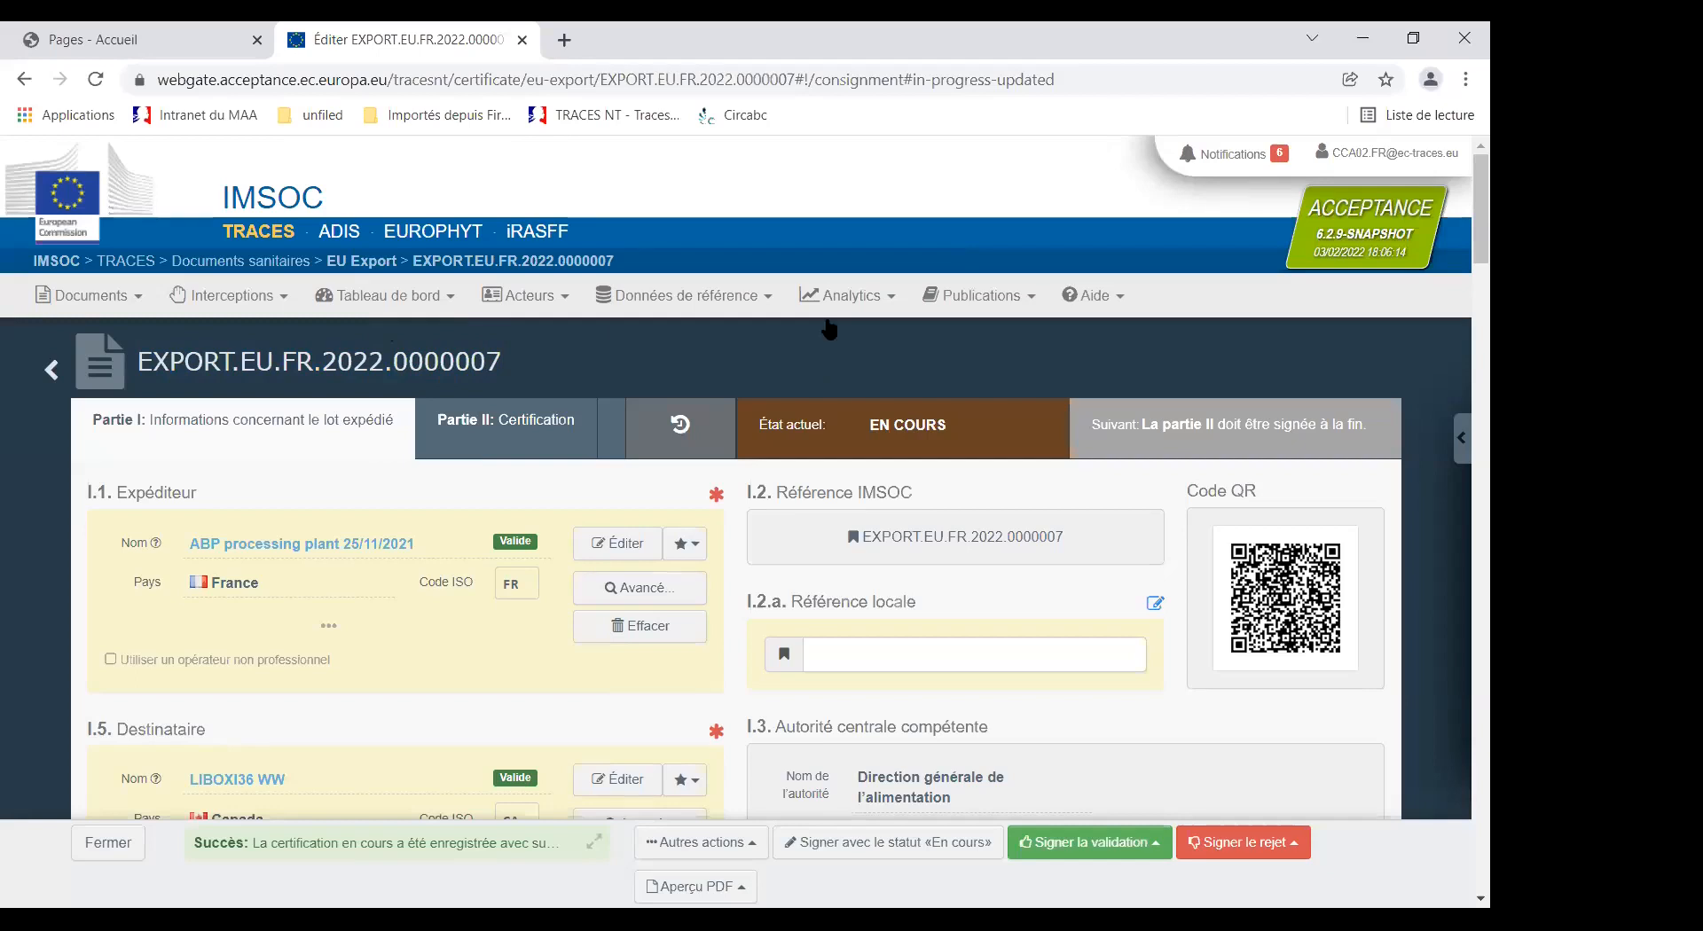
Reopen the certificate's PDF preview and check the Part I goods description and the beginning of Part II.
left_click(743, 885)
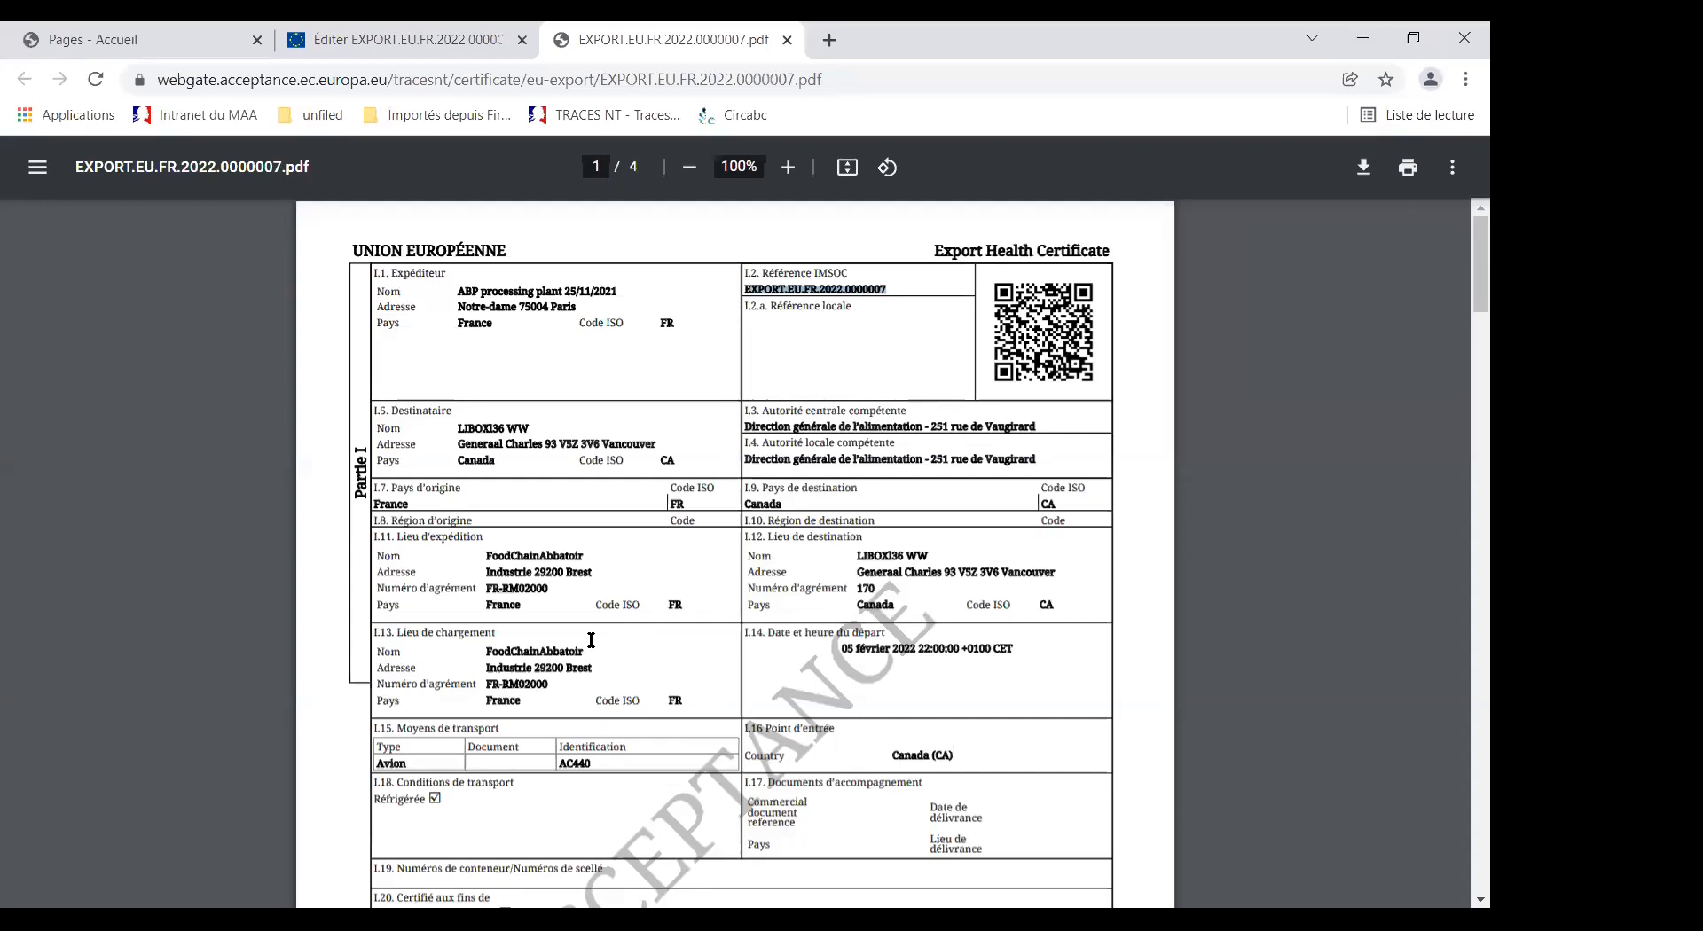
scroll(593, 640, "down", 1)
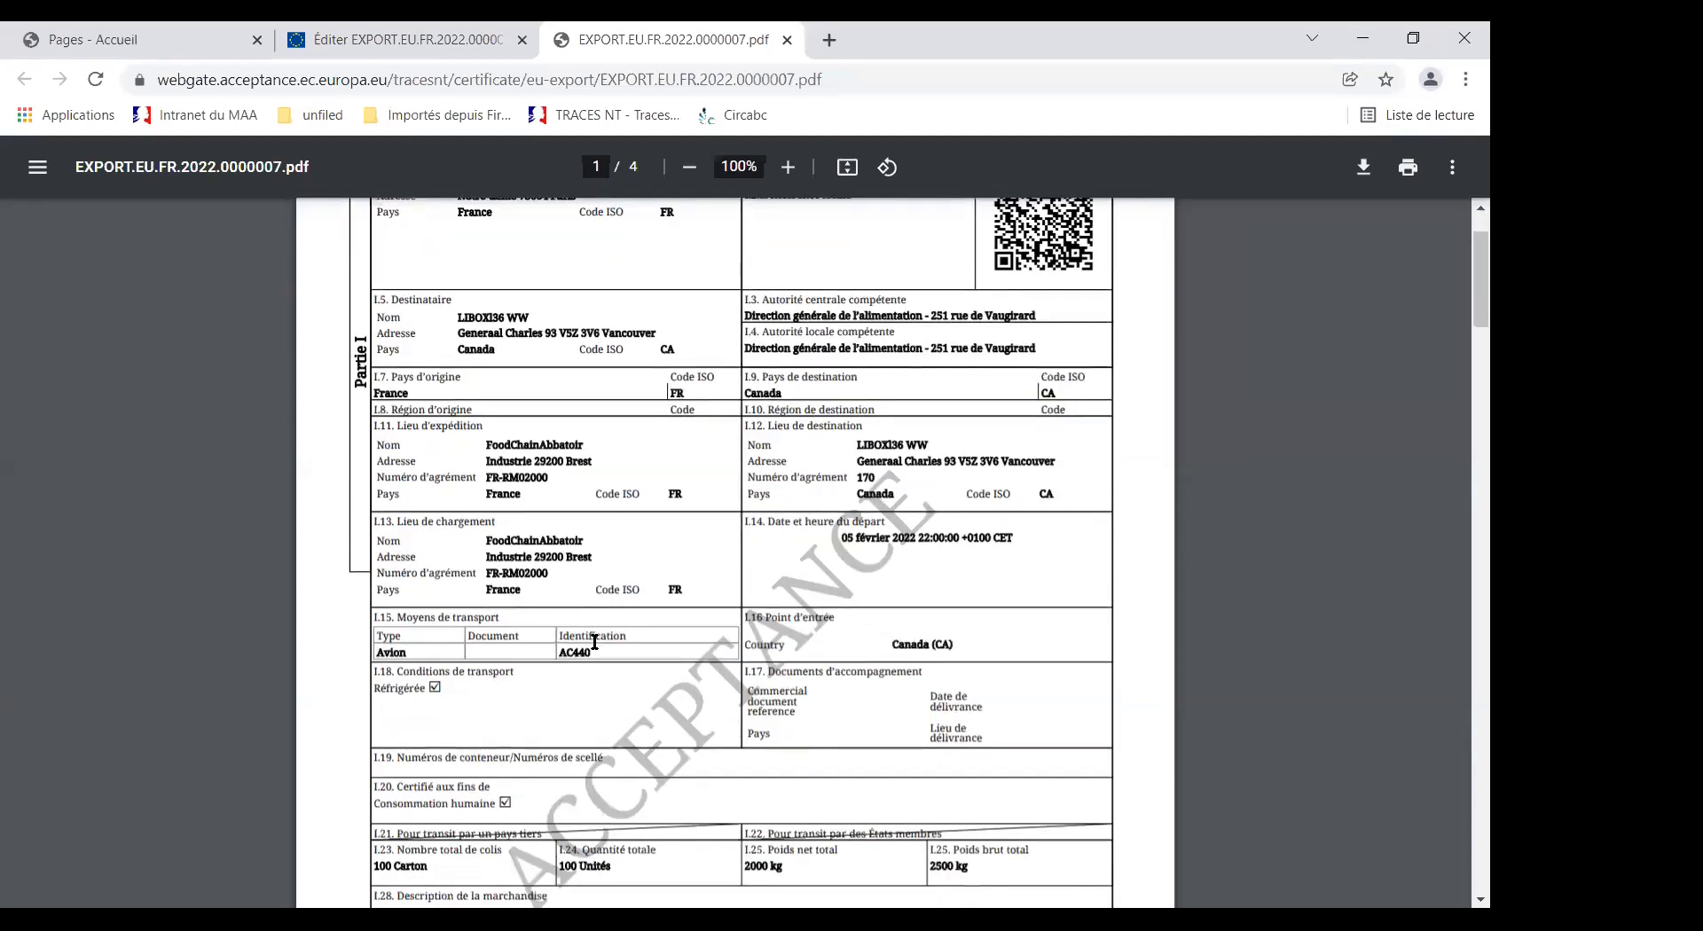
scroll(592, 639, "down", 6)
scroll(596, 650, "down", 2)
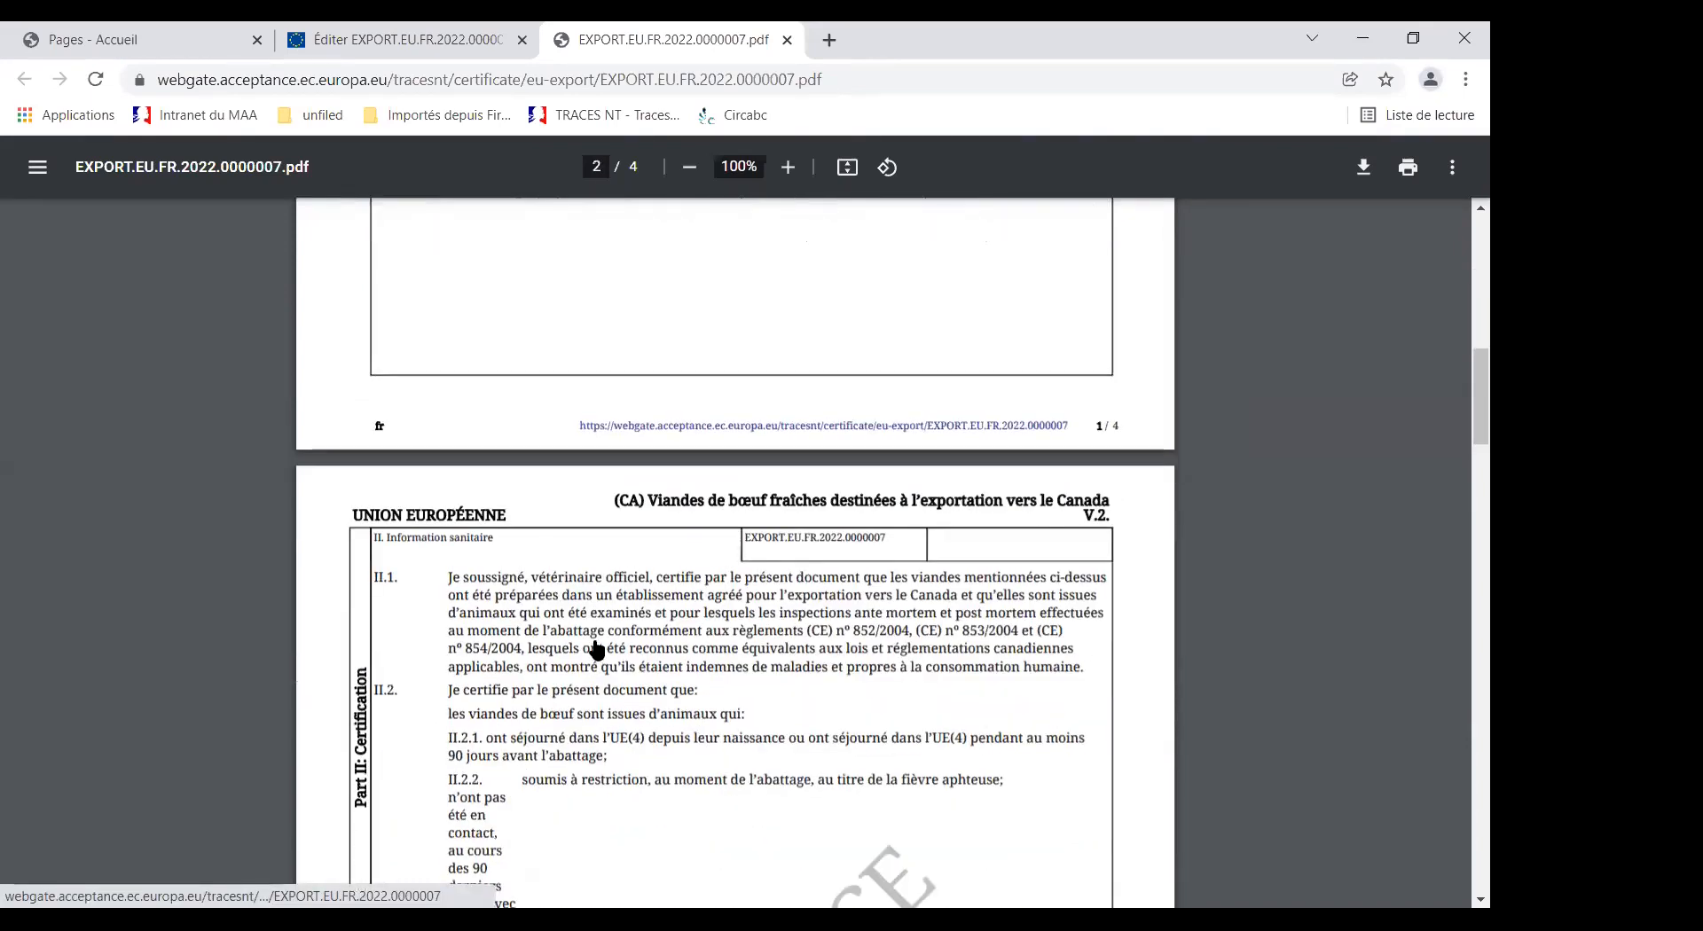
scroll(674, 543, "up", 6)
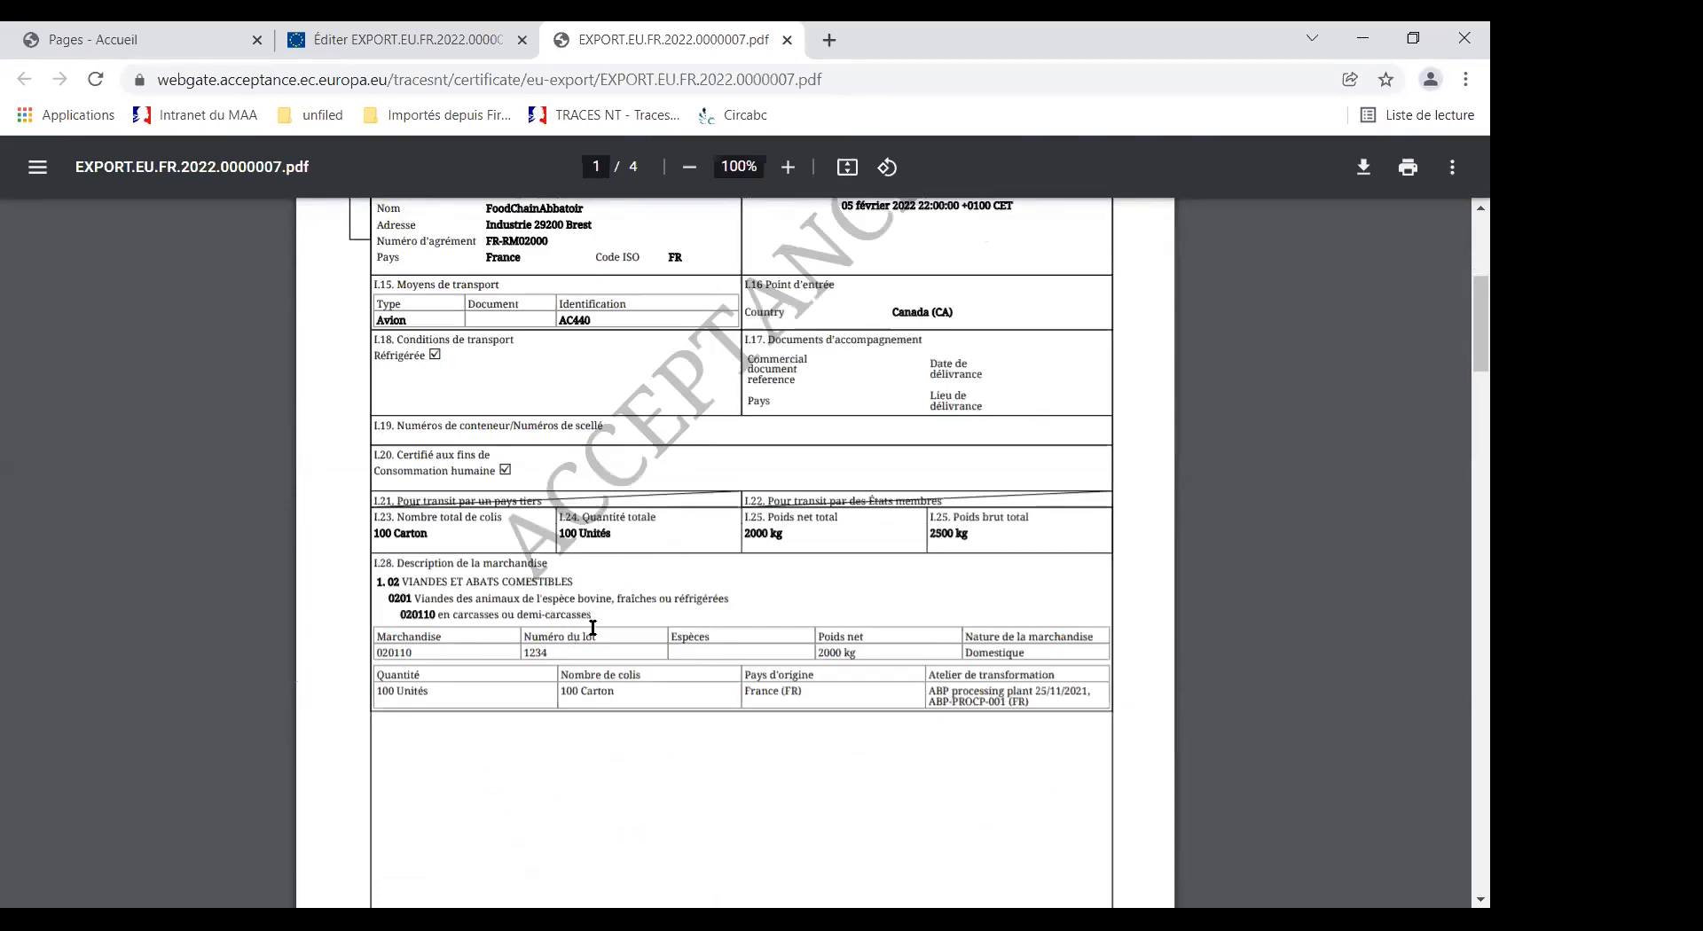
scroll(587, 630, "down", 5)
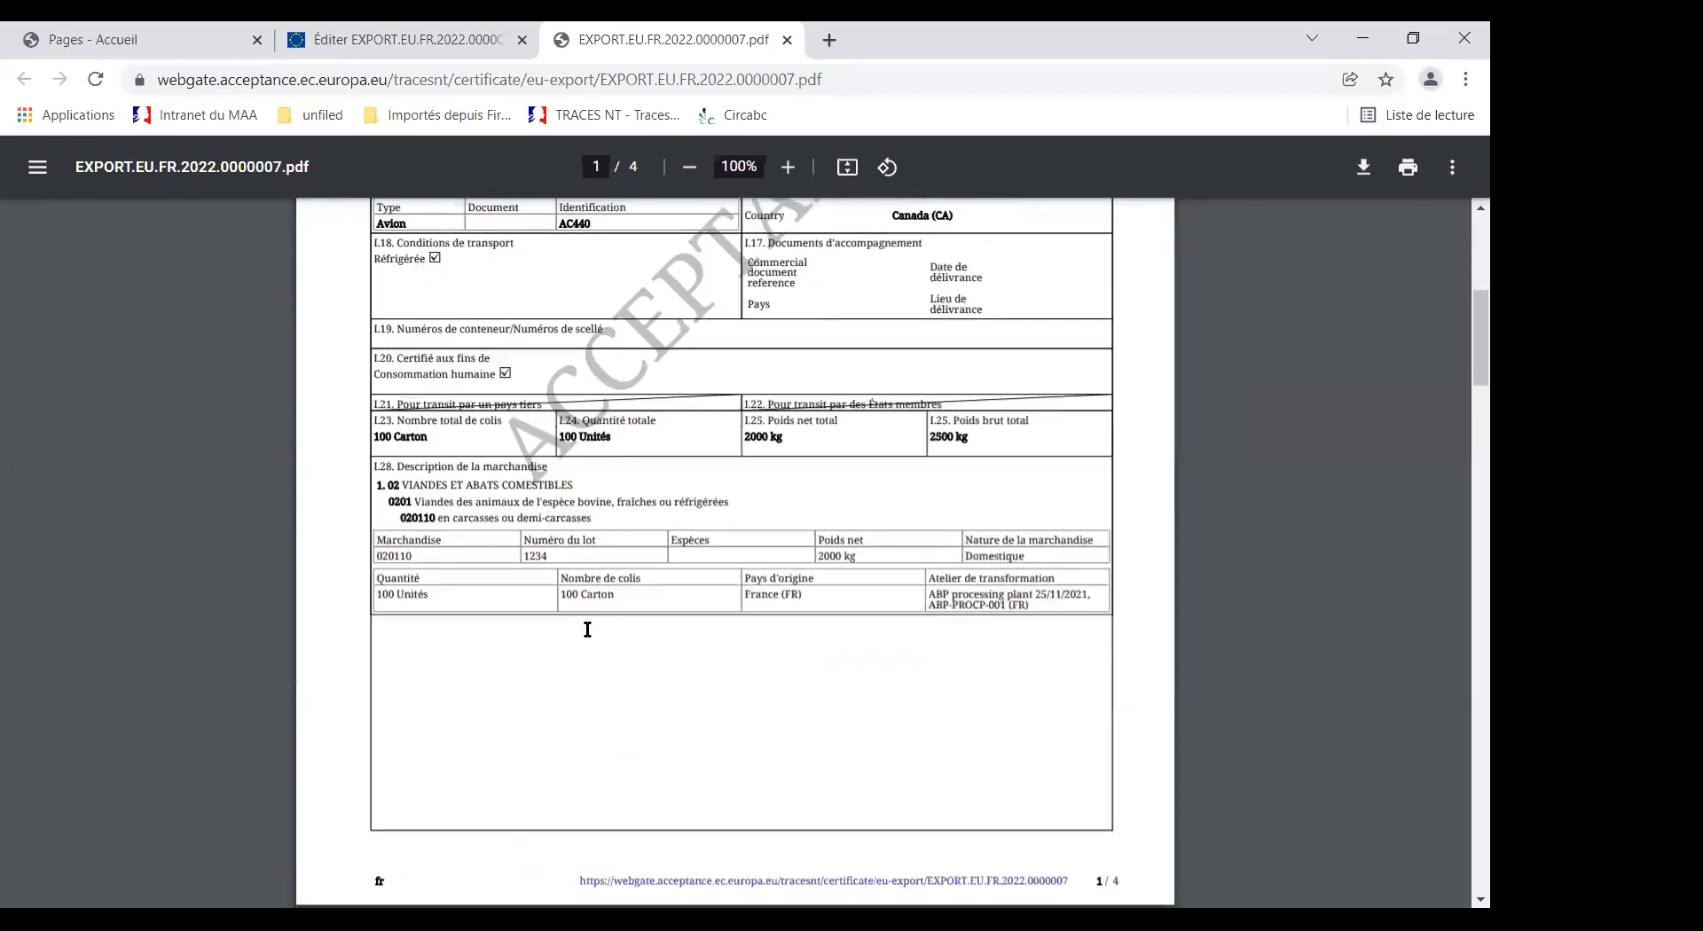